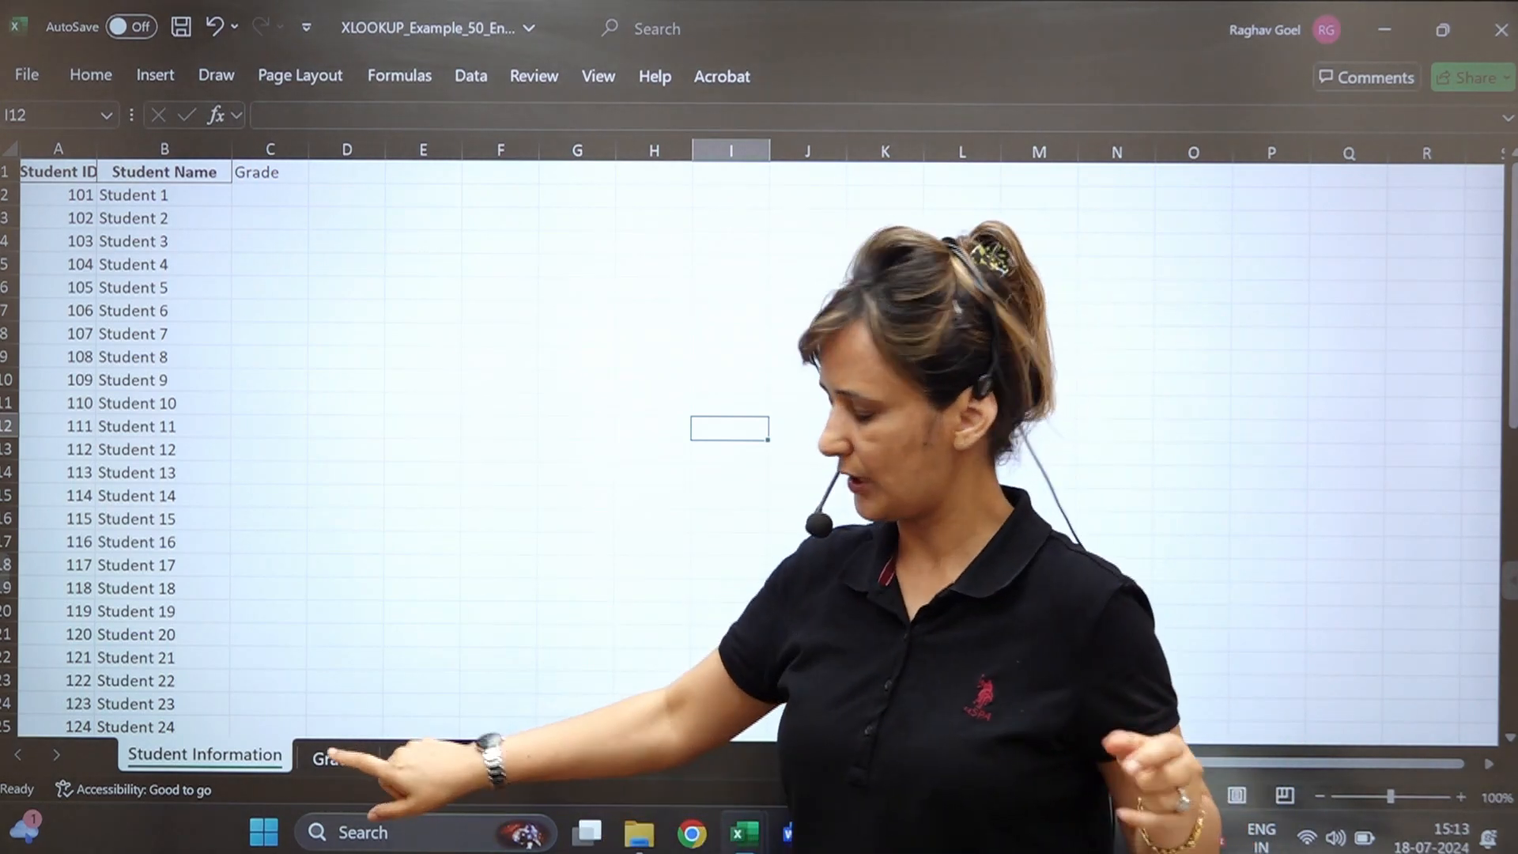
In cell C2 of the Student Information sheet, enter =XLOOKUP(A2,Grades!$A$2:$A$51,Grades!$B$2:$B$51).
{"action": "key", "text": "ctrl+Page_Down"}
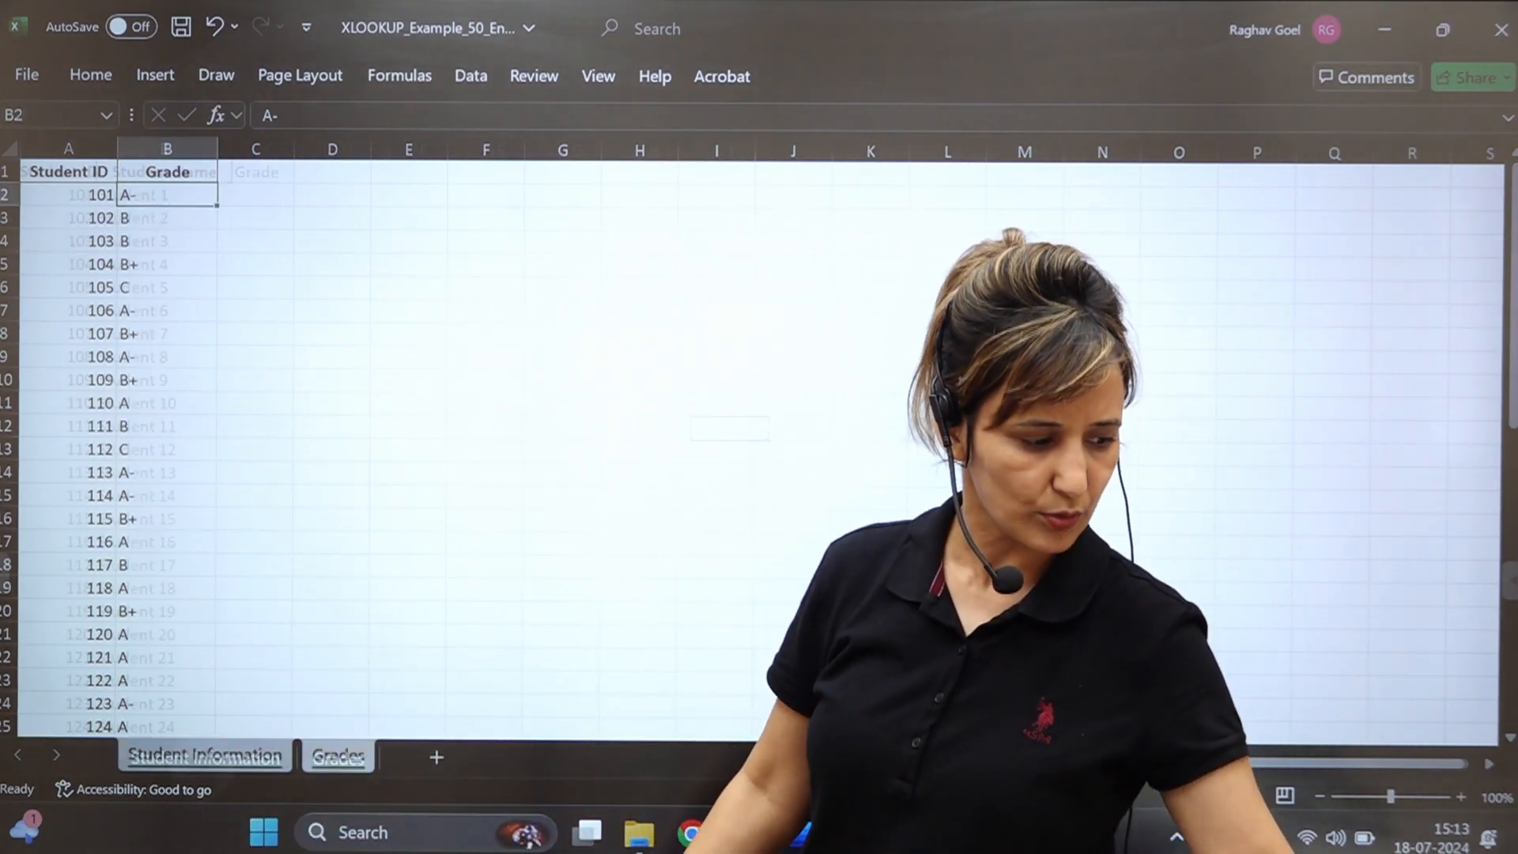
{"action": "key", "text": "ctrl+Page_Up"}
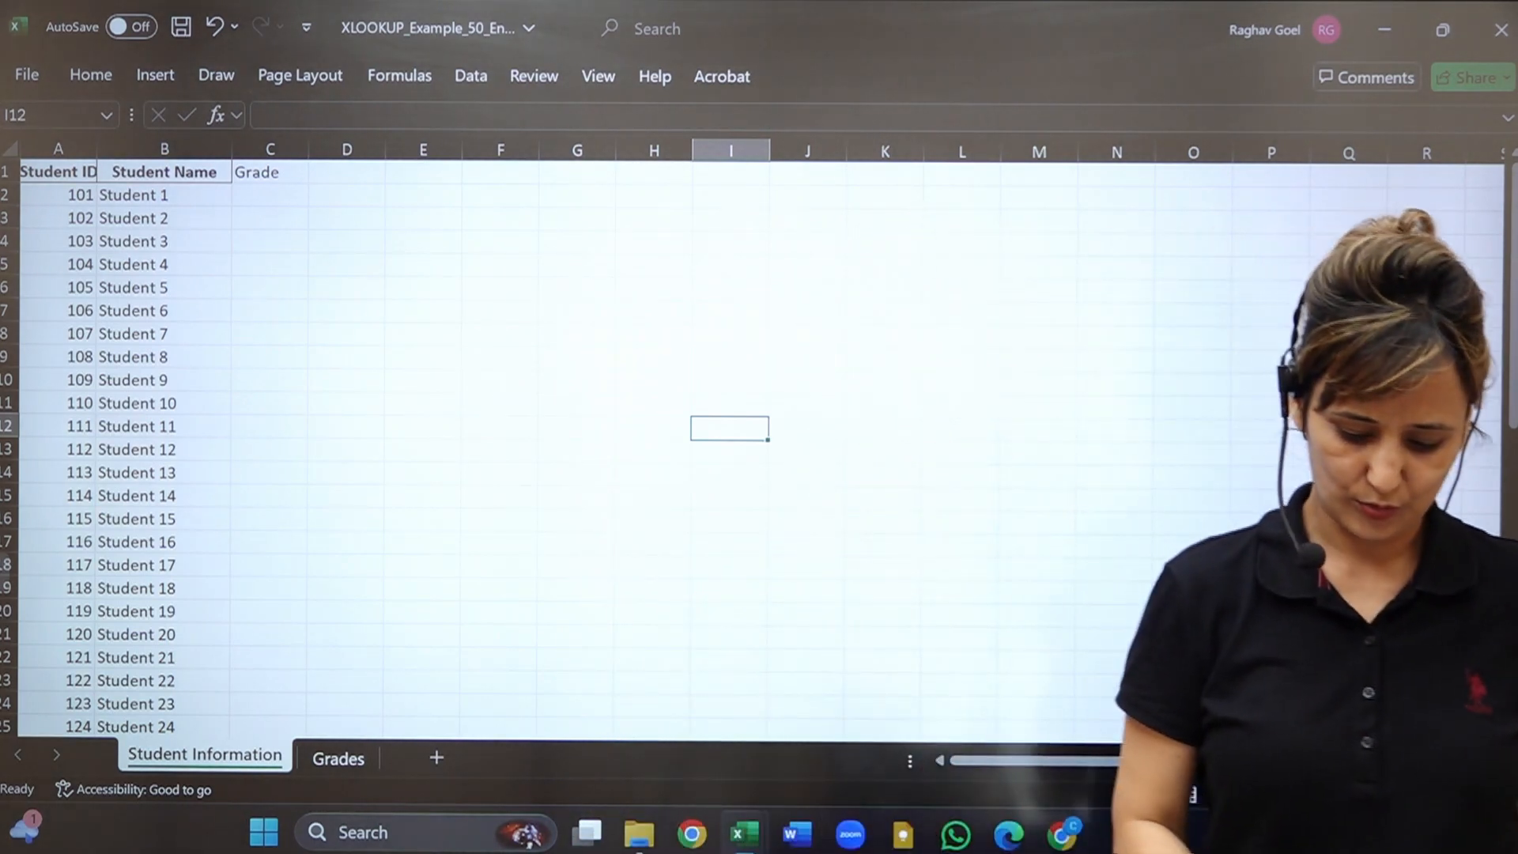
{"action": "key", "text": "Left"}
{"action": "key", "text": "Left"}
{"action": "key", "text": "Left"}
{"action": "key", "text": "Left"}
{"action": "key", "text": "Up"}
{"action": "key", "text": "Up"}
{"action": "key", "text": "Up"}
{"action": "key", "text": "Up"}
{"action": "key", "text": "Up"}
{"action": "key", "text": "Up"}
{"action": "key", "text": "Up"}
{"action": "key", "text": "Up"}
{"action": "key", "text": "Up"}
{"action": "key", "text": "Up"}
{"action": "key", "text": "Left"}
{"action": "key", "text": "Left"}
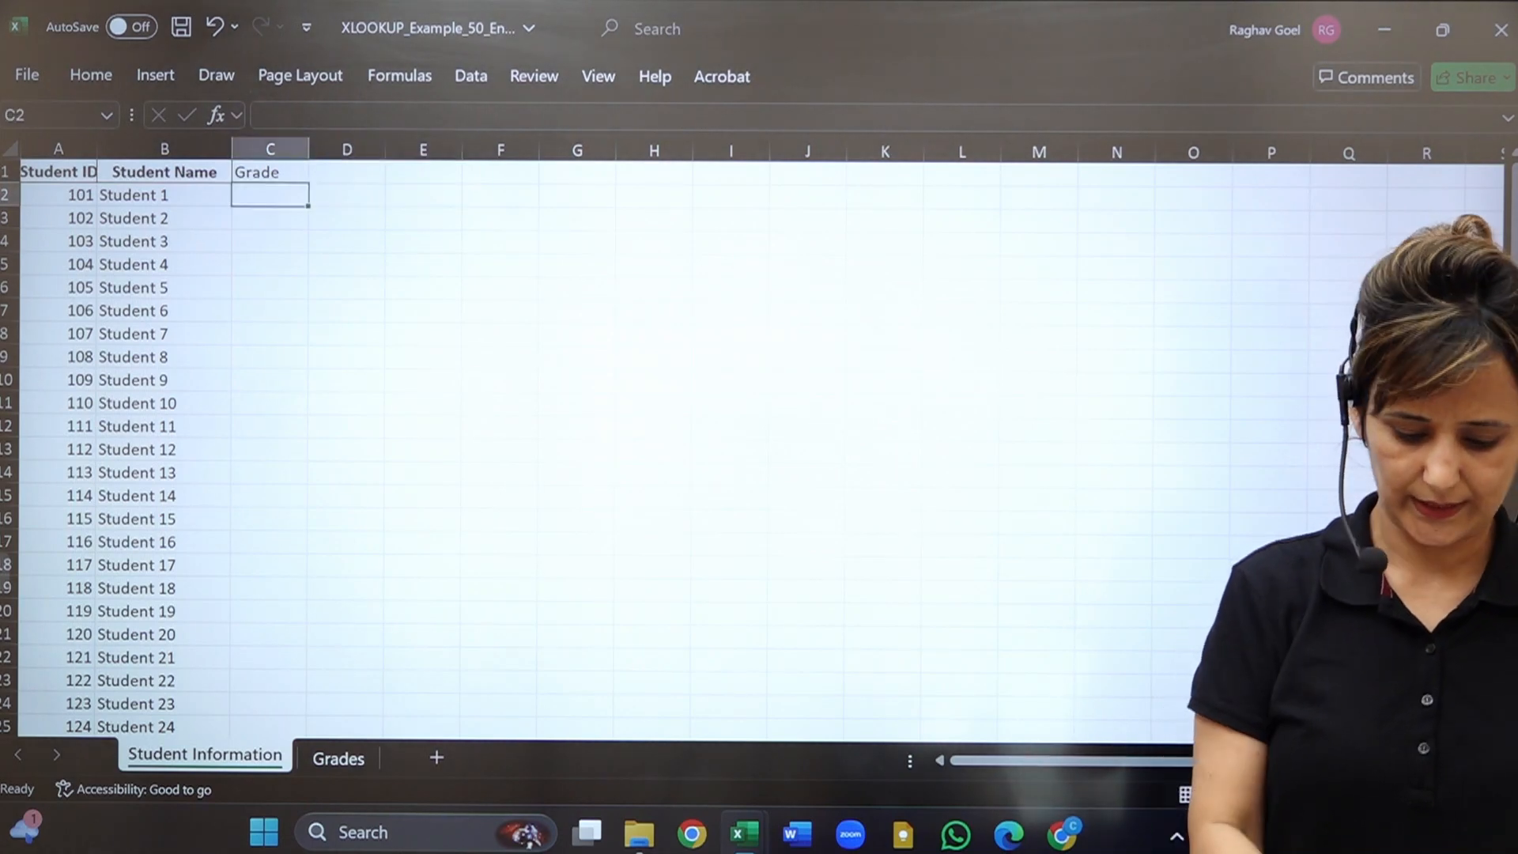
{"action": "type", "text": "=xloo"}
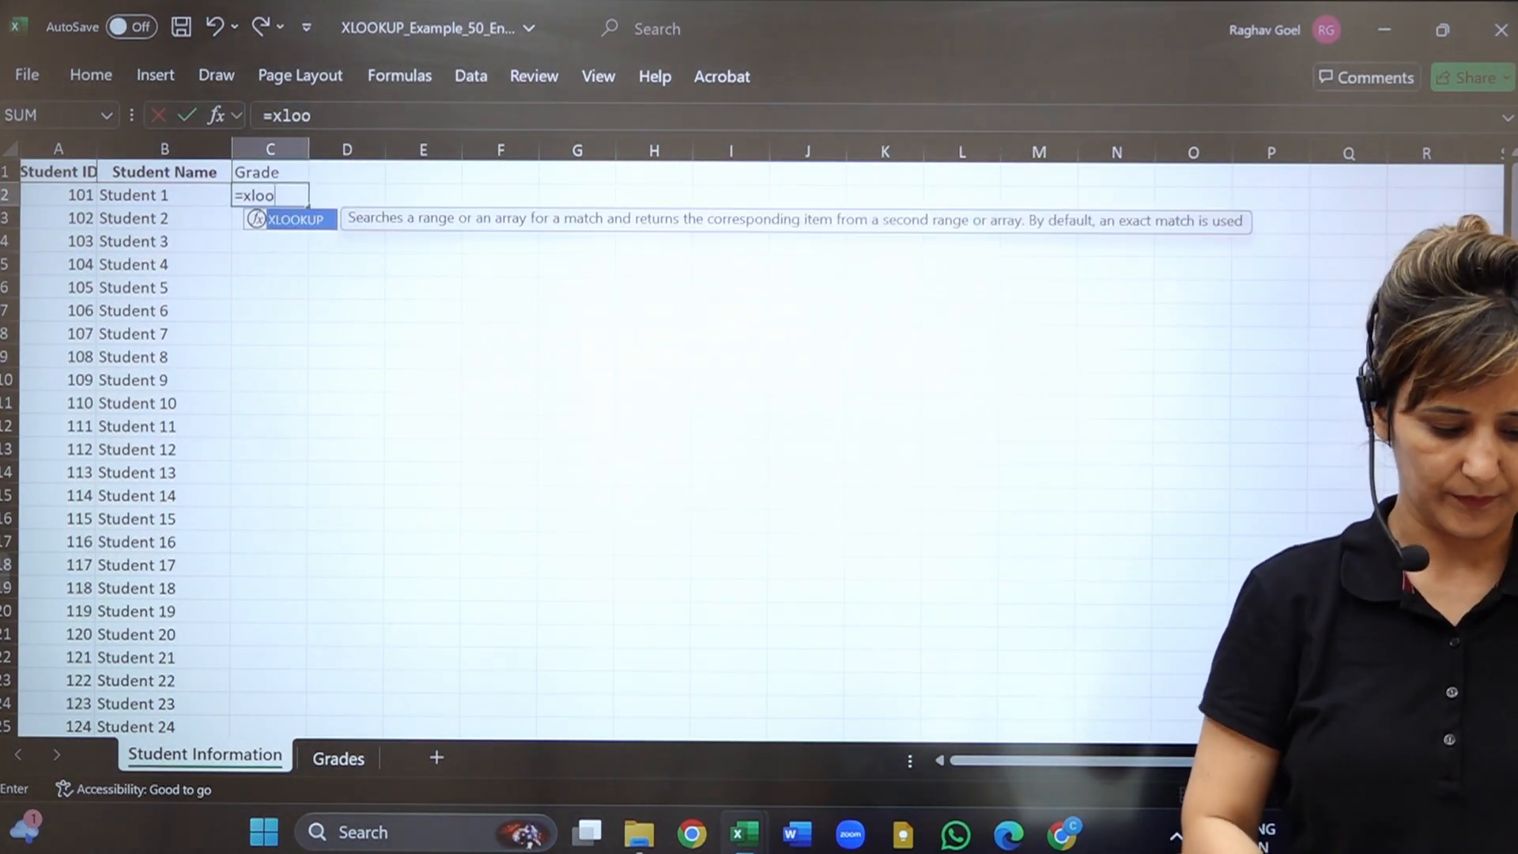
{"action": "key", "text": "Tab"}
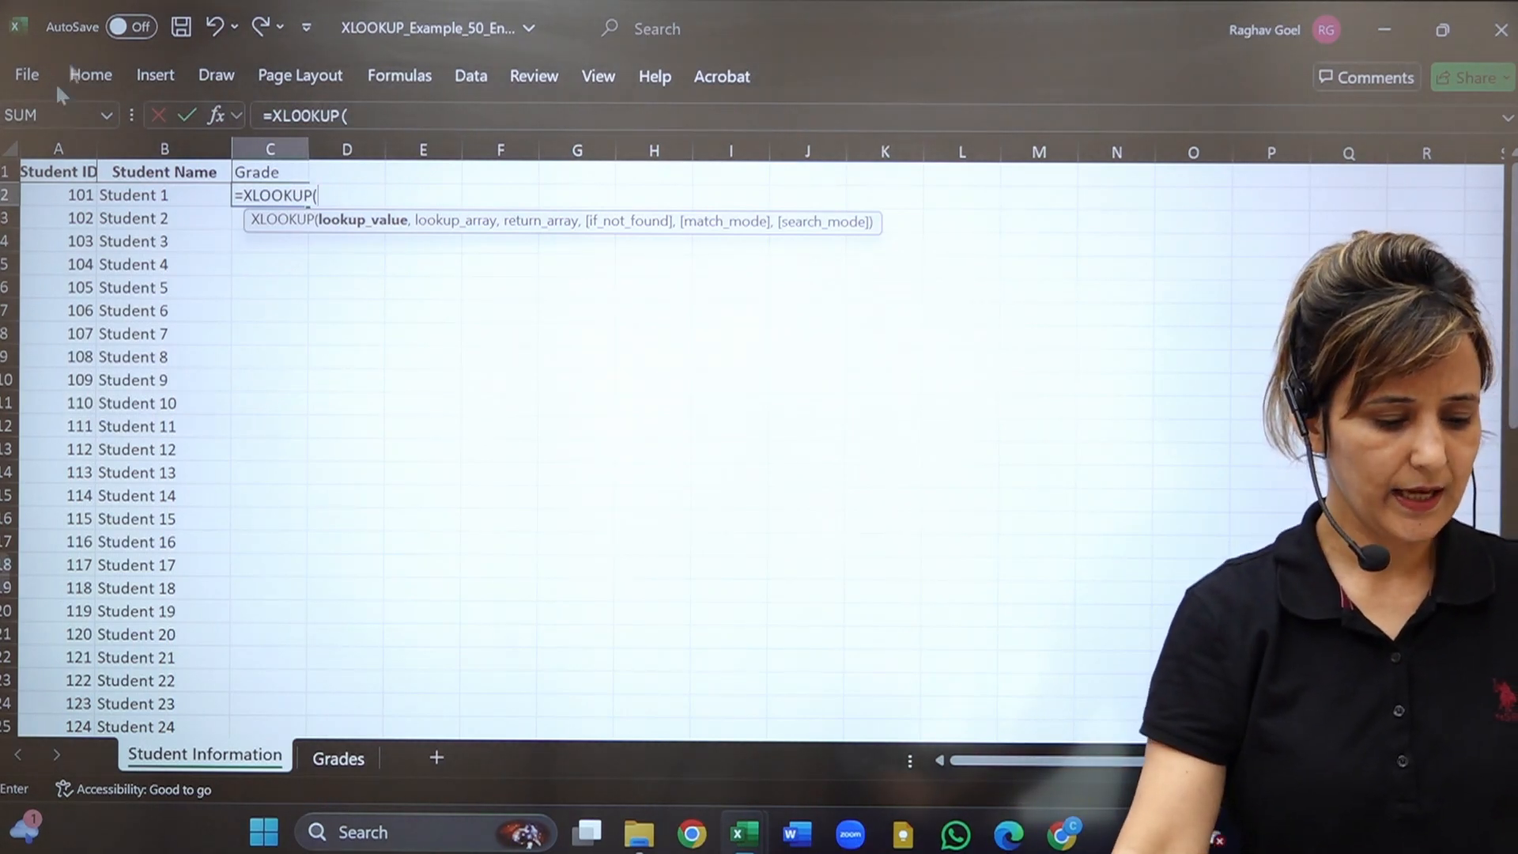
{"action": "left_click", "coordinate": [69, 195]}
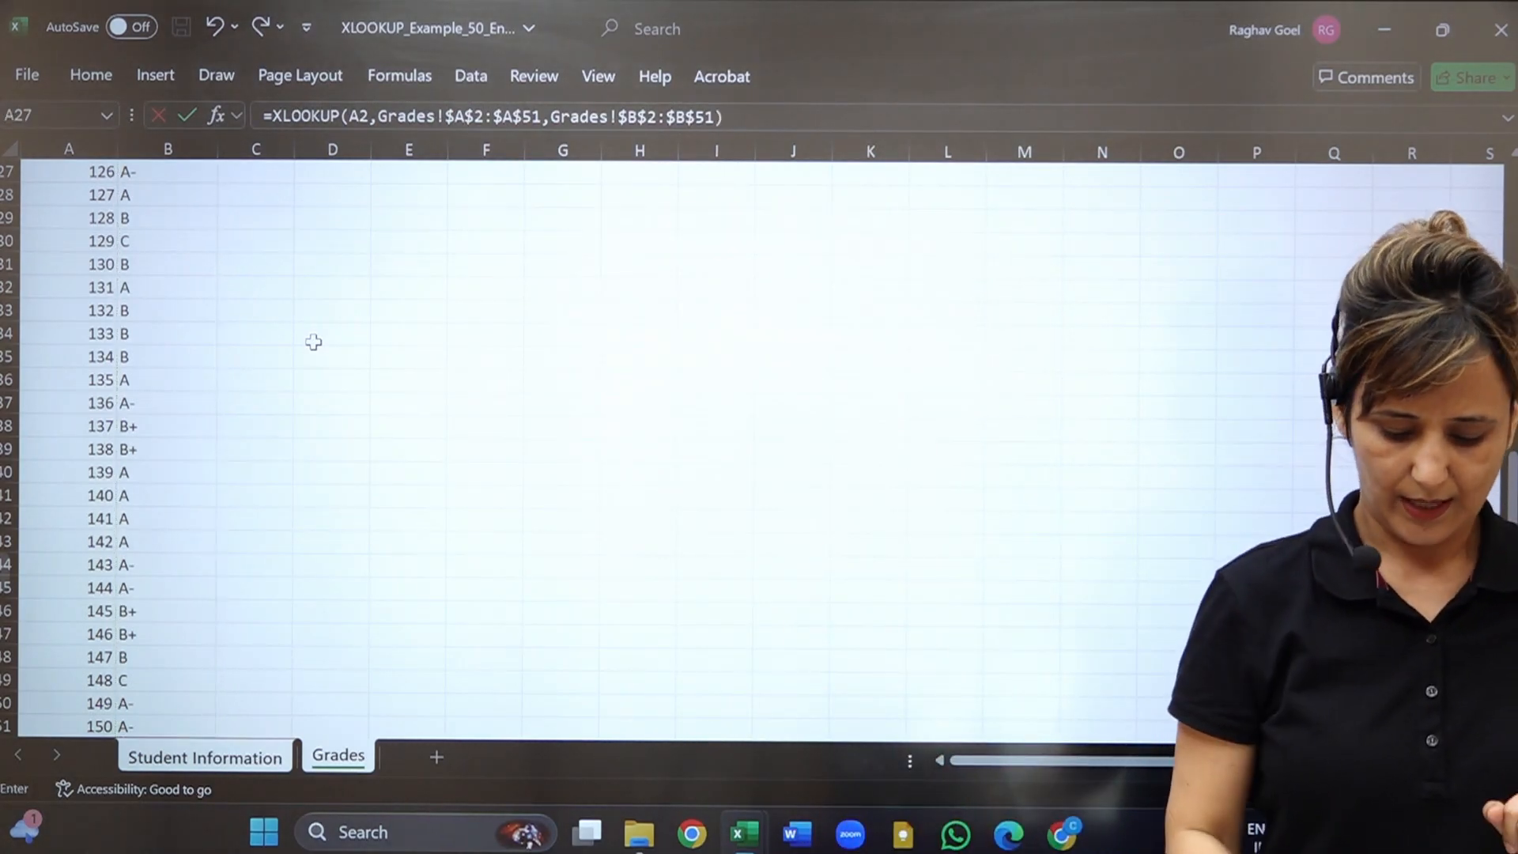
{"action": "key", "text": "Up"}
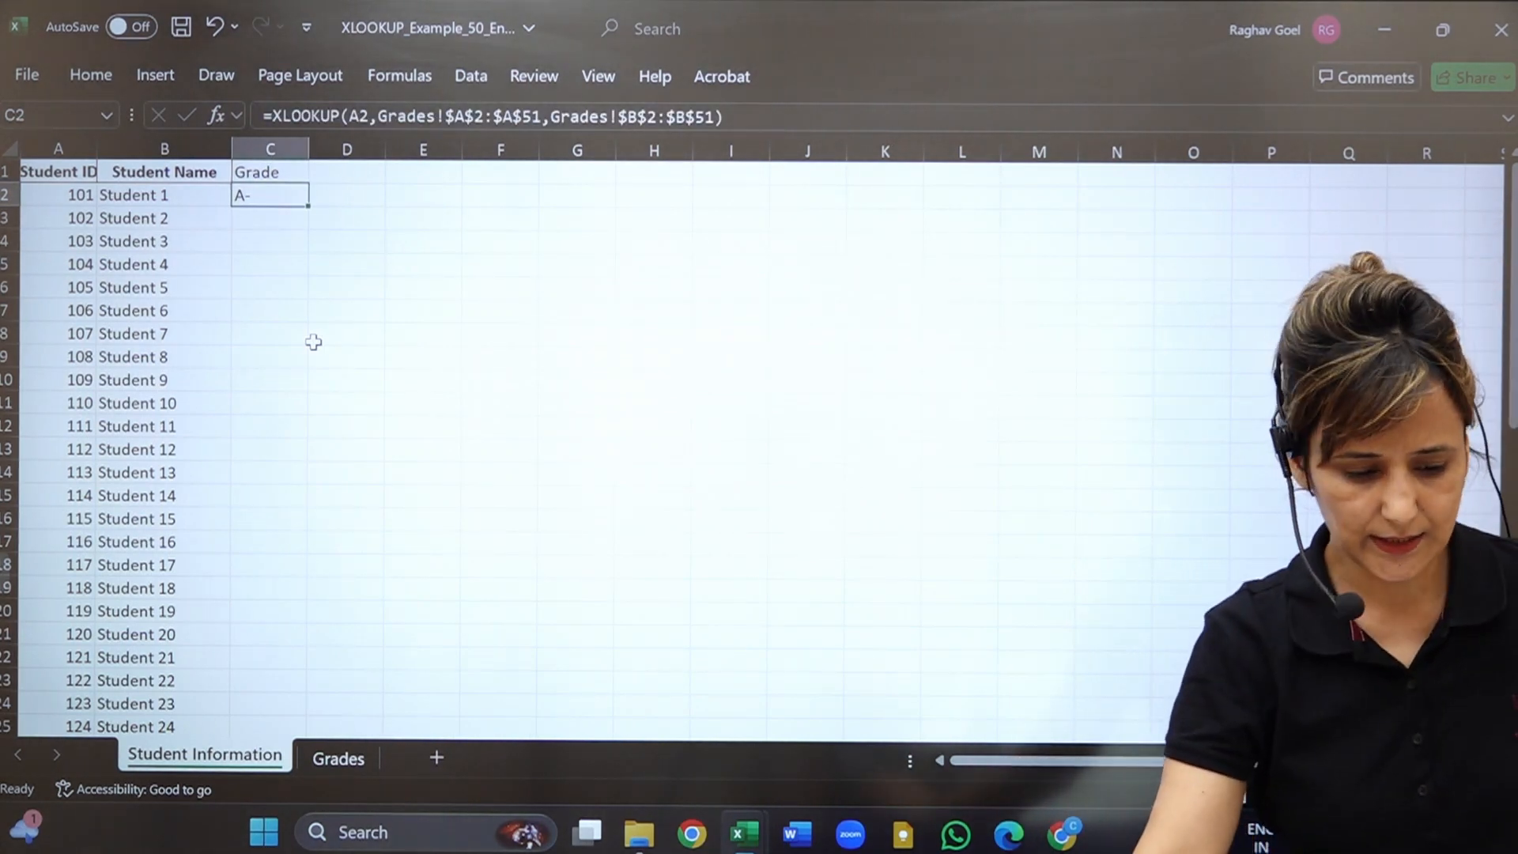
Fill the XLOOKUP formula from C2 down the Grade column and compare it with the Grades sheet.
{"action": "double_click", "coordinate": [309, 206]}
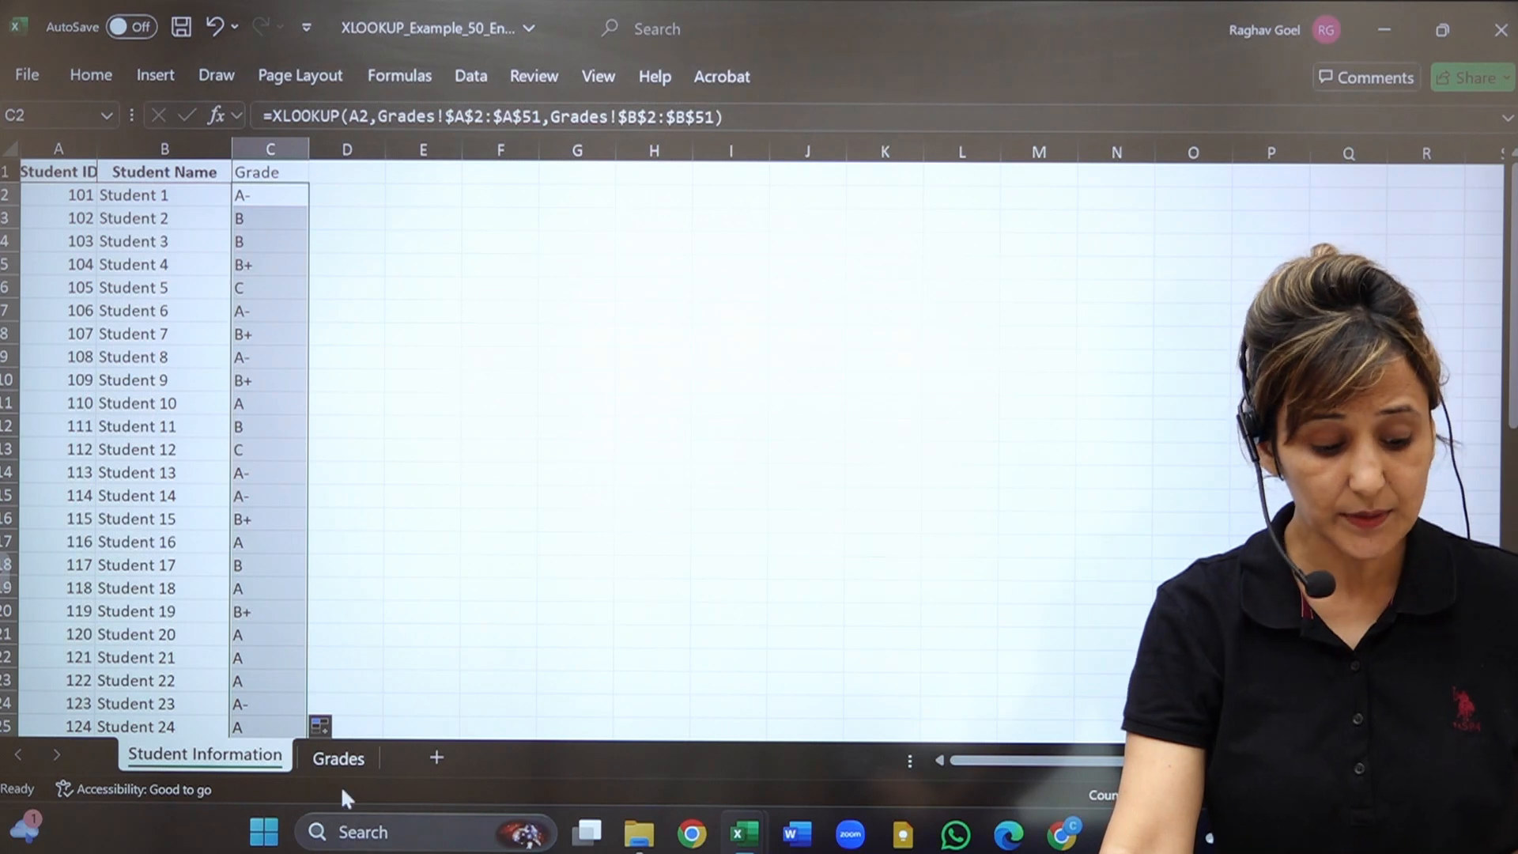
{"action": "left_click", "coordinate": [350, 773]}
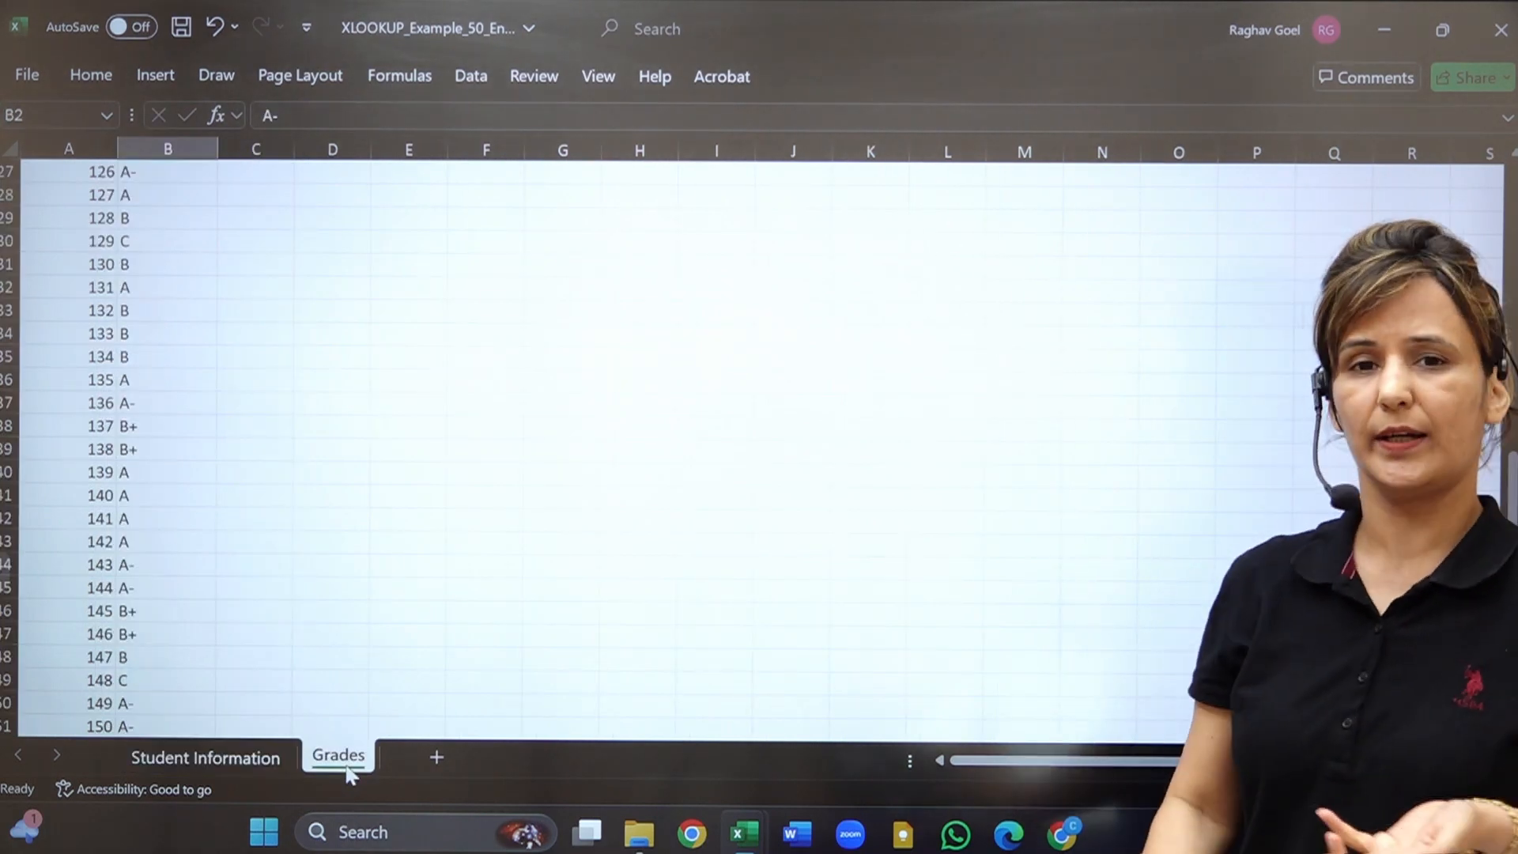
{"action": "left_click", "coordinate": [160, 762]}
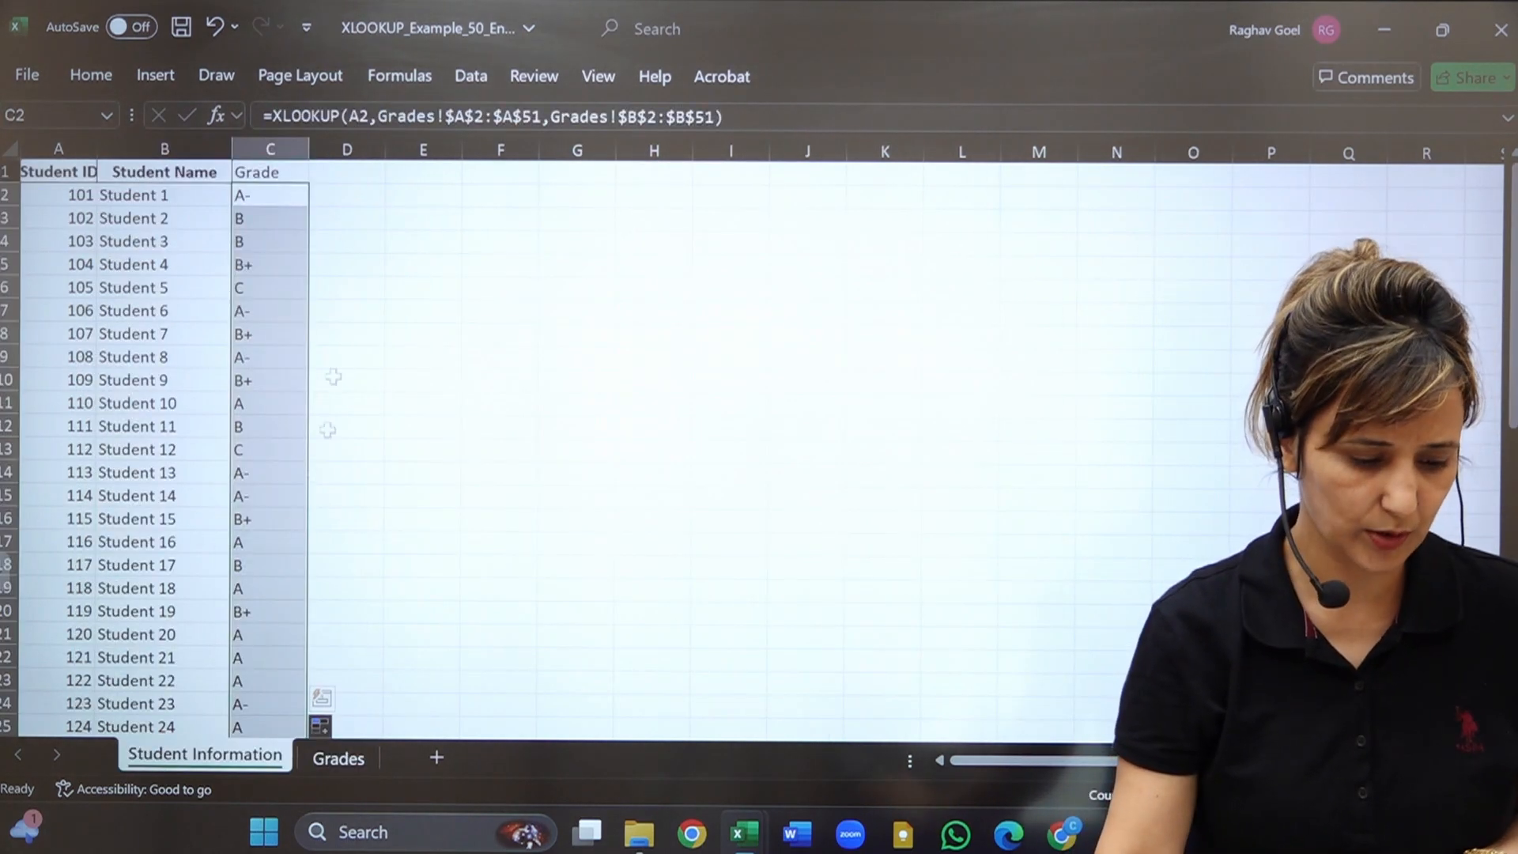
Review the lookup and return arguments of the XLOOKUP formula in C2 without changing them.
{"action": "left_click", "coordinate": [286, 194]}
{"action": "double_click", "coordinate": [284, 195]}
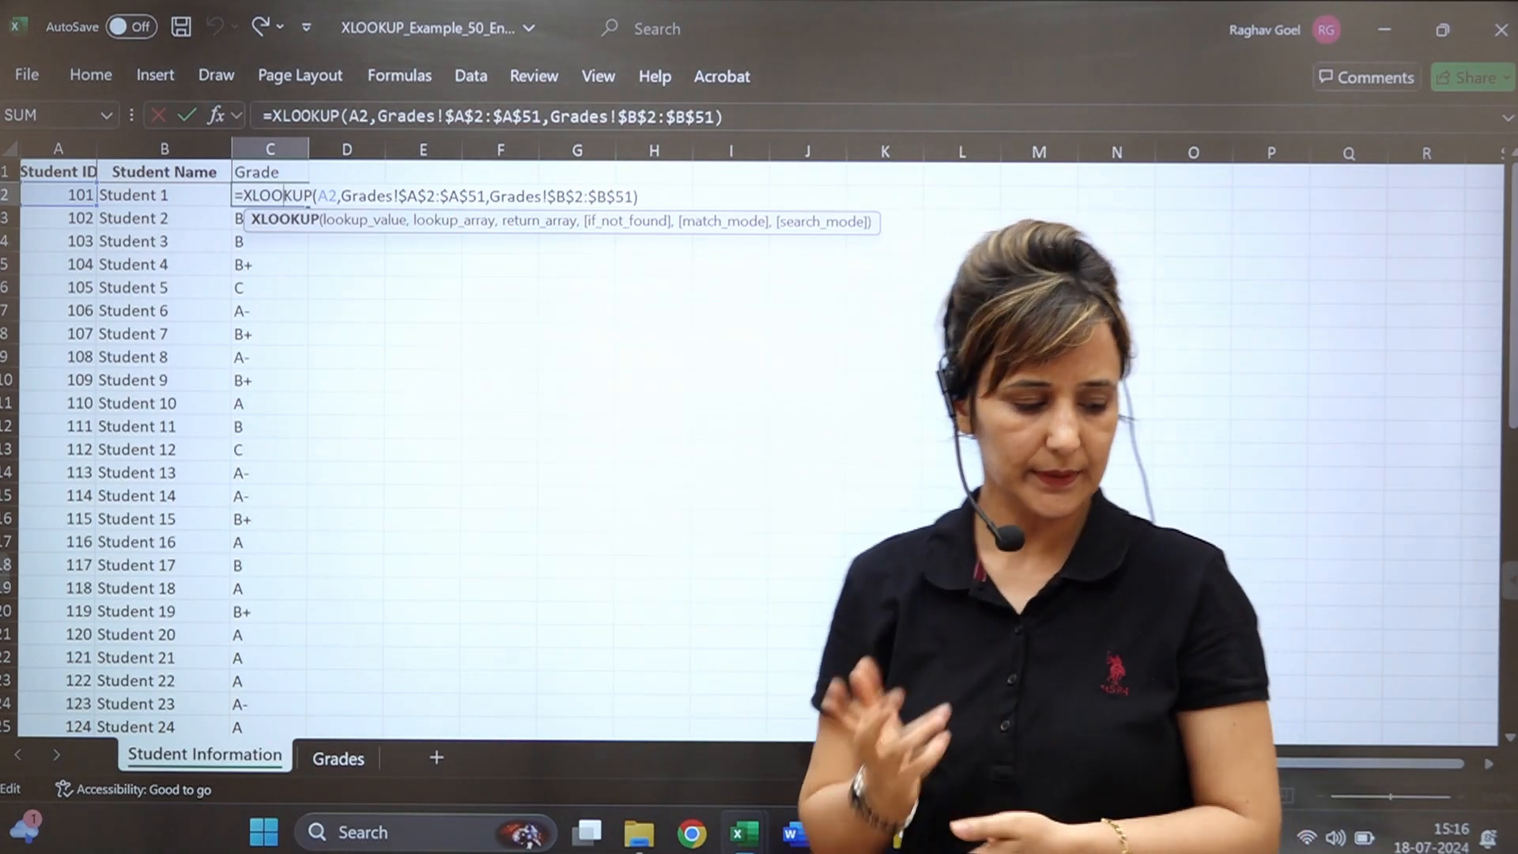
{"action": "key", "text": "Return"}
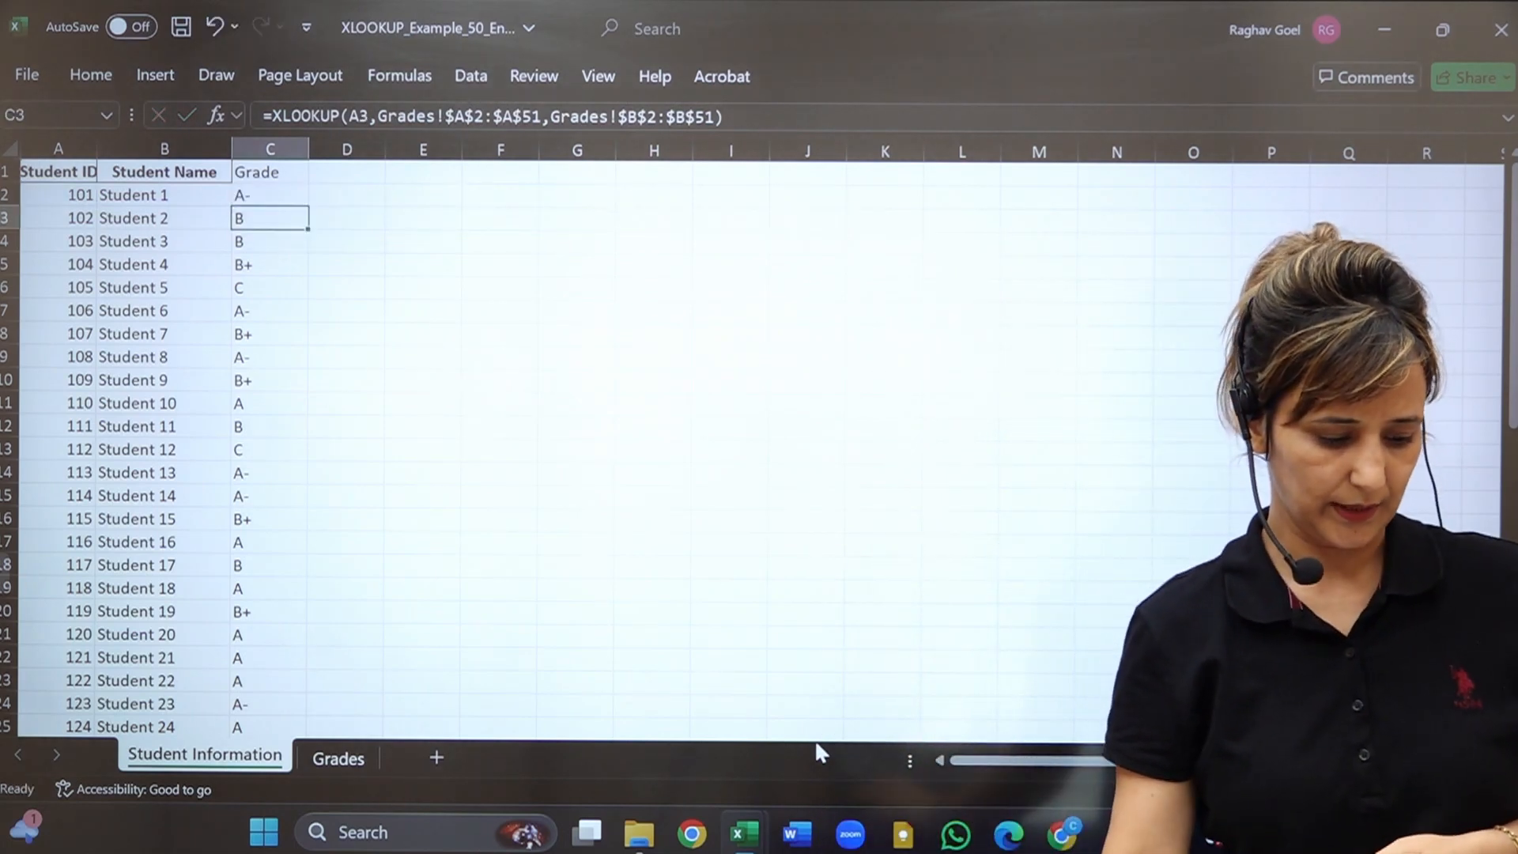
On the Grades sheet, move the Grade column in front of the Student ID column.
{"action": "left_click", "coordinate": [338, 760]}
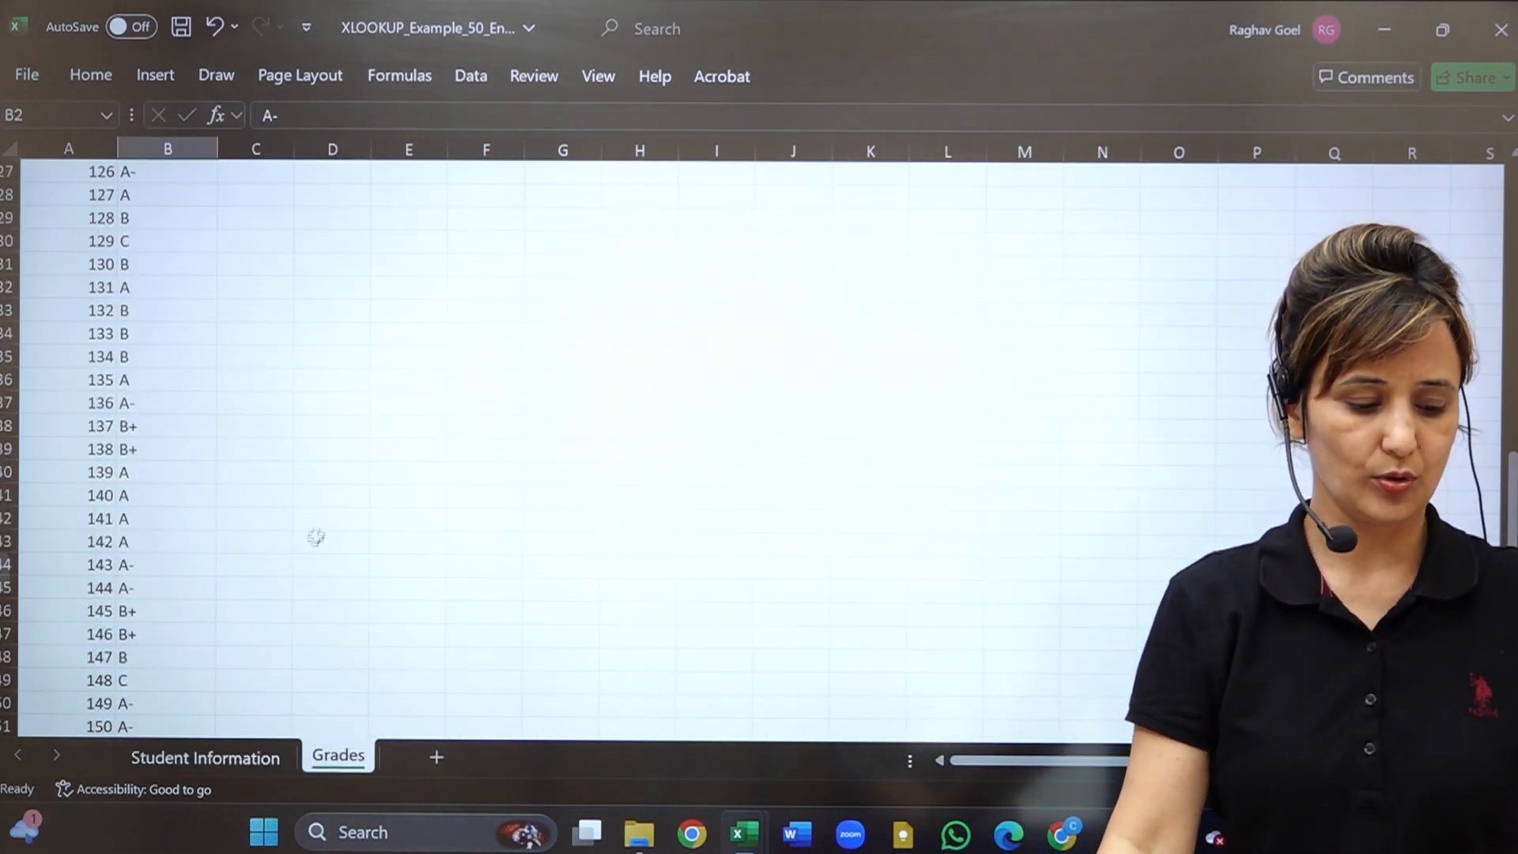
{"action": "scroll", "coordinate": [312, 512], "scroll_direction": "up", "scroll_amount": 3}
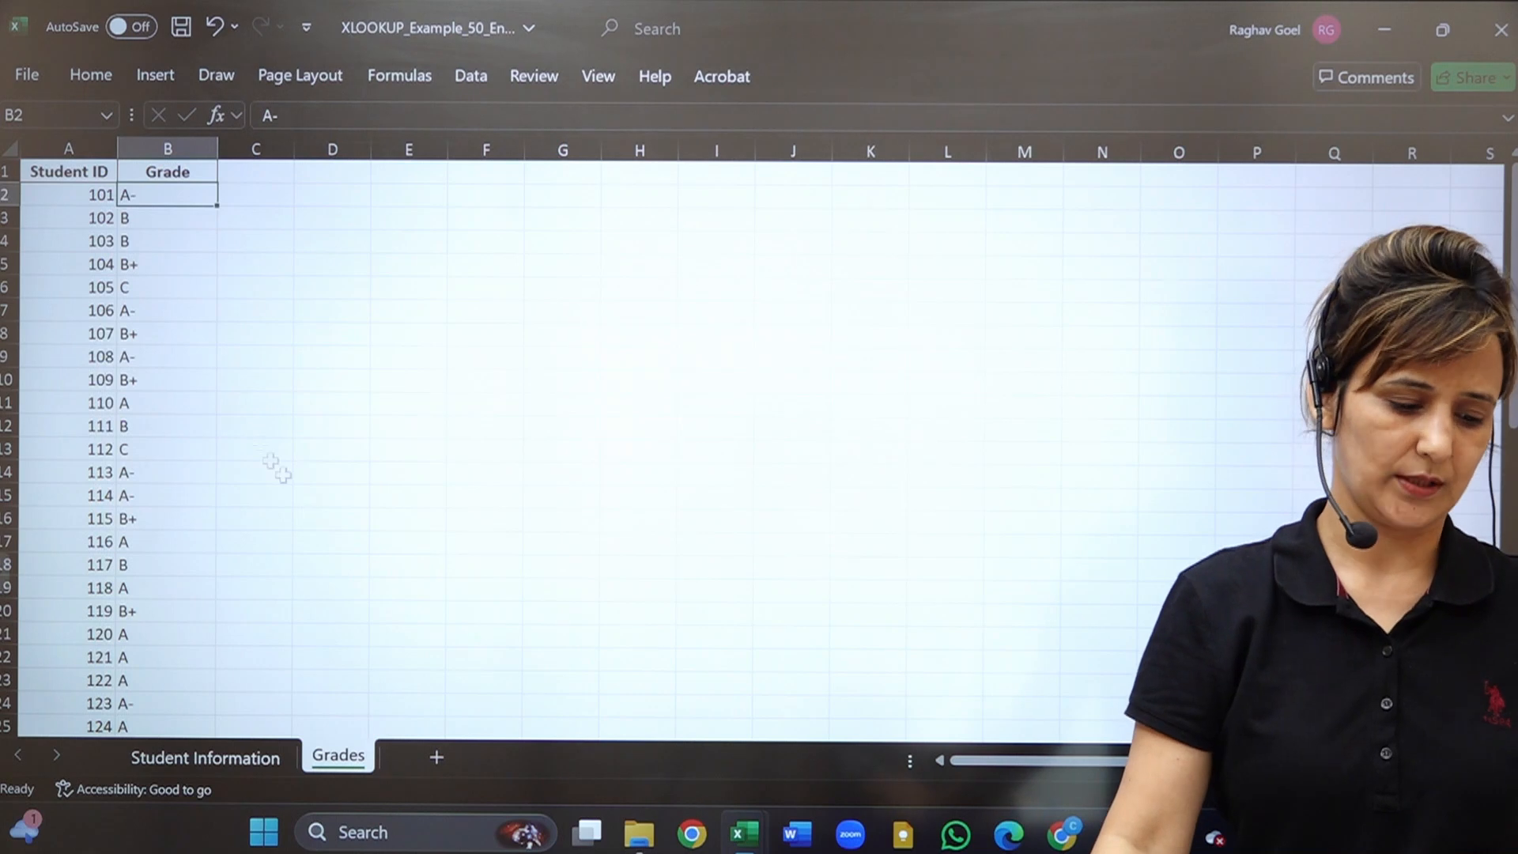
{"action": "left_click", "coordinate": [194, 162]}
{"action": "key", "text": "ctrl+shift+Down"}
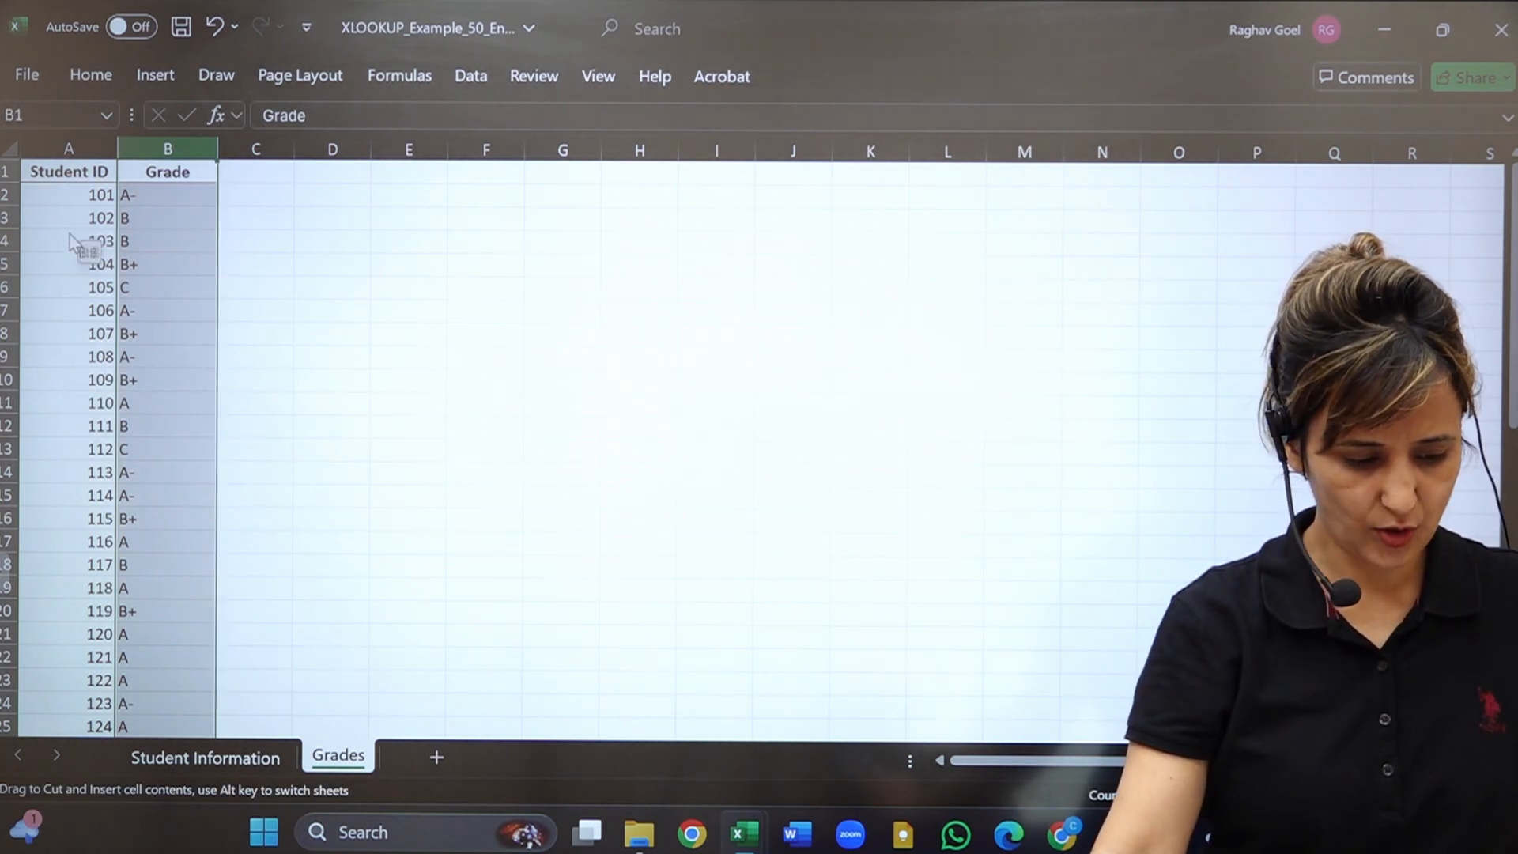
{"action": "left_click_drag", "start_coordinate": [63, 243], "coordinate": [59, 234]}
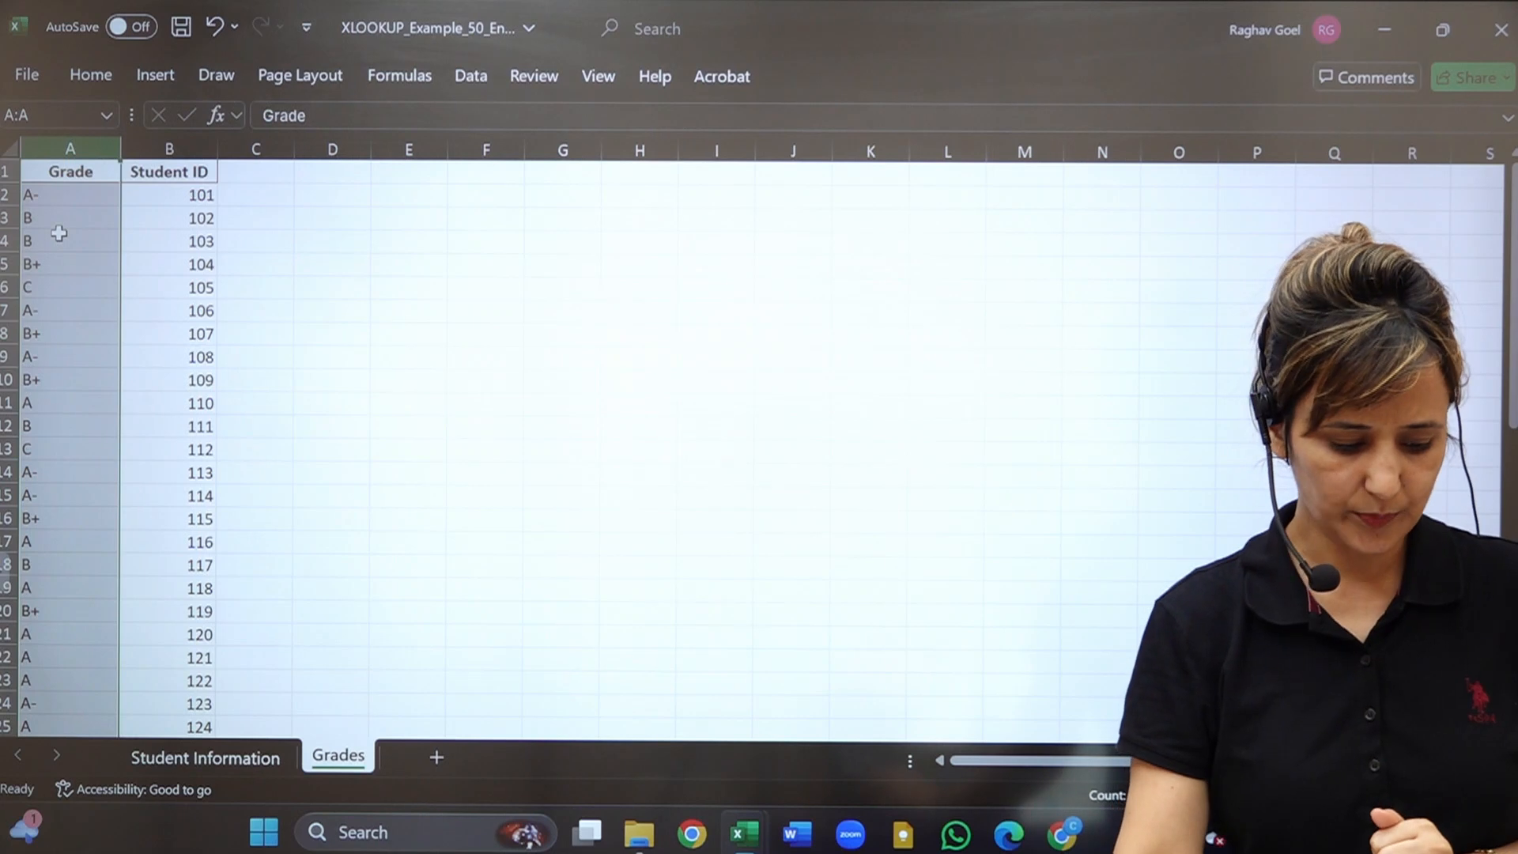
Inspect the lookup and return ranges of the C2 formula on the Student Information sheet after the column swap.
{"action": "left_click", "coordinate": [218, 756]}
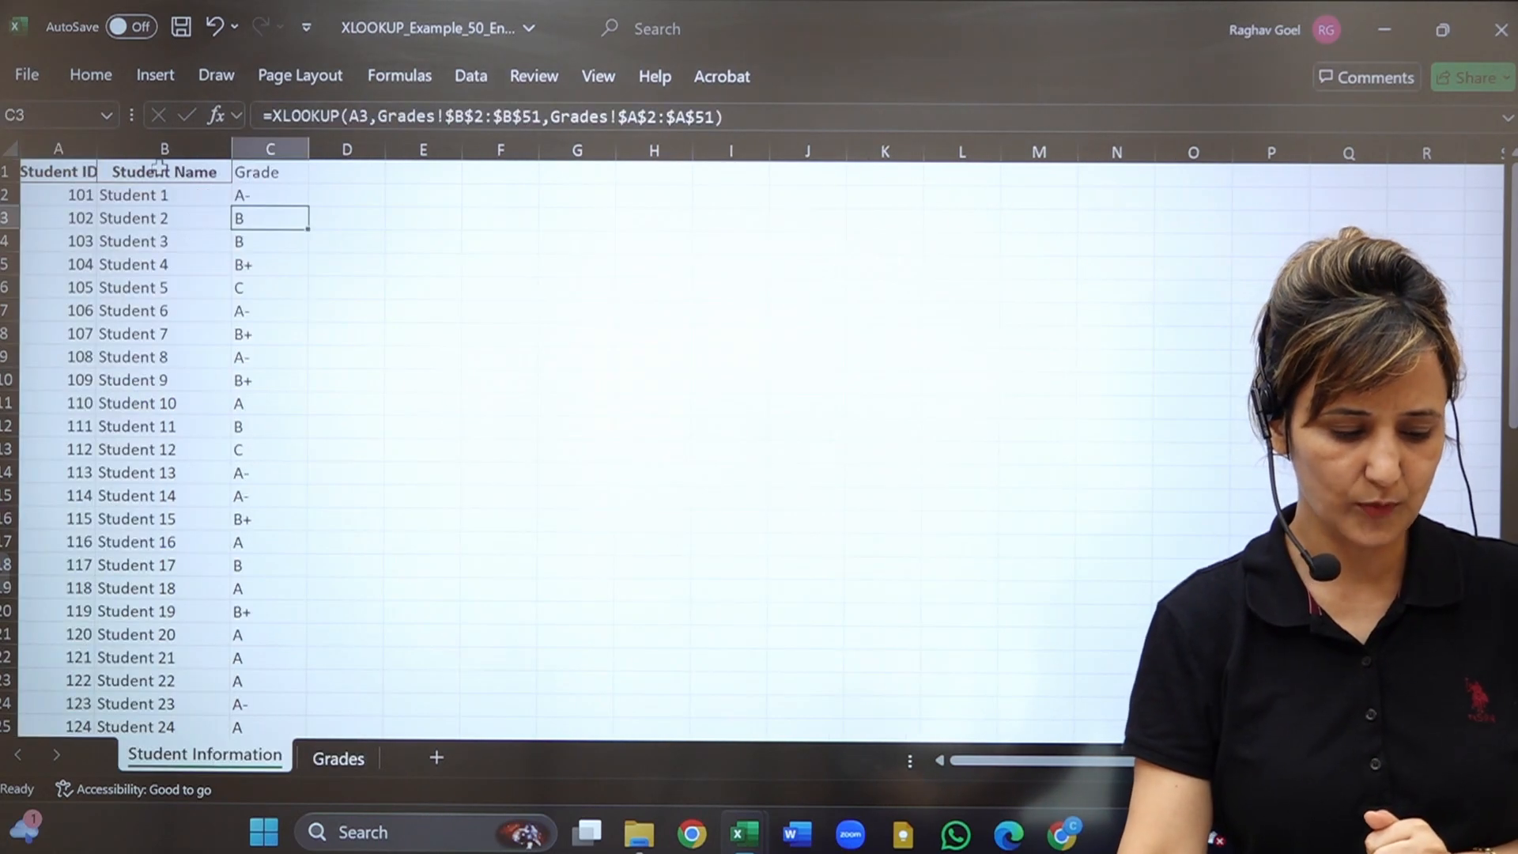
{"action": "double_click", "coordinate": [270, 195]}
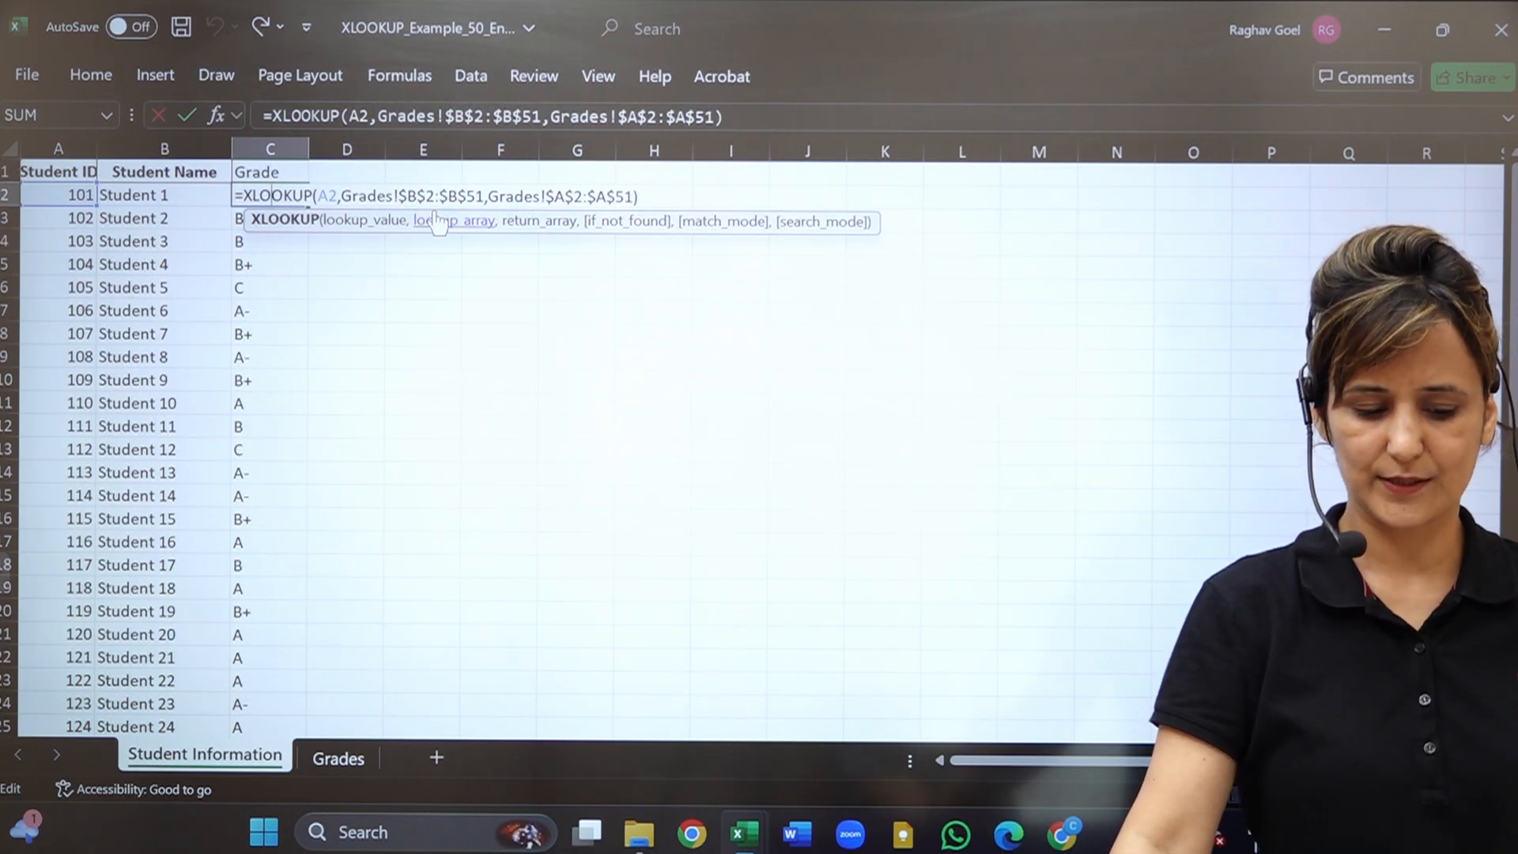
{"action": "left_click", "coordinate": [634, 195]}
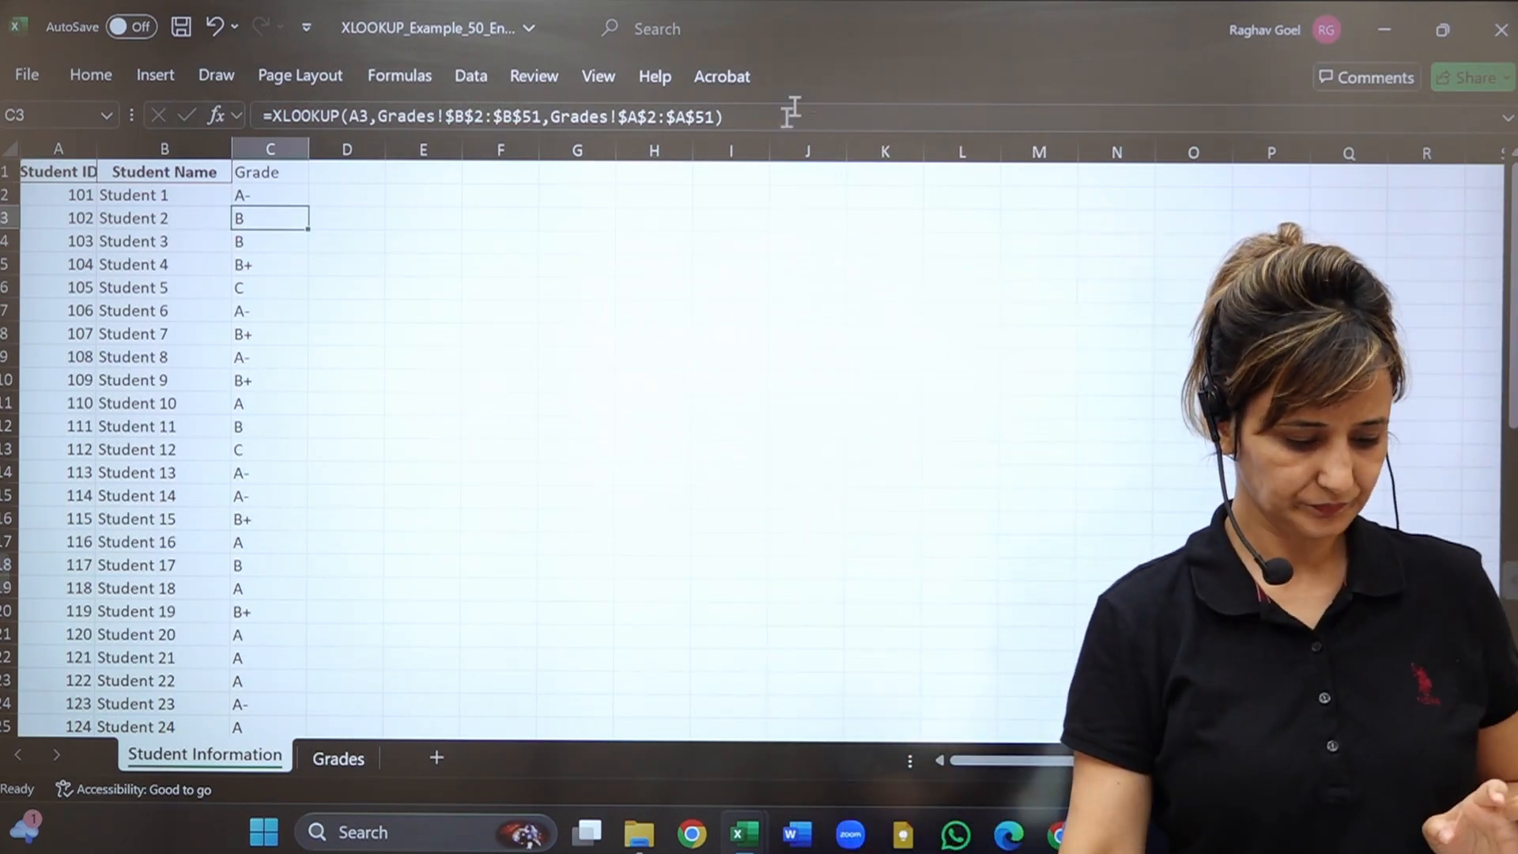
Set the first student ID in Grades cell B2 to 0, and add 0 as the if_not_found argument in Student Information C2.
{"action": "left_click", "coordinate": [336, 758]}
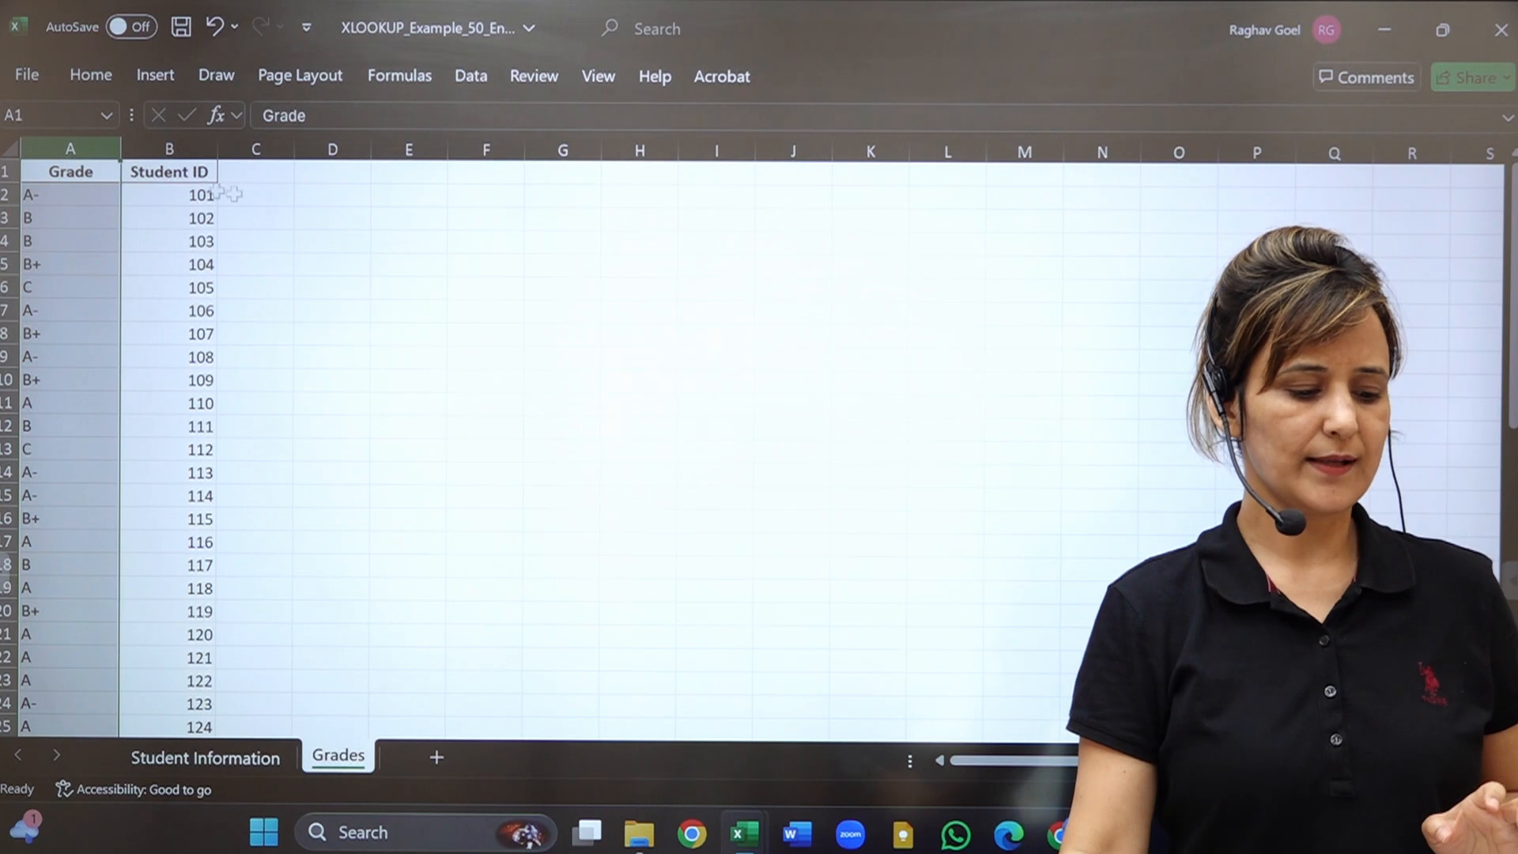
{"action": "left_click", "coordinate": [184, 201]}
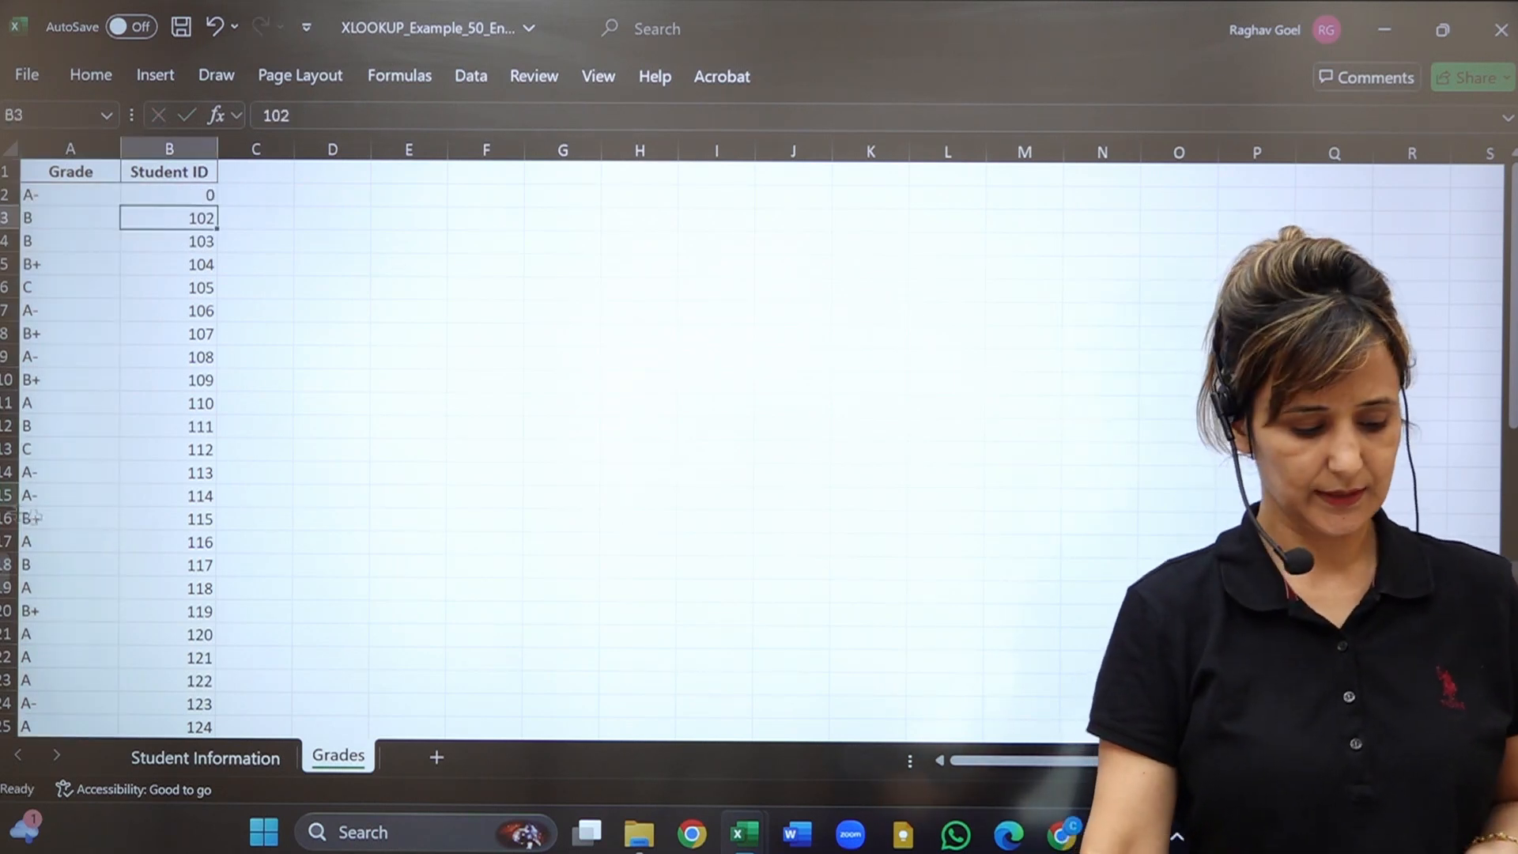
{"action": "left_click", "coordinate": [229, 757]}
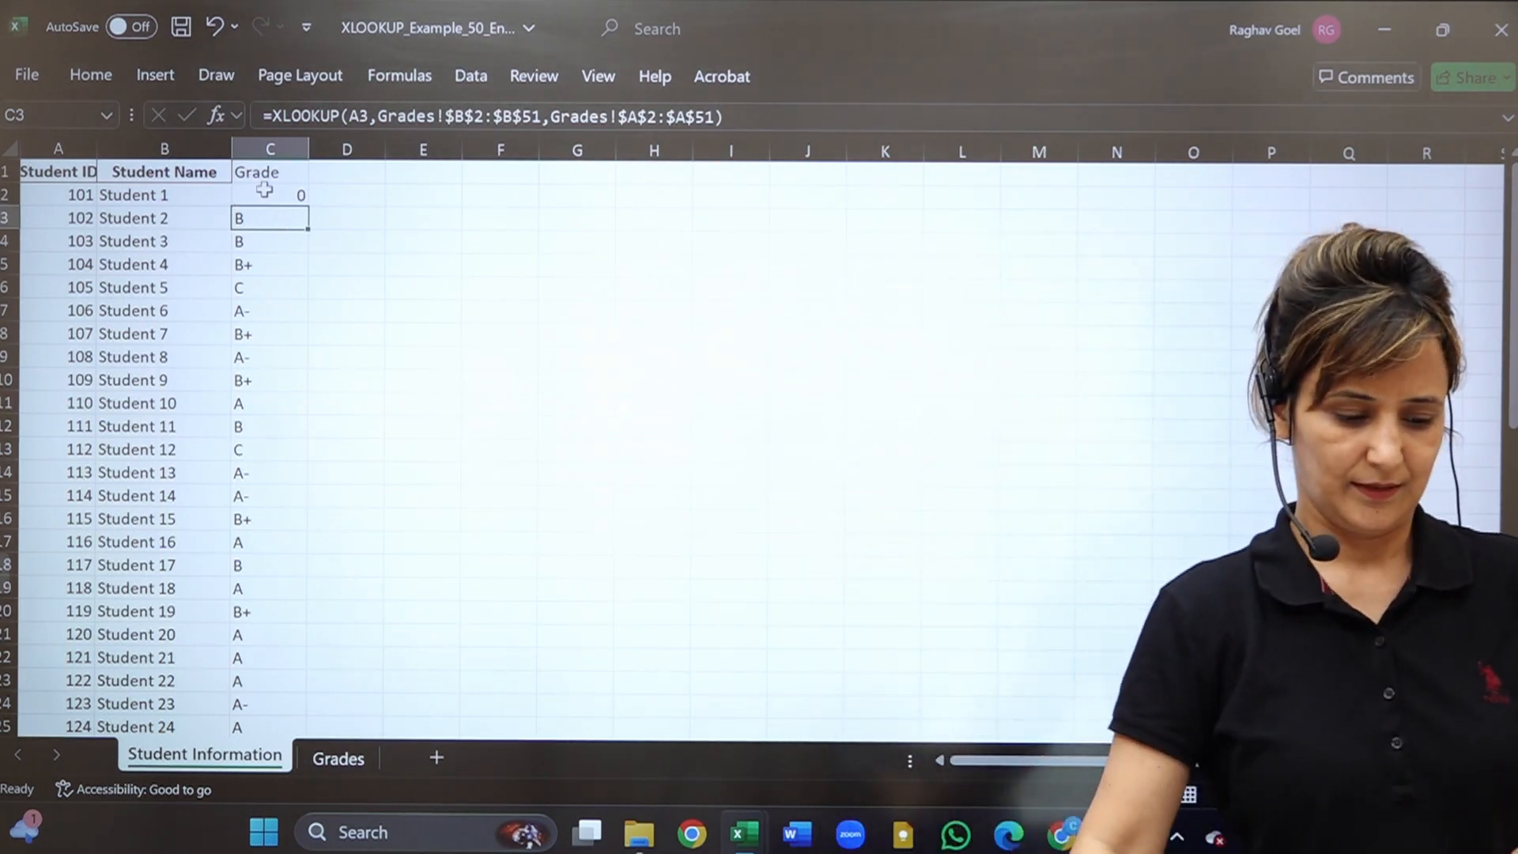
{"action": "left_click", "coordinate": [275, 196]}
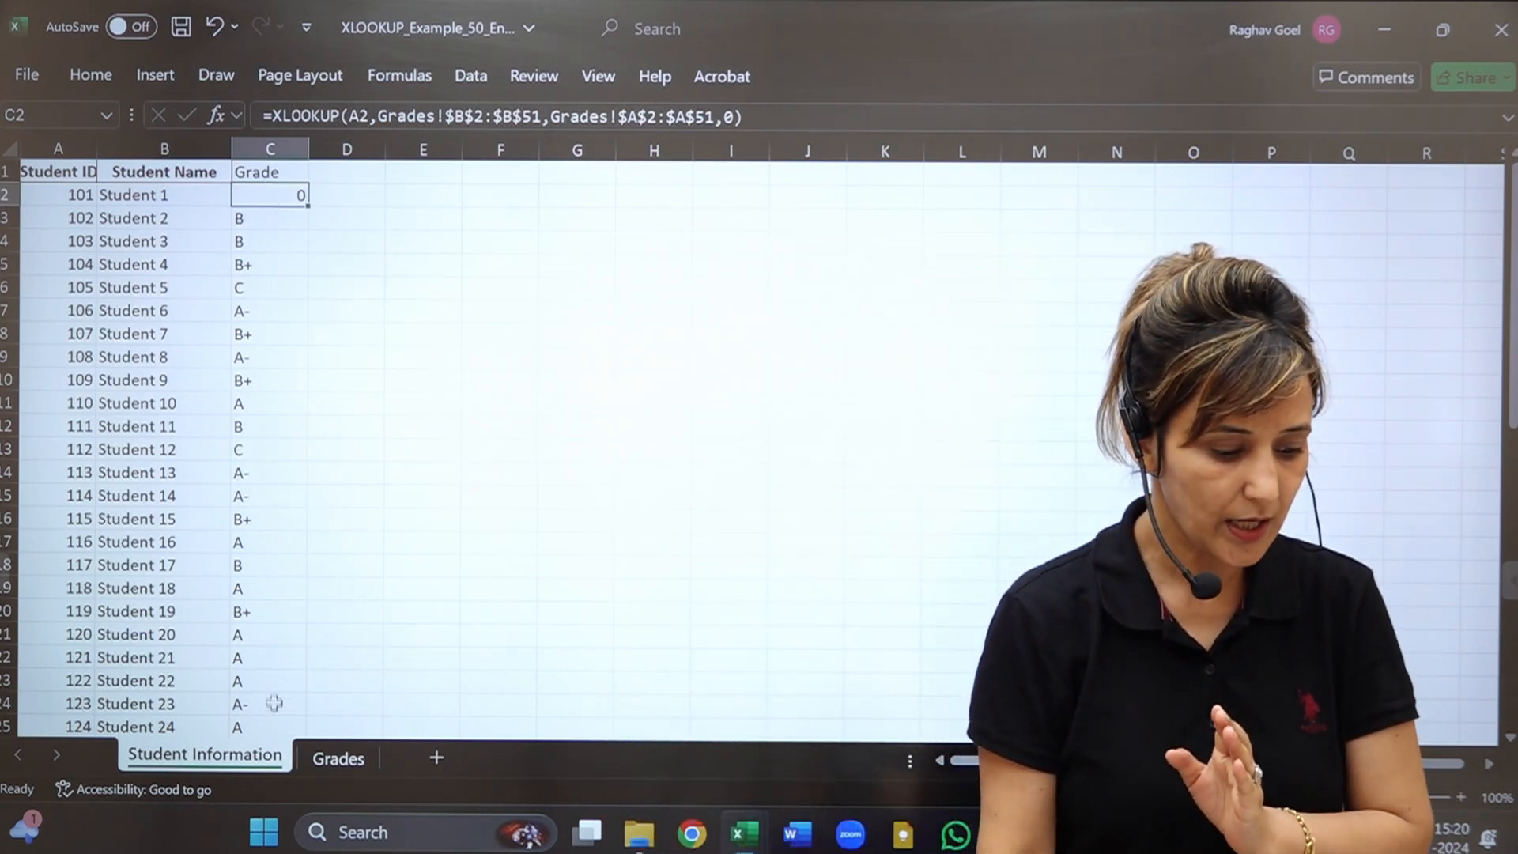
Restore the student ID in cell B2 of the Grades sheet to 101 and reopen the C2 formula on Student Information.
{"action": "left_click", "coordinate": [324, 758]}
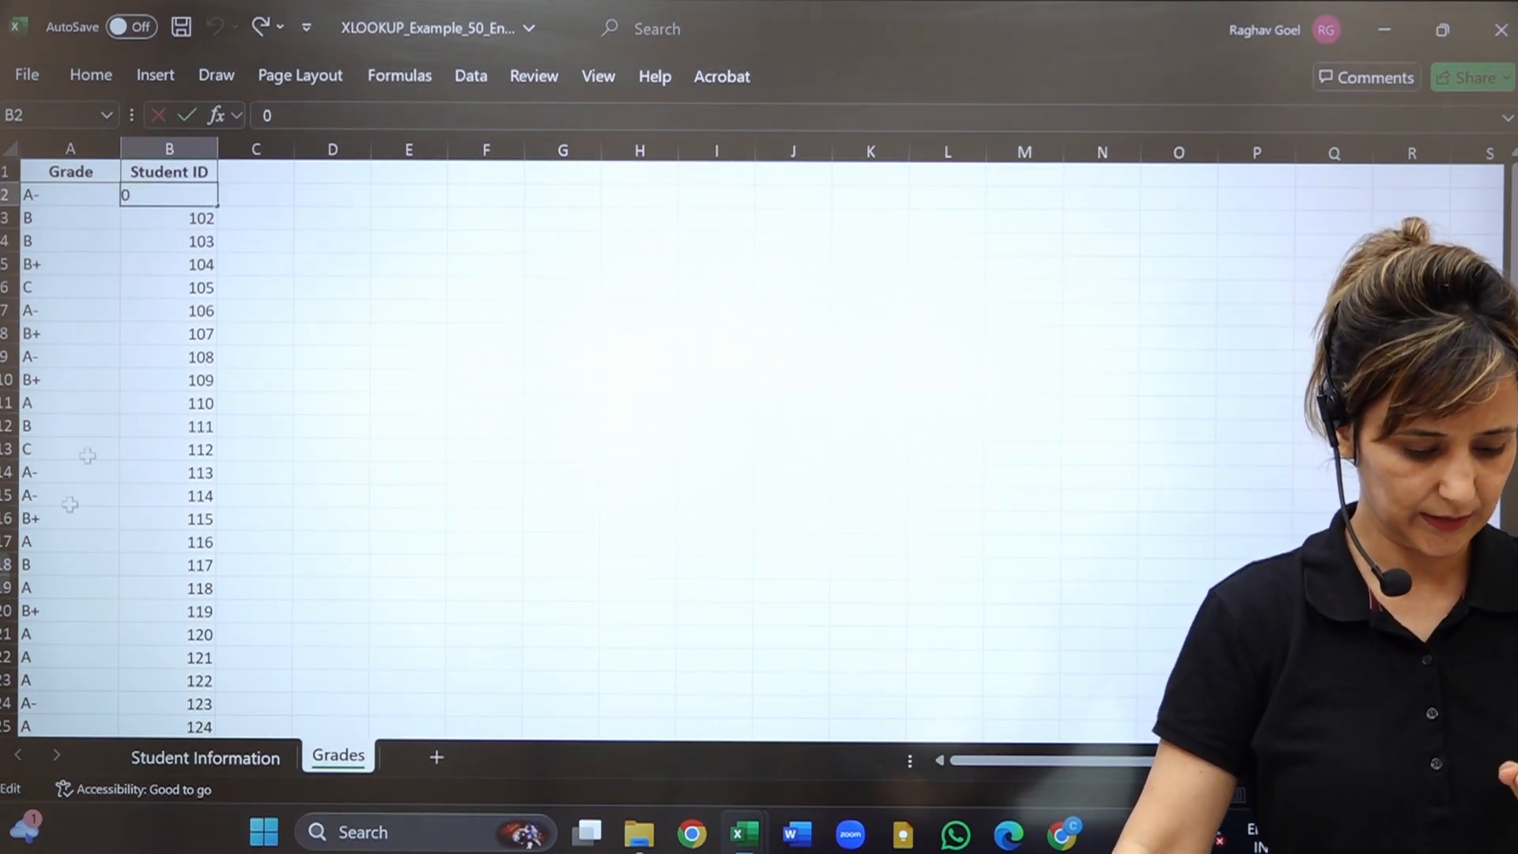
{"action": "left_click", "coordinate": [200, 757]}
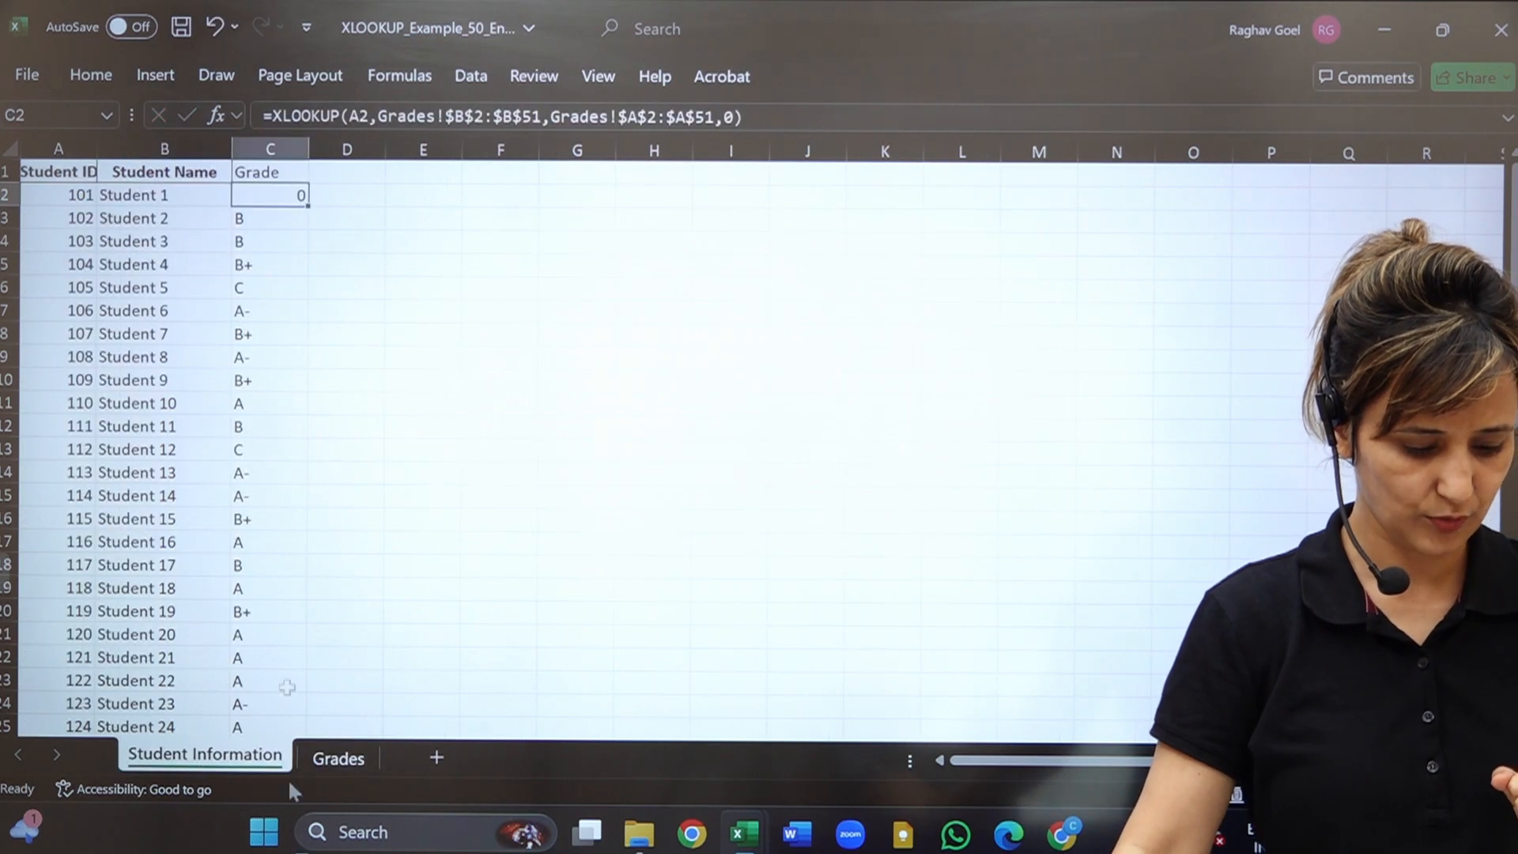
{"action": "left_click", "coordinate": [340, 759]}
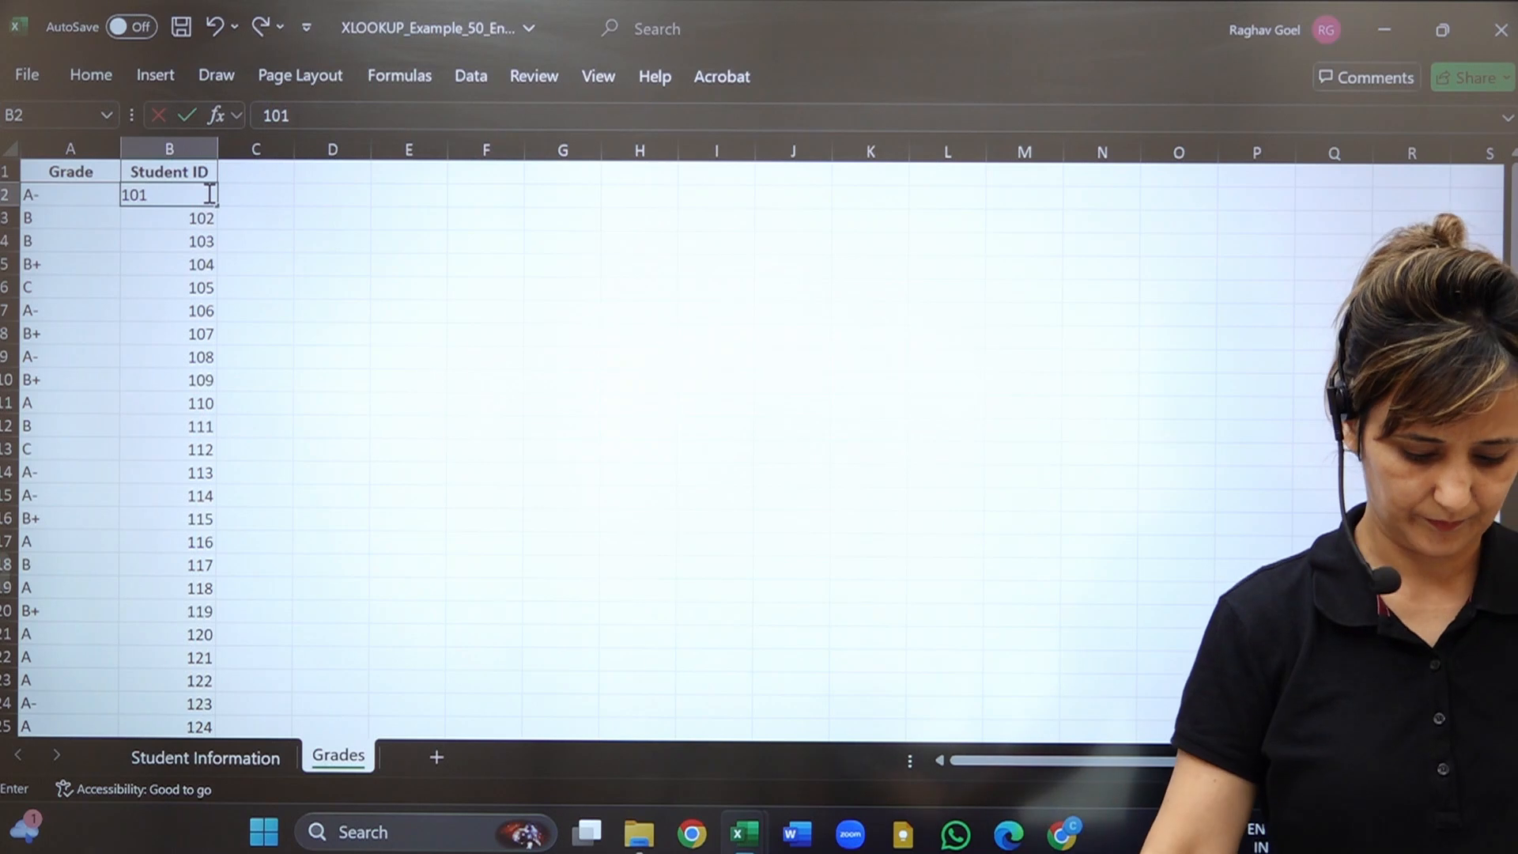
{"action": "left_click", "coordinate": [183, 759]}
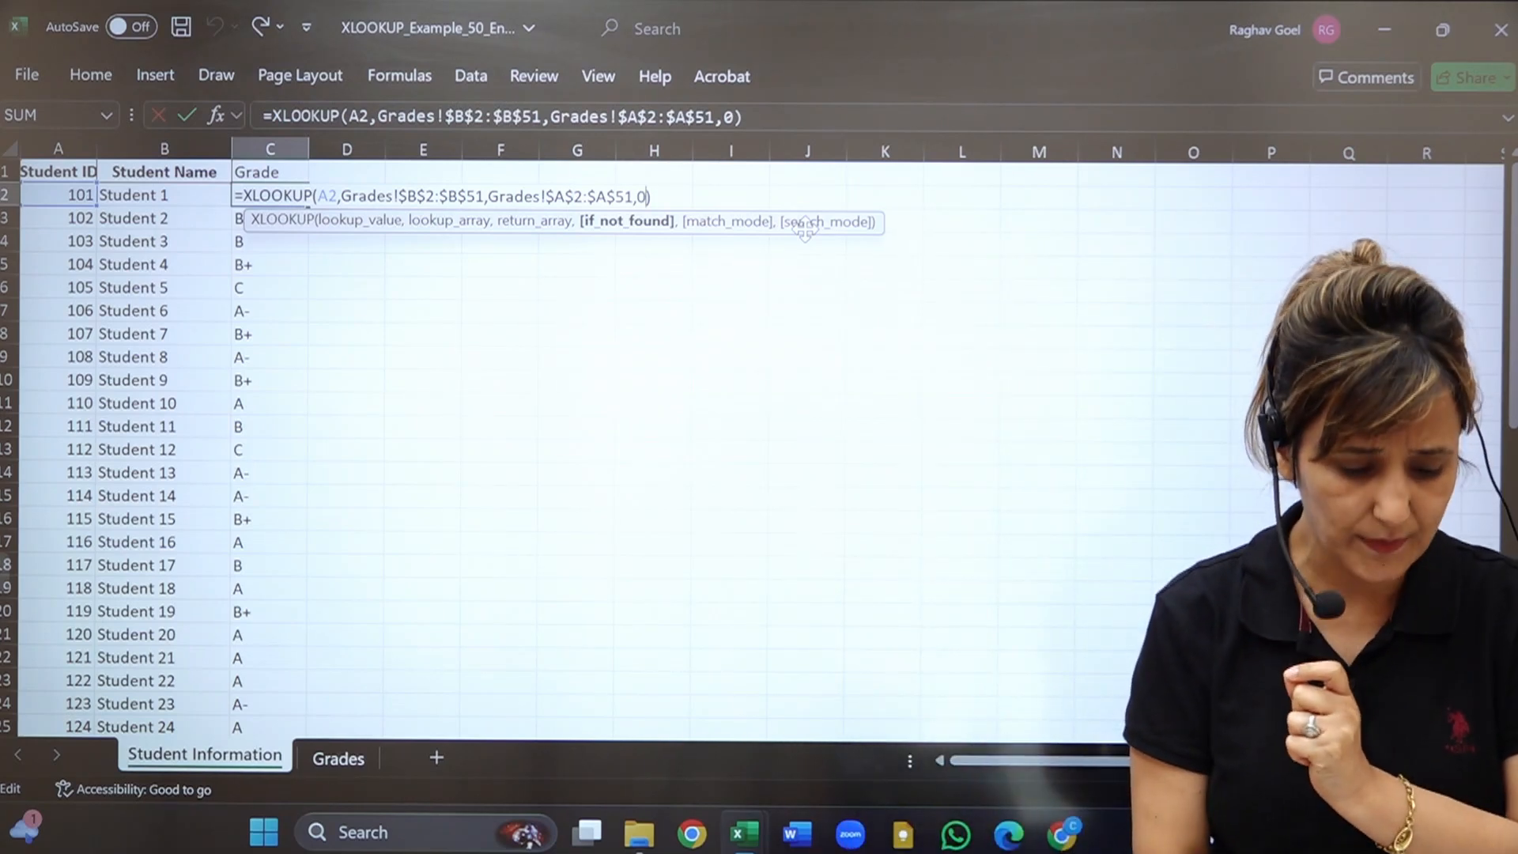
Extend the C2 XLOOKUP formula to the match_mode argument, leave that argument empty and accept the formula.
{"action": "type", "text": ","}
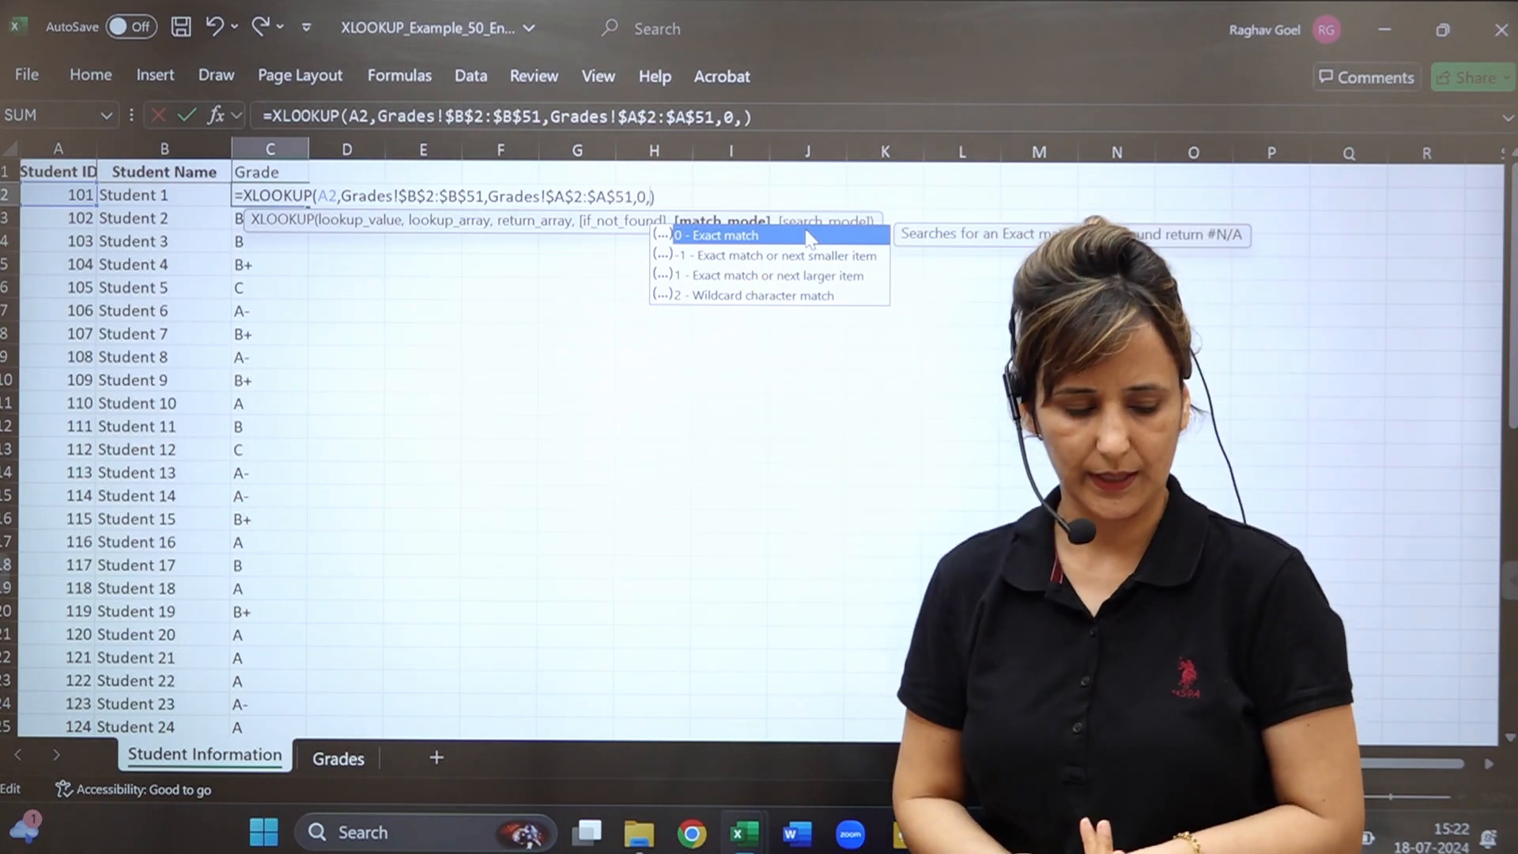
{"action": "key", "text": "Return"}
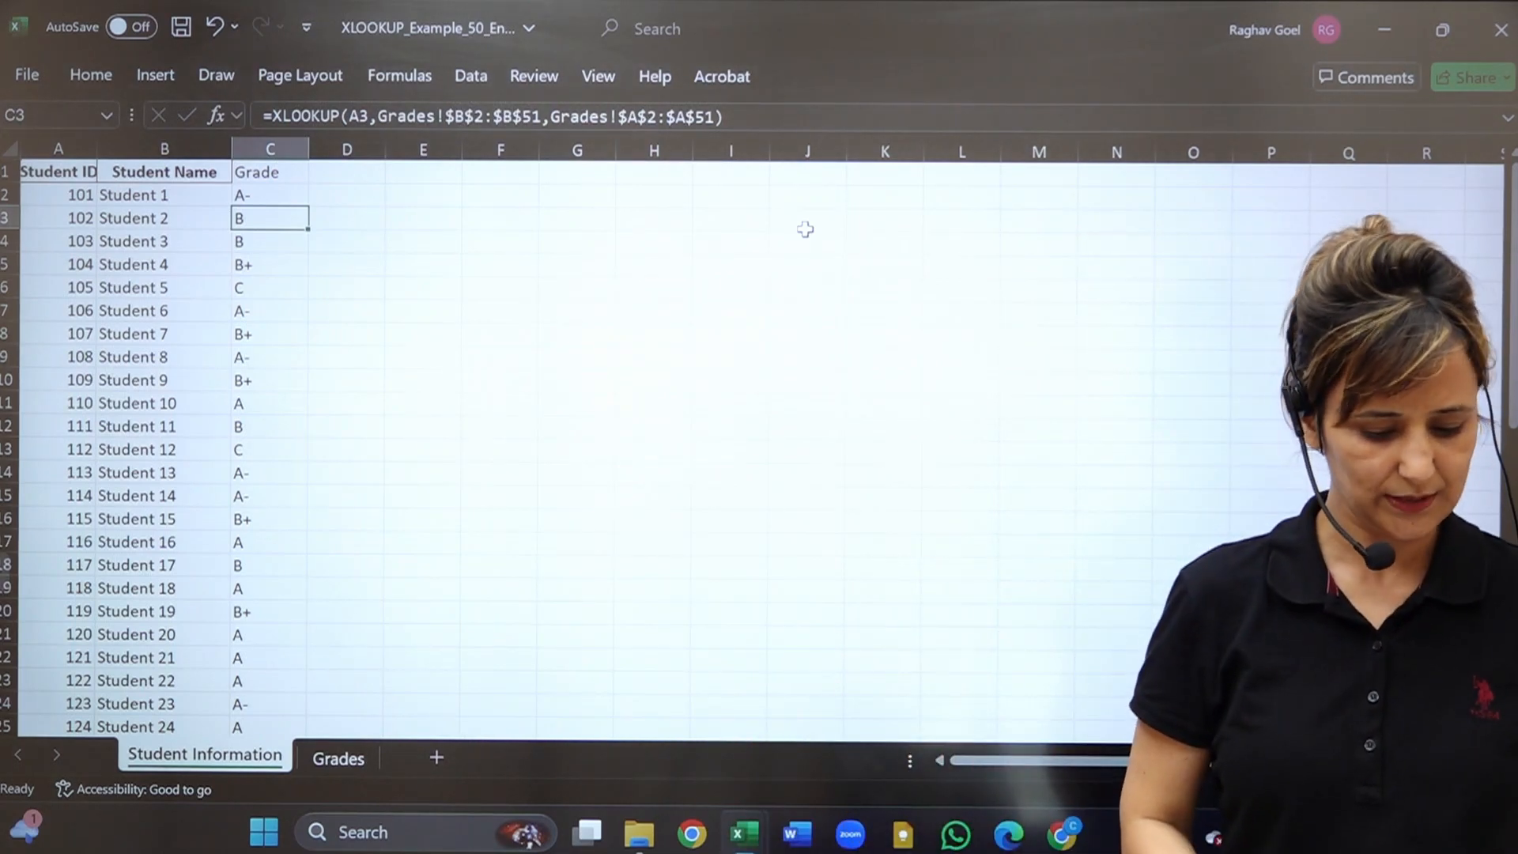
Switch to the Students Practice Book workbook and examine the Filter table at the start of the Eighth day sheet, enlarged to 180%.
{"action": "key", "text": "alt+Tab"}
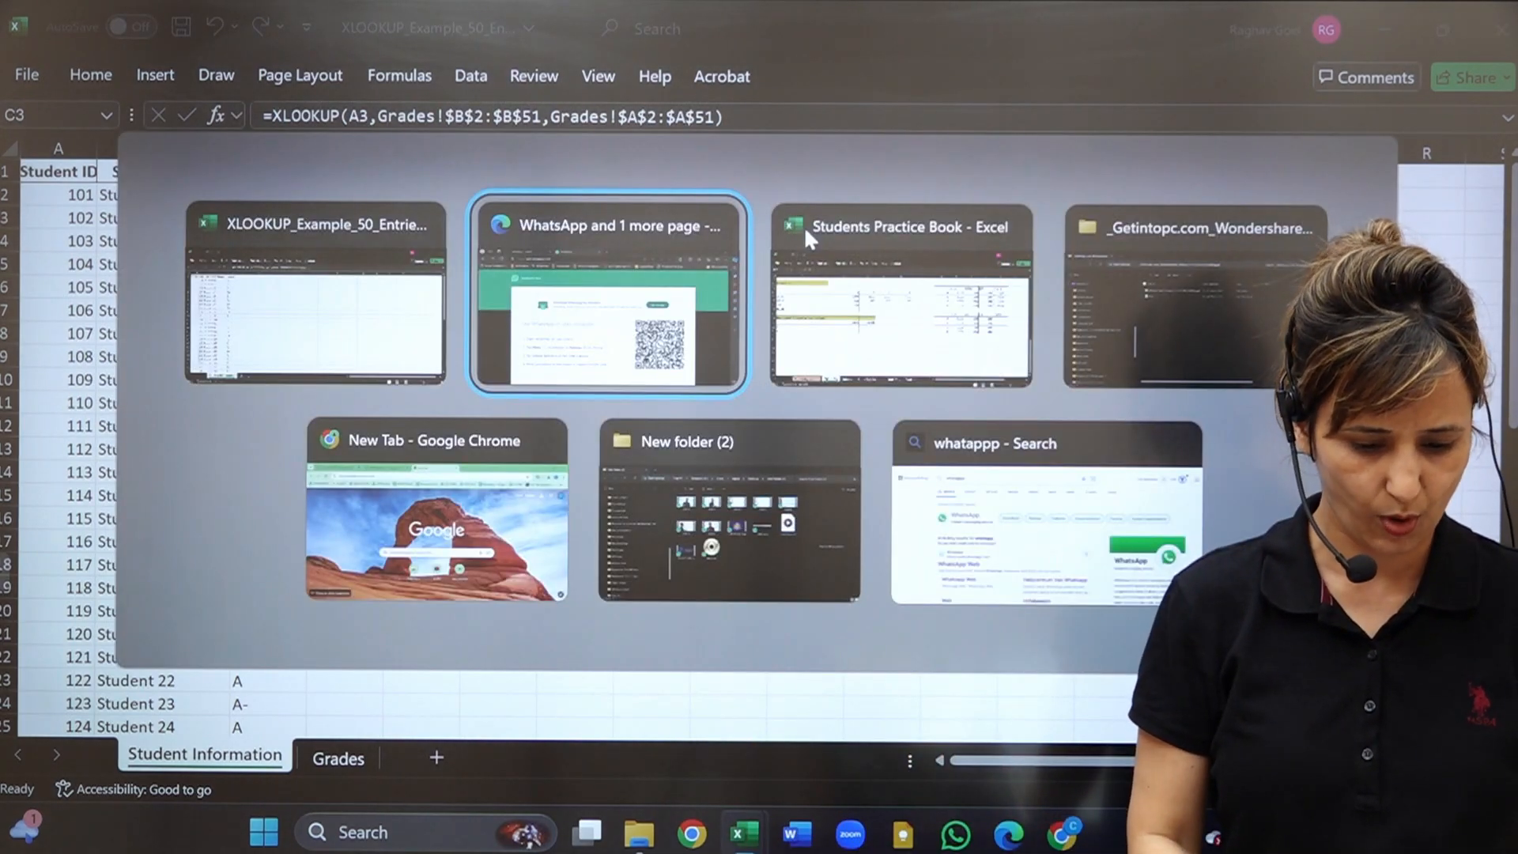
{"action": "key", "text": "alt+Tab"}
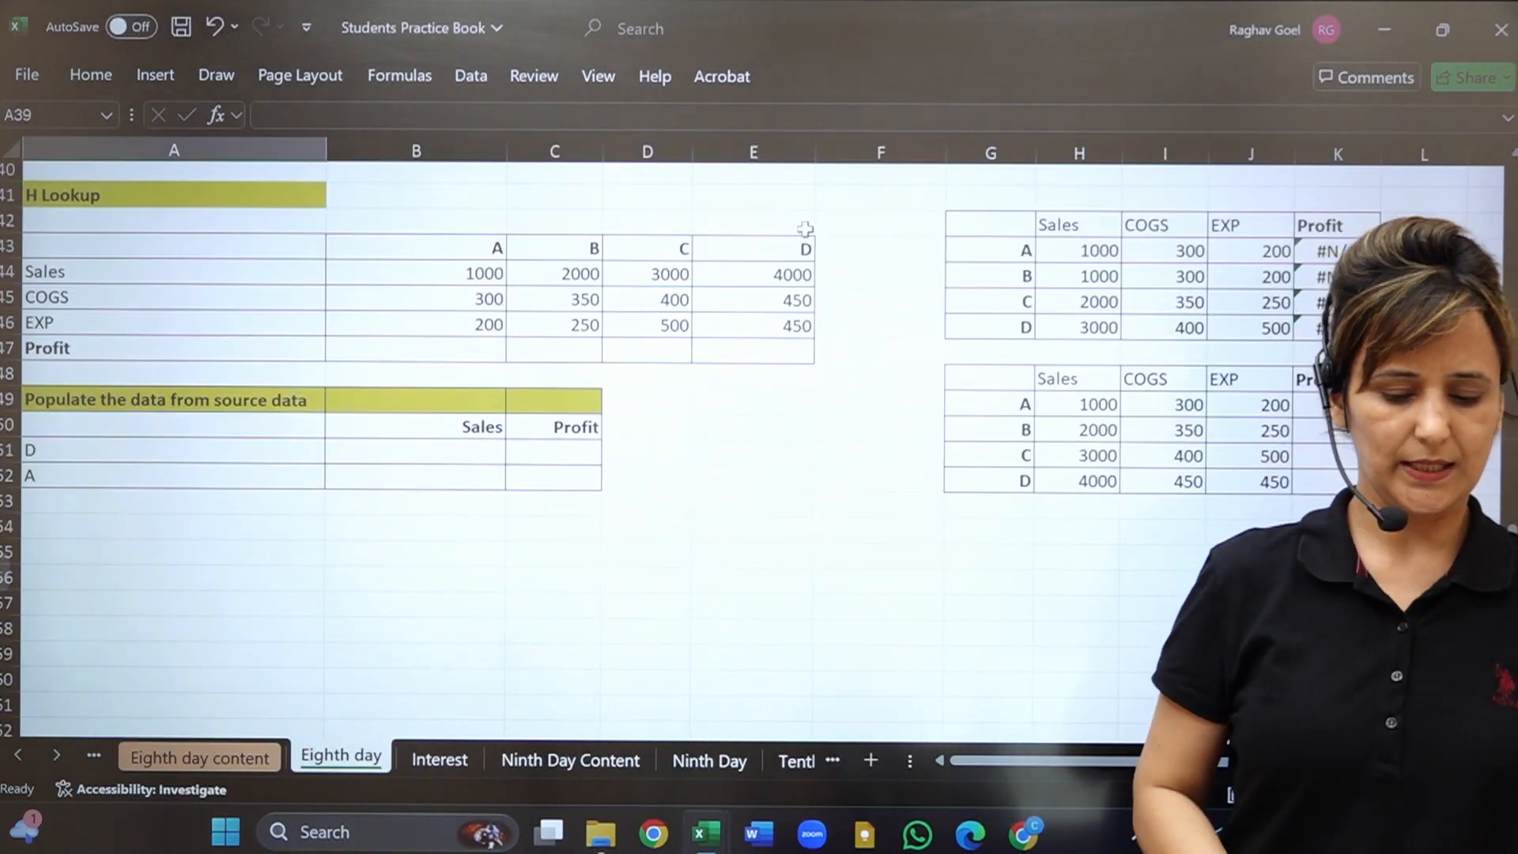
{"action": "scroll", "coordinate": [804, 229], "scroll_direction": "up", "scroll_amount": 13}
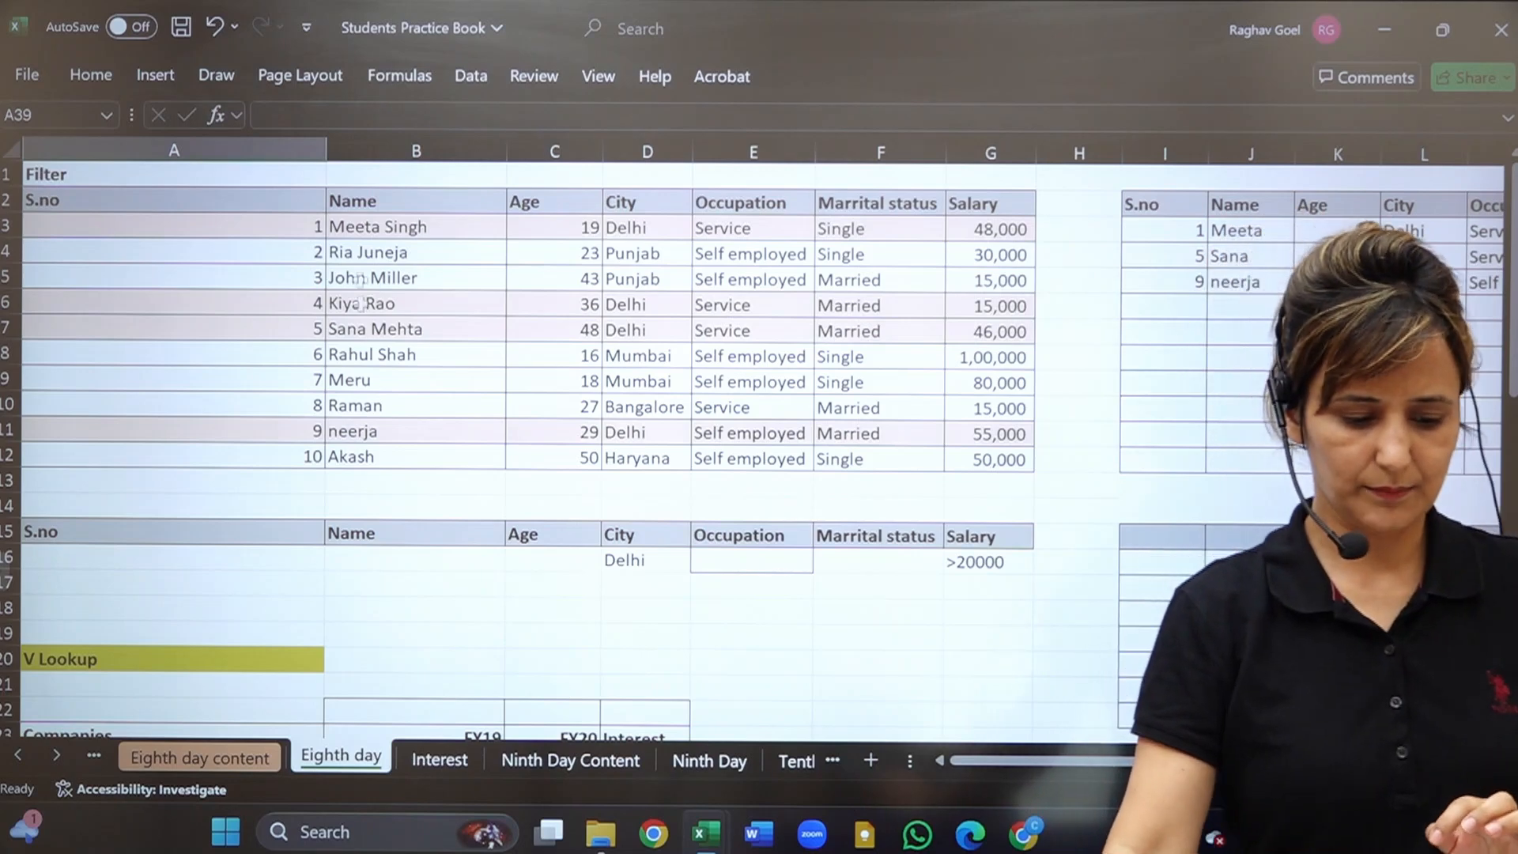
{"action": "left_click", "coordinate": [382, 228]}
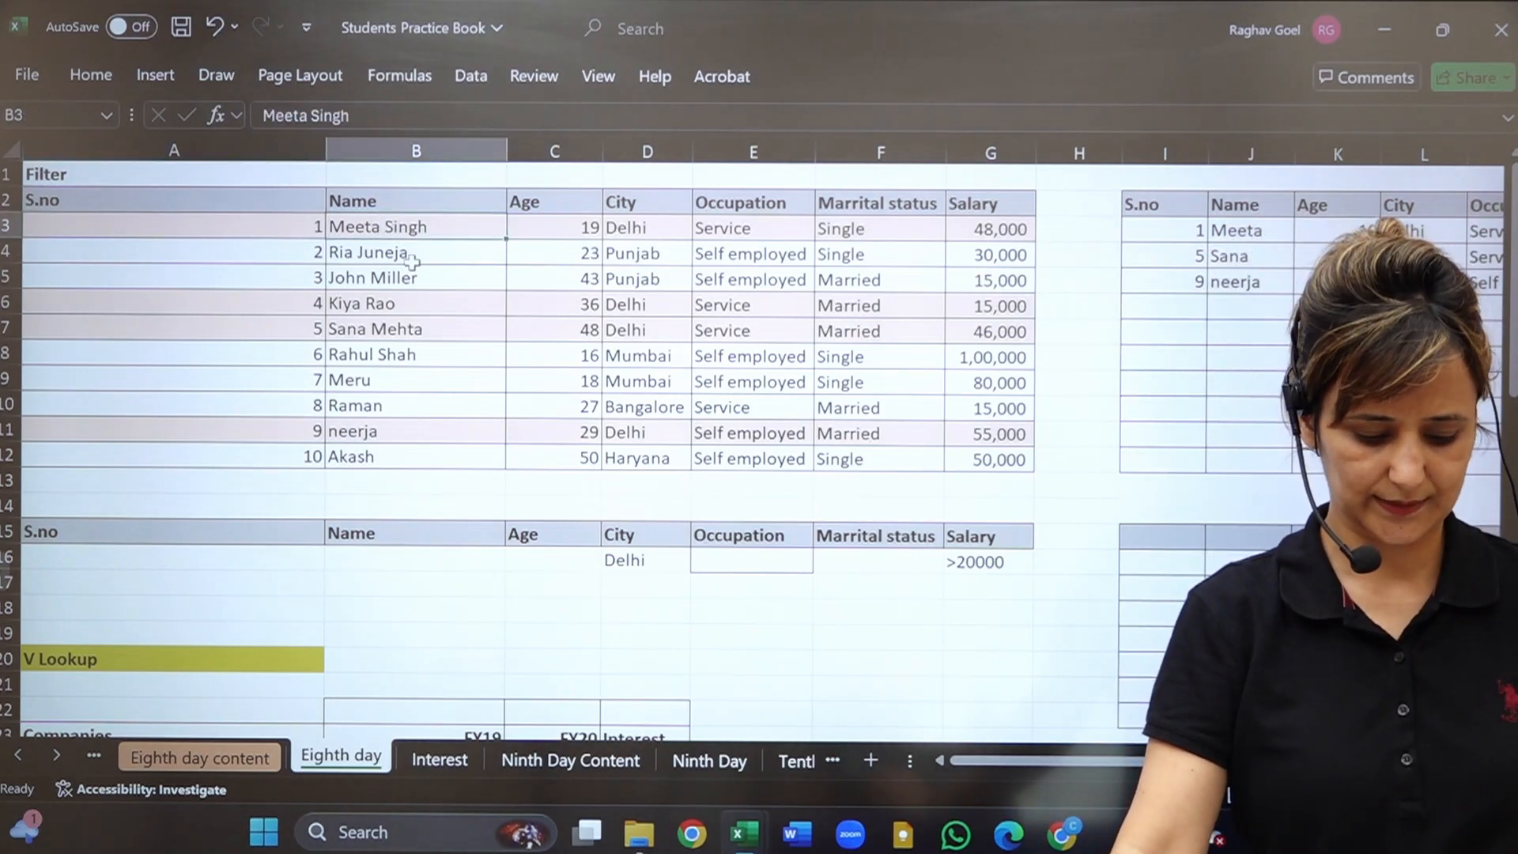
{"action": "scroll", "coordinate": [412, 261], "scroll_direction": "up", "scroll_amount": 5}
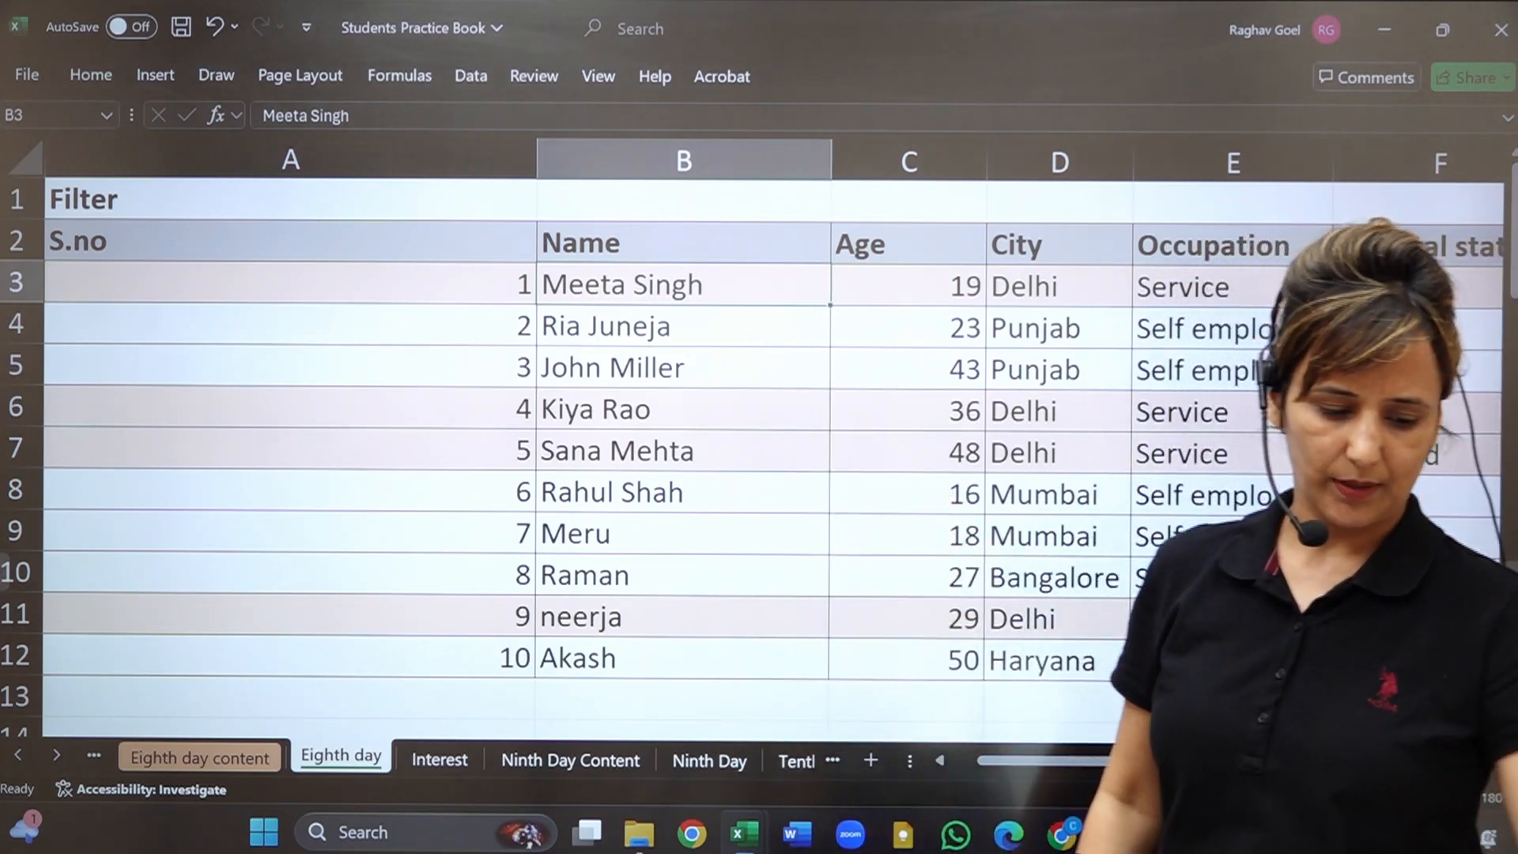
{"action": "scroll", "coordinate": [751, 443], "scroll_direction": "down", "scroll_amount": 2}
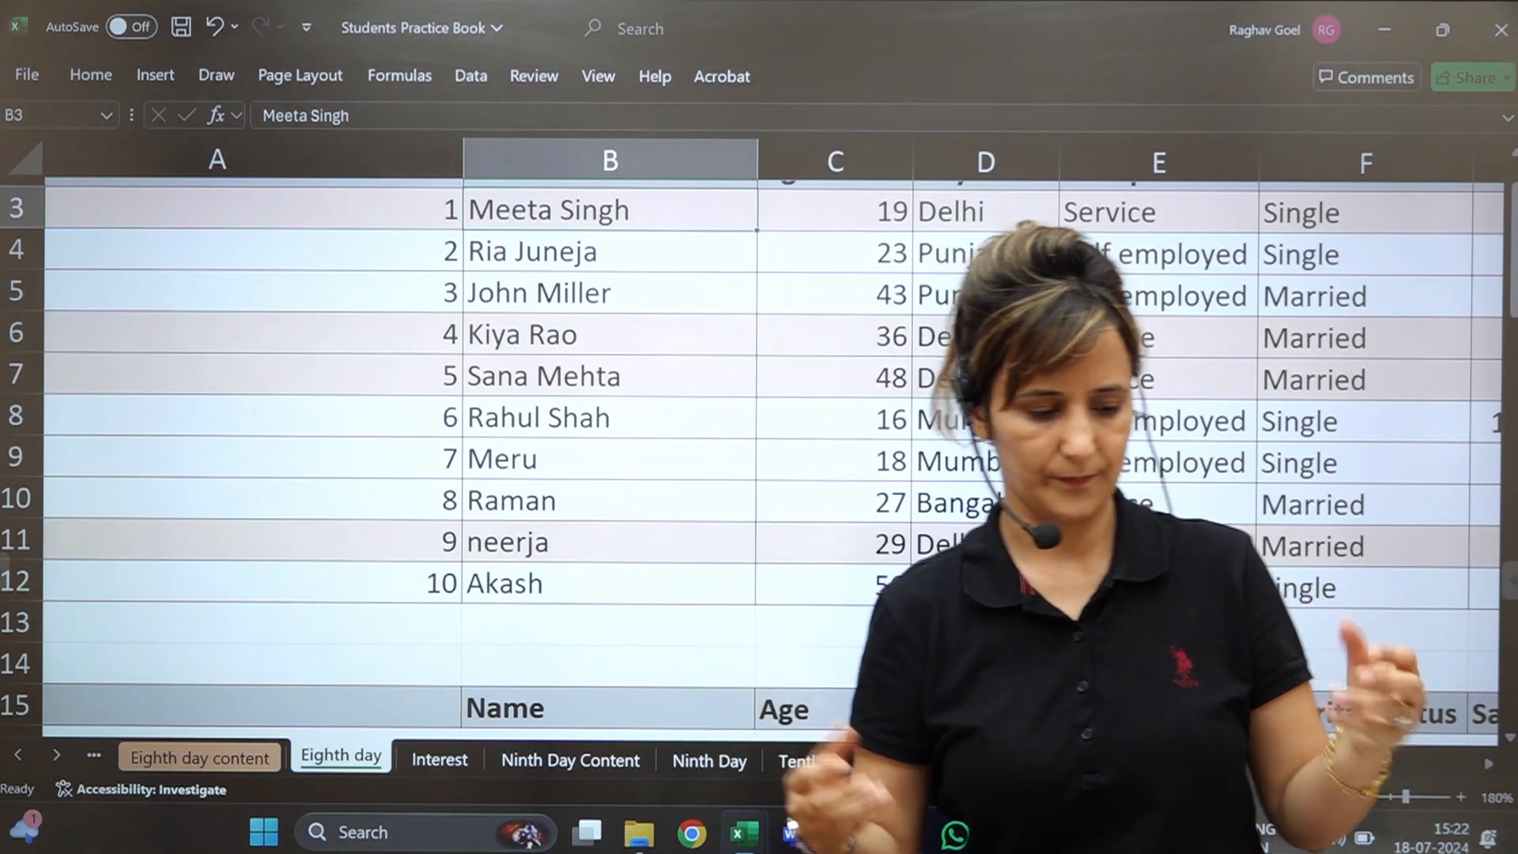
Move the S.no to Salary extract table that starts at I2 so that it starts at cell M2.
{"action": "scroll", "coordinate": [553, 435], "scroll_direction": "down", "scroll_amount": 3}
{"action": "scroll", "coordinate": [553, 435], "scroll_direction": "up", "scroll_amount": 4}
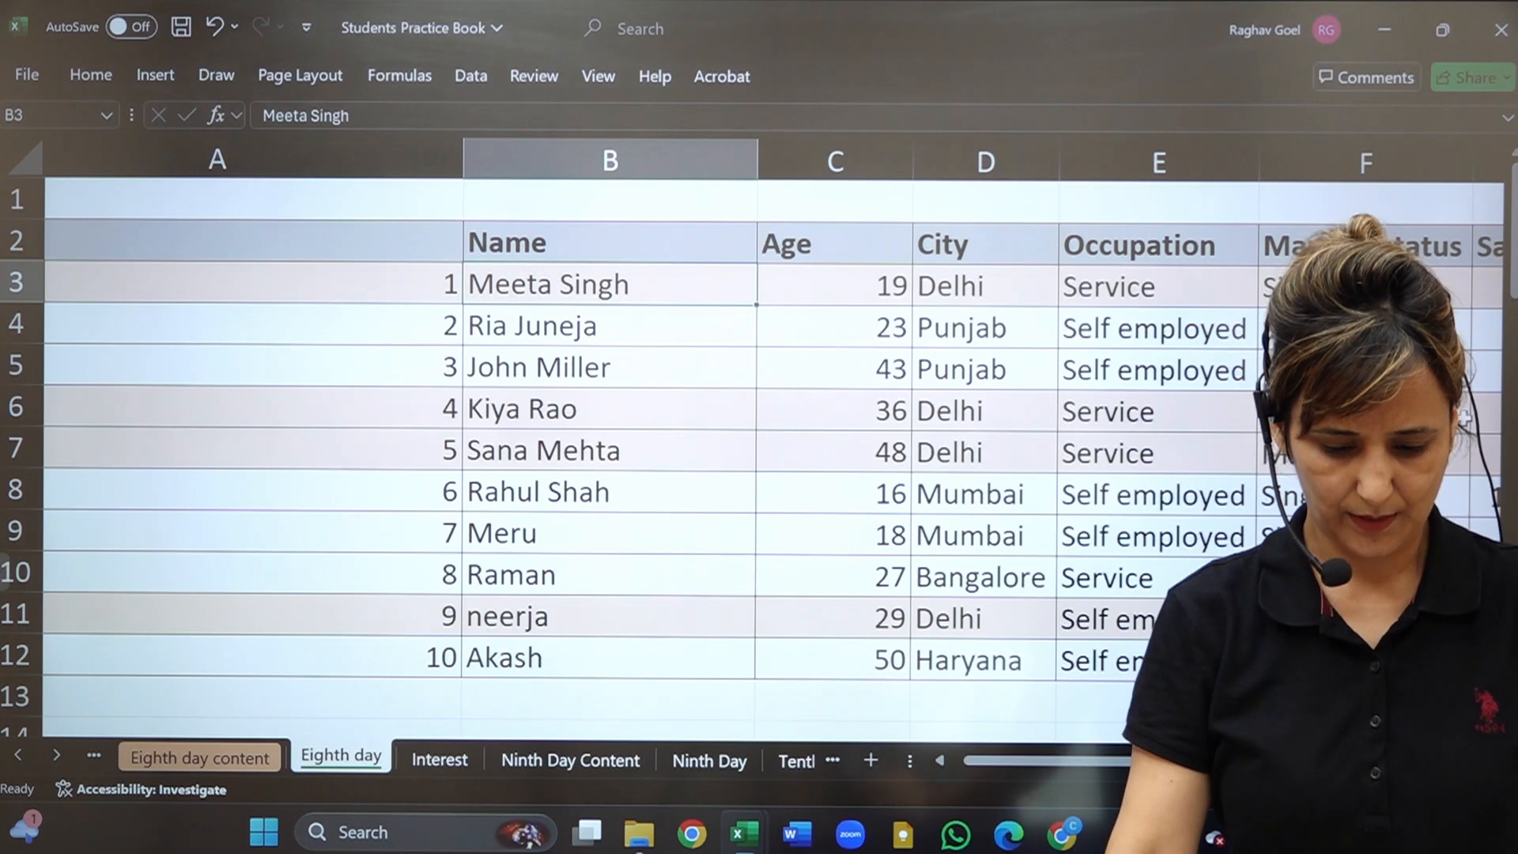
{"action": "scroll", "coordinate": [1091, 225], "scroll_direction": "right", "scroll_amount": 3}
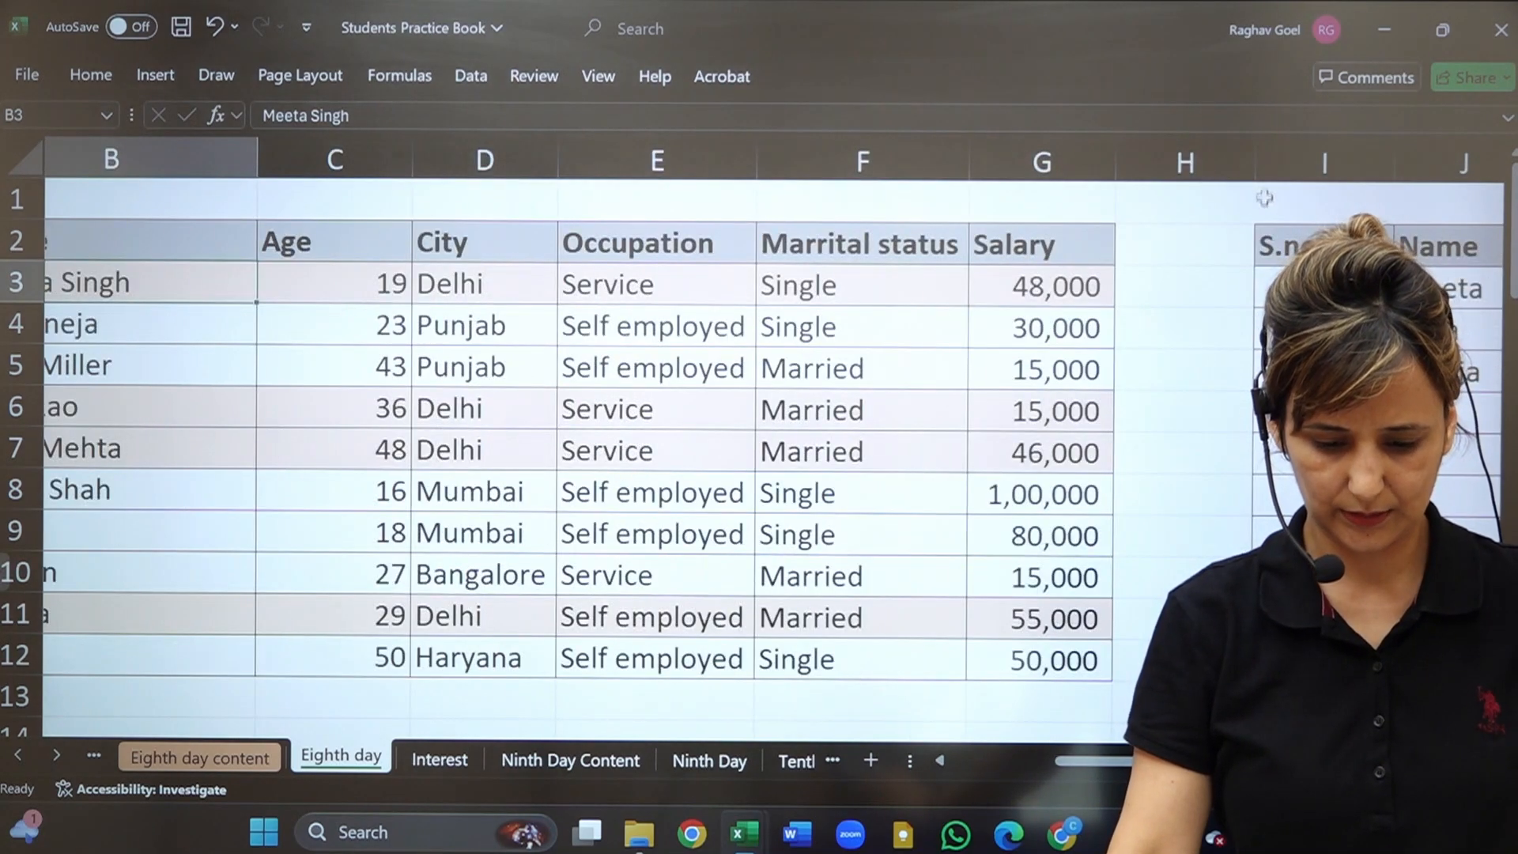
{"action": "left_click_drag", "start_coordinate": [1304, 246], "coordinate": [1466, 658]}
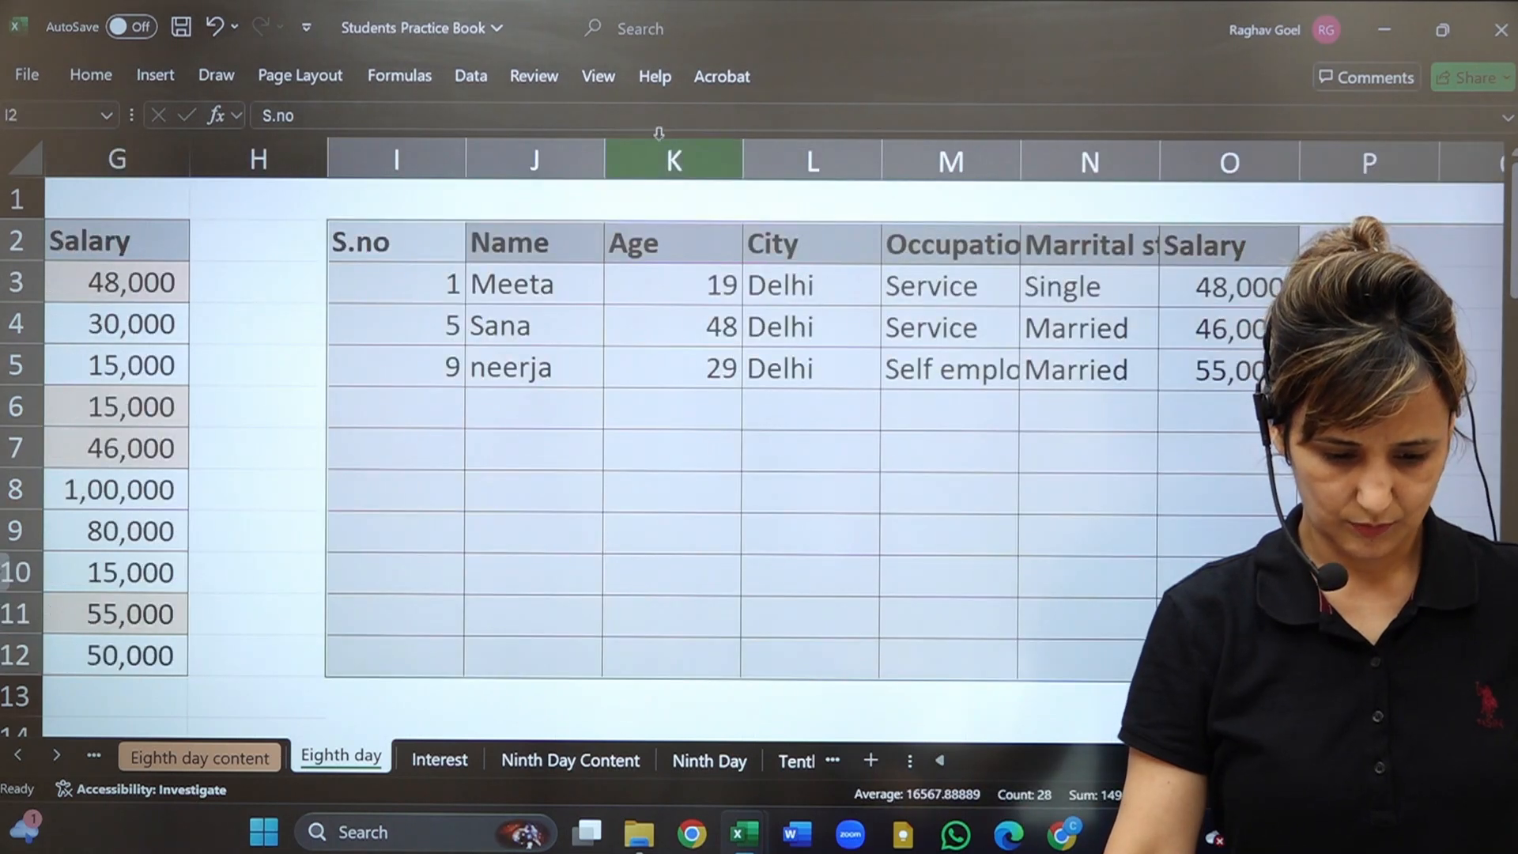
{"action": "left_click_drag", "start_coordinate": [783, 221], "coordinate": [1336, 224]}
{"action": "scroll", "coordinate": [365, 376], "scroll_direction": "left", "scroll_amount": 10}
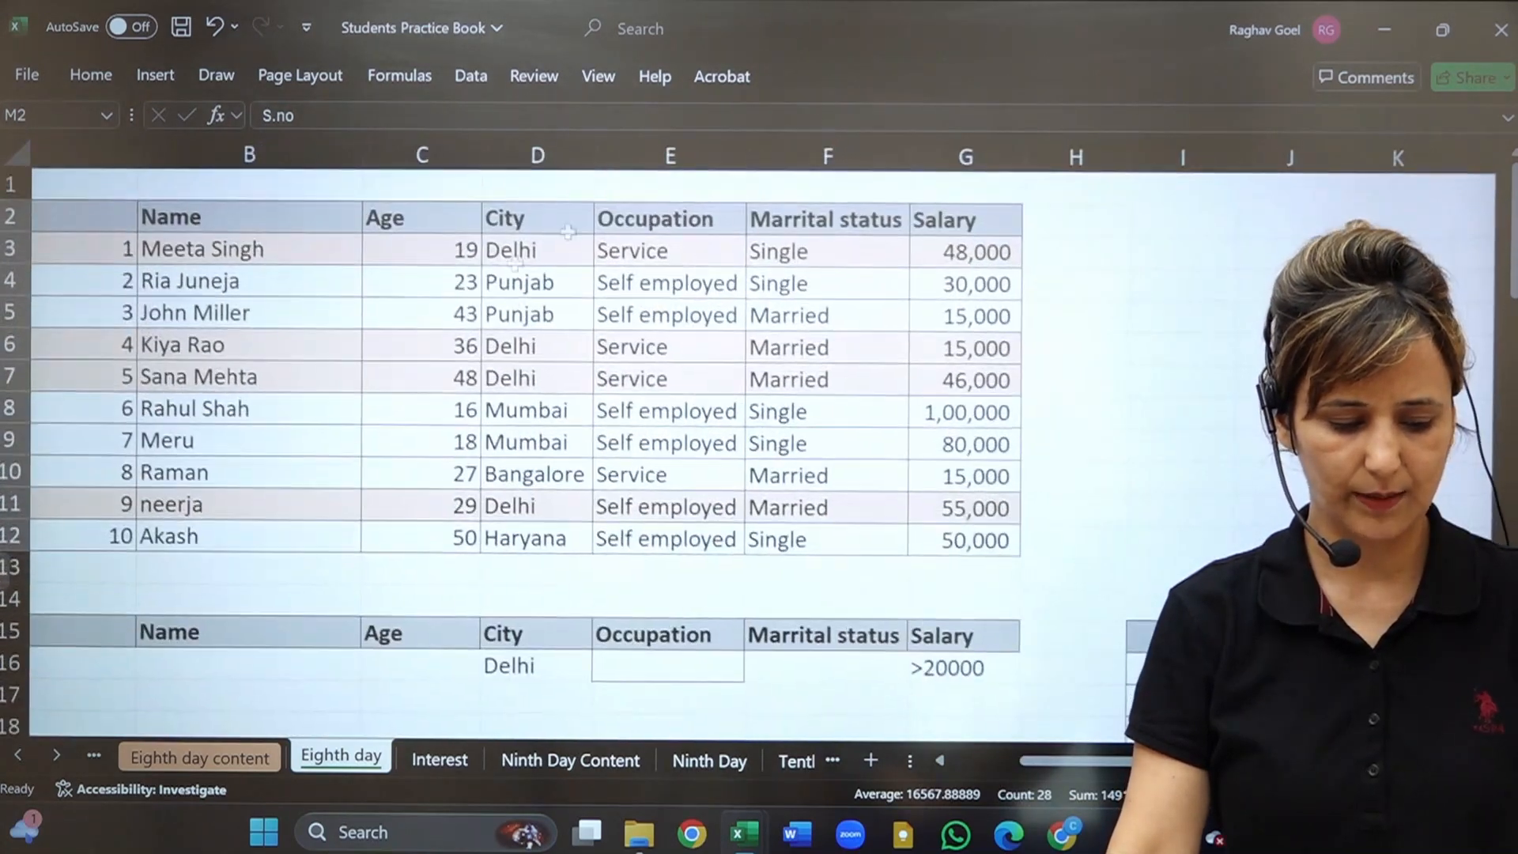
{"action": "scroll", "coordinate": [1238, 257], "scroll_direction": "up", "scroll_amount": 2}
{"action": "left_click", "coordinate": [1245, 283]}
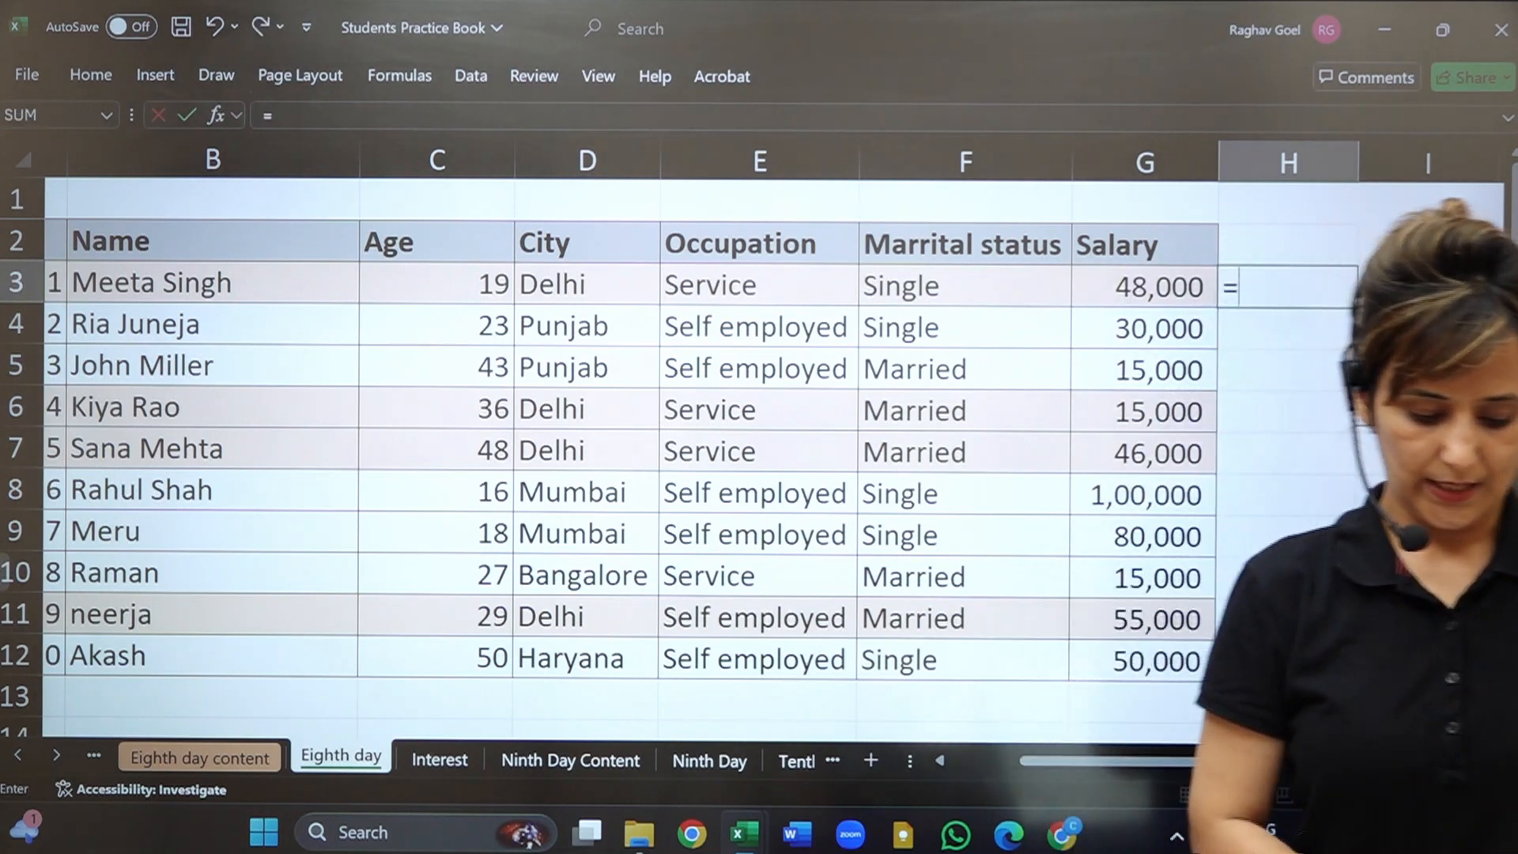
{"action": "type", "text": "=xl"}
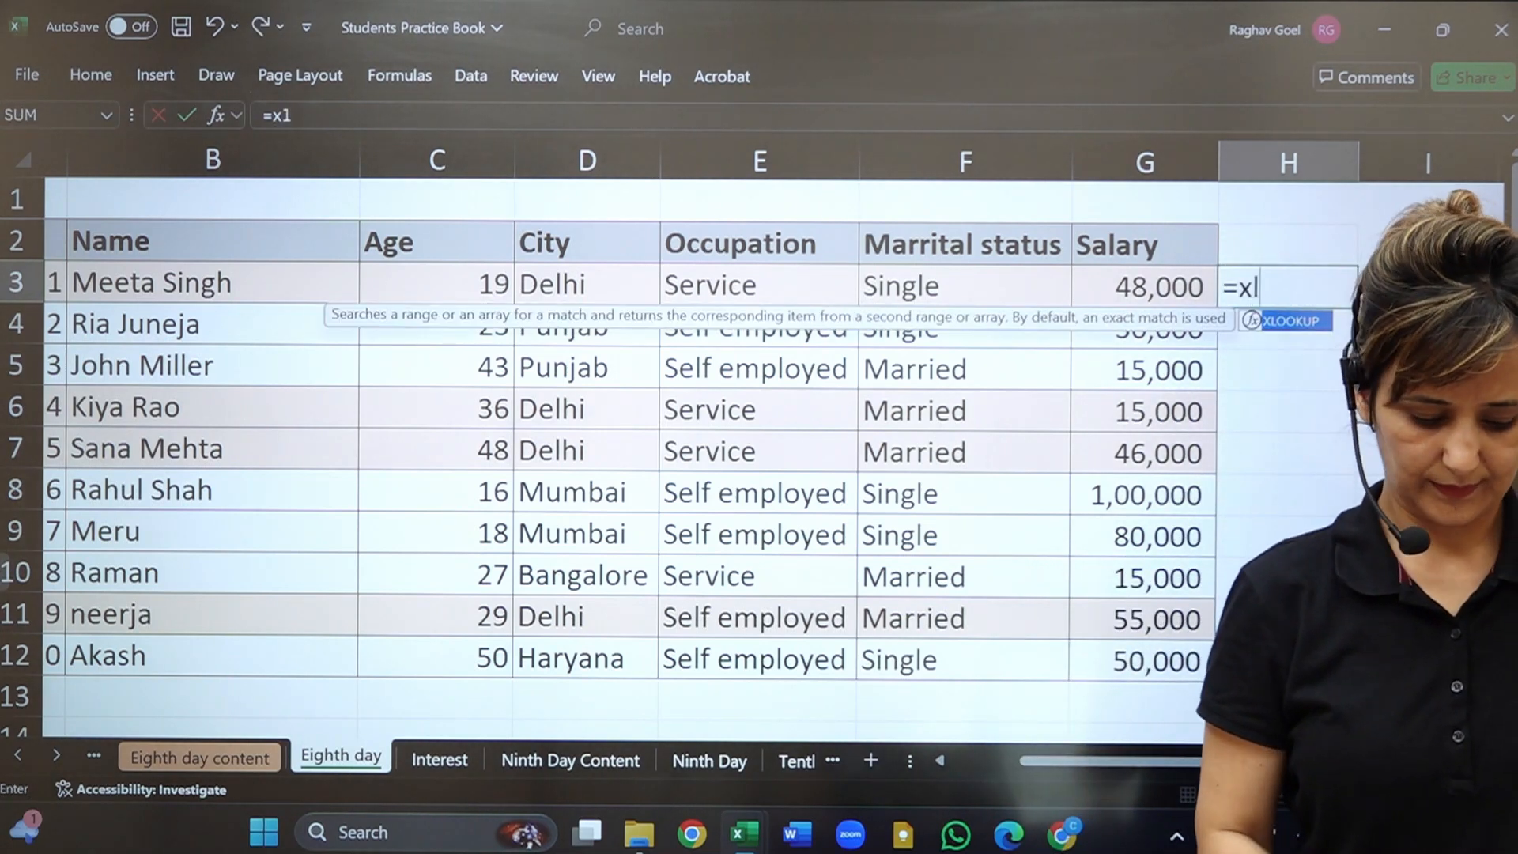
{"action": "key", "text": "Tab"}
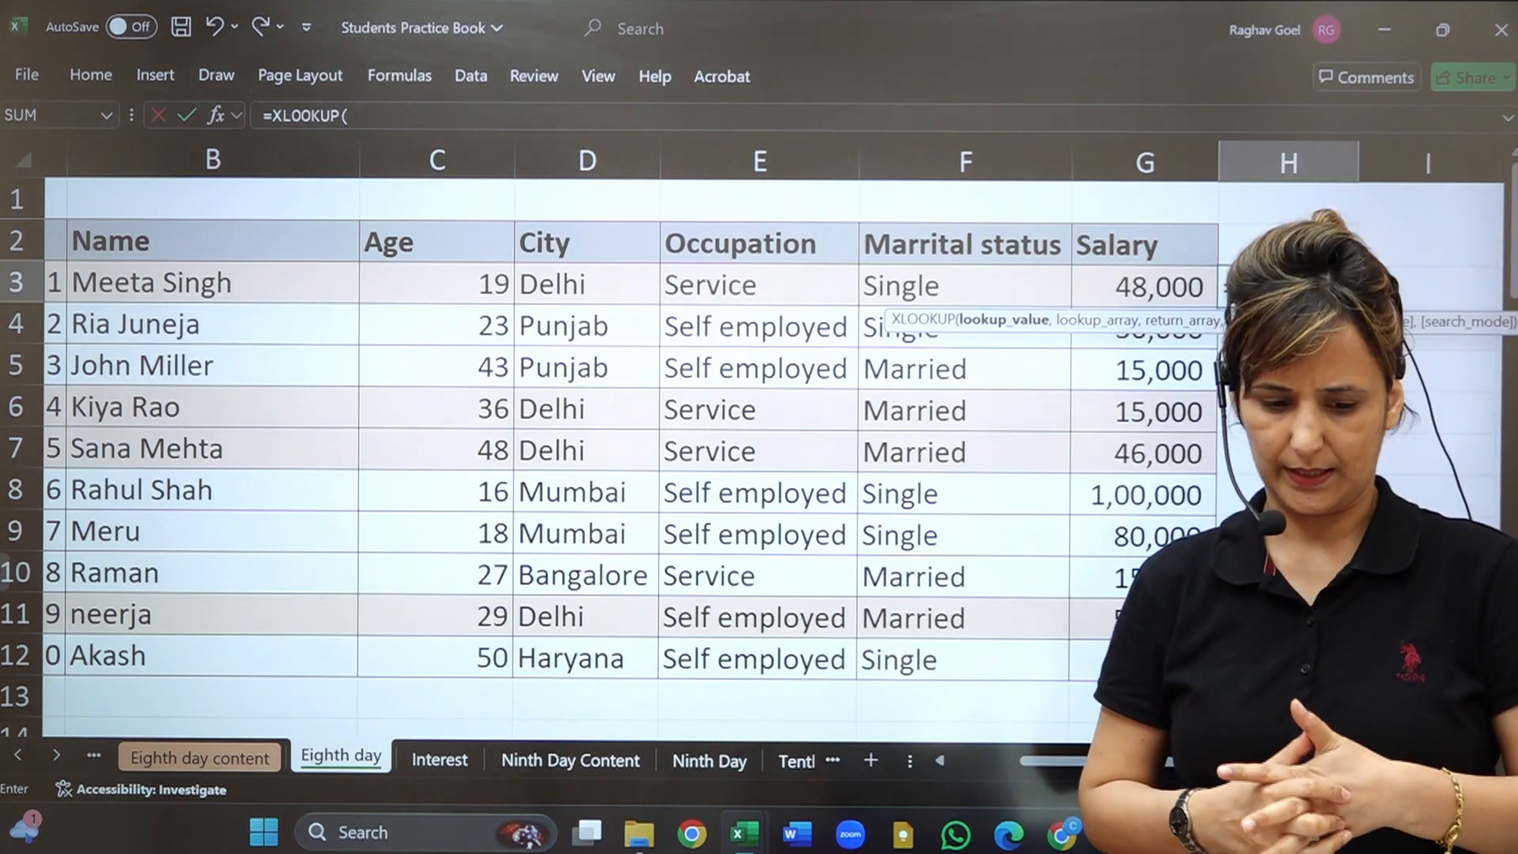
{"action": "key", "text": "BackSpace"}
{"action": "key", "text": "BackSpace"}
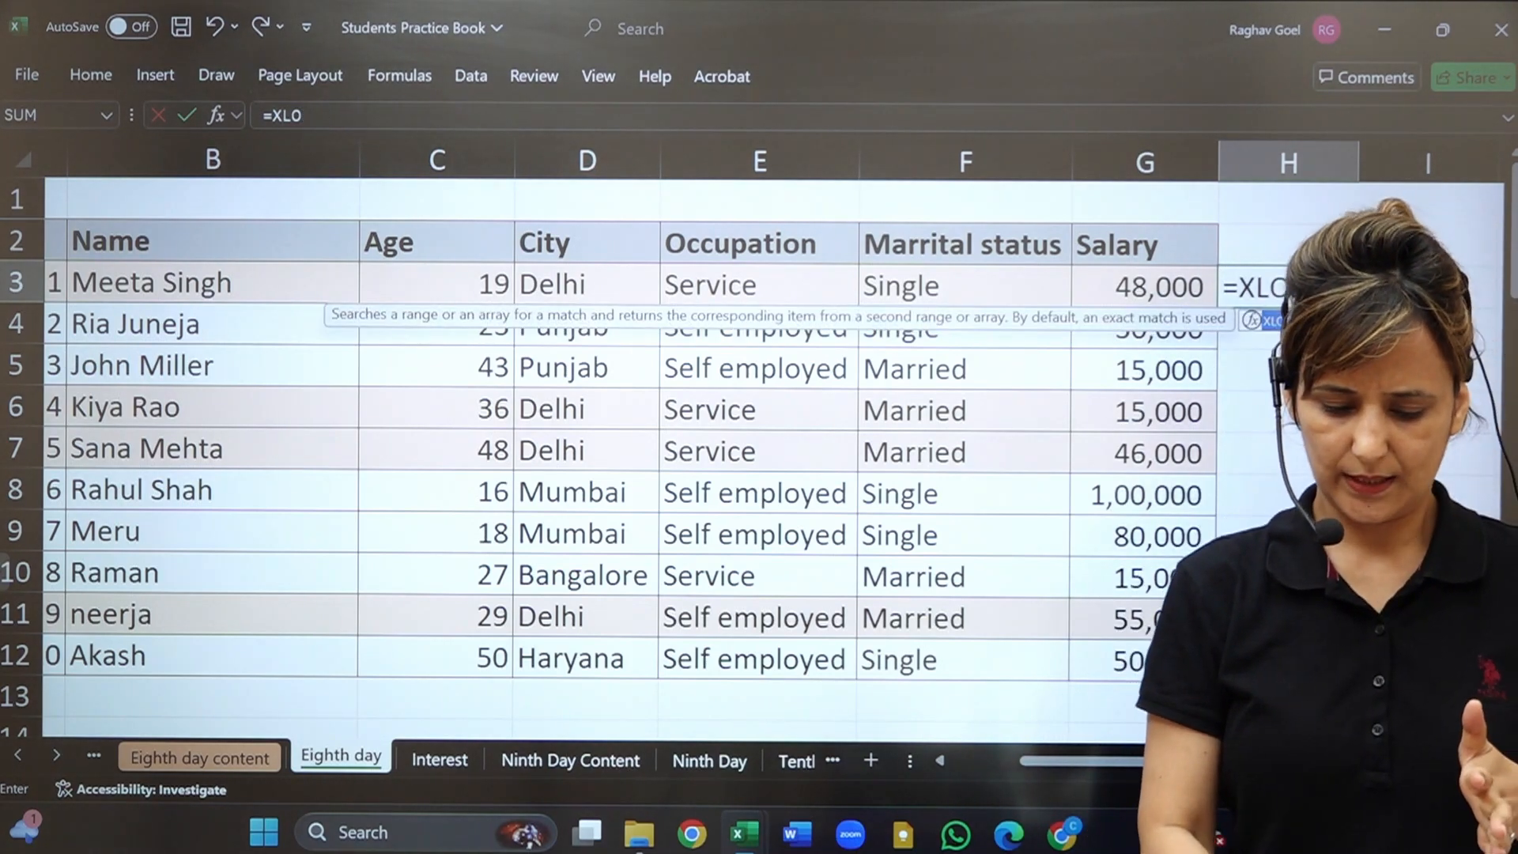
{"action": "key", "text": "BackSpace"}
{"action": "key", "text": "BackSpace"}
{"action": "key", "text": "BackSpace"}
{"action": "key", "text": "BackSpace"}
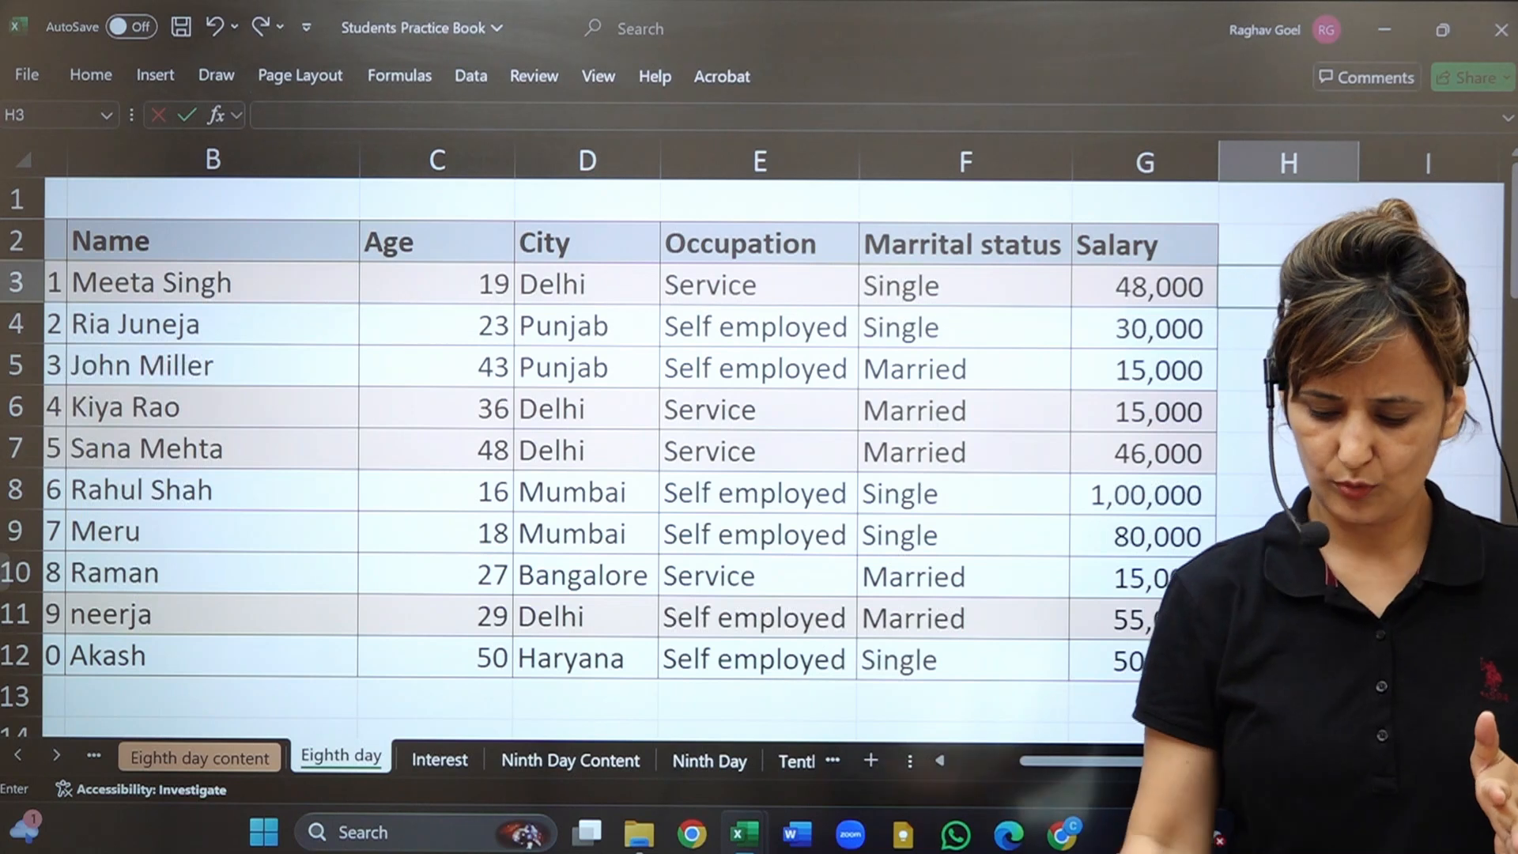
Enter the third listed person's surname in H2 and start an XLOOKUP formula in H3 with the lookup value "*"&H2.
{"action": "left_click", "coordinate": [1277, 231]}
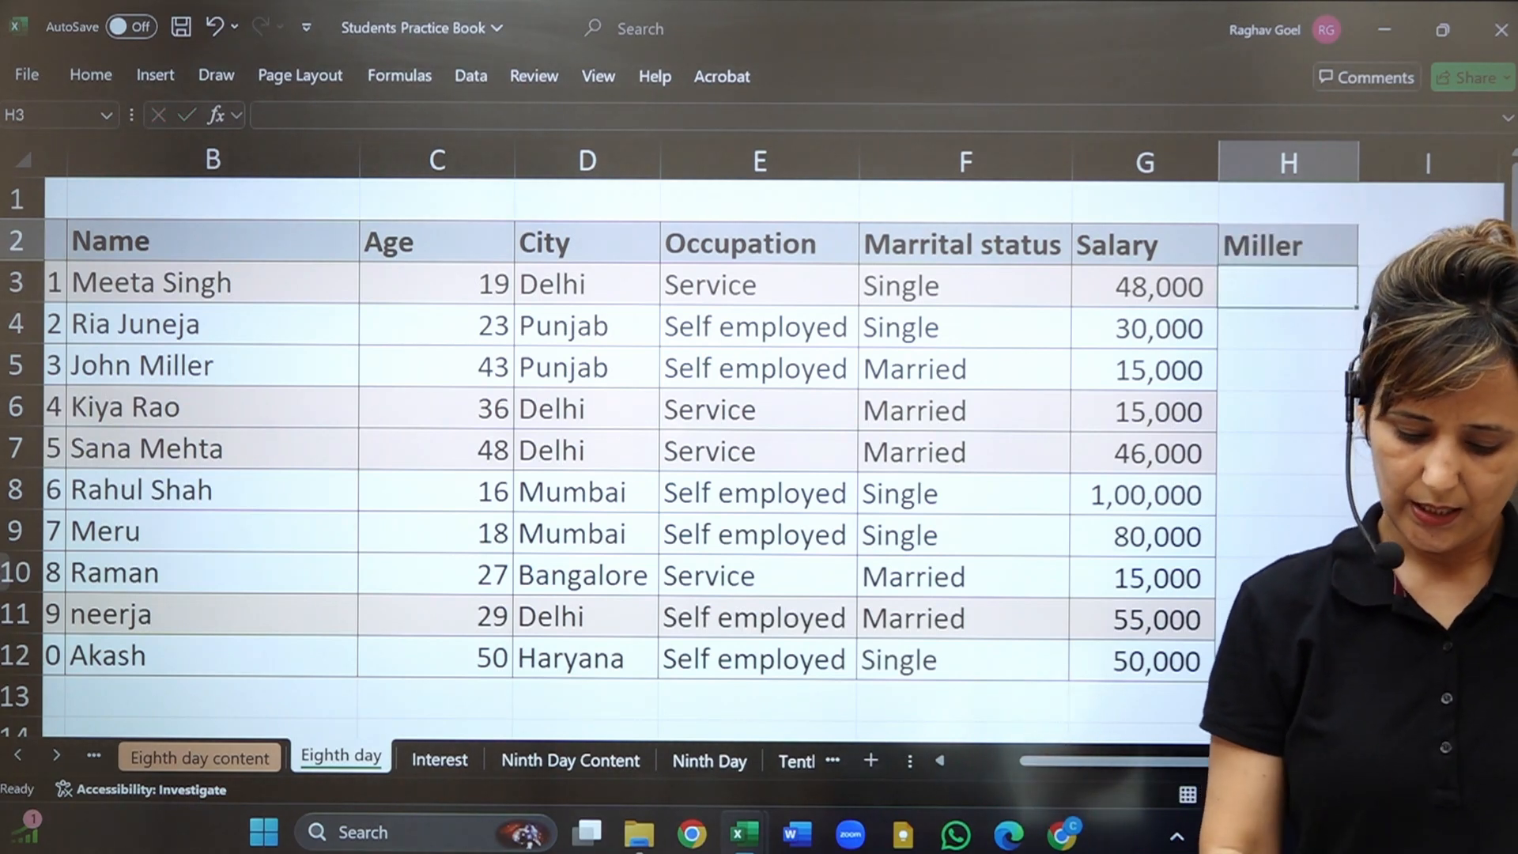
{"action": "type", "text": "xloo"}
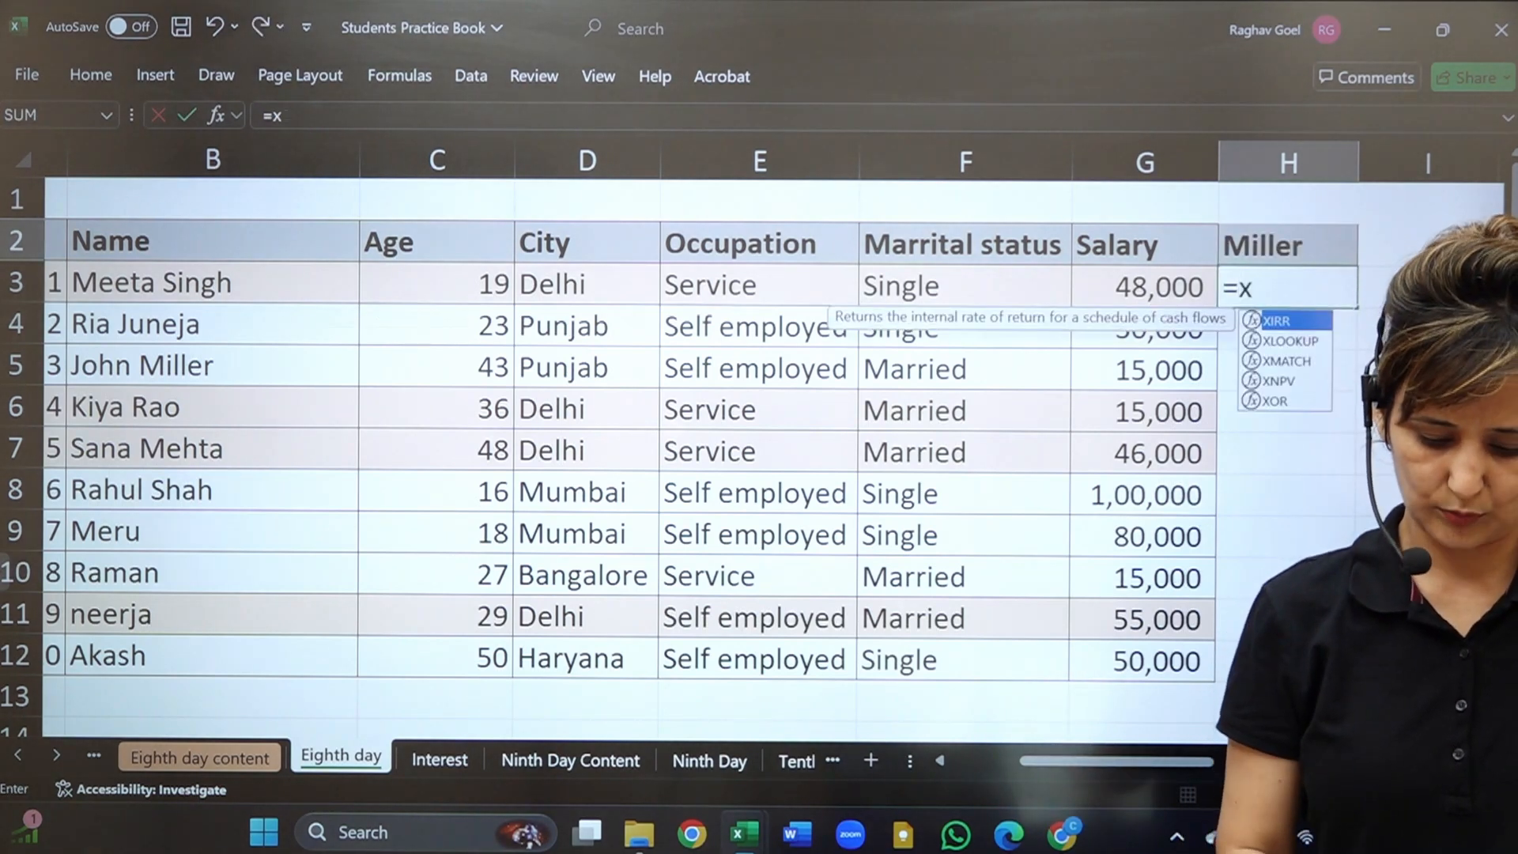
{"action": "key", "text": "Tab"}
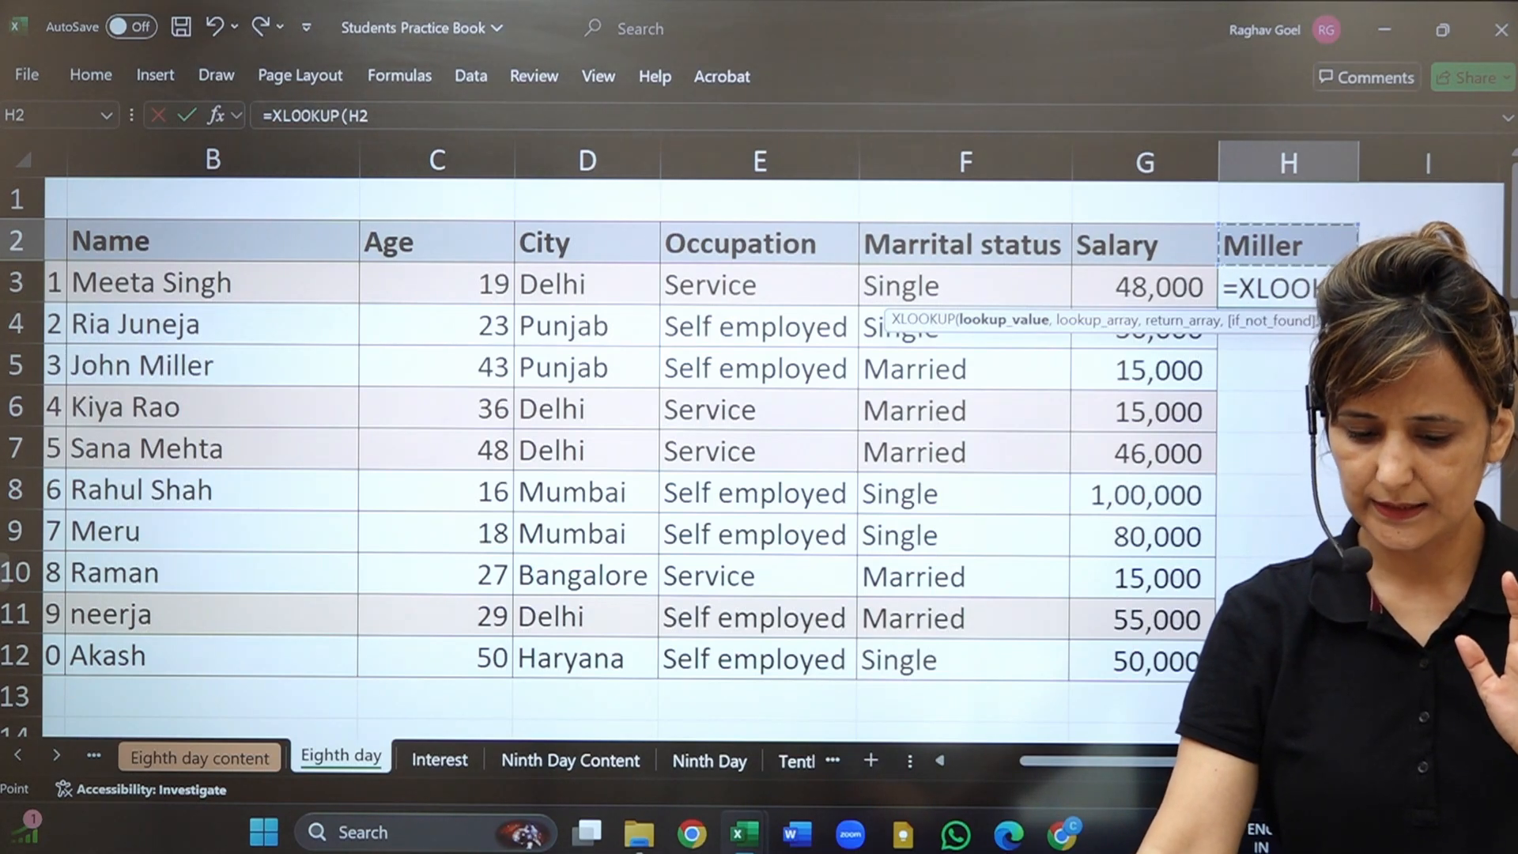
{"action": "key", "text": "F2"}
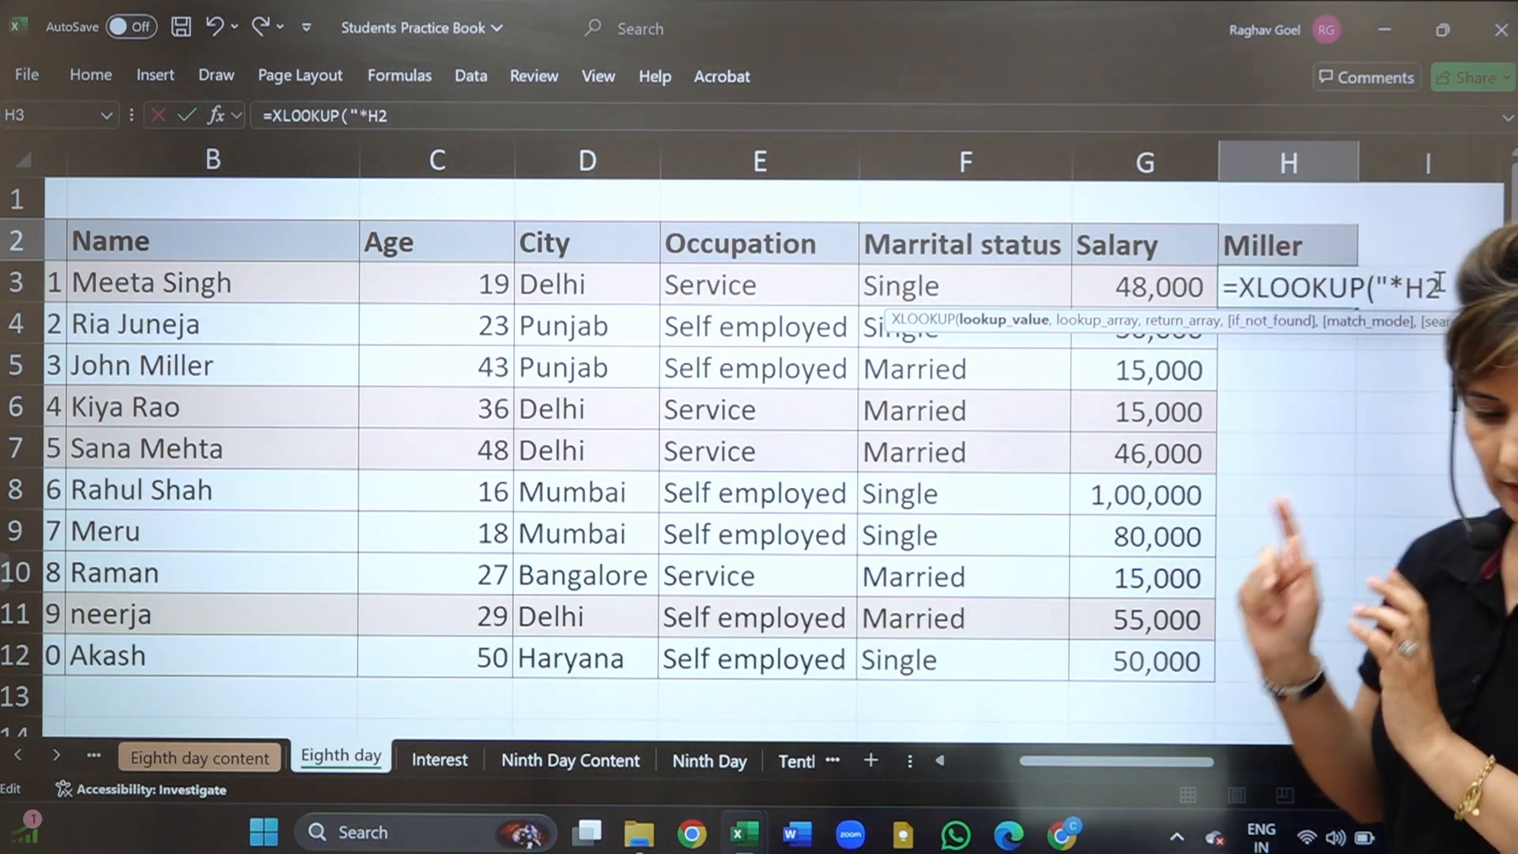
{"action": "scroll", "coordinate": [1438, 282], "scroll_direction": "right", "scroll_amount": 4}
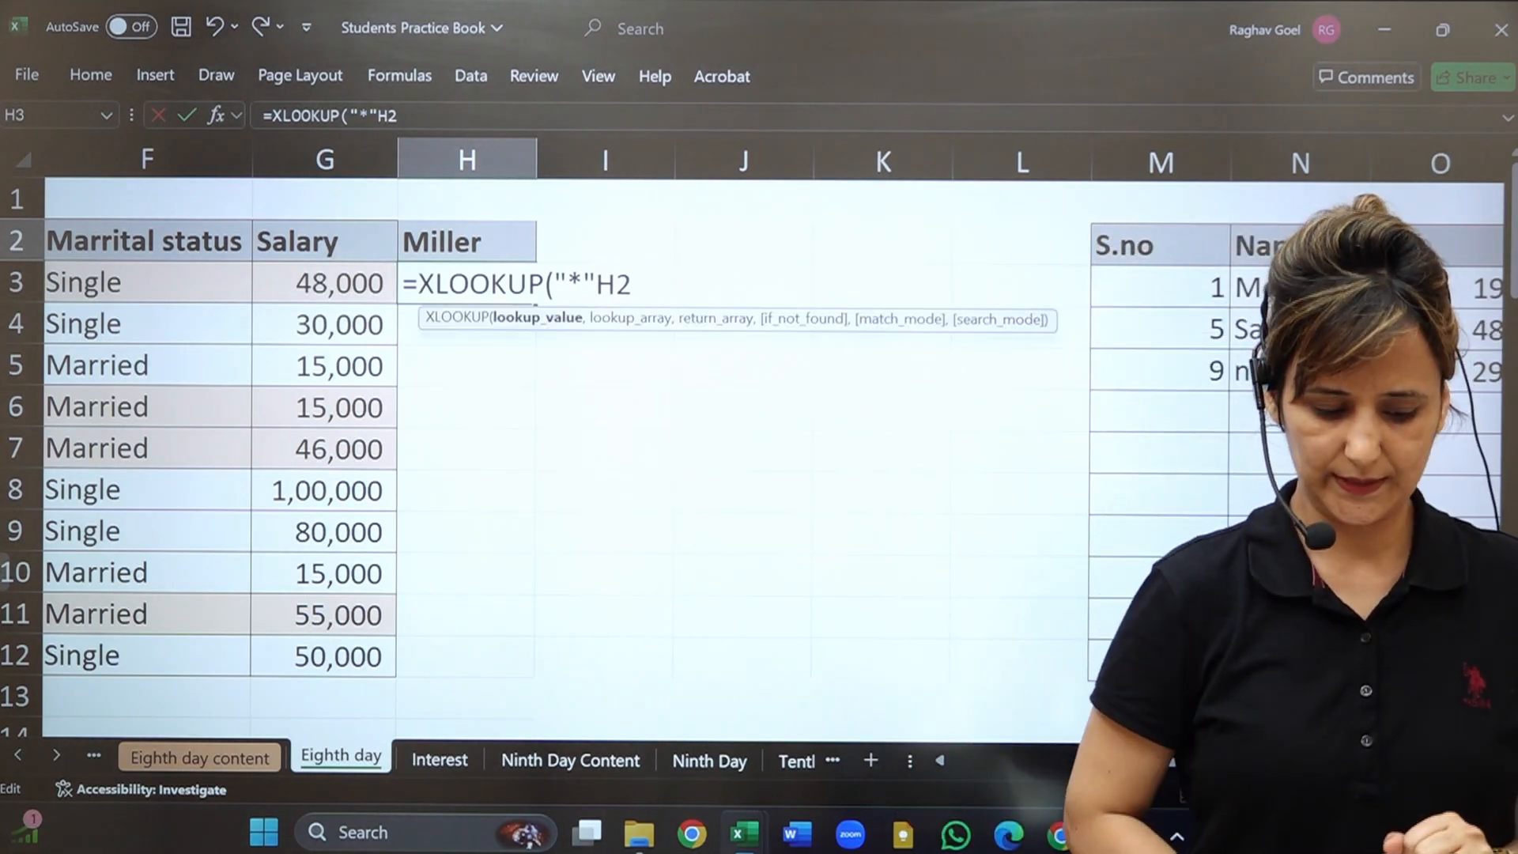
{"action": "type", "text": "&"}
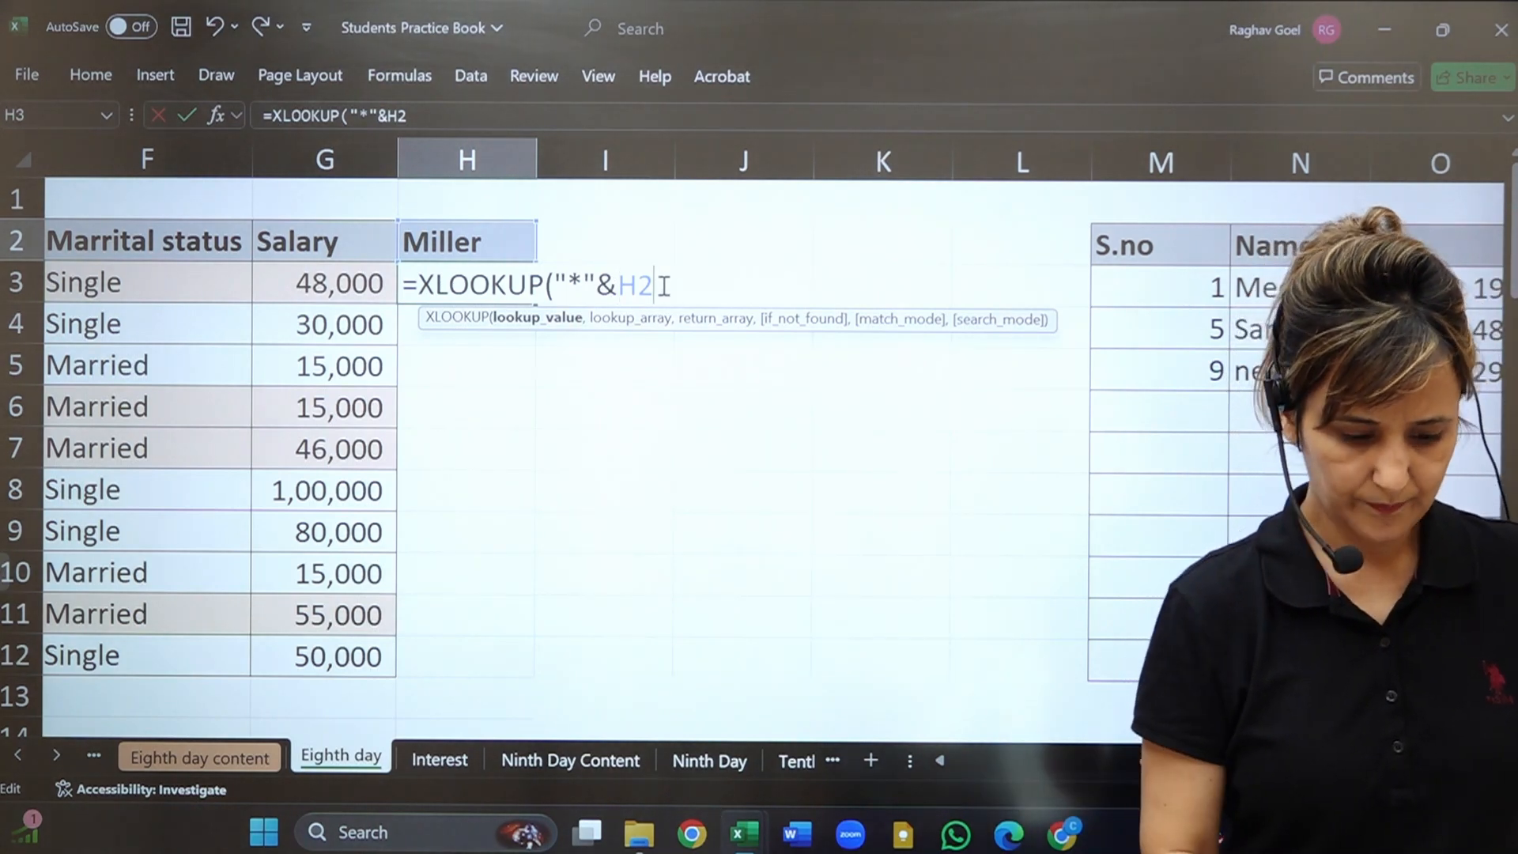
Use the name range B3:B12 as both the lookup array and the return array of the H3 XLOOKUP formula.
{"action": "type", "text": ","}
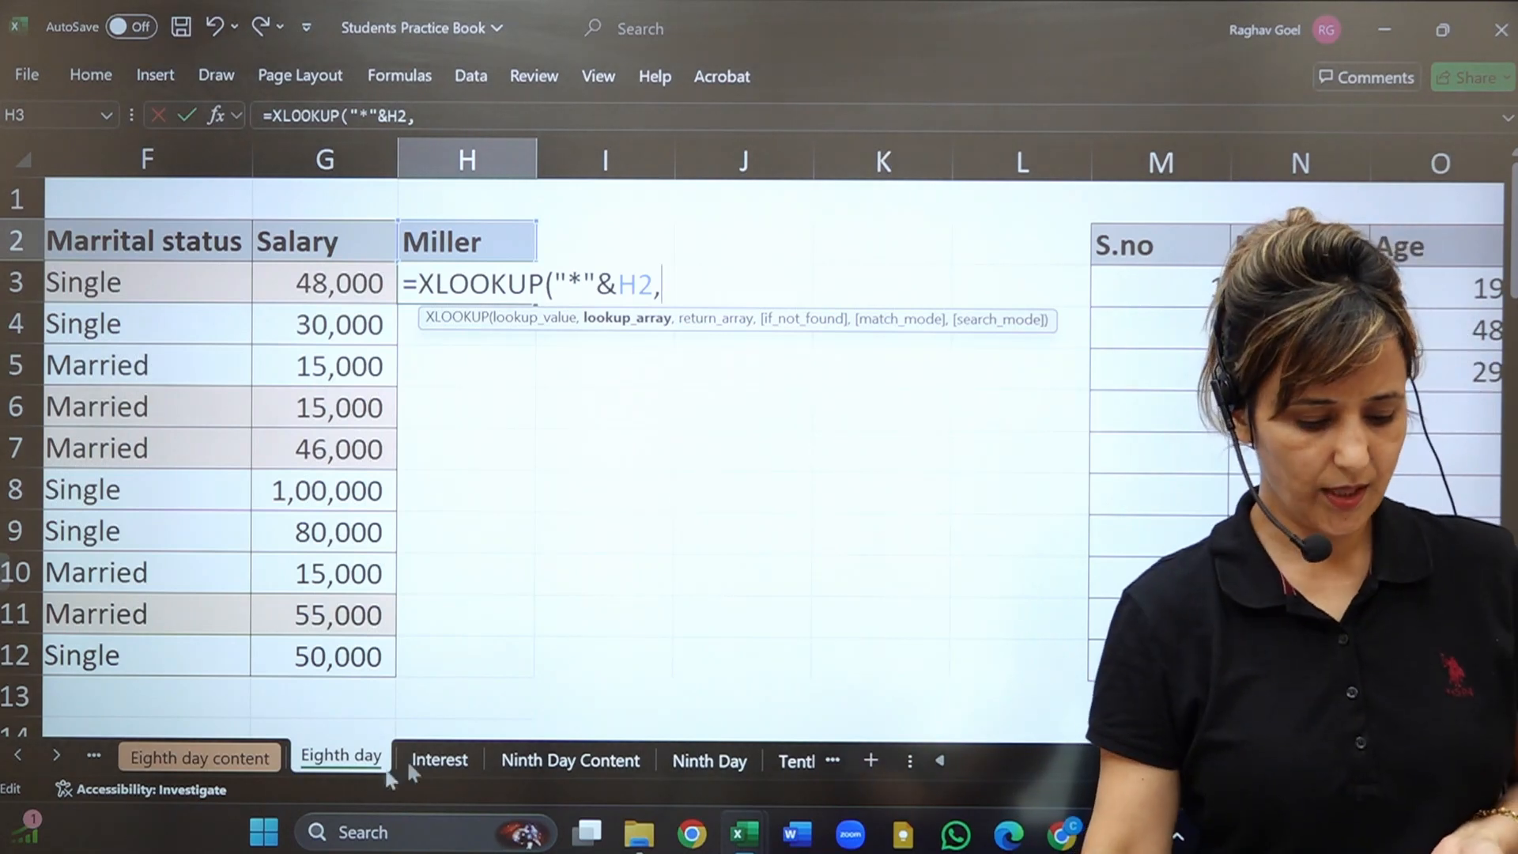
{"action": "scroll", "coordinate": [703, 287], "scroll_direction": "left", "scroll_amount": 6}
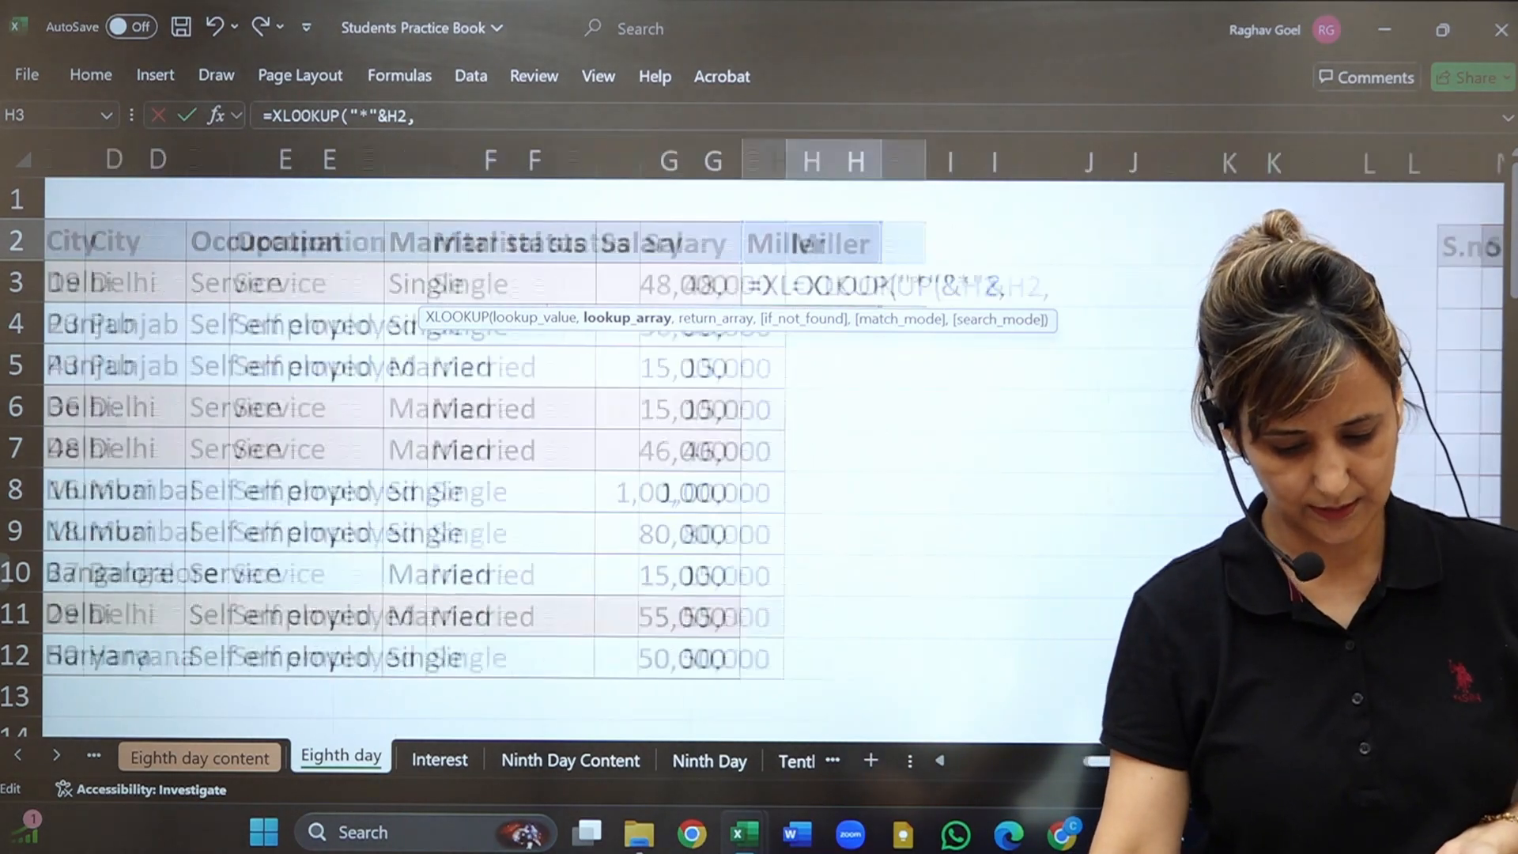
{"action": "left_click_drag", "start_coordinate": [704, 286], "coordinate": [629, 656]}
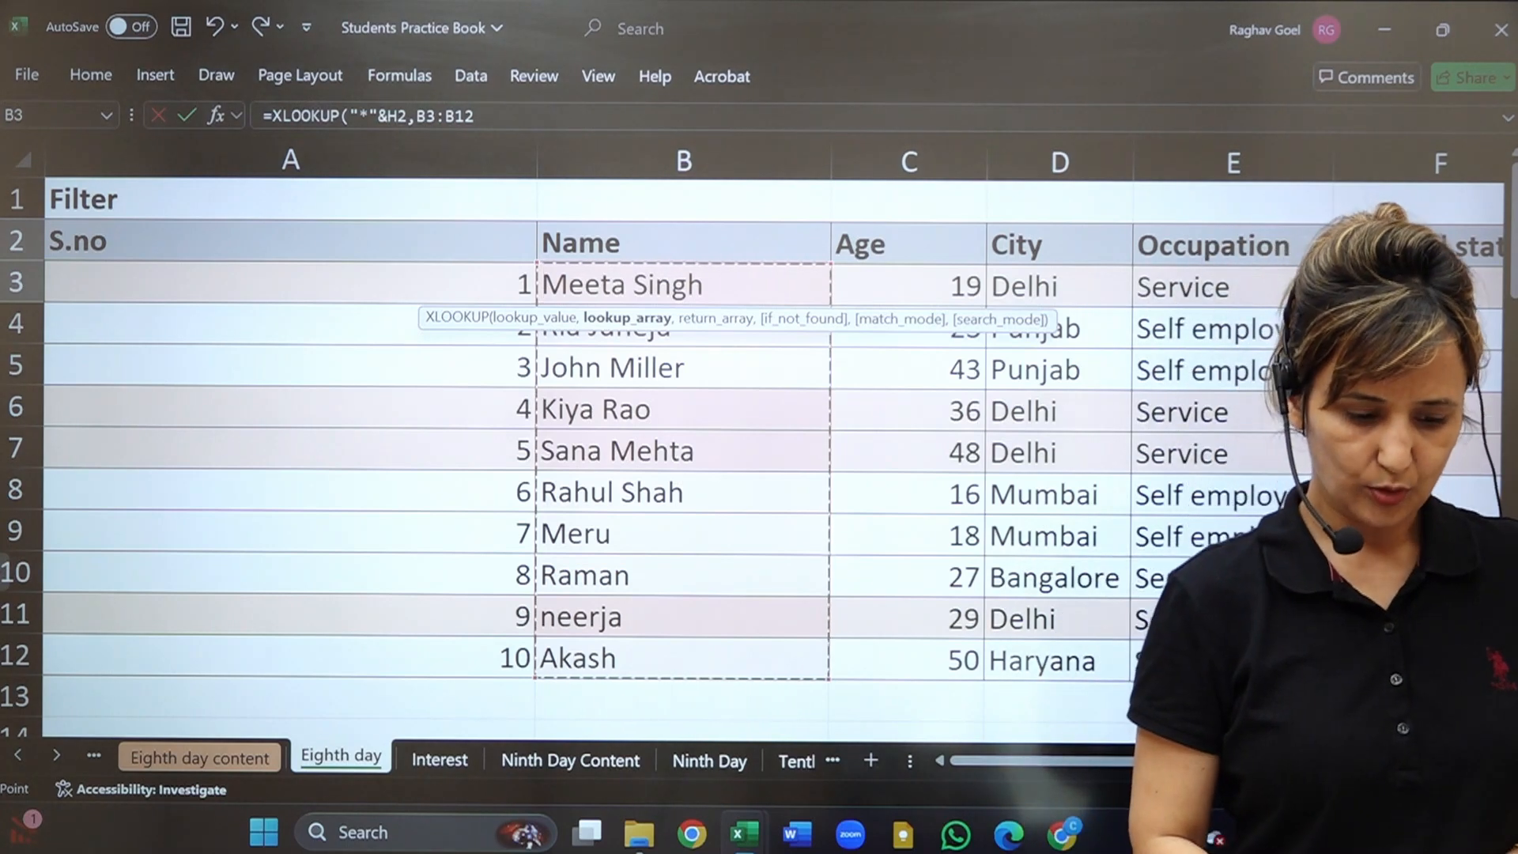
{"action": "type", "text": ","}
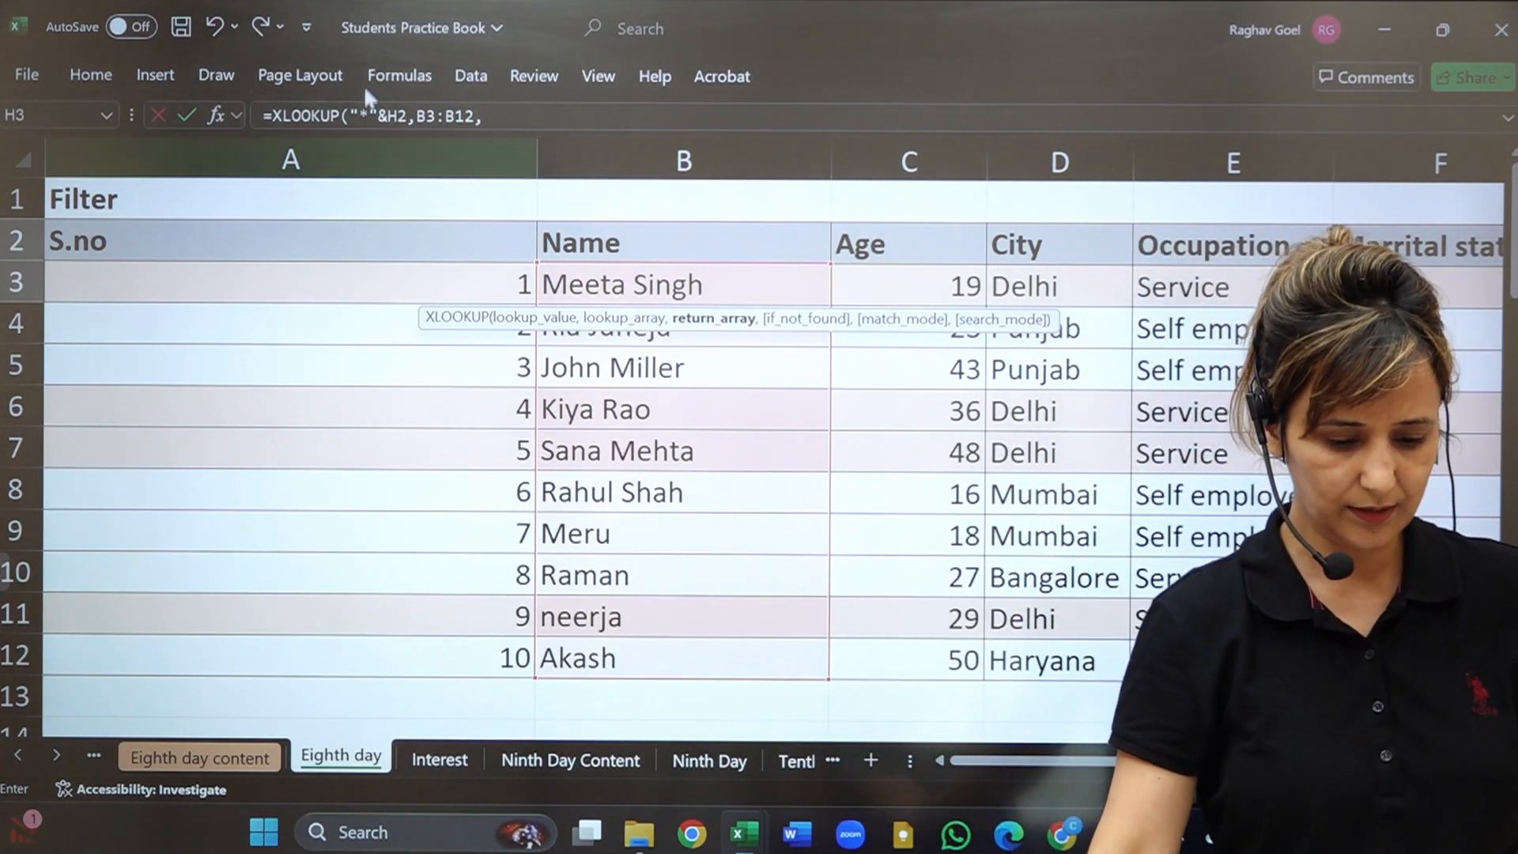
{"action": "left_click_drag", "start_coordinate": [724, 409], "coordinate": [692, 656]}
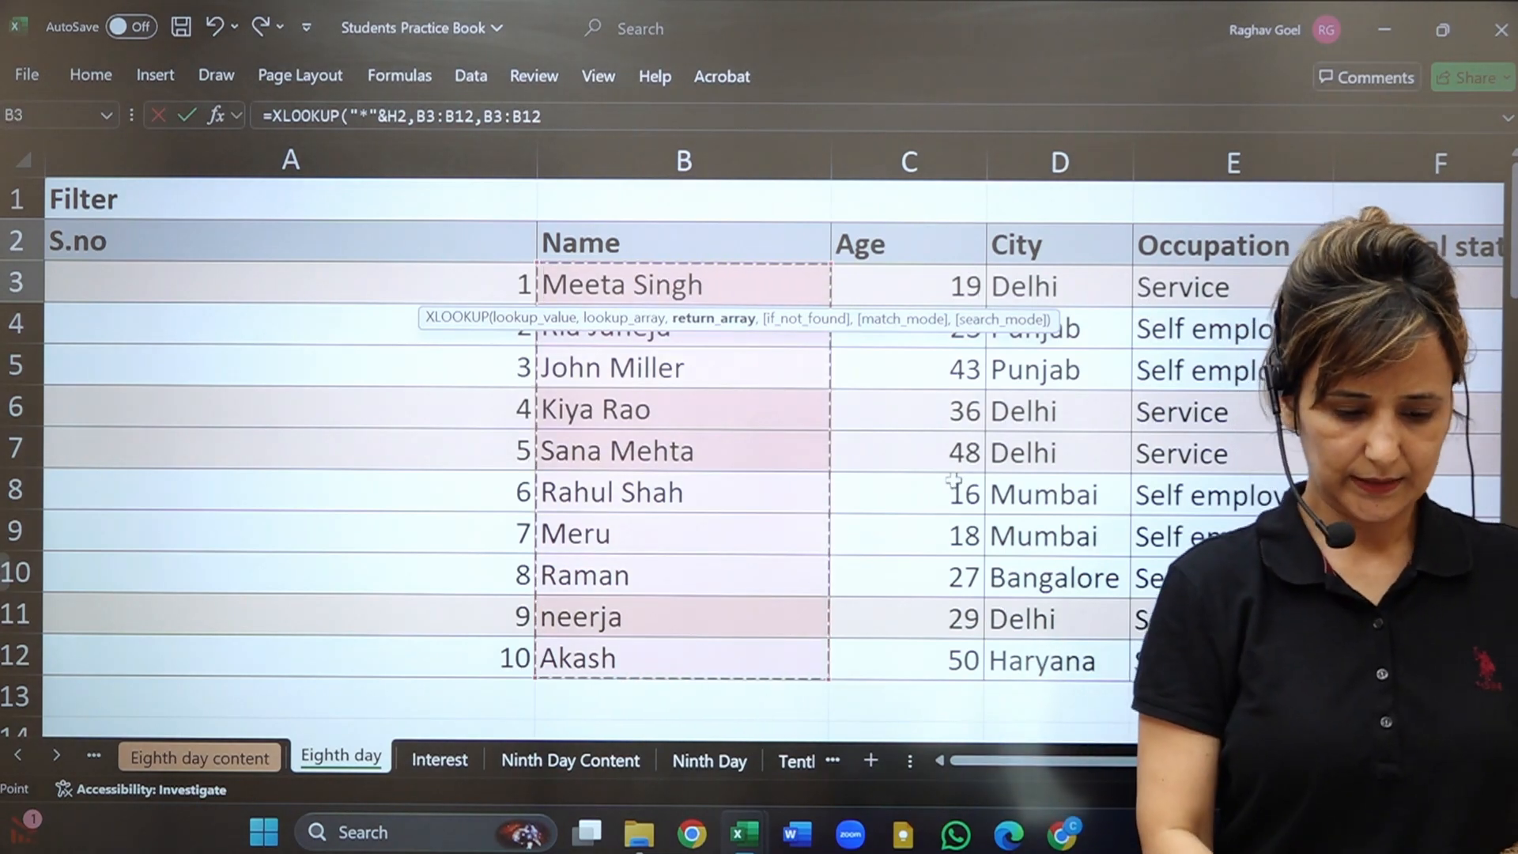
Leave the if_not_found argument empty, set match_mode to 2 (Wildcard character match) and accept the H3 formula.
{"action": "type", "text": ","}
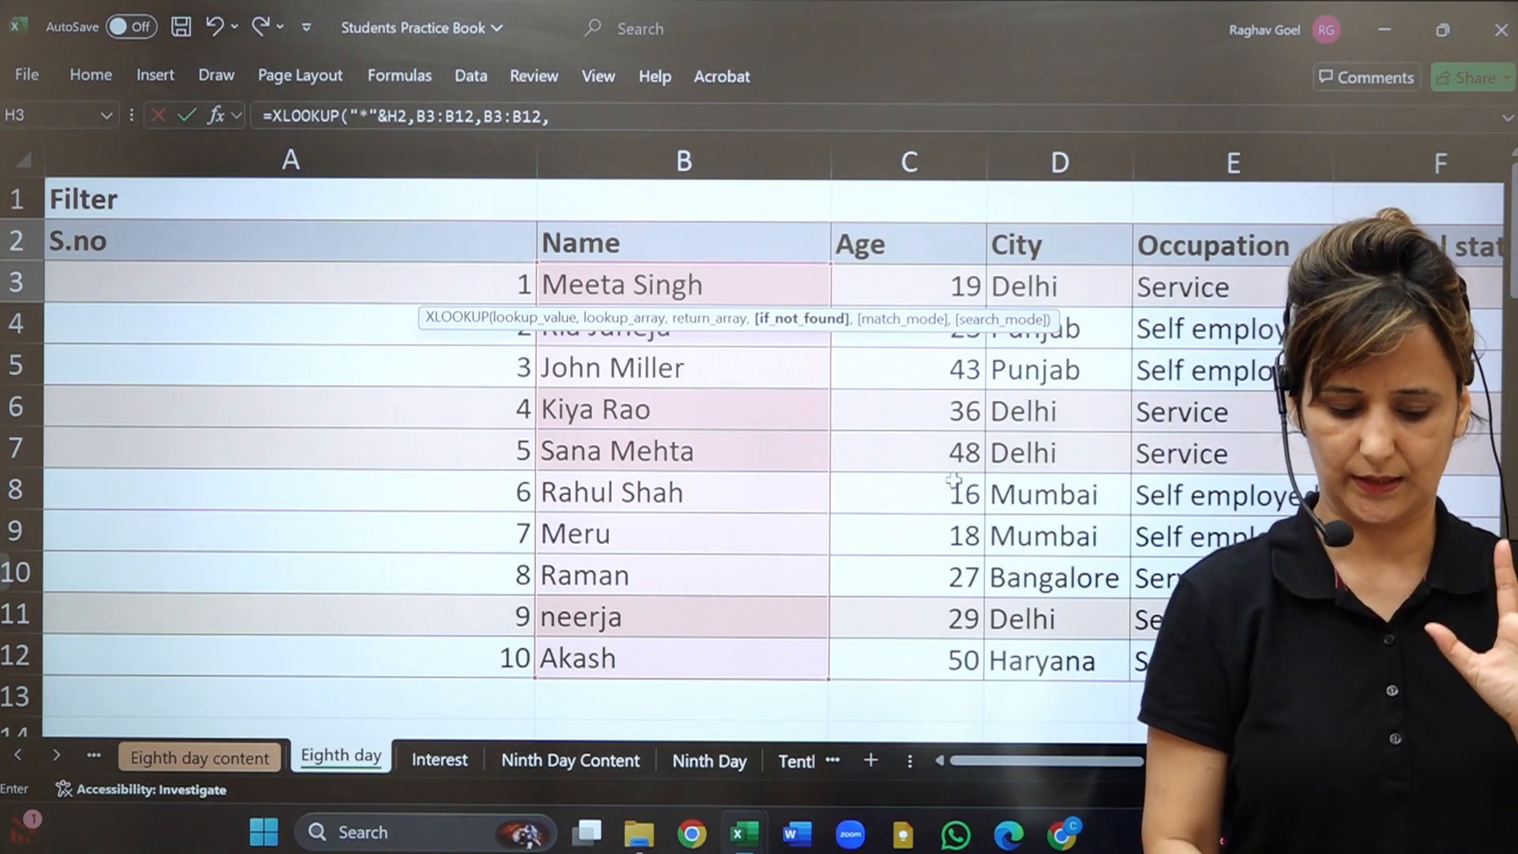
{"action": "type", "text": ","}
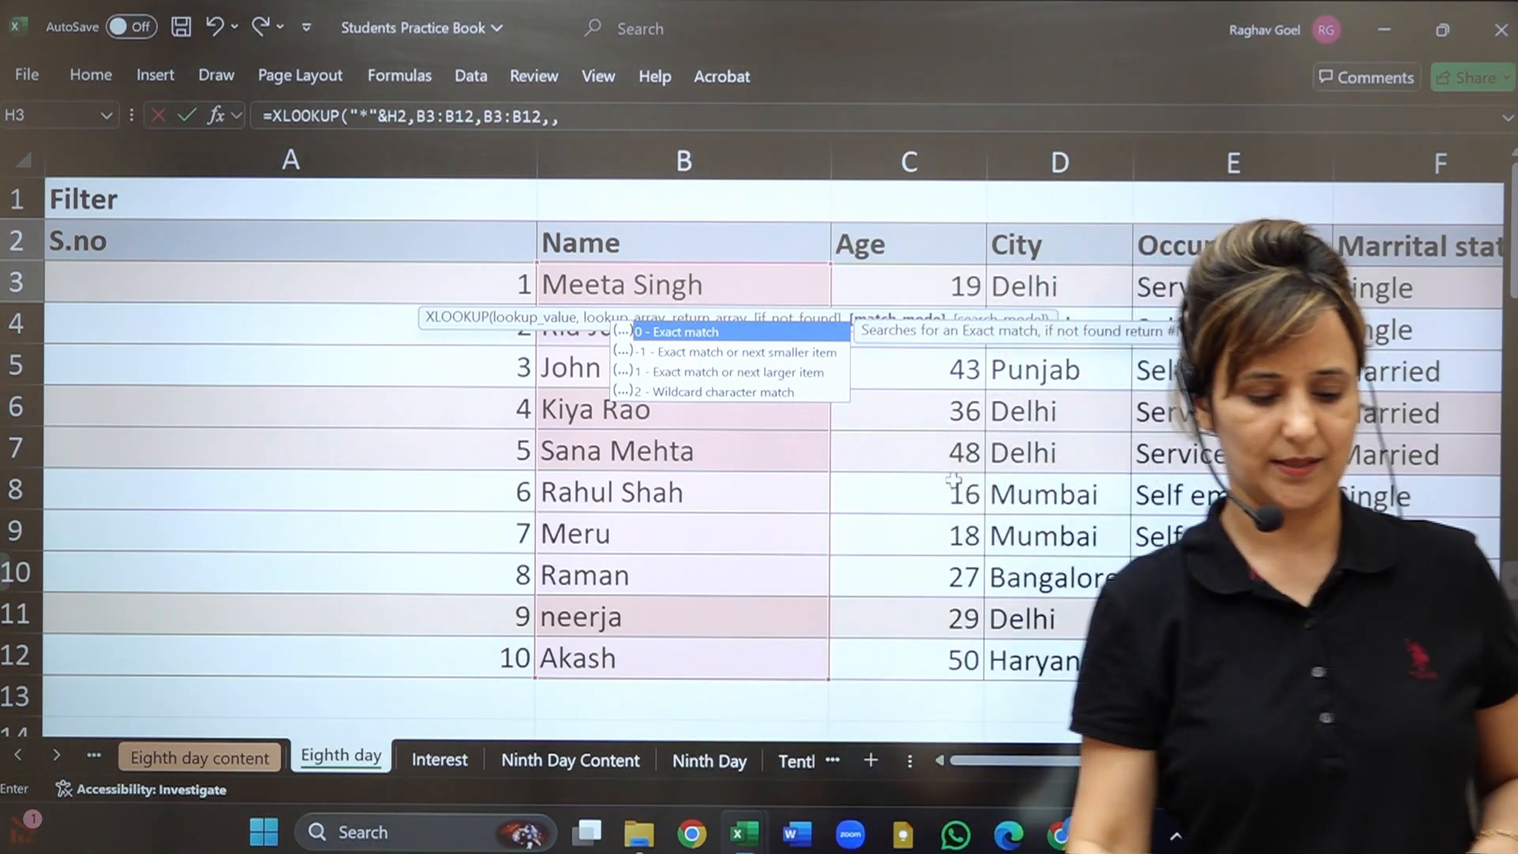
{"action": "key", "text": "Down"}
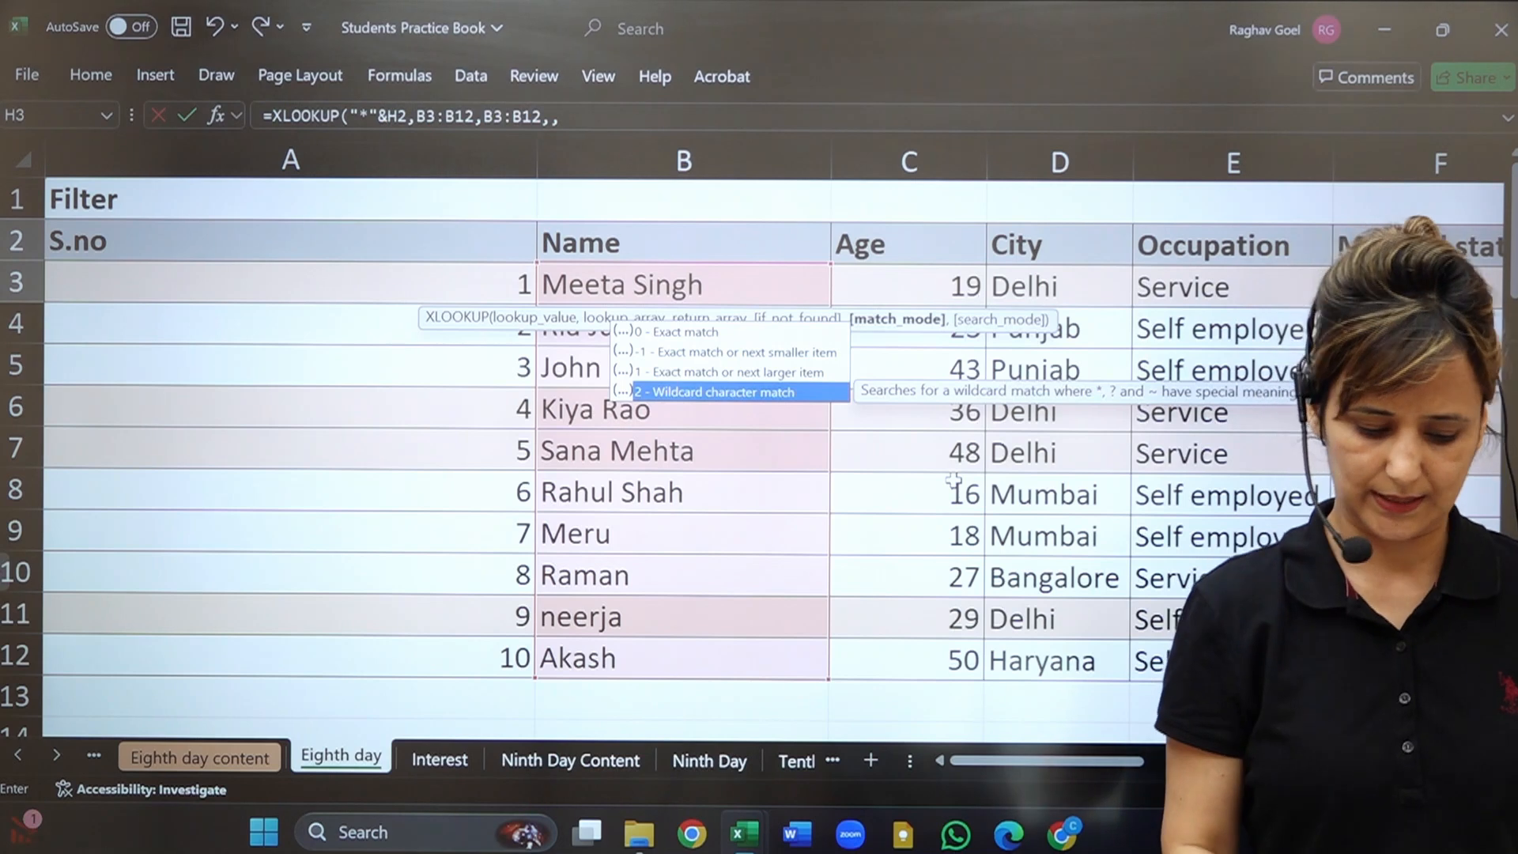
{"action": "type", "text": "2"}
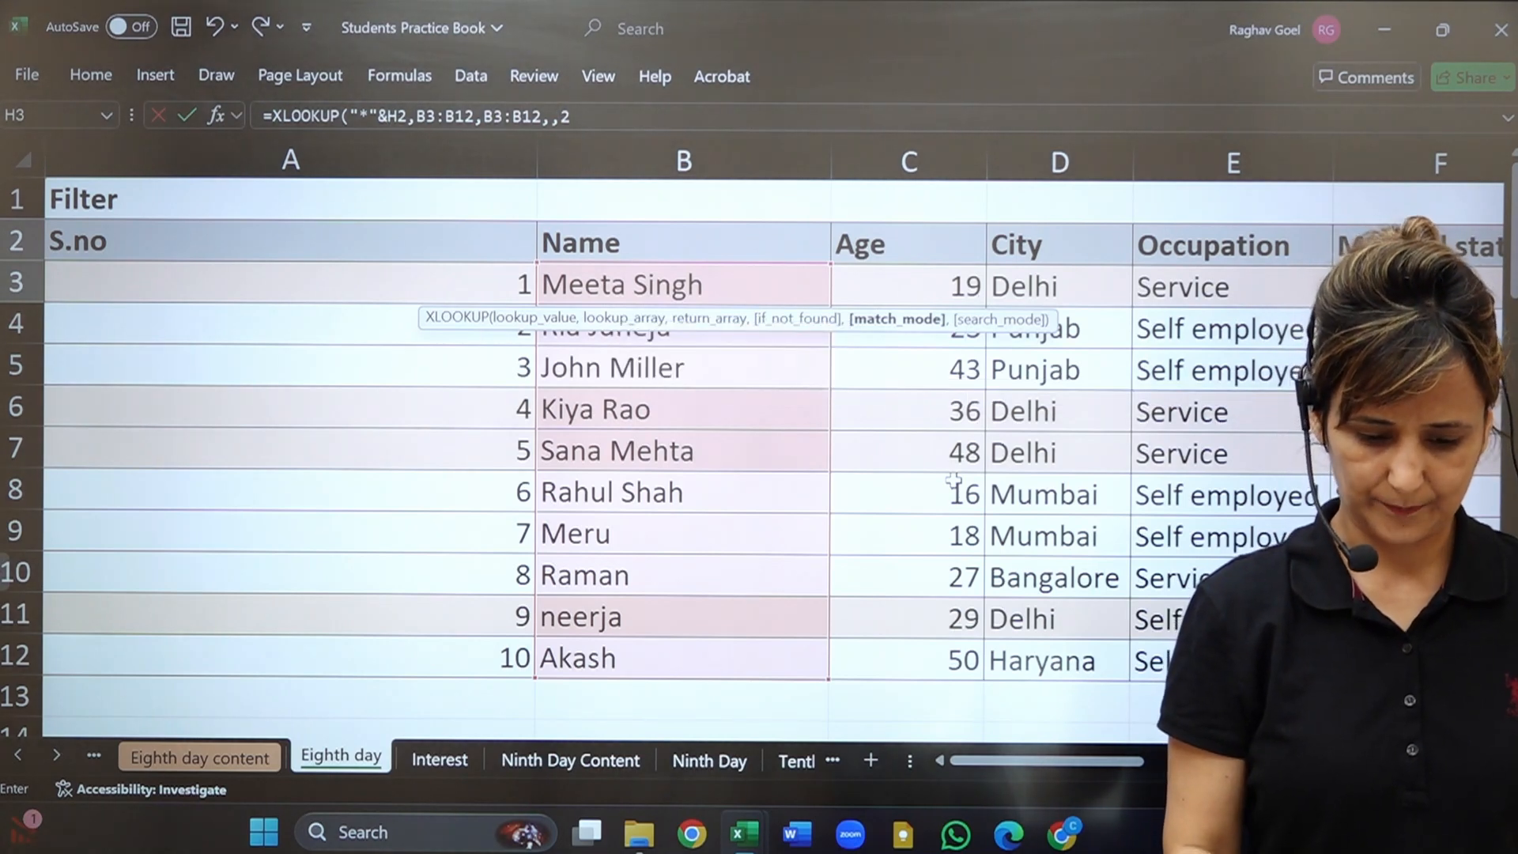
{"action": "type", "text": ")"}
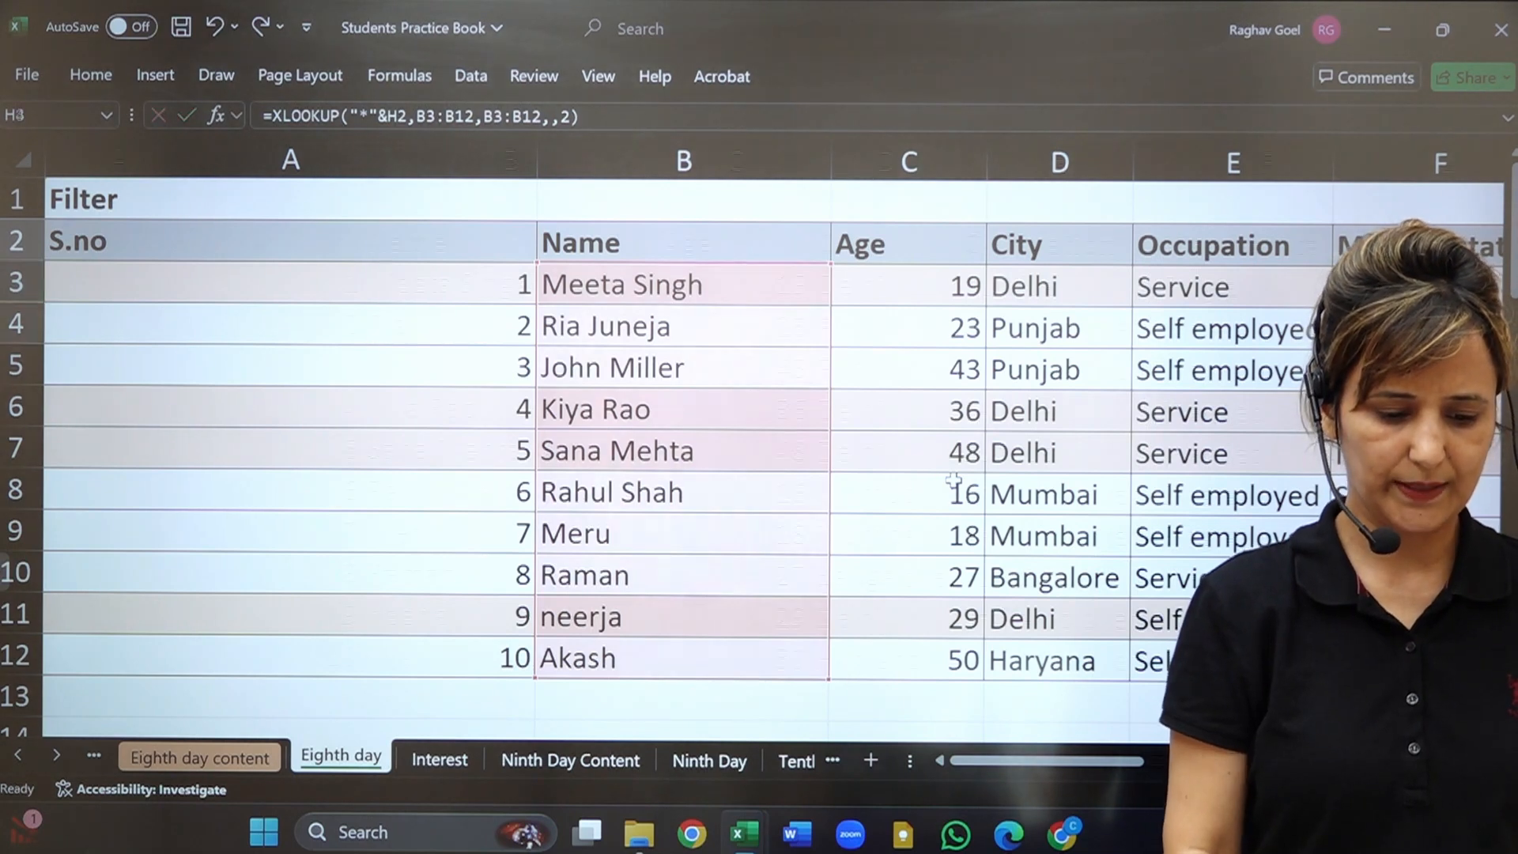
{"action": "key", "text": "Return"}
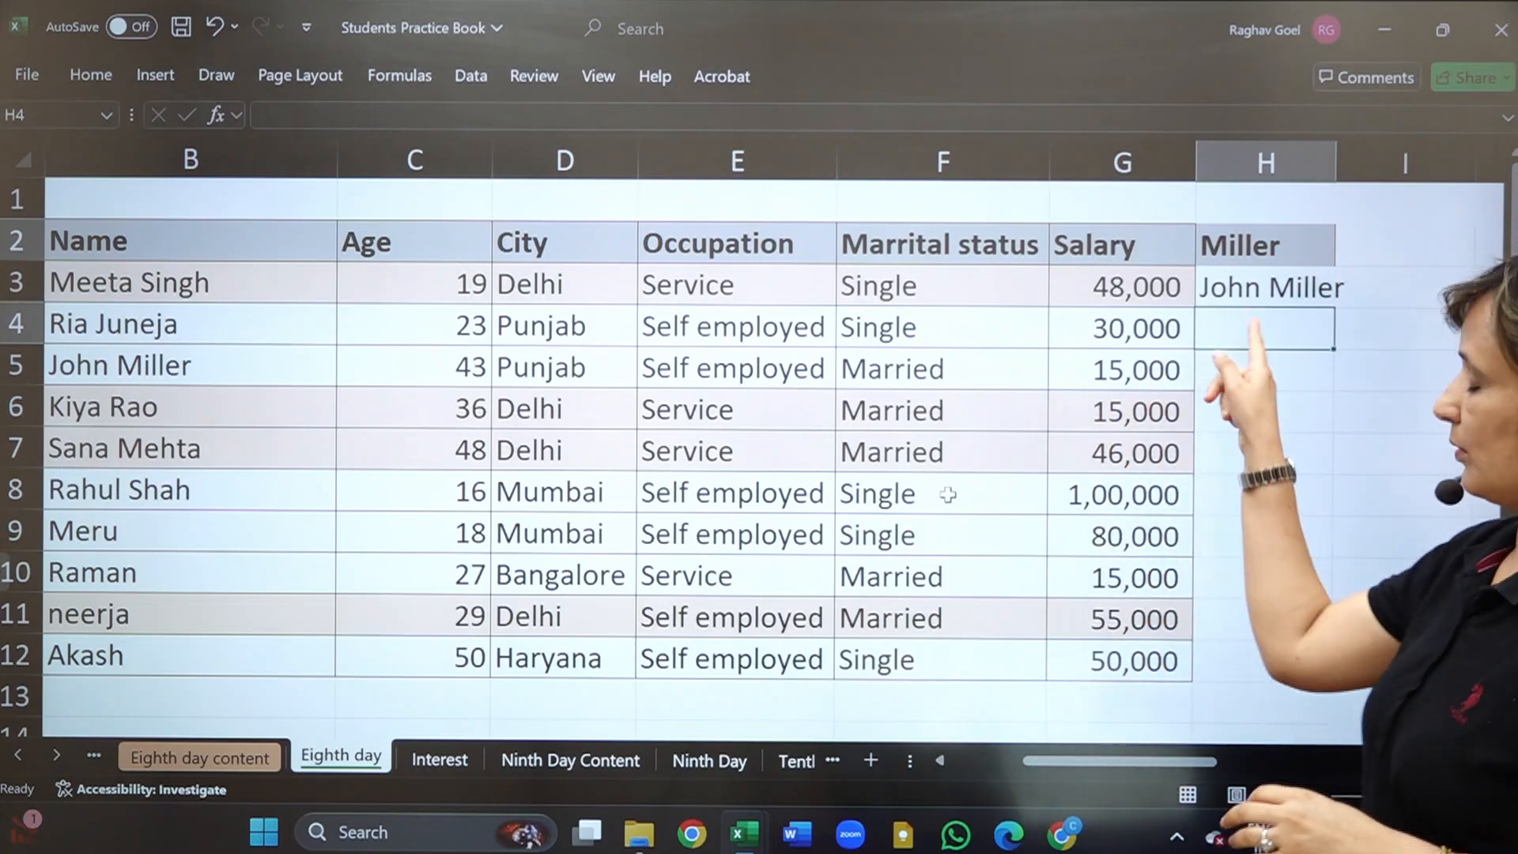
Replace the surname in H2 with the fourth listed person's surname and compare the H3 result with the Name column.
{"action": "scroll", "coordinate": [948, 494], "scroll_direction": "right", "scroll_amount": 2}
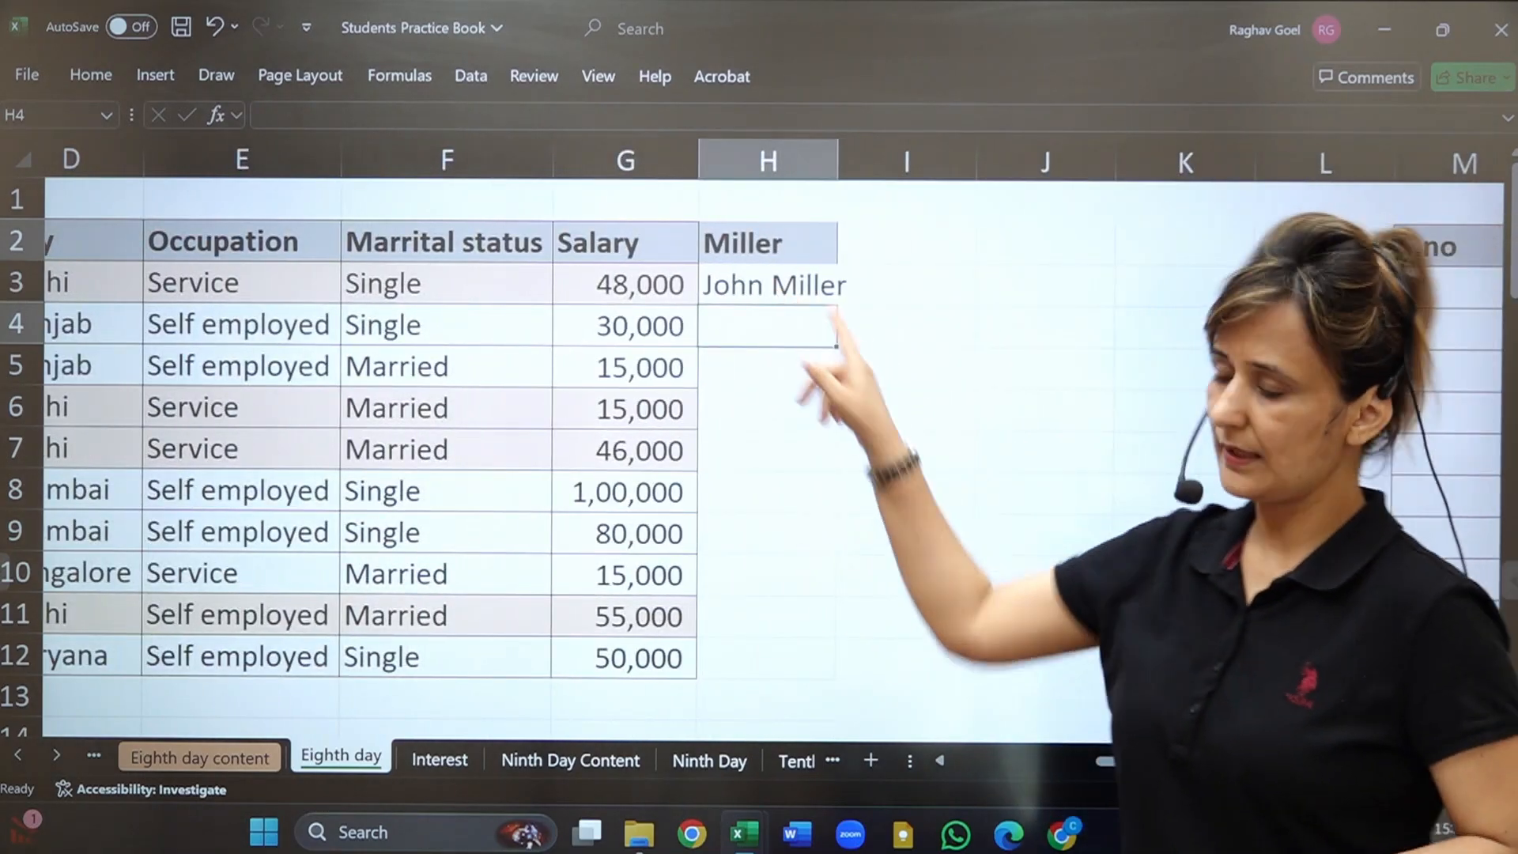
{"action": "scroll", "coordinate": [759, 435], "scroll_direction": "left", "scroll_amount": 3}
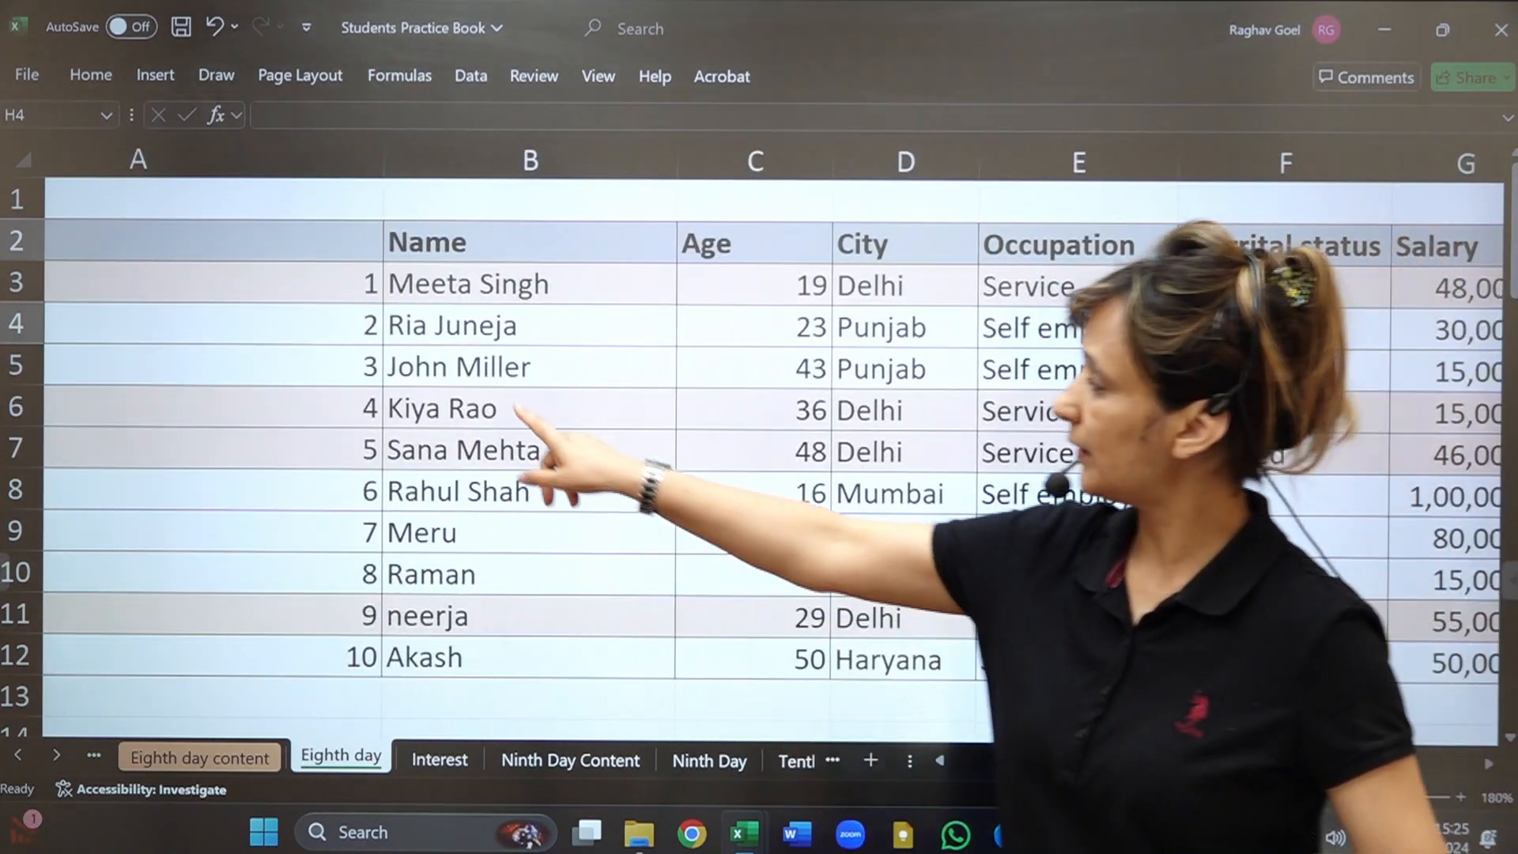
{"action": "scroll", "coordinate": [758, 435], "scroll_direction": "right", "scroll_amount": 4}
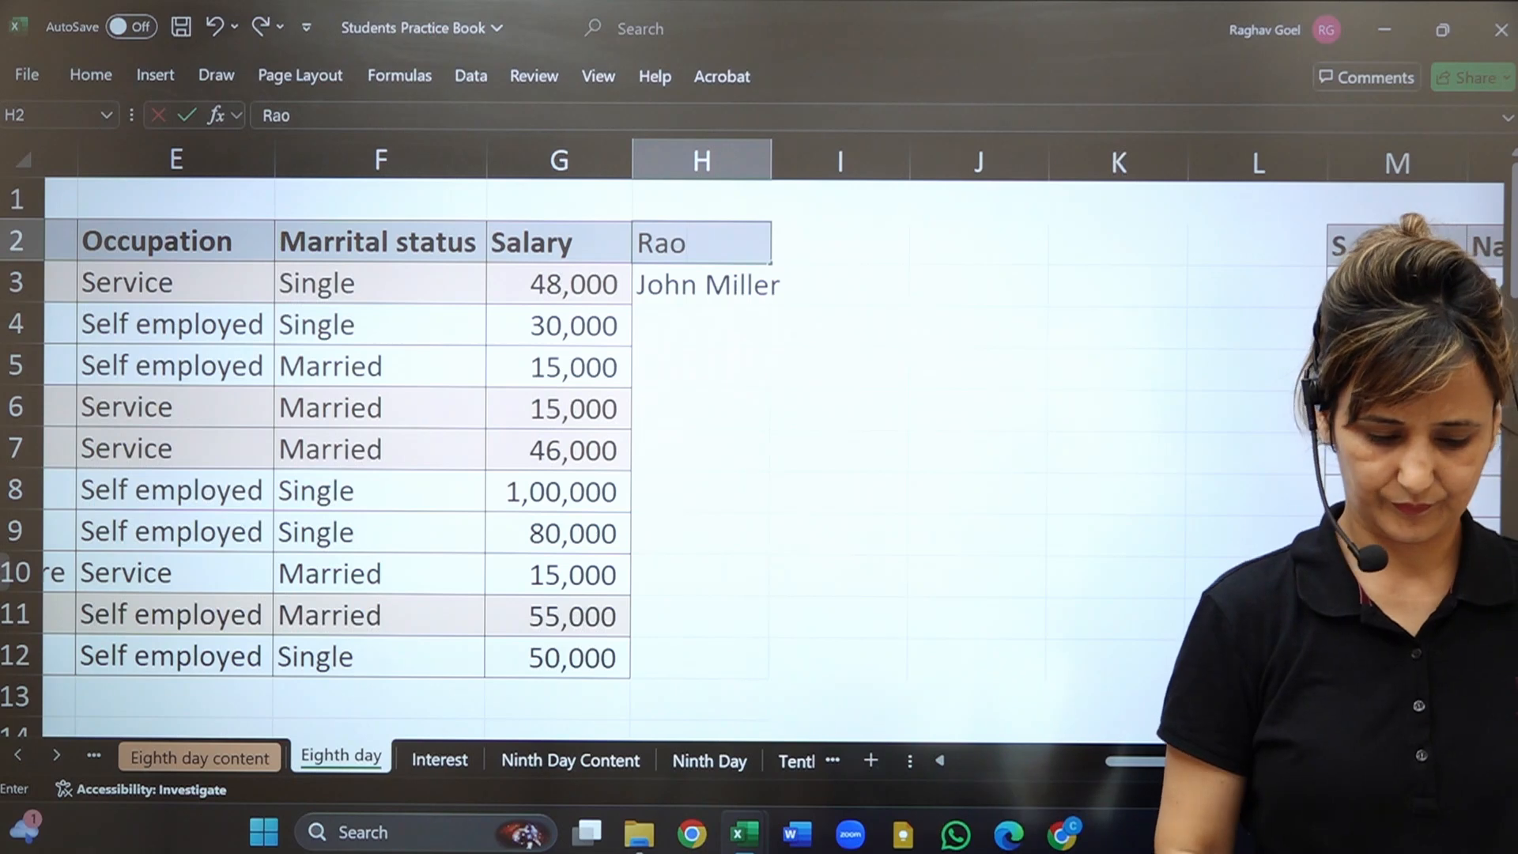
{"action": "key", "text": "Return"}
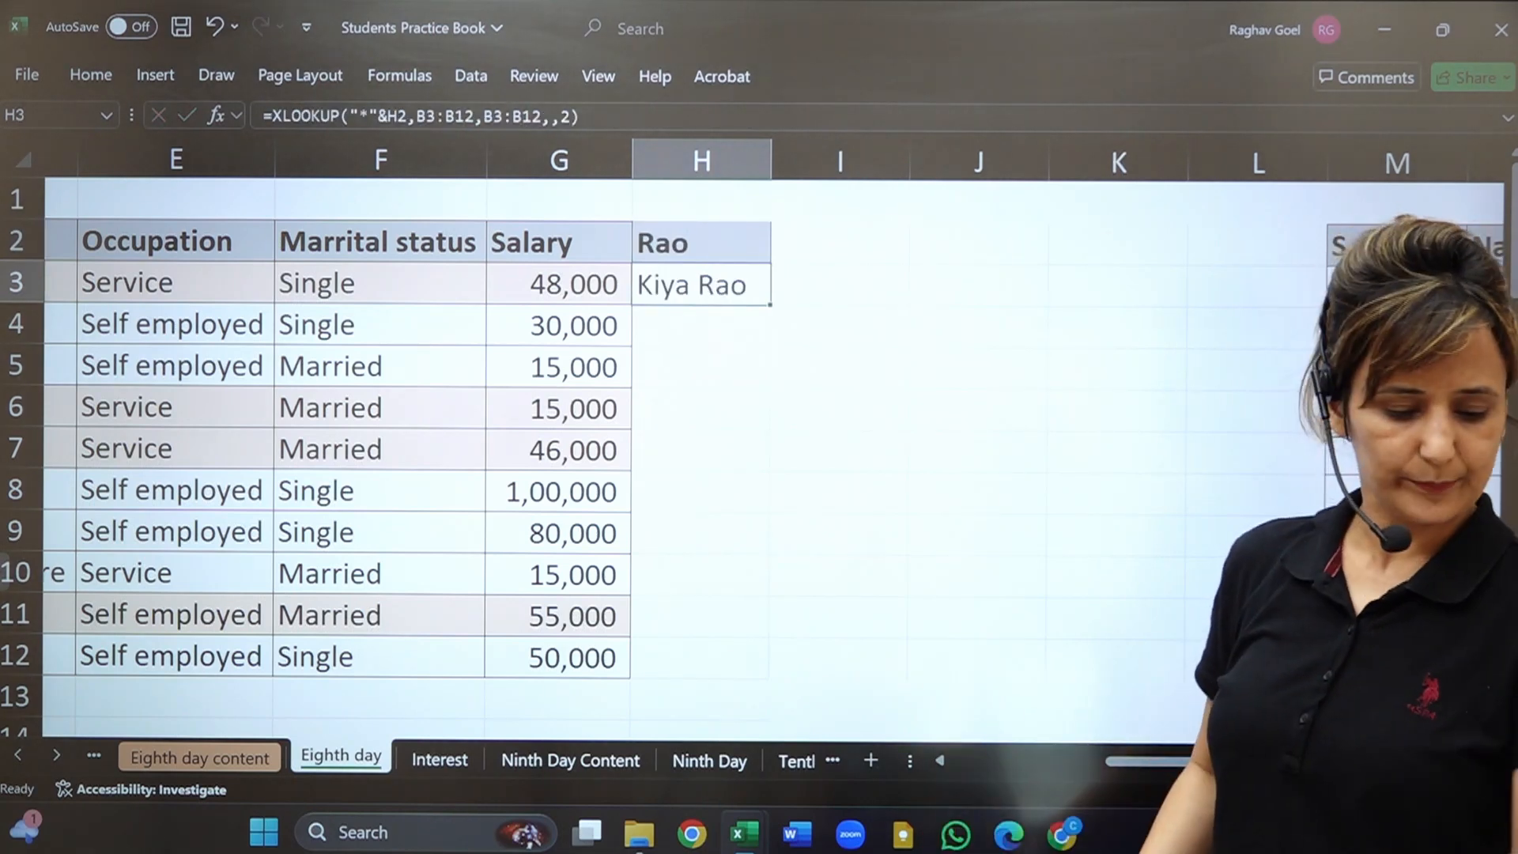
{"action": "scroll", "coordinate": [758, 435], "scroll_direction": "left", "scroll_amount": 4}
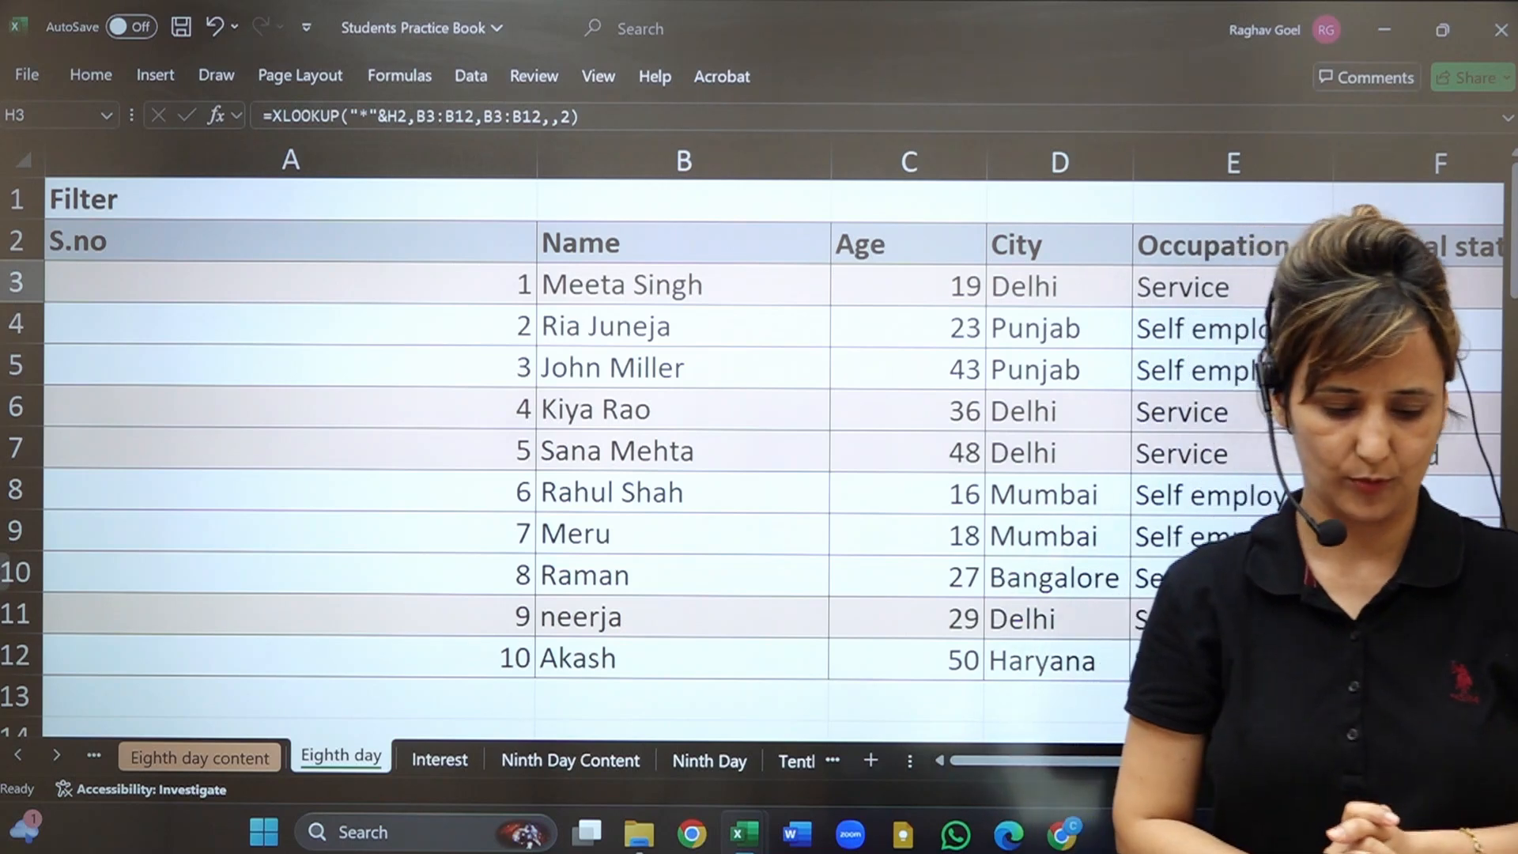
Clear the wildcard lookup example from cells H2:H4 and leave H2 selected.
{"action": "scroll", "coordinate": [759, 435], "scroll_direction": "right", "scroll_amount": 3}
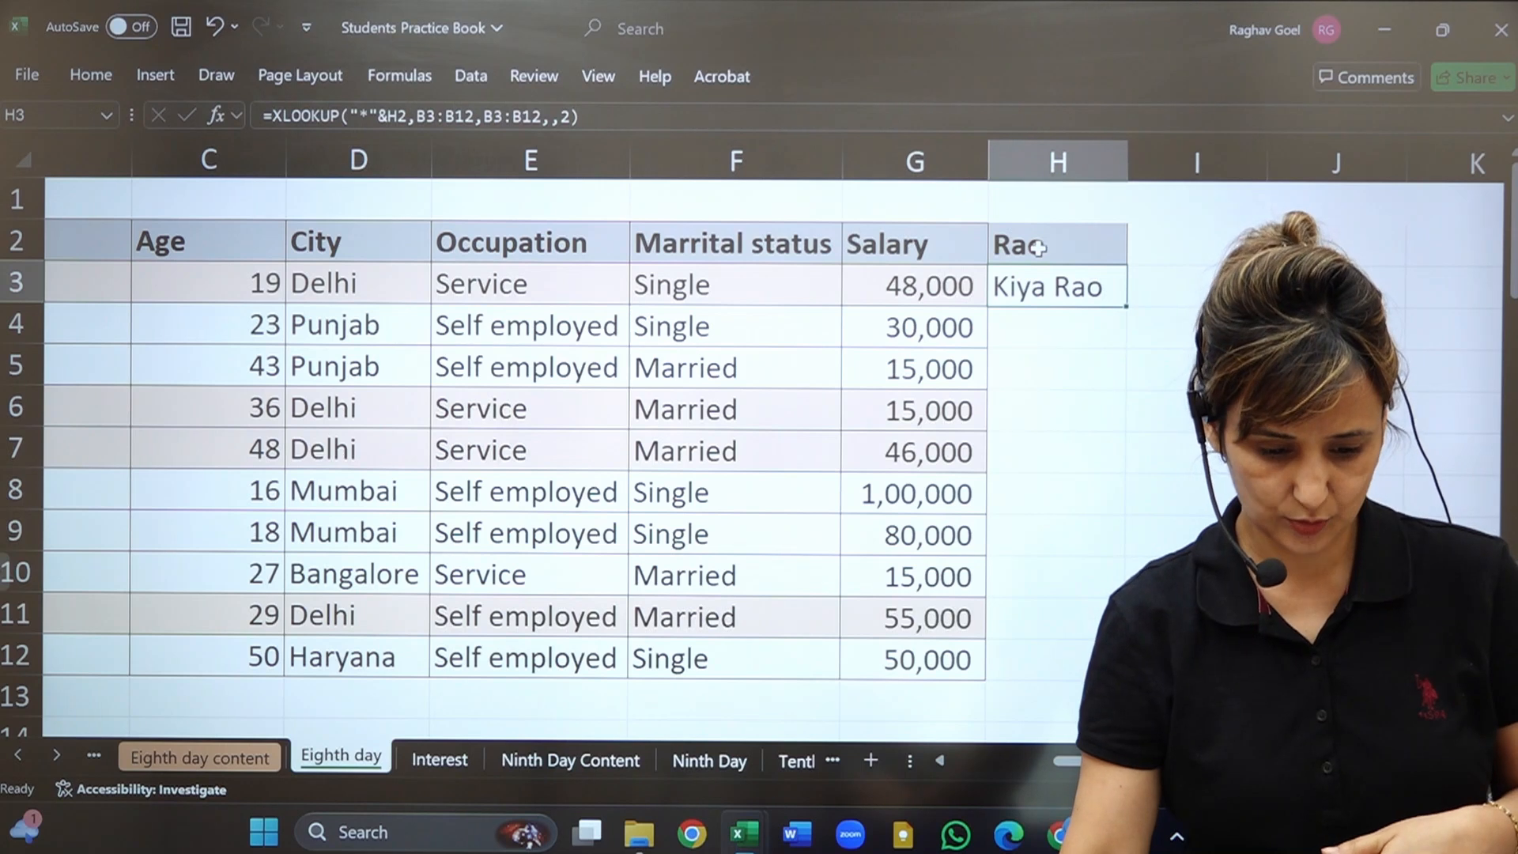
{"action": "left_click_drag", "start_coordinate": [1036, 247], "coordinate": [1087, 332]}
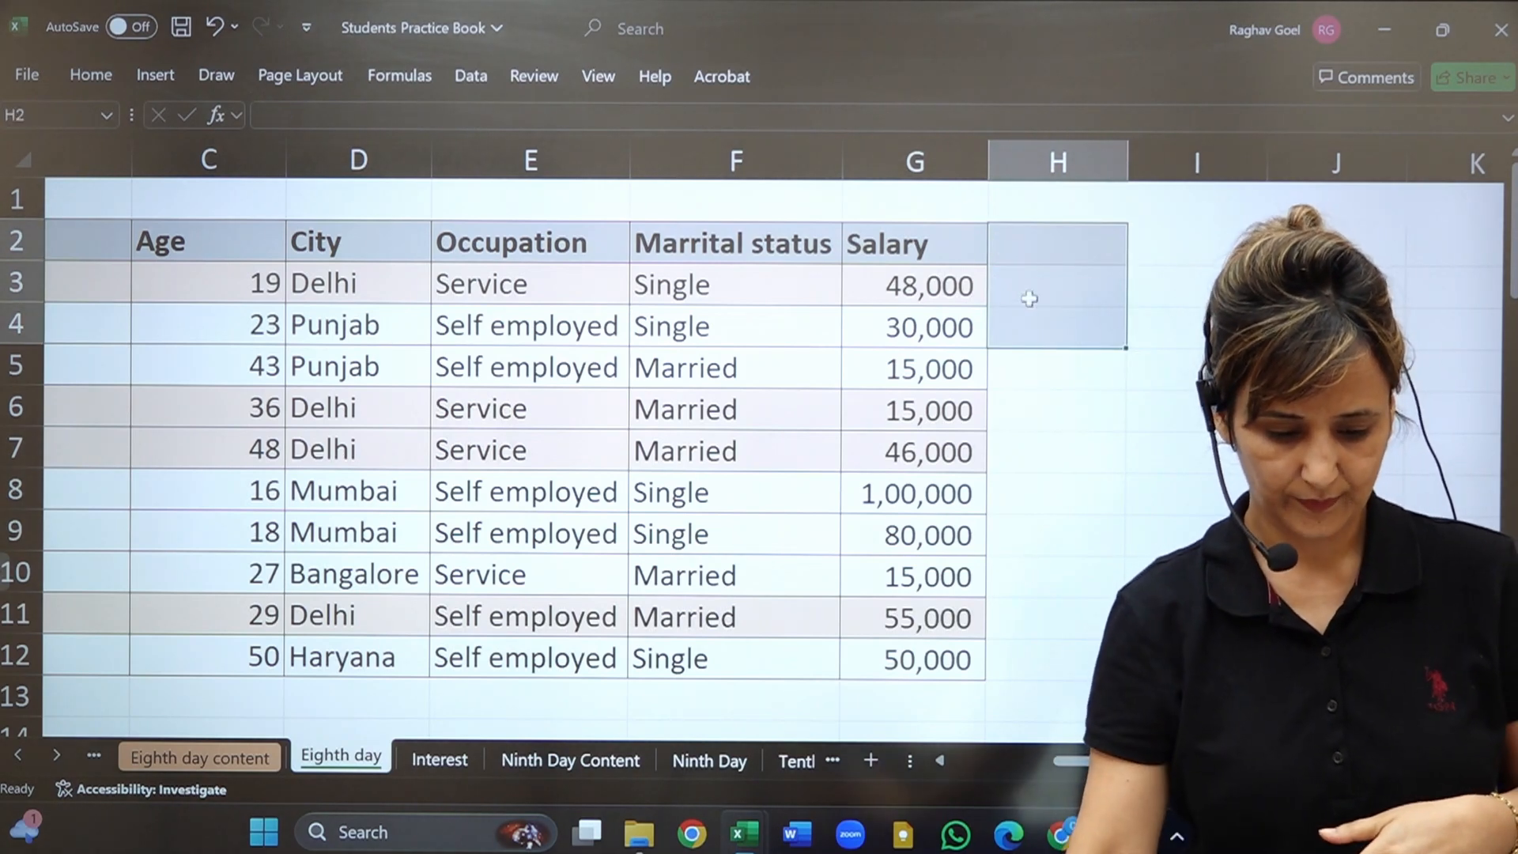
{"action": "left_click", "coordinate": [1062, 243]}
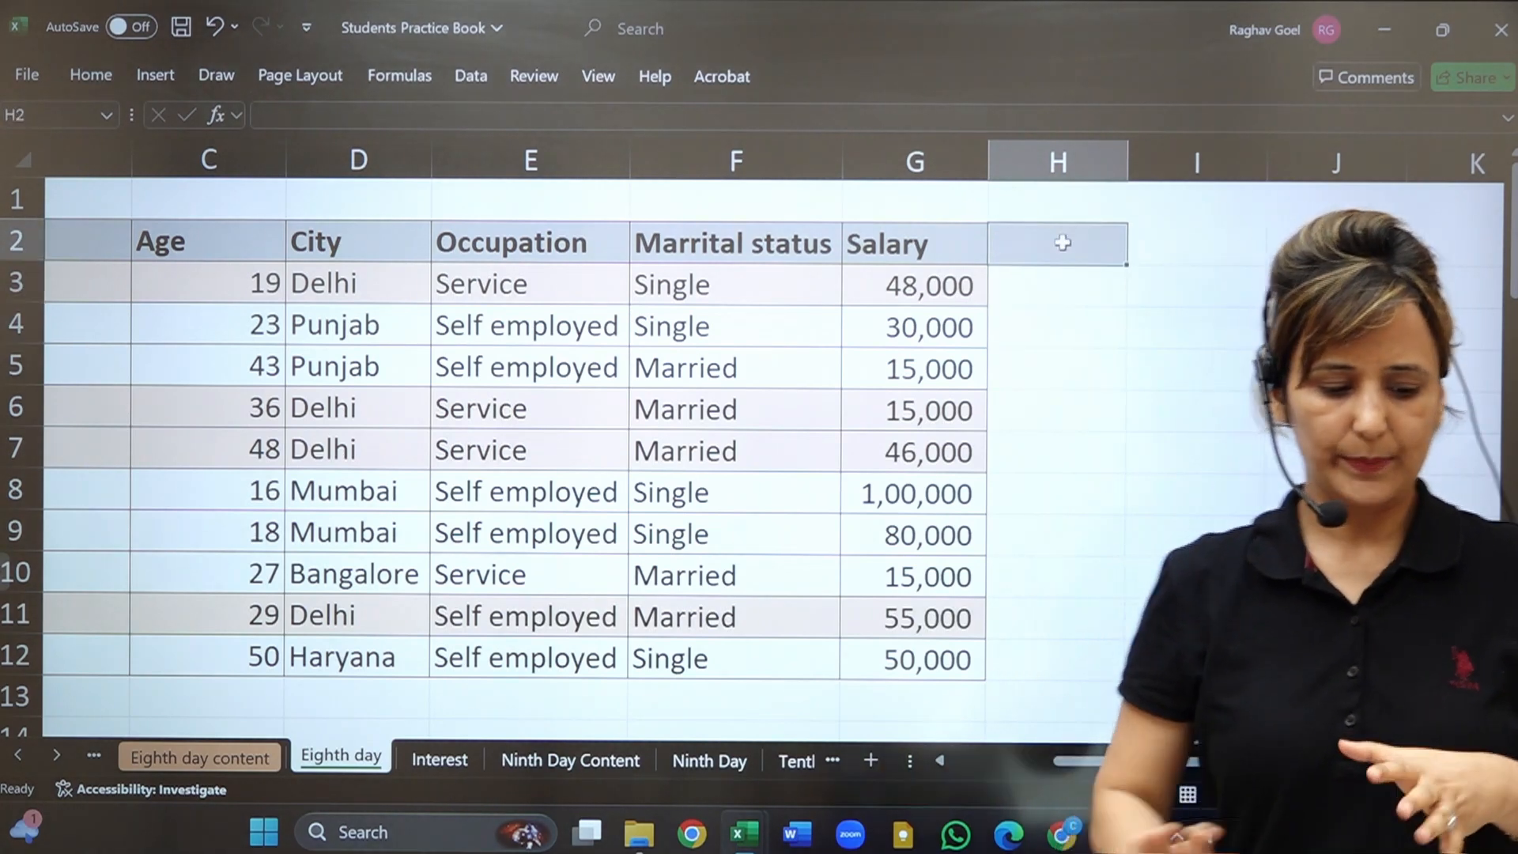
{"action": "scroll", "coordinate": [1062, 242], "scroll_direction": "down", "scroll_amount": 3}
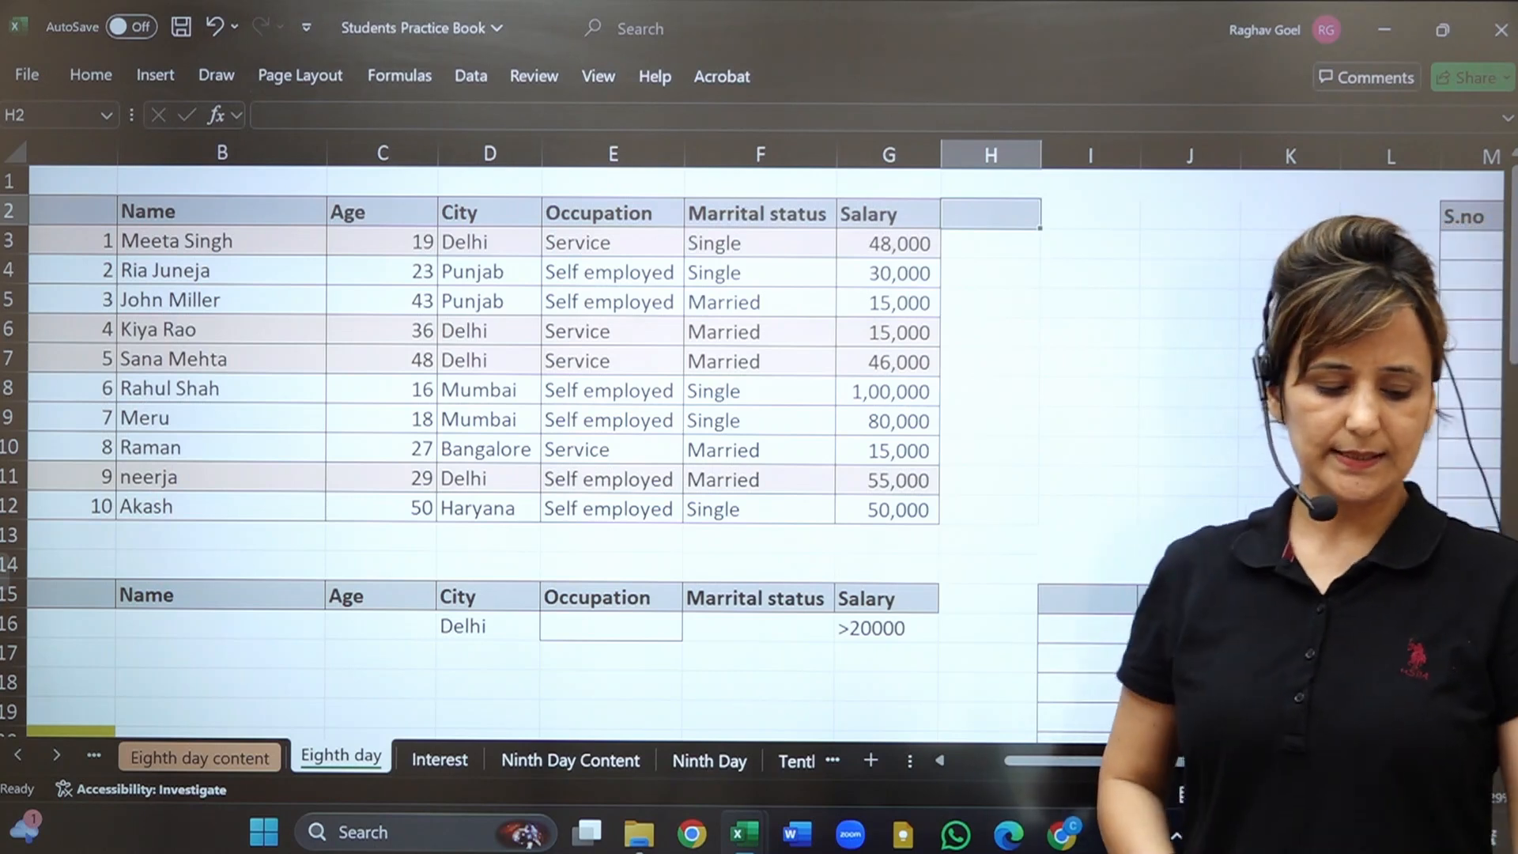
Add a Bonus heading in H2 and start an XLOOKUP formula in H3 with the salary in G3 as lookup value.
{"action": "key", "text": "ctrl+Page_Down"}
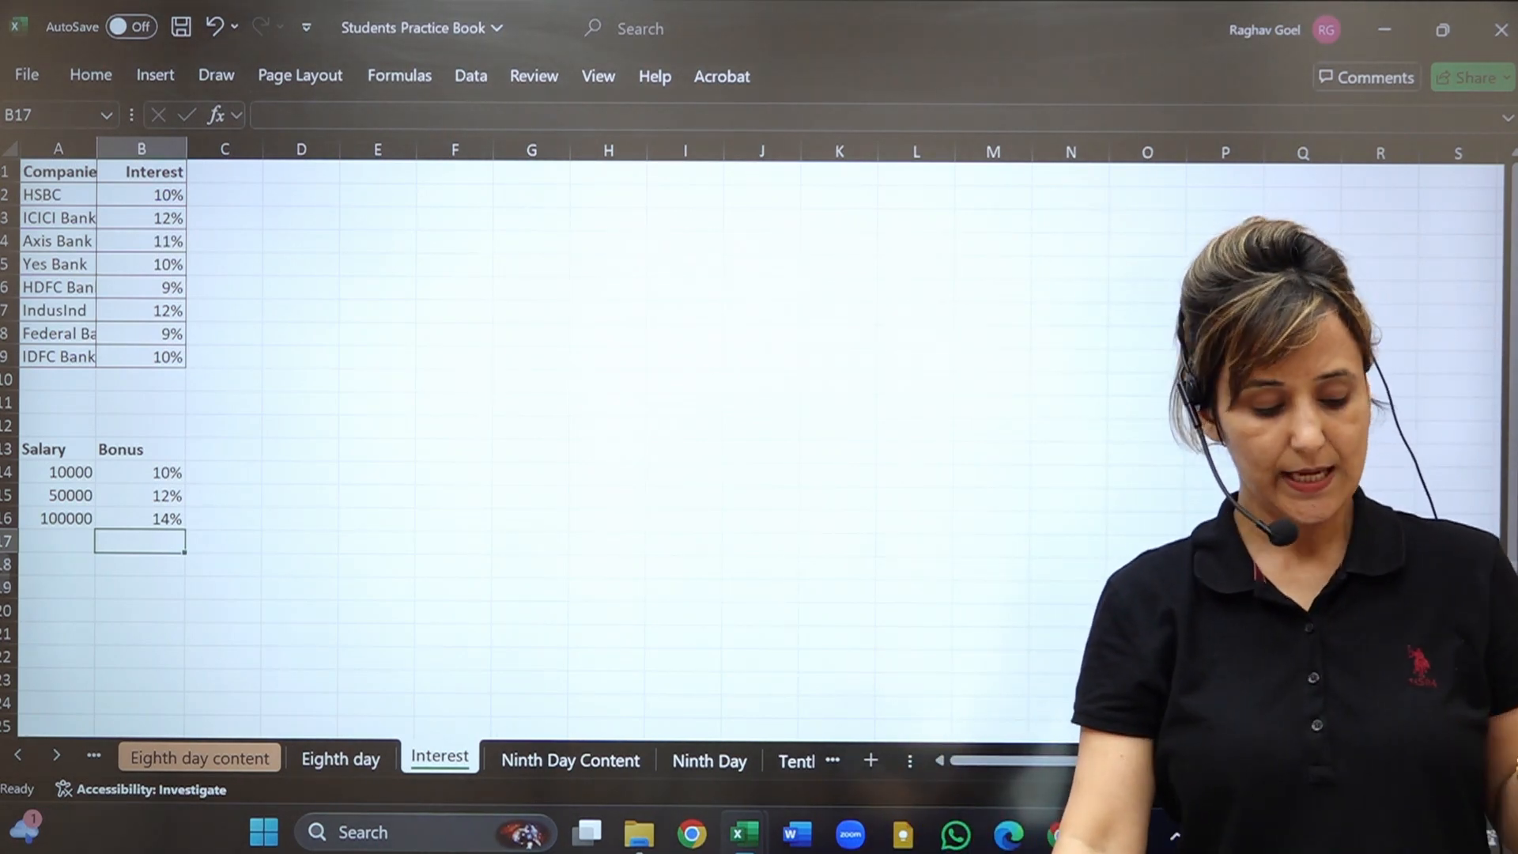
{"action": "left_click", "coordinate": [340, 759]}
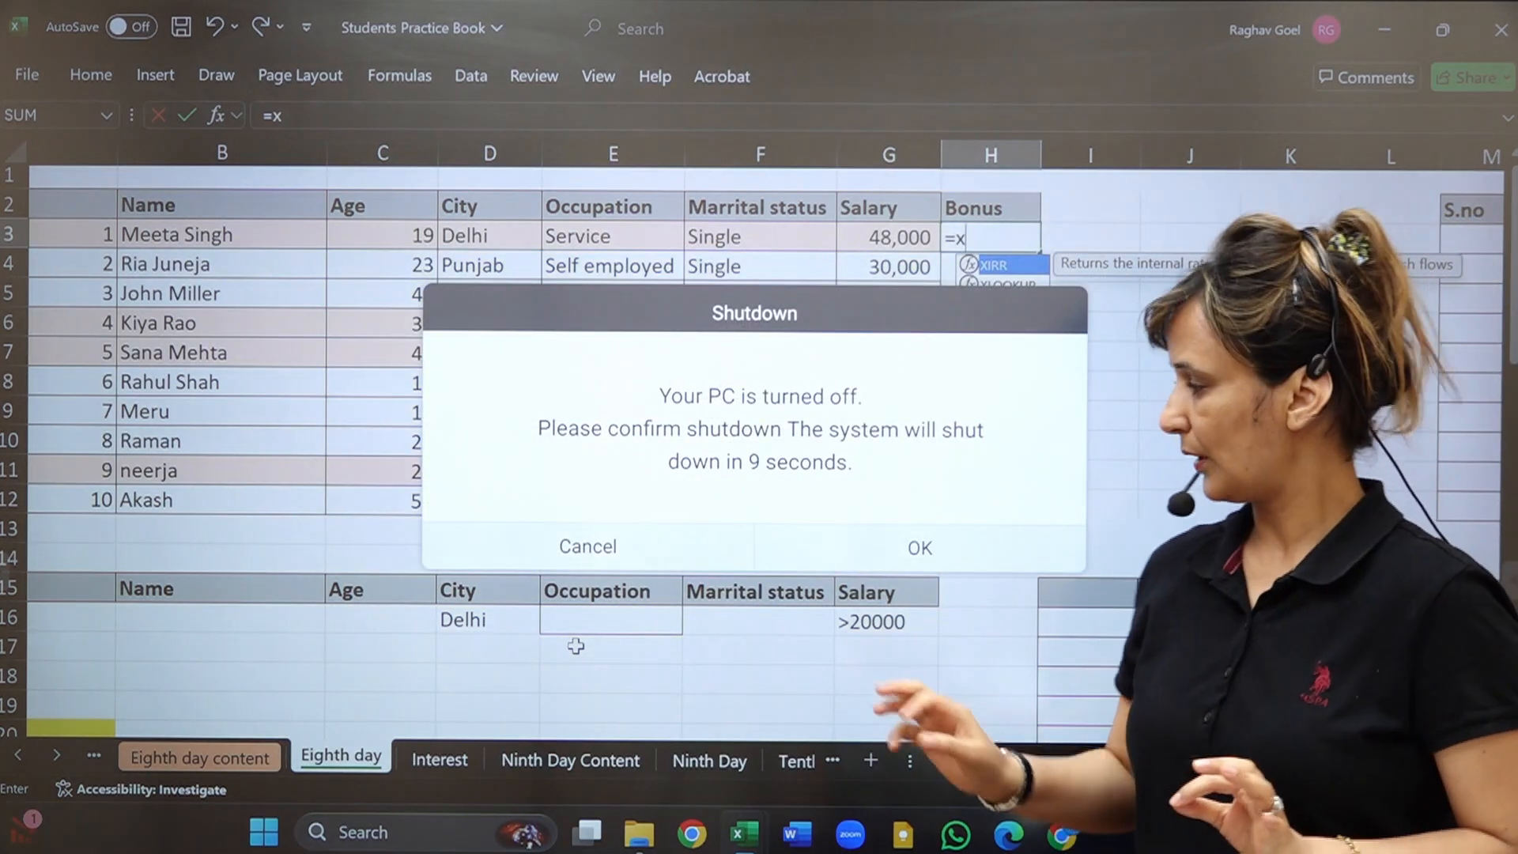
{"action": "left_click", "coordinate": [640, 547]}
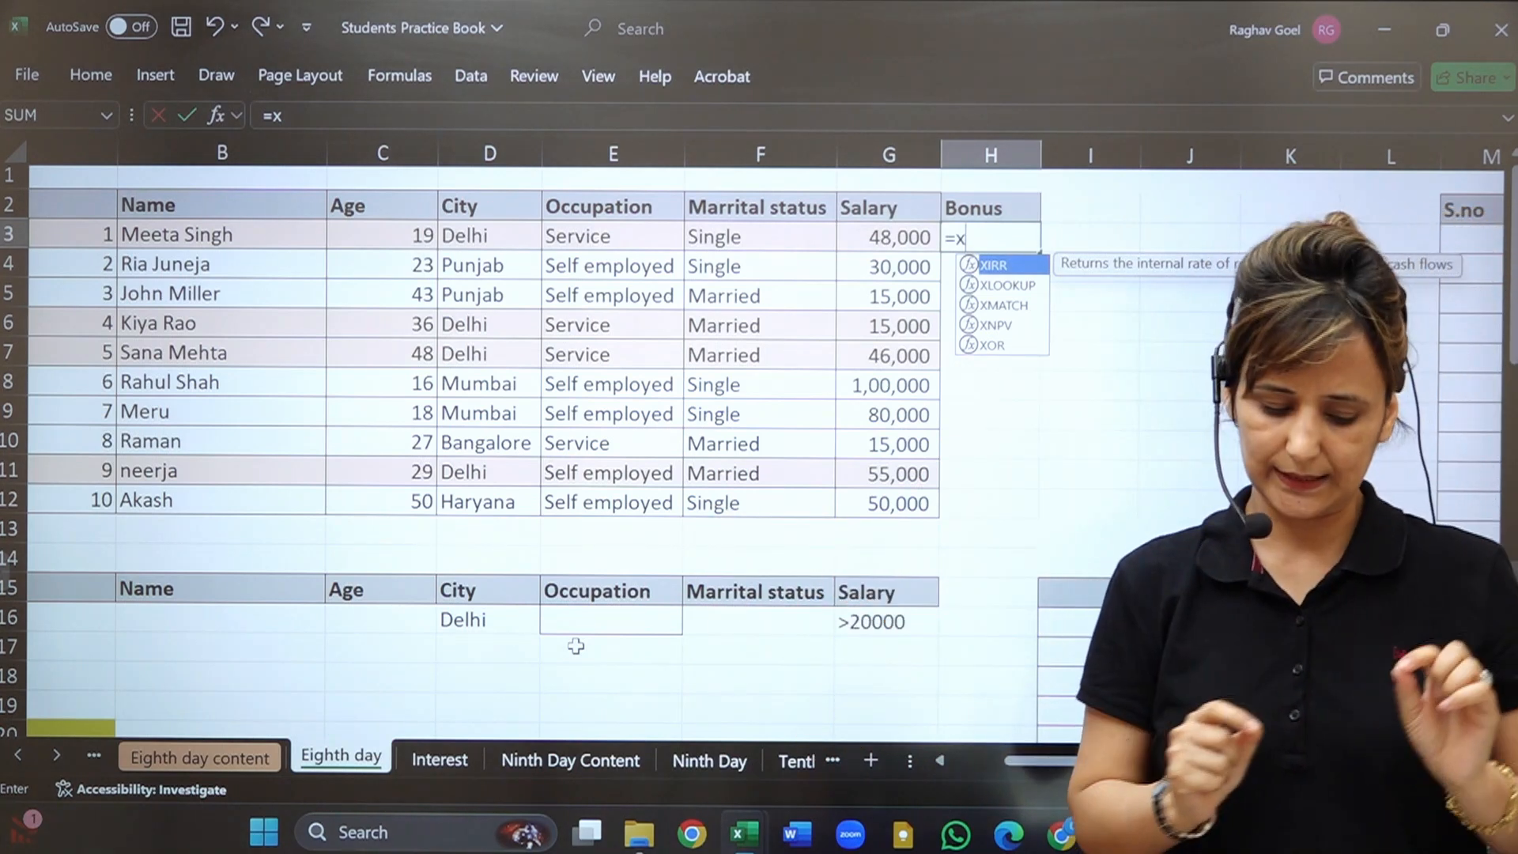
{"action": "type", "text": "l"}
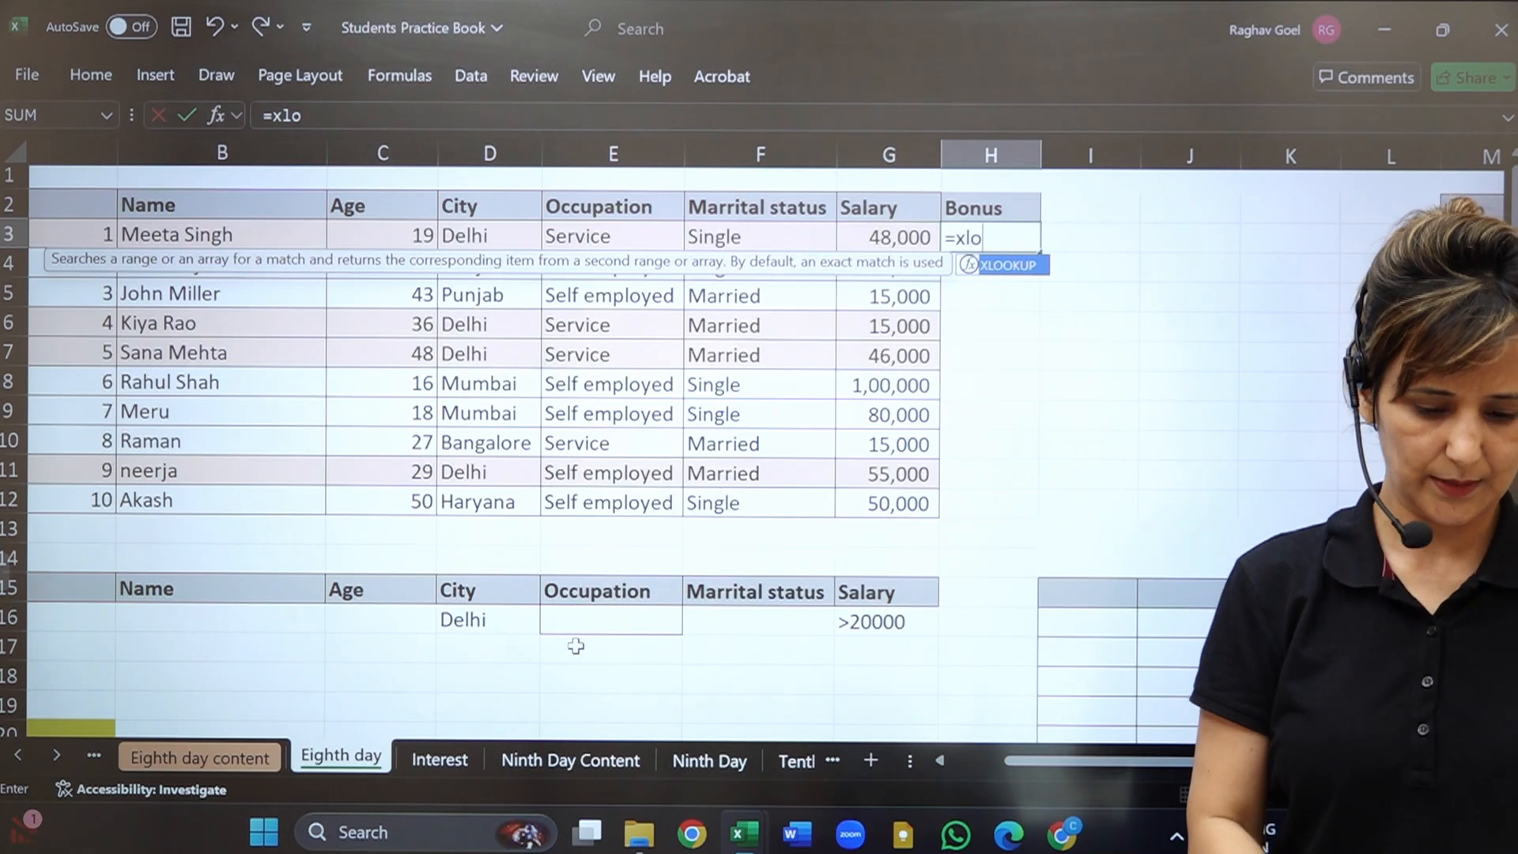
{"action": "type", "text": "o"}
{"action": "key", "text": "Tab"}
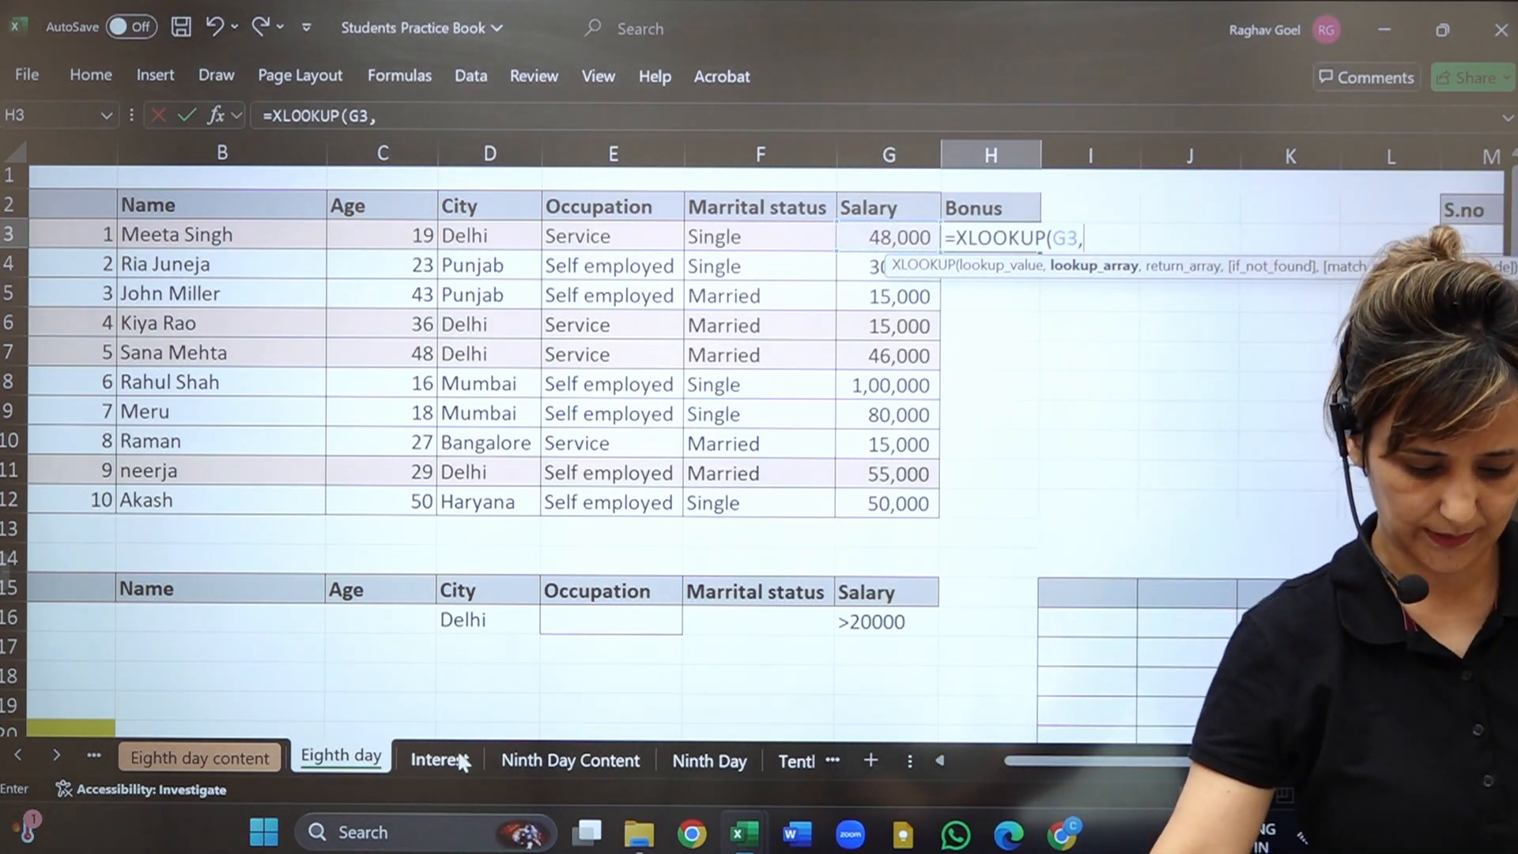
Use Interest!$A$14:$A$16 as the lookup array and Interest!$B$14:$B$16 as the return array of the bonus XLOOKUP.
{"action": "left_click", "coordinate": [461, 761]}
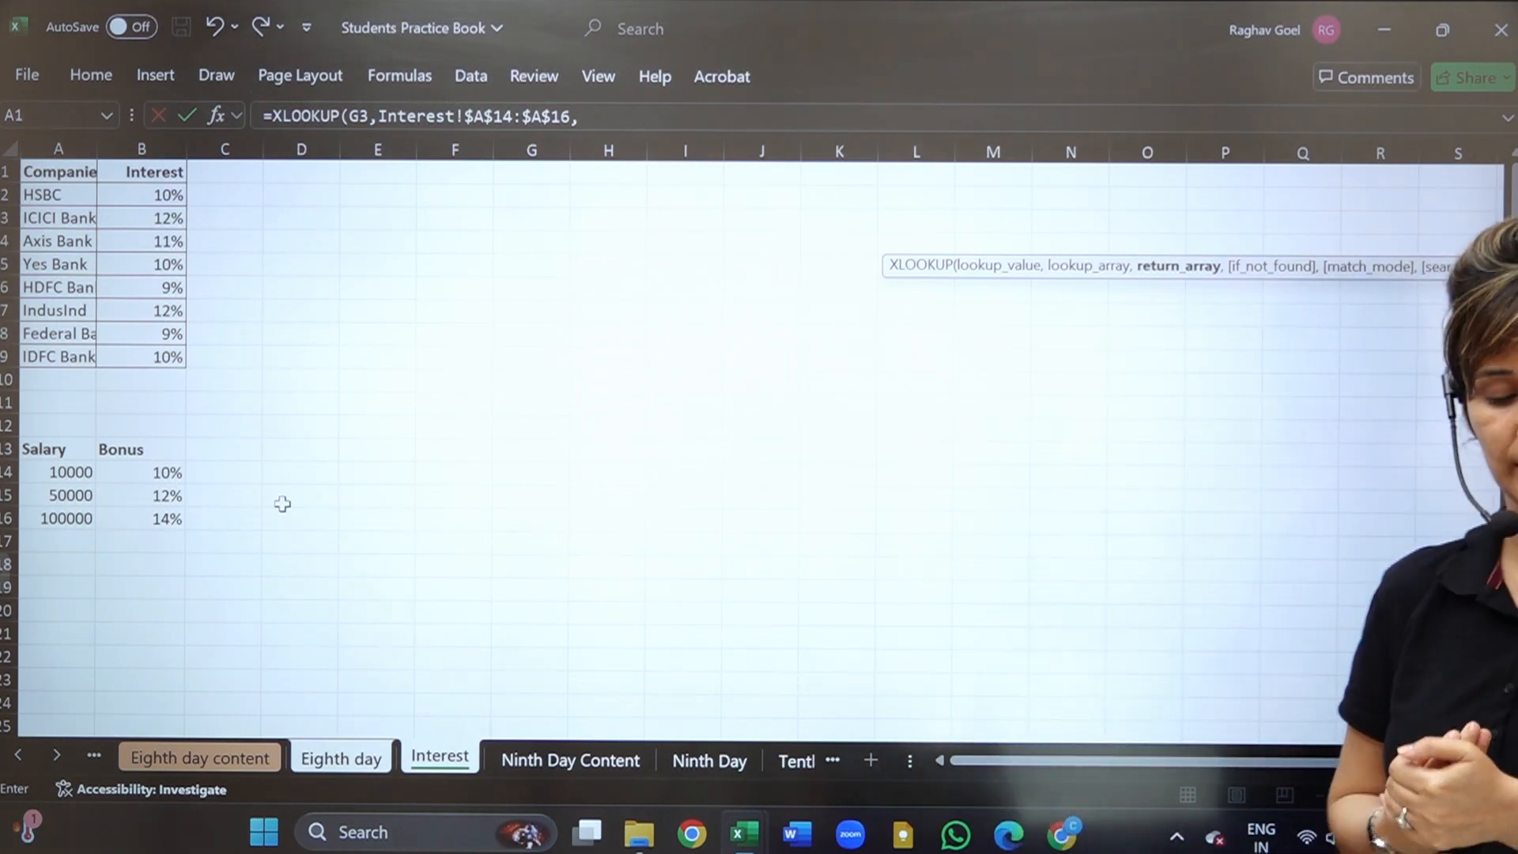
{"action": "left_click_drag", "start_coordinate": [125, 468], "coordinate": [142, 519]}
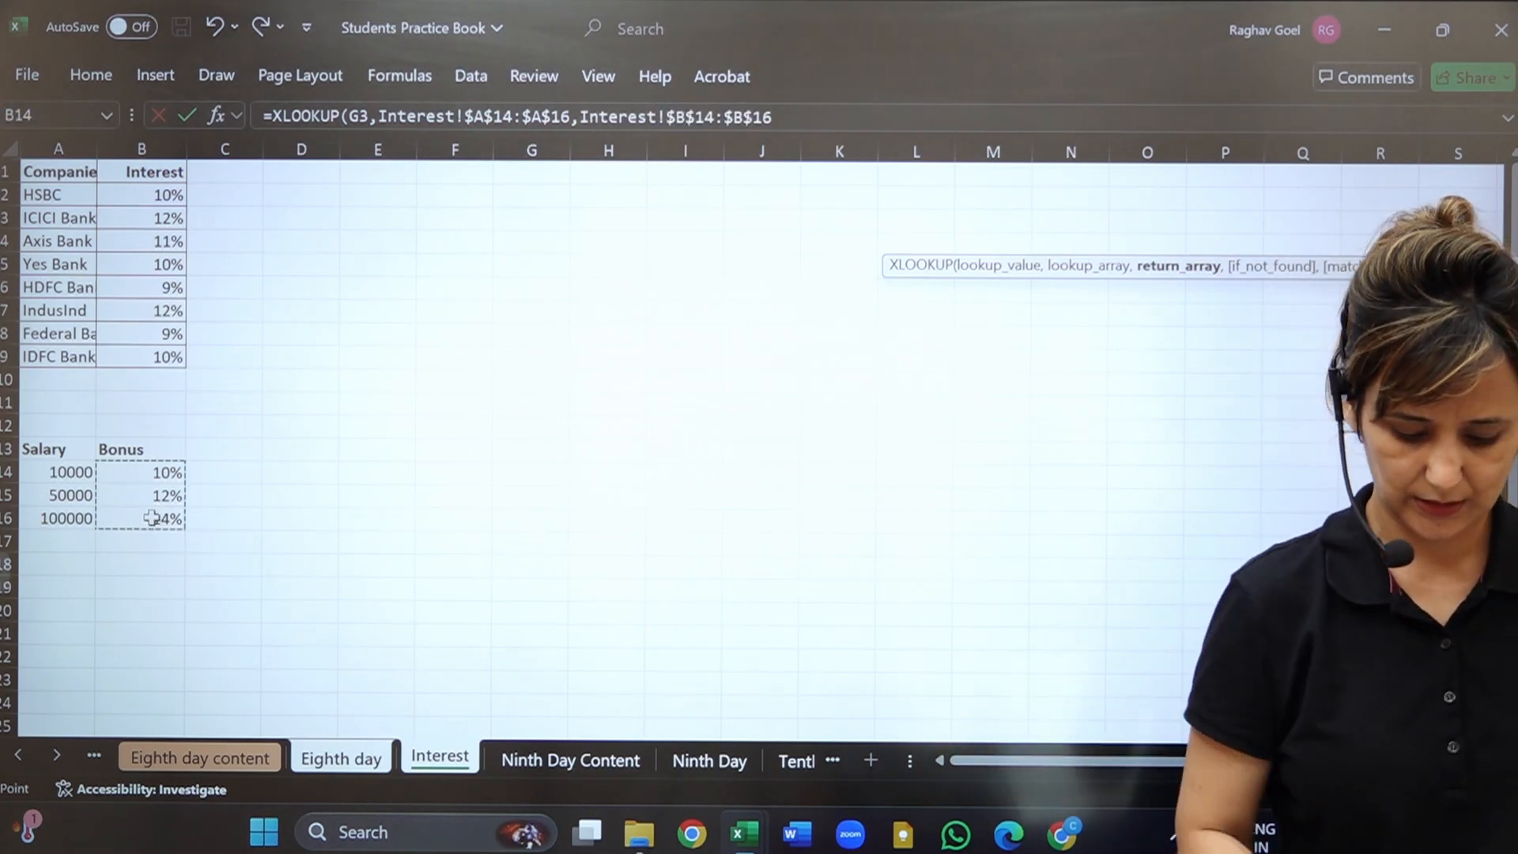
{"action": "type", "text": ","}
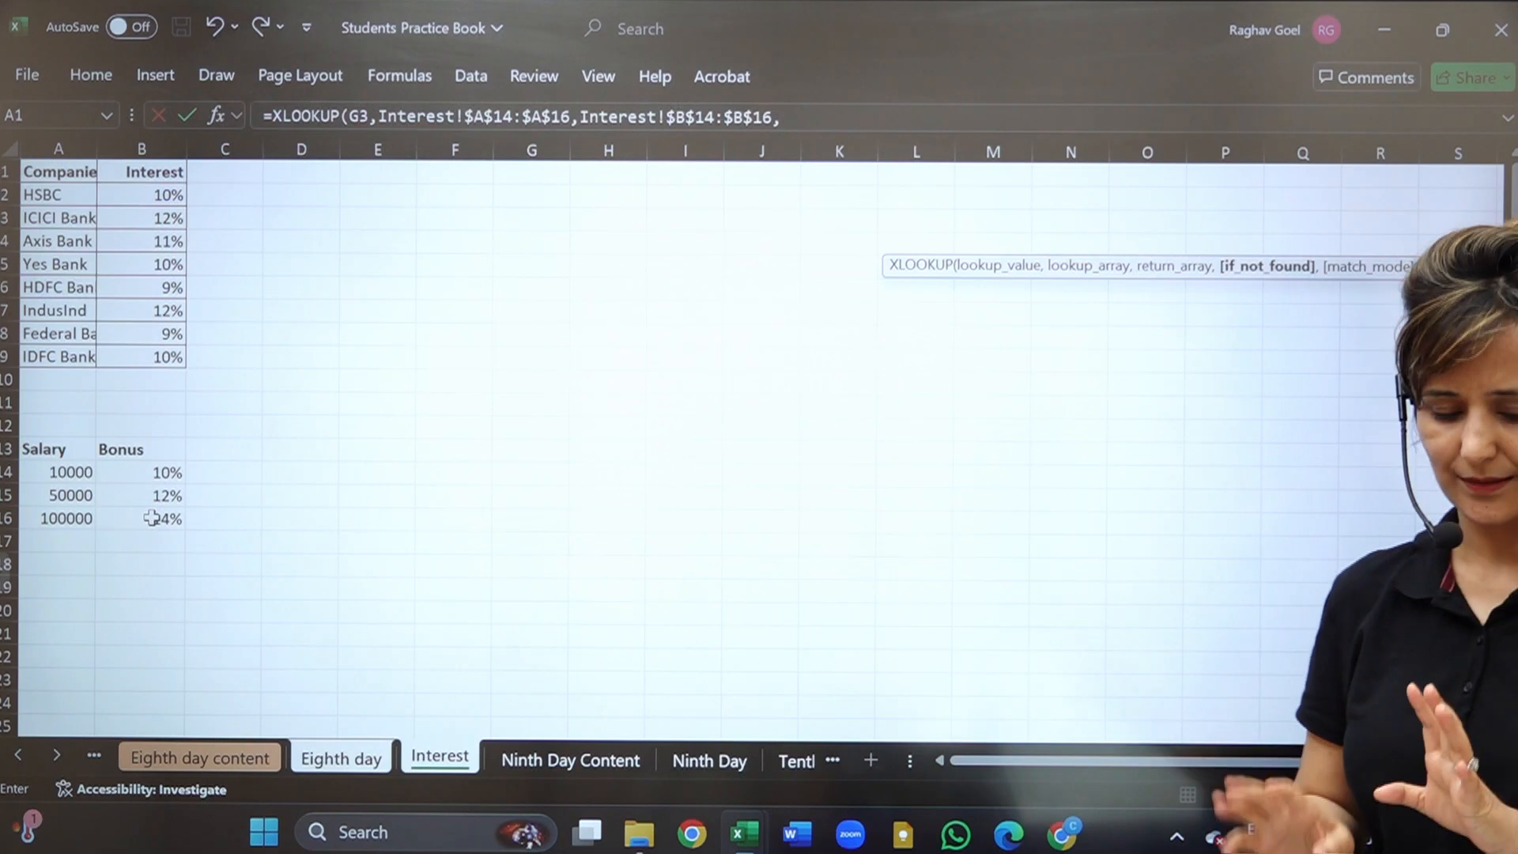
Leave if_not_found empty, set match_mode to -1 (Exact match or next smaller item) and accept the H3 formula.
{"action": "type", "text": ","}
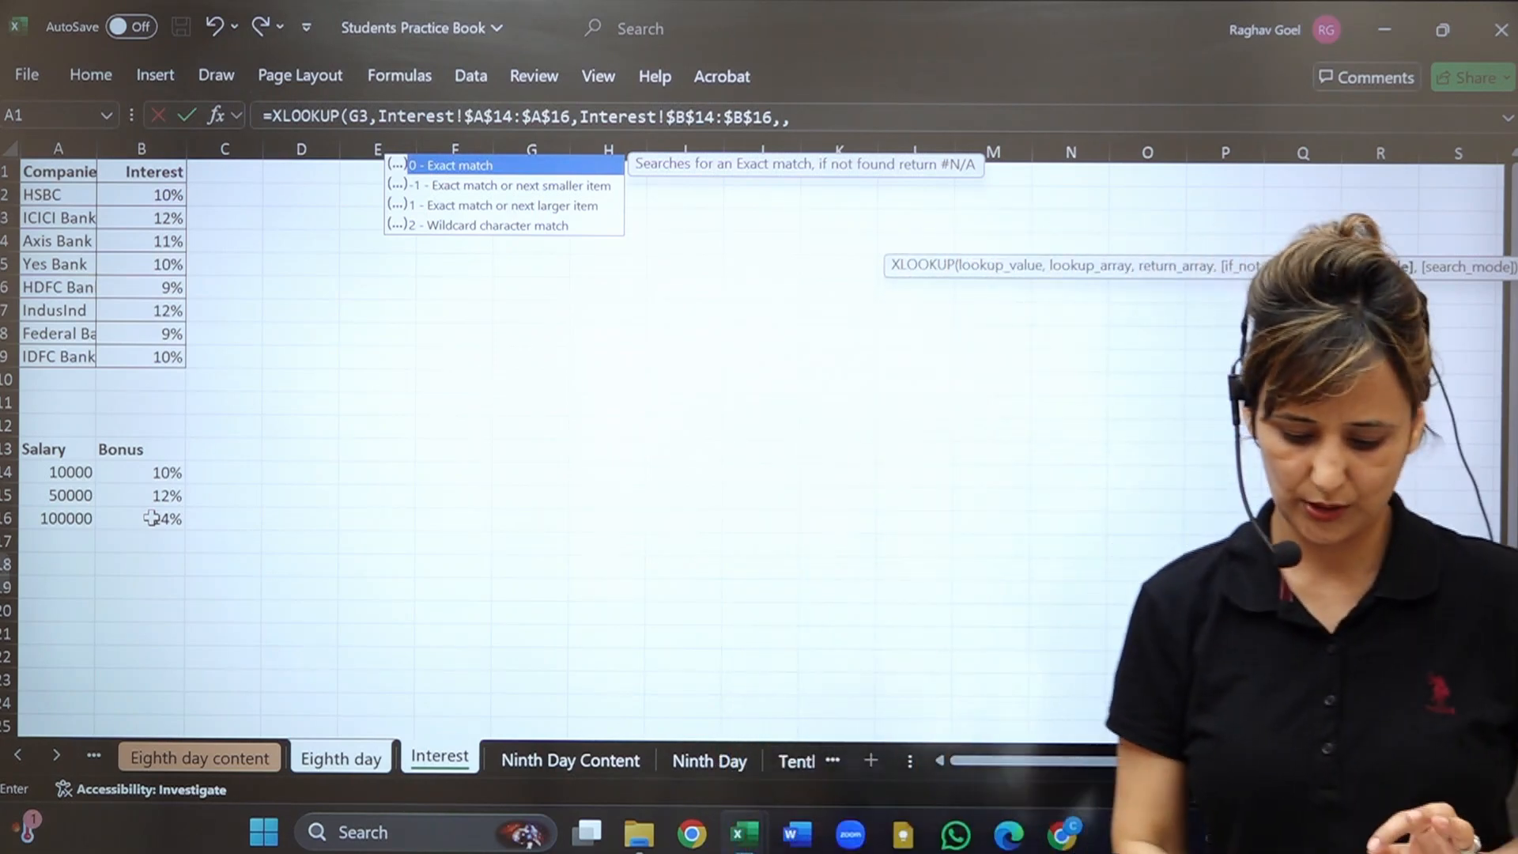
{"action": "key", "text": "Down"}
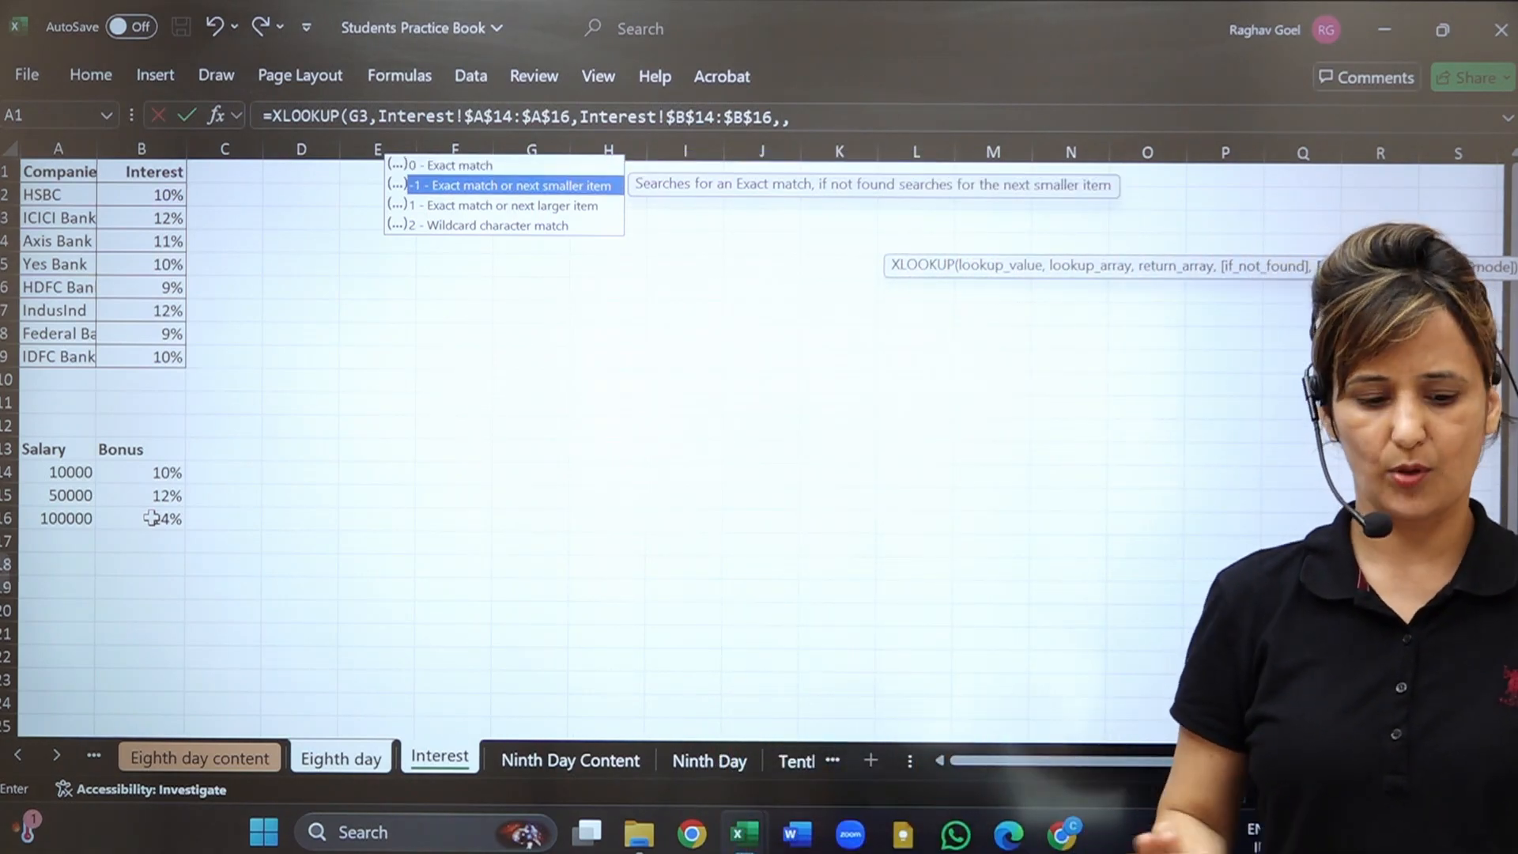
{"action": "key", "text": "Tab"}
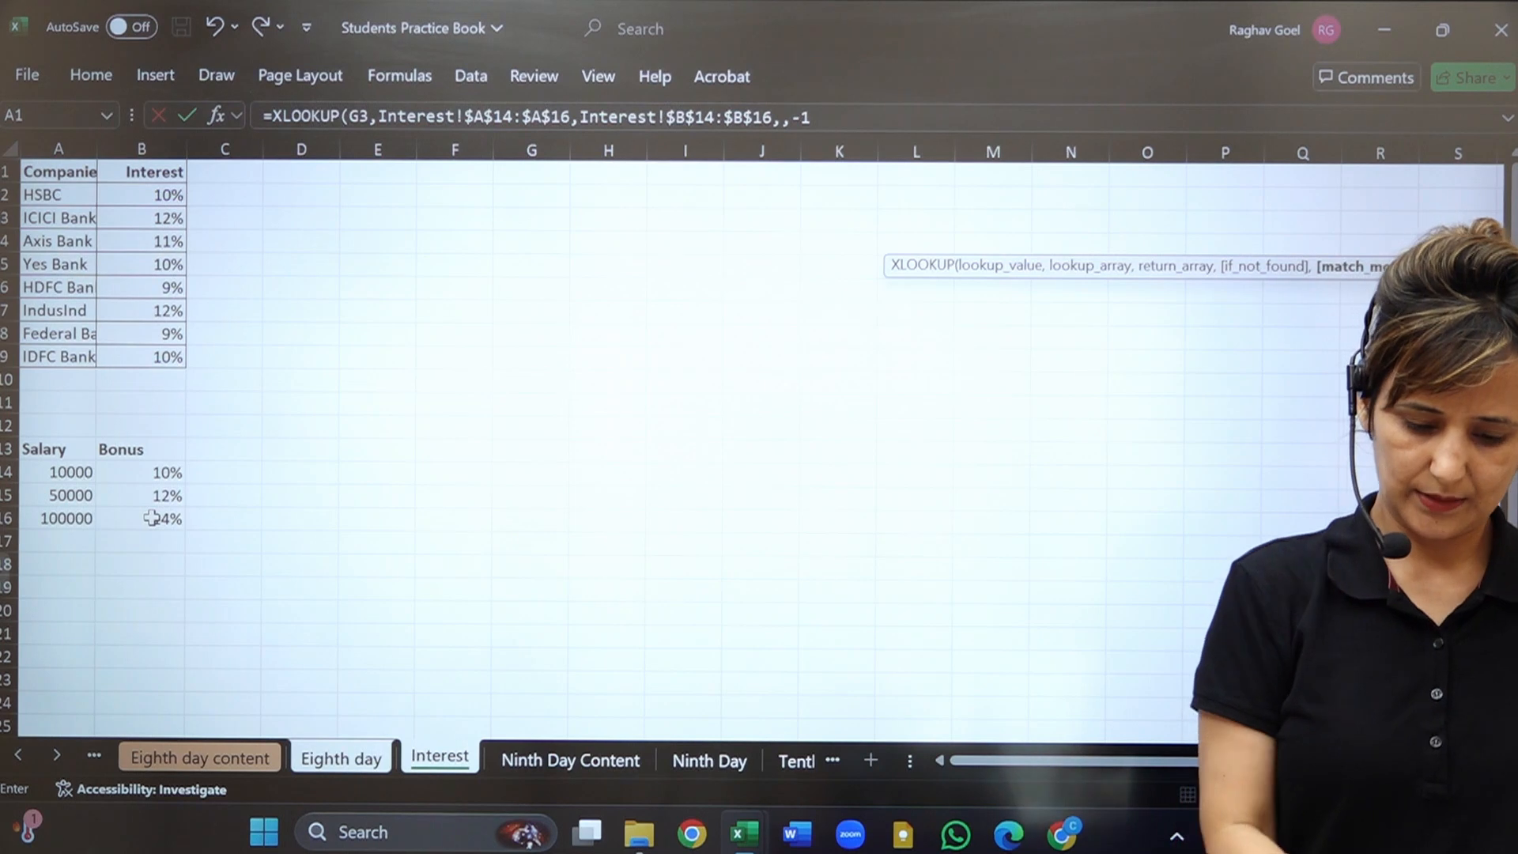
{"action": "key", "text": "Return"}
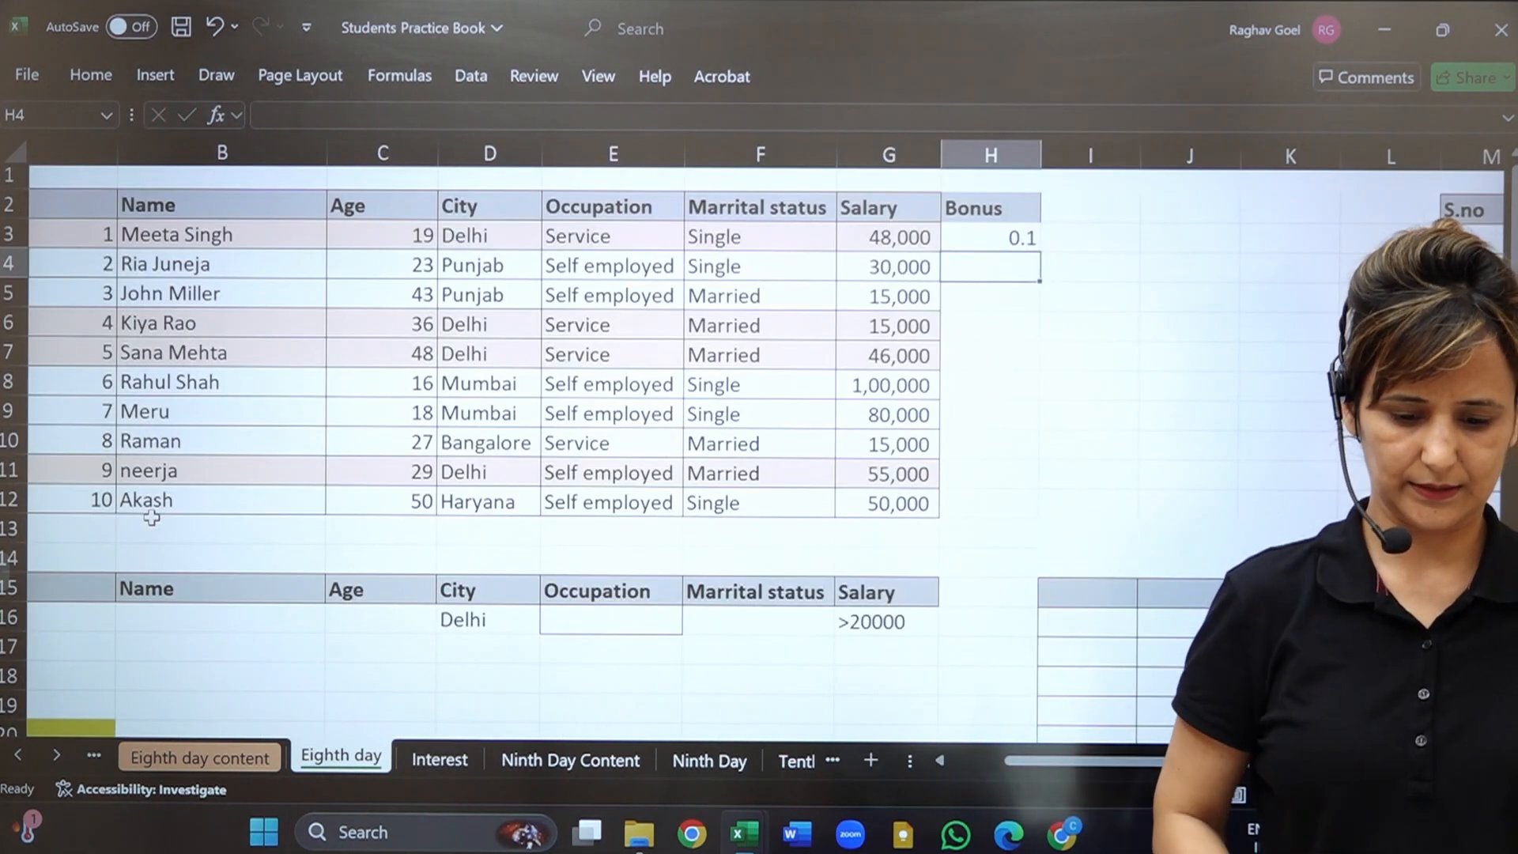
Fill the bonus formula from H3 down to H12 and format the results as percentages.
{"action": "key", "text": "Up"}
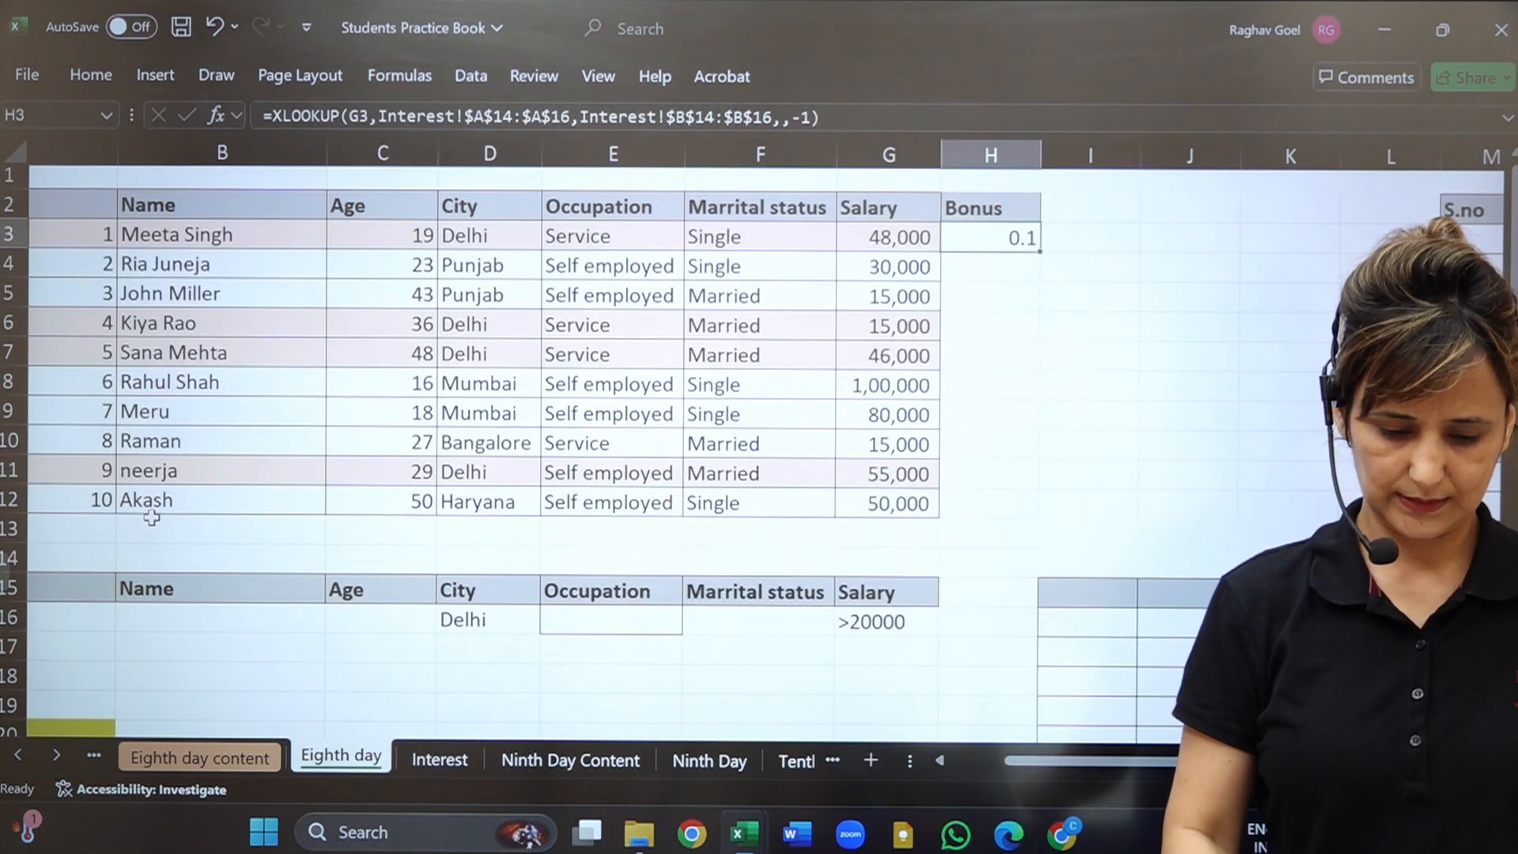
{"action": "key", "text": "shift+Down"}
{"action": "key", "text": "shift+Down"}
{"action": "key", "text": "shift+Down"}
{"action": "key", "text": "shift+Down"}
{"action": "key", "text": "shift+Down"}
{"action": "key", "text": "shift+Down"}
{"action": "key", "text": "shift+Down"}
{"action": "key", "text": "shift+Down"}
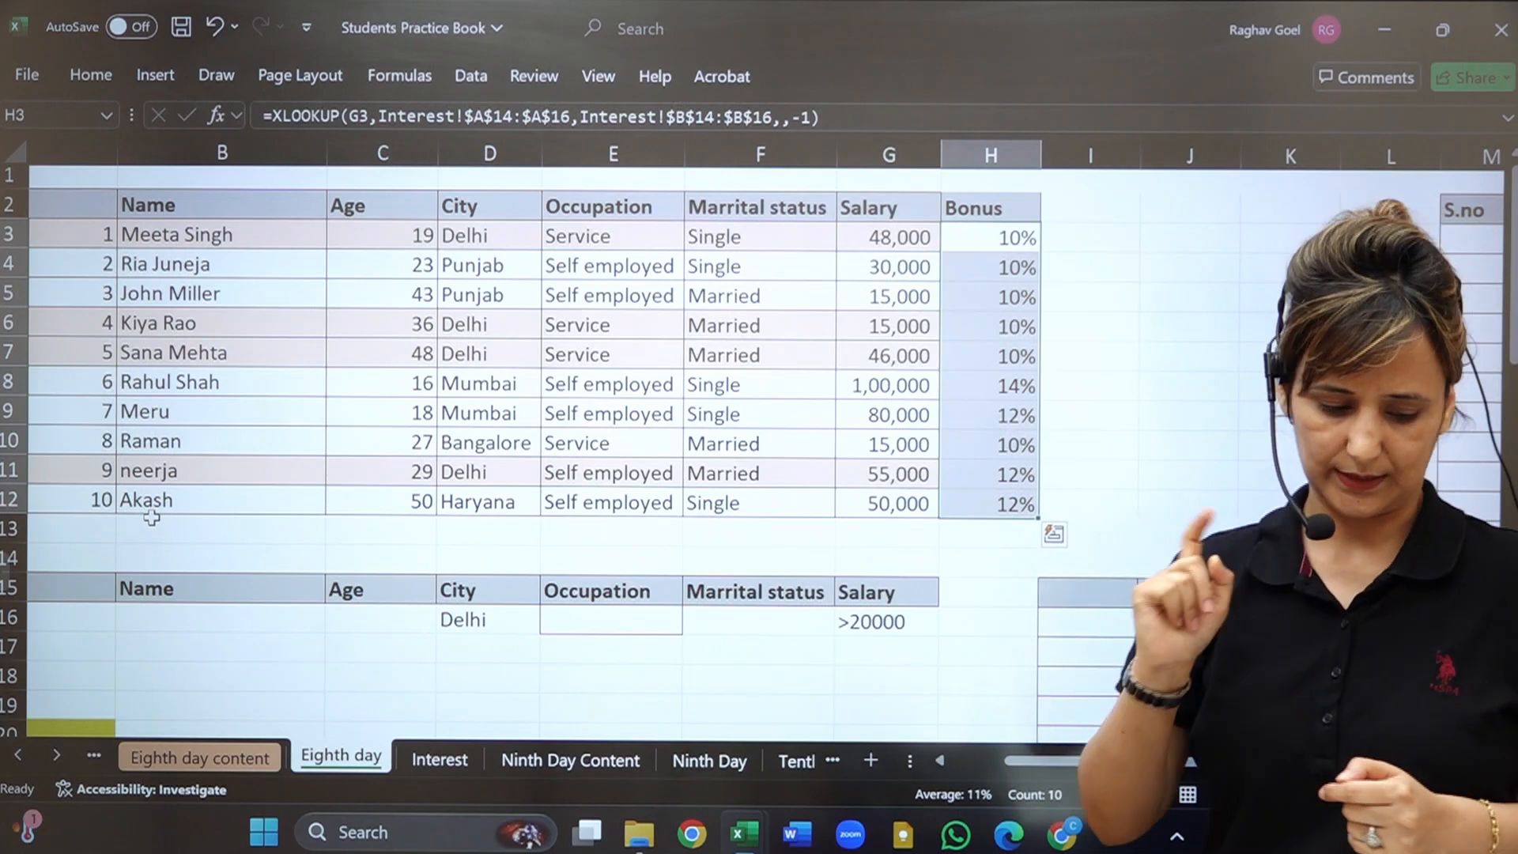
Check the salary-bonus table on the Interest sheet and examine the H Lookup source and result tables on the Eighth day sheet.
{"action": "left_click", "coordinate": [441, 757]}
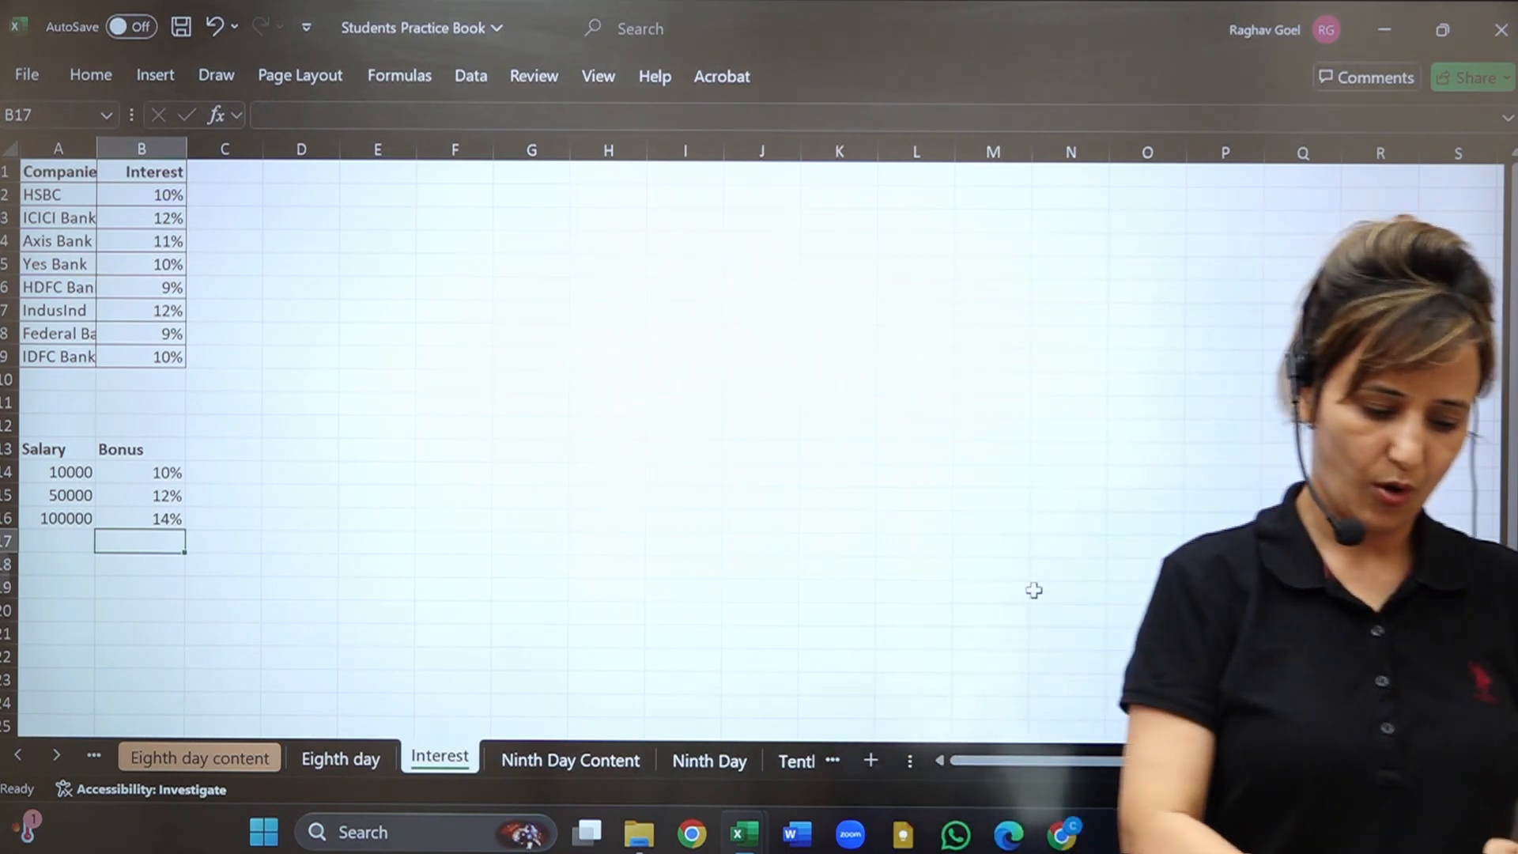
{"action": "key", "text": "ctrl+Page_Up"}
{"action": "scroll", "coordinate": [1033, 591], "scroll_direction": "down", "scroll_amount": 9}
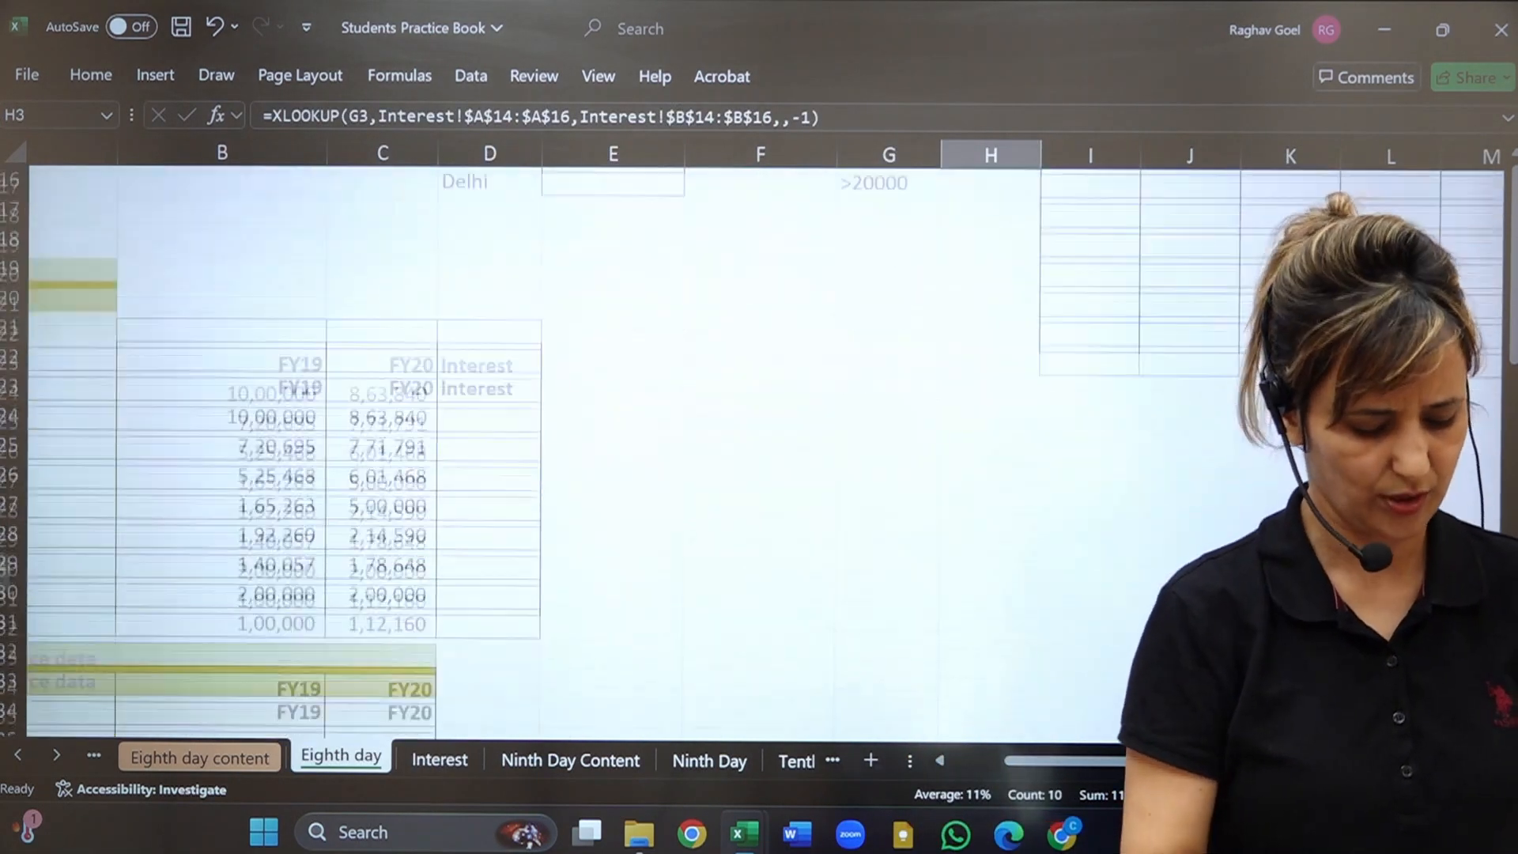
{"action": "scroll", "coordinate": [759, 455], "scroll_direction": "up", "scroll_amount": 1}
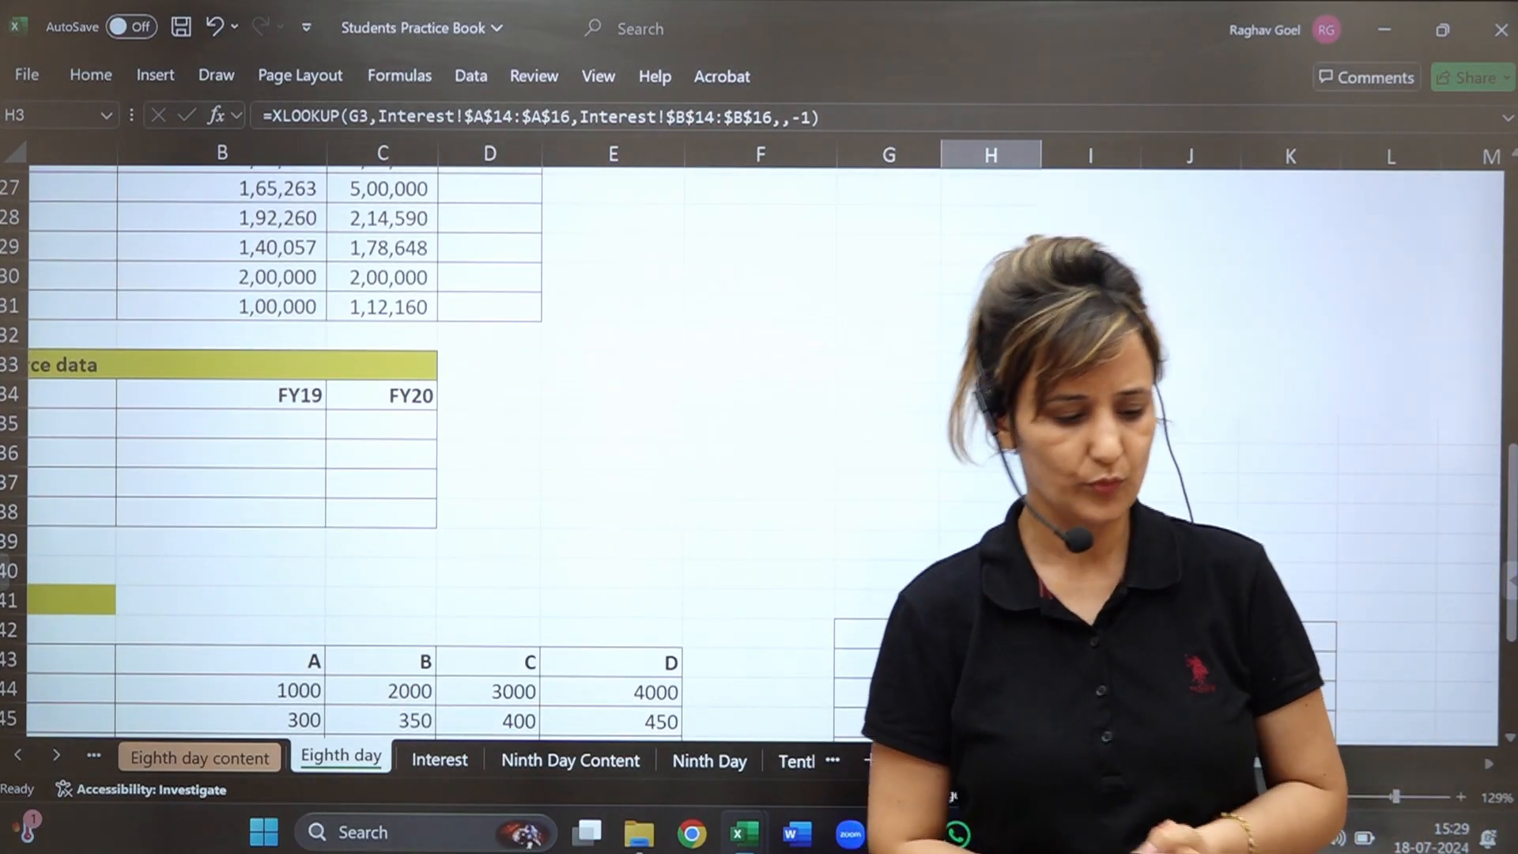
{"action": "scroll", "coordinate": [759, 454], "scroll_direction": "down", "scroll_amount": 4}
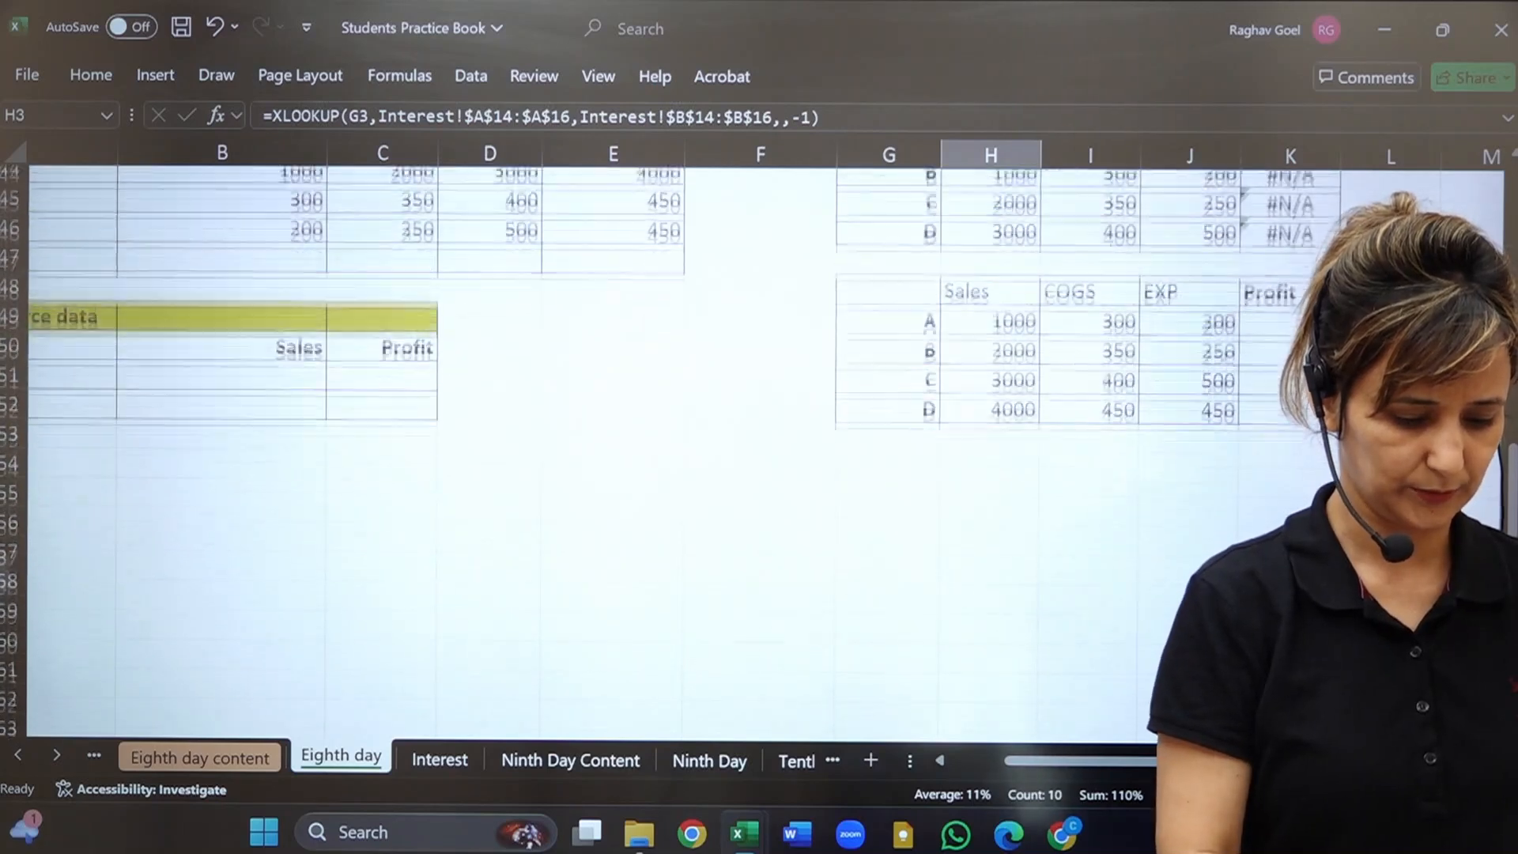
{"action": "scroll", "coordinate": [759, 450], "scroll_direction": "up", "scroll_amount": 1}
{"action": "scroll", "coordinate": [759, 451], "scroll_direction": "left", "scroll_amount": 3}
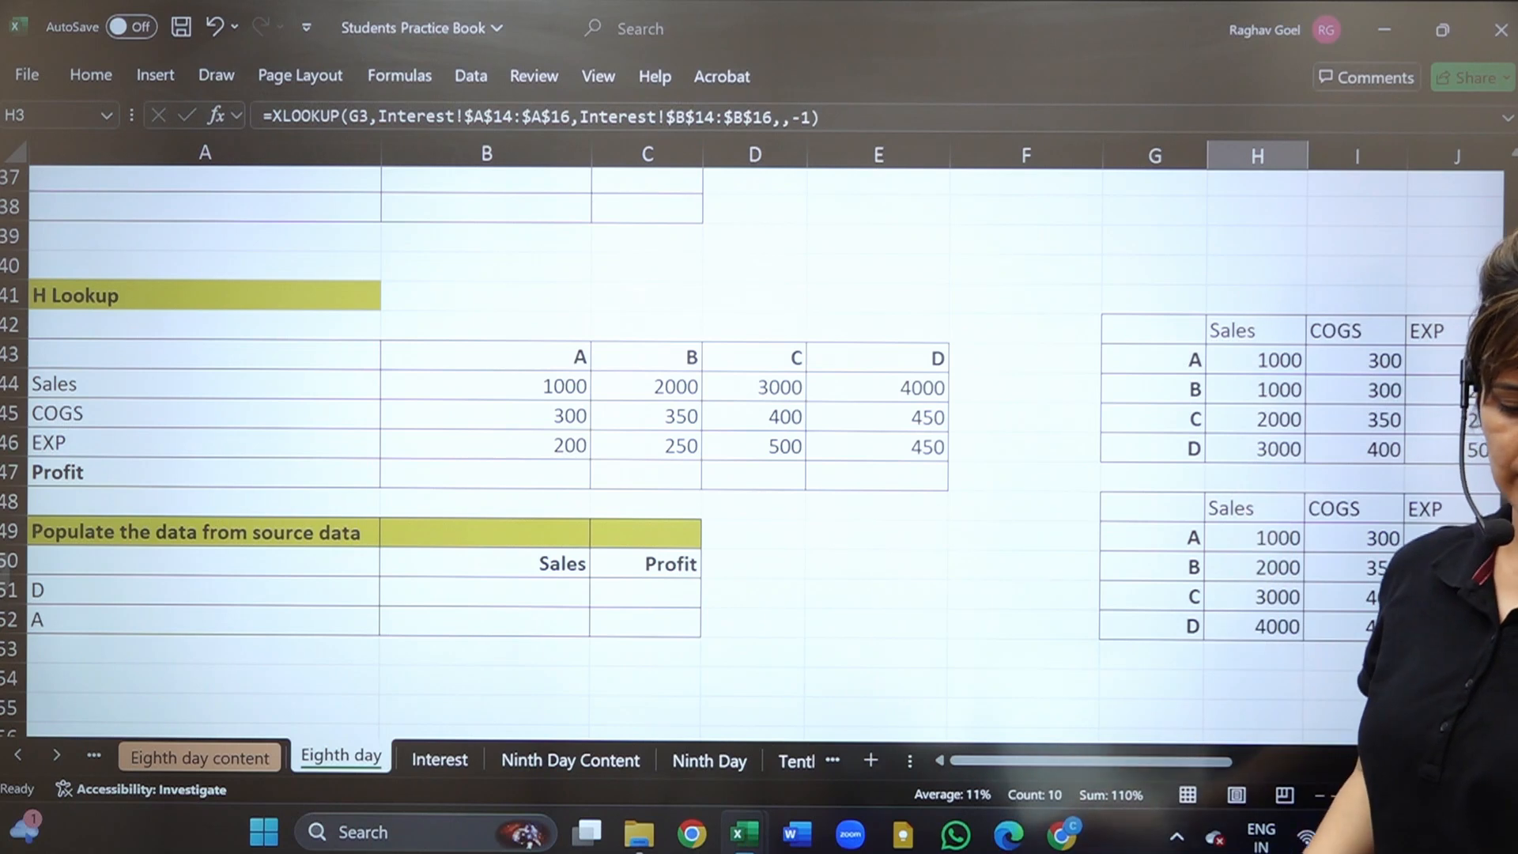
{"action": "scroll", "coordinate": [759, 450], "scroll_direction": "down", "scroll_amount": 2}
{"action": "scroll", "coordinate": [759, 451], "scroll_direction": "right", "scroll_amount": 5}
{"action": "scroll", "coordinate": [759, 450], "scroll_direction": "up", "scroll_amount": 1}
{"action": "scroll", "coordinate": [759, 450], "scroll_direction": "up", "scroll_amount": 1}
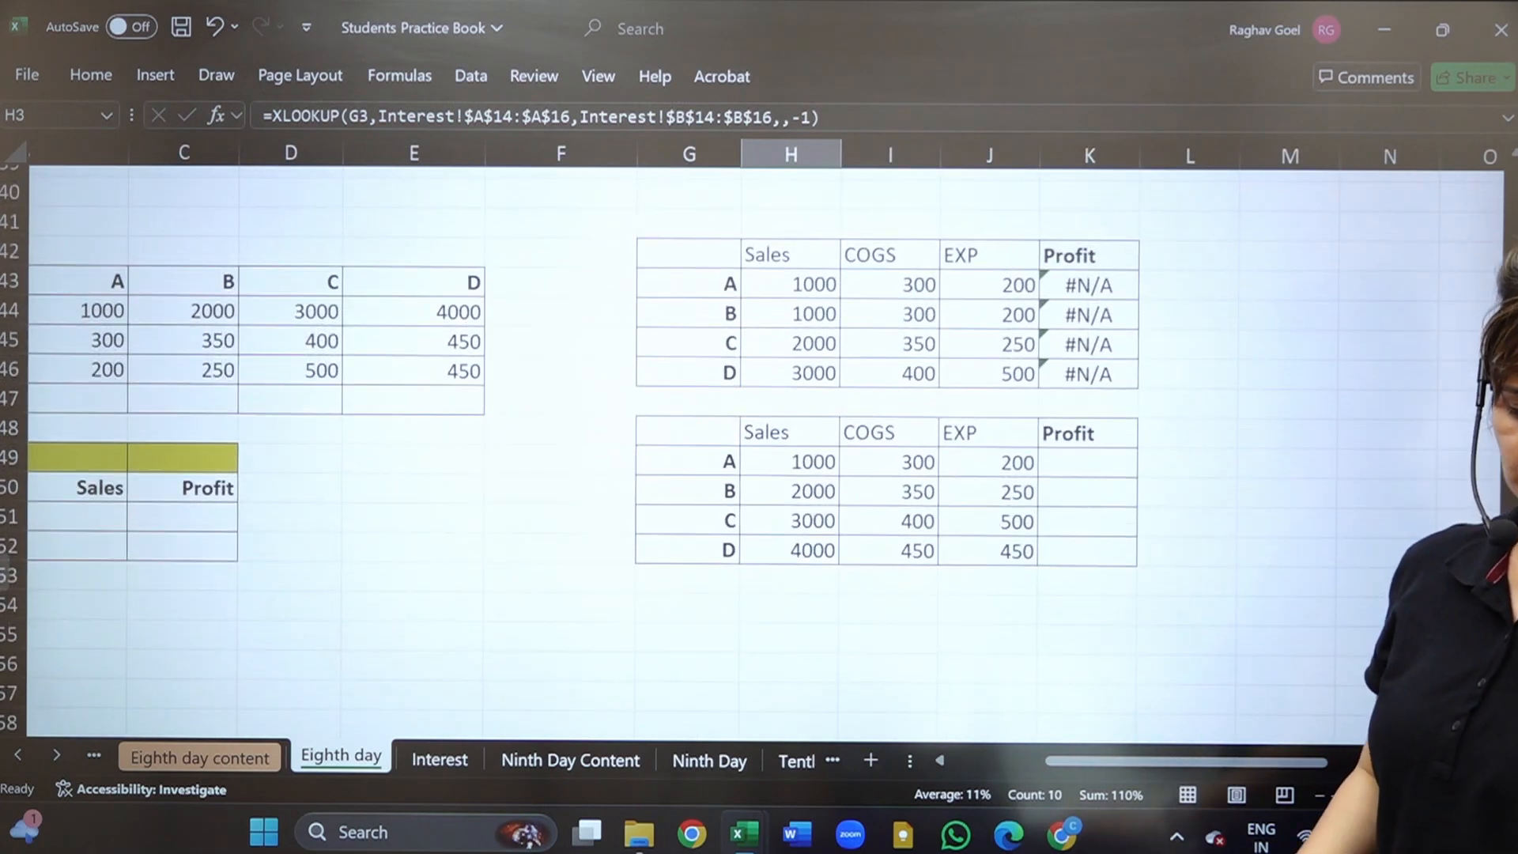
{"action": "scroll", "coordinate": [759, 450], "scroll_direction": "down", "scroll_amount": 1}
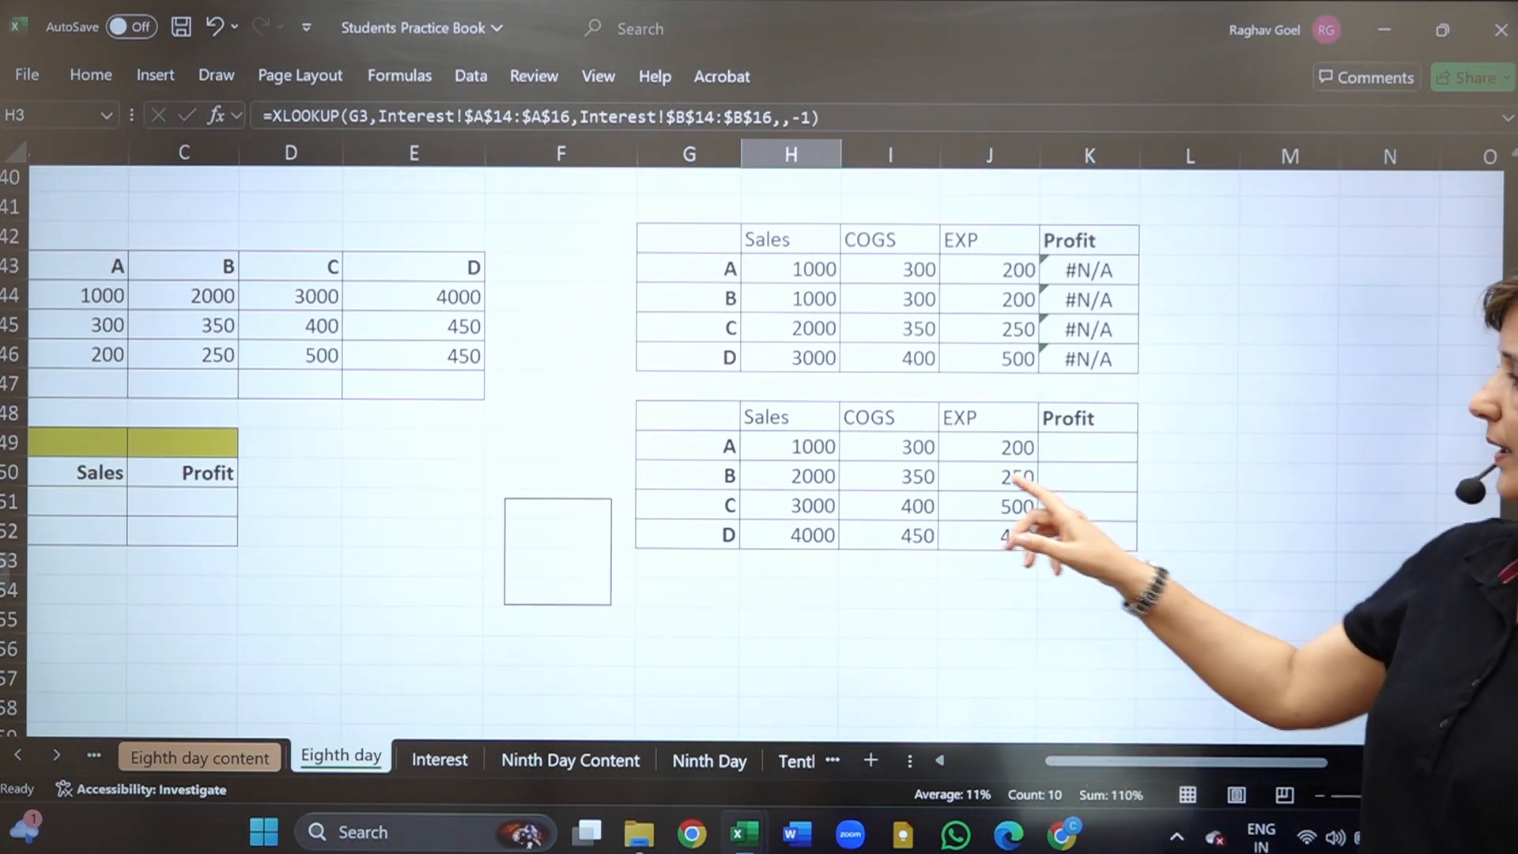
Examine the Sales, COGS and EXP headings and the row label A of the second result table in G48:K52.
{"action": "right_click", "coordinate": [557, 556]}
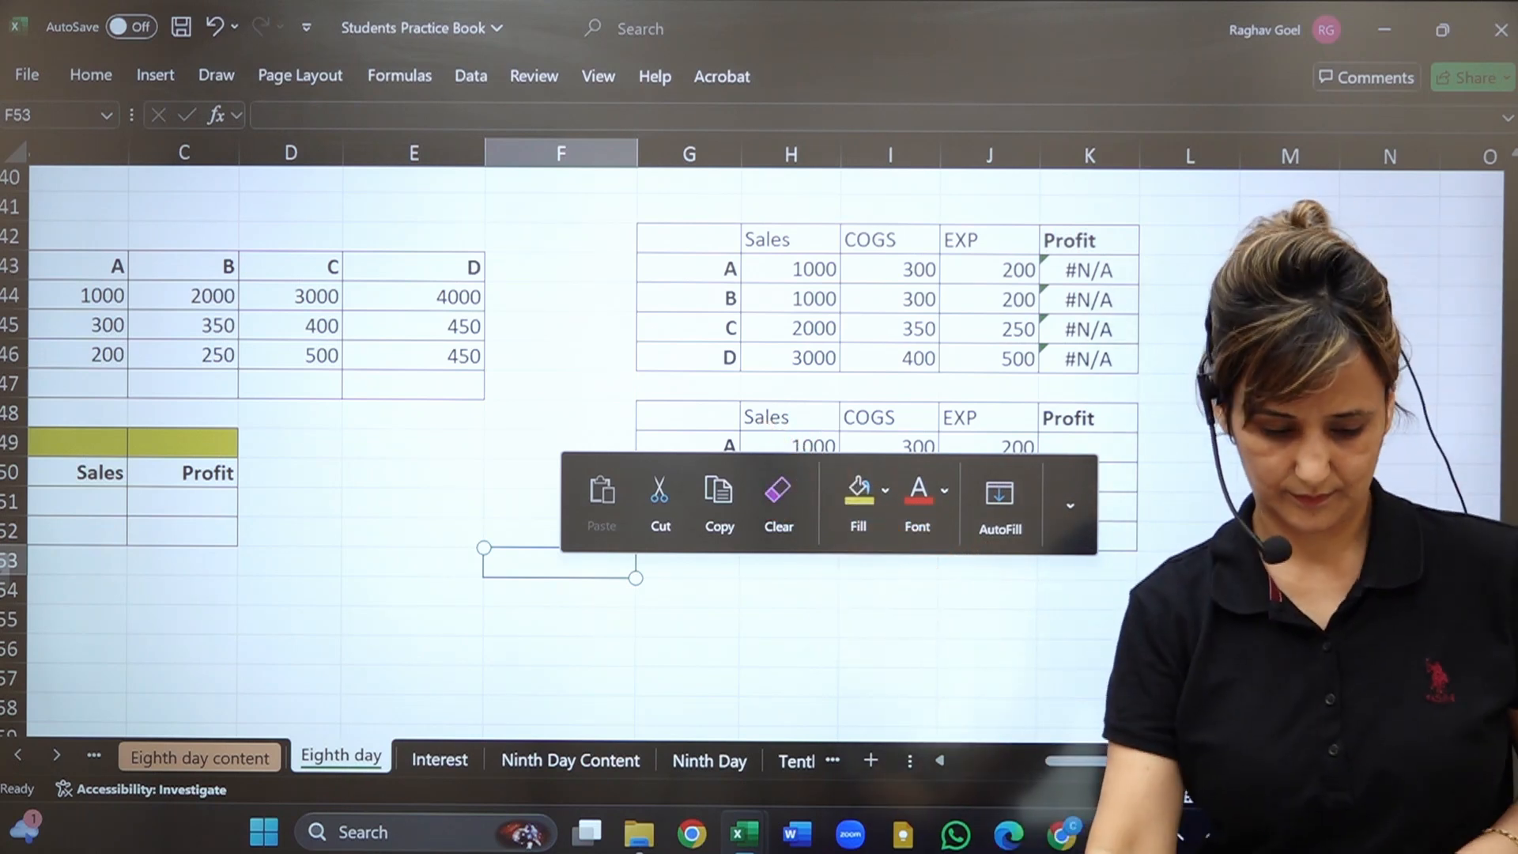
{"action": "left_click", "coordinate": [346, 611]}
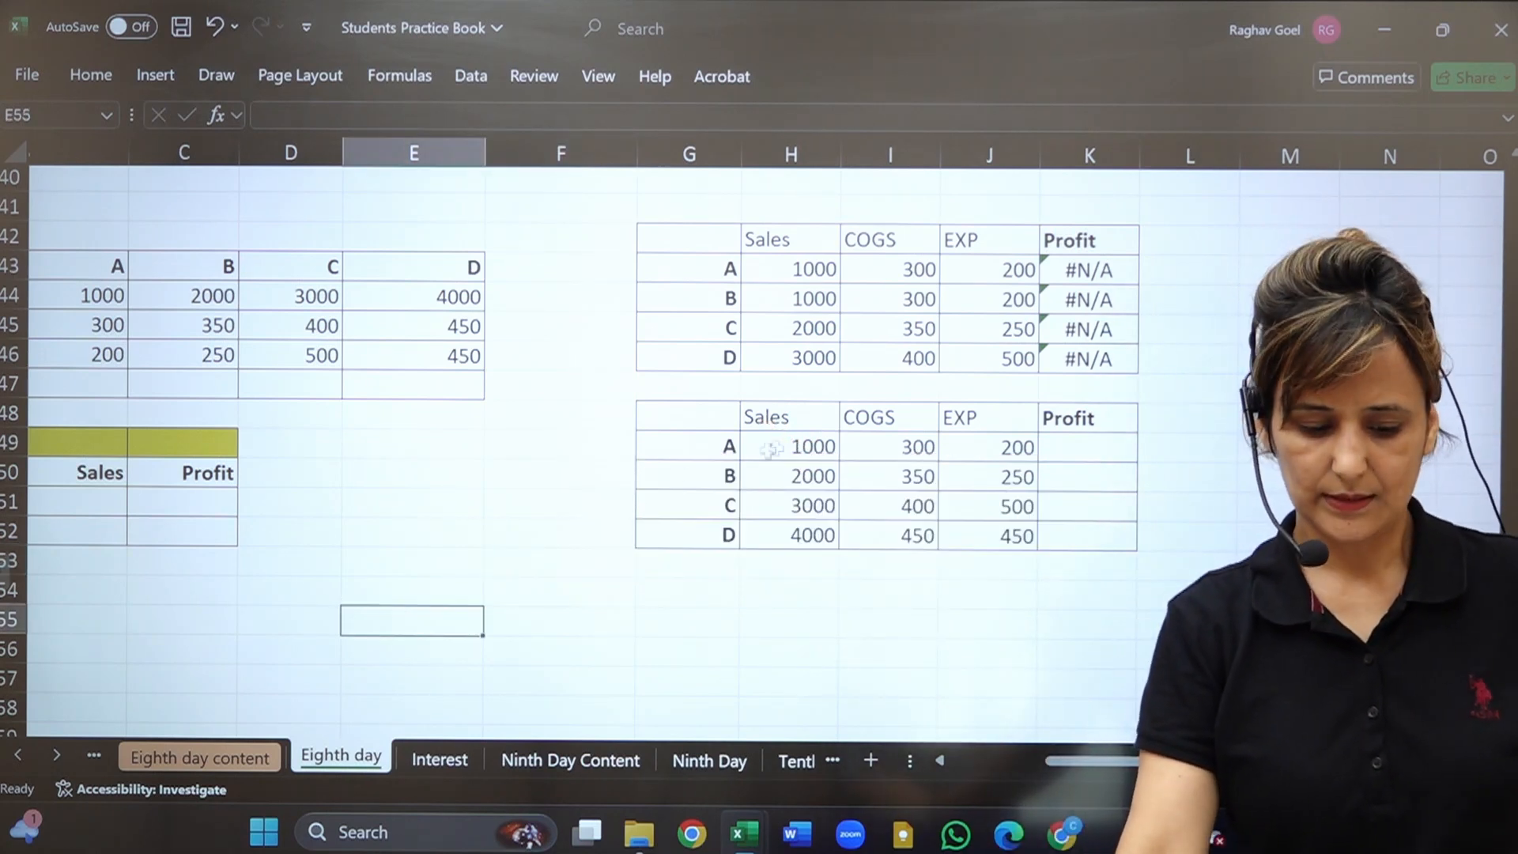
{"action": "left_click", "coordinate": [820, 425]}
{"action": "left_click", "coordinate": [913, 418]}
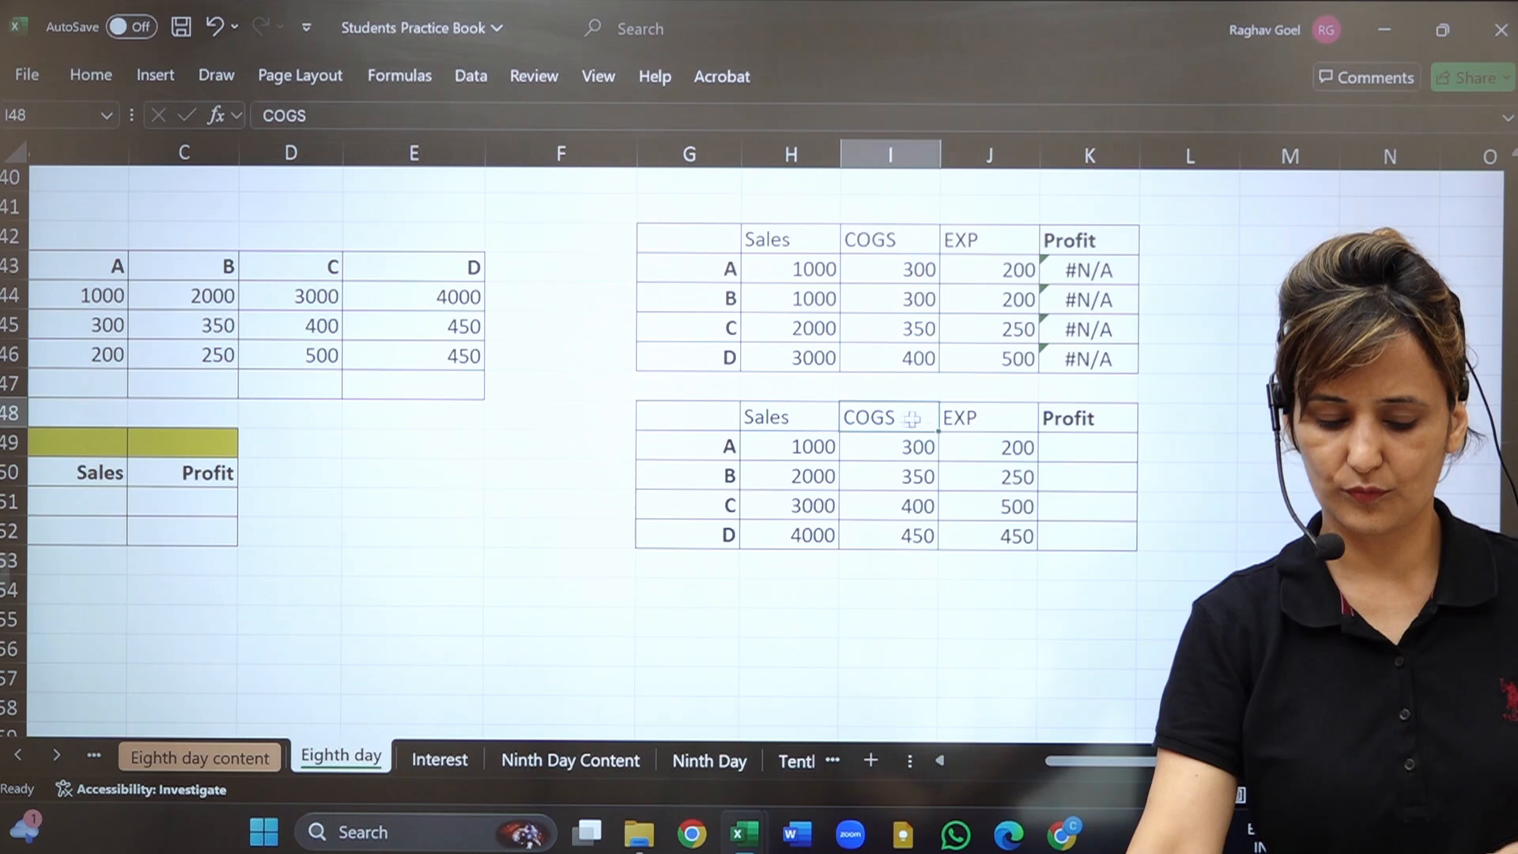
{"action": "left_click", "coordinate": [968, 424]}
{"action": "left_click", "coordinate": [717, 450]}
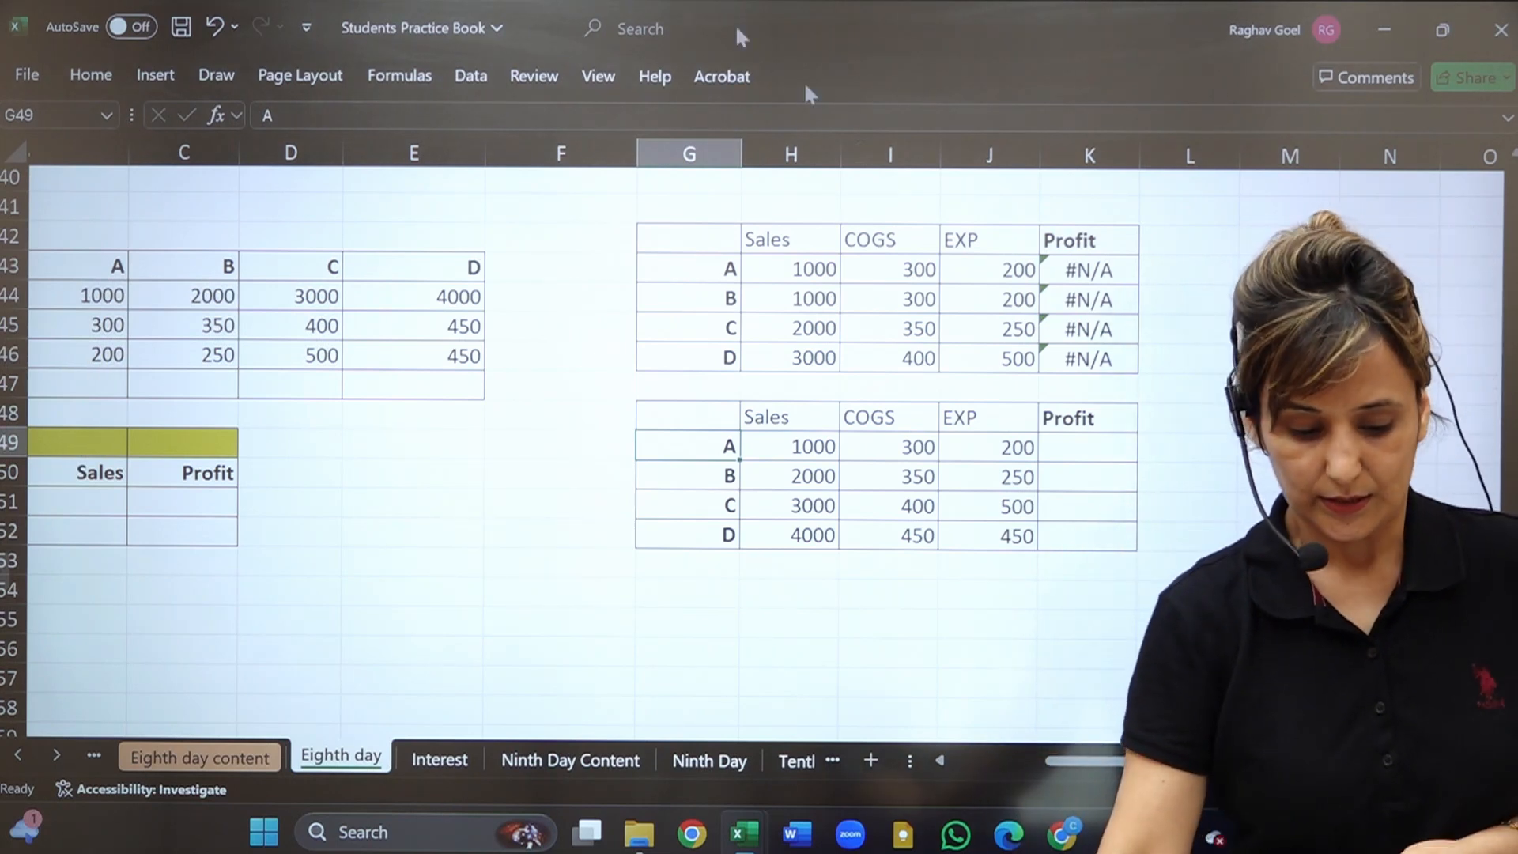
Clear the existing formulas from H49:K52 in the second result table, keeping its headings and row labels.
{"action": "left_click_drag", "start_coordinate": [741, 449], "coordinate": [791, 447]}
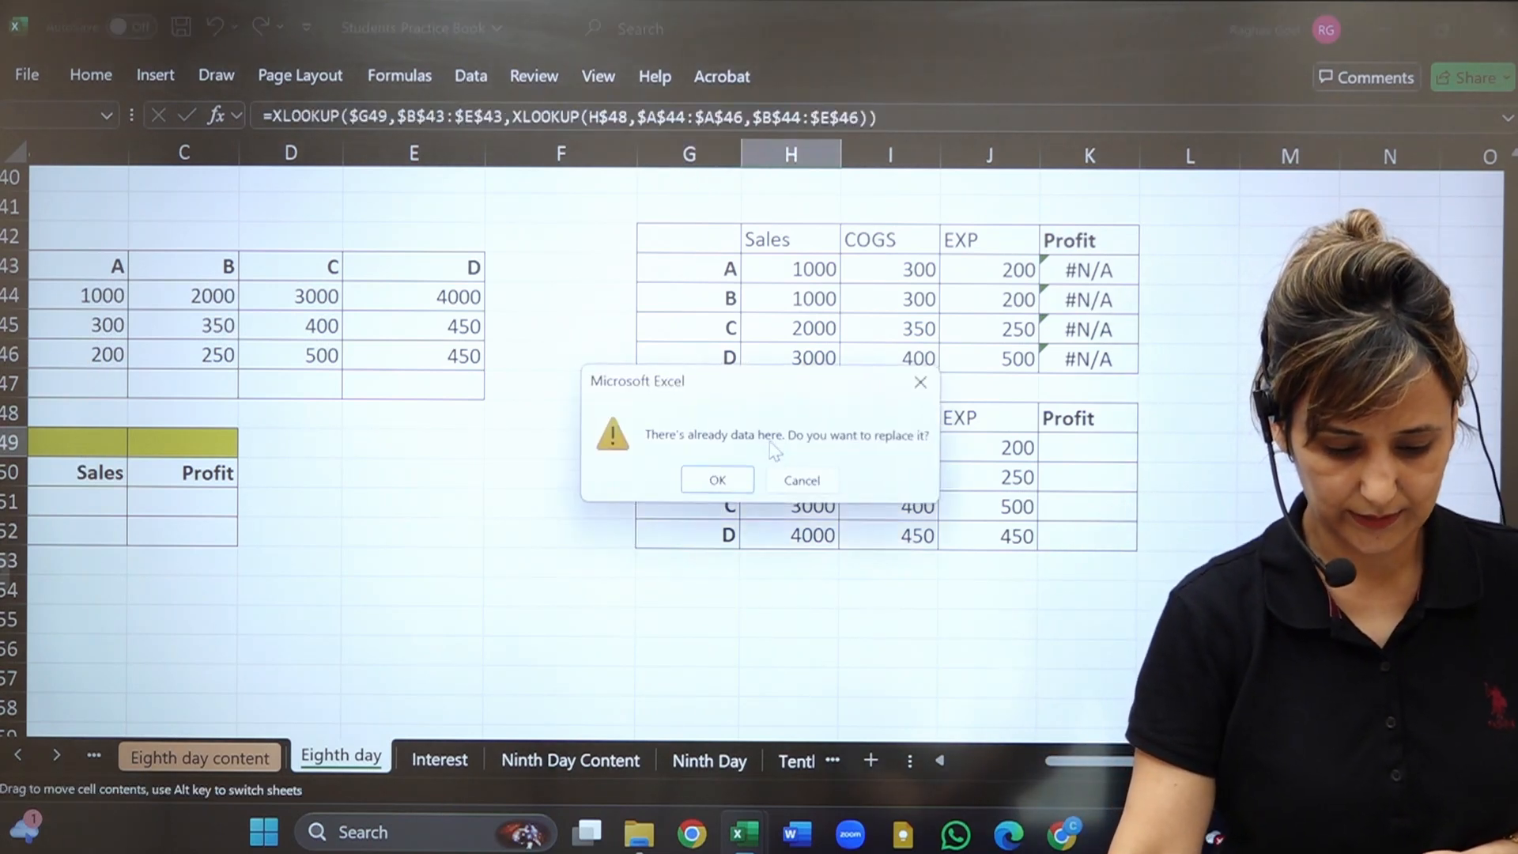
{"action": "left_click", "coordinate": [937, 385]}
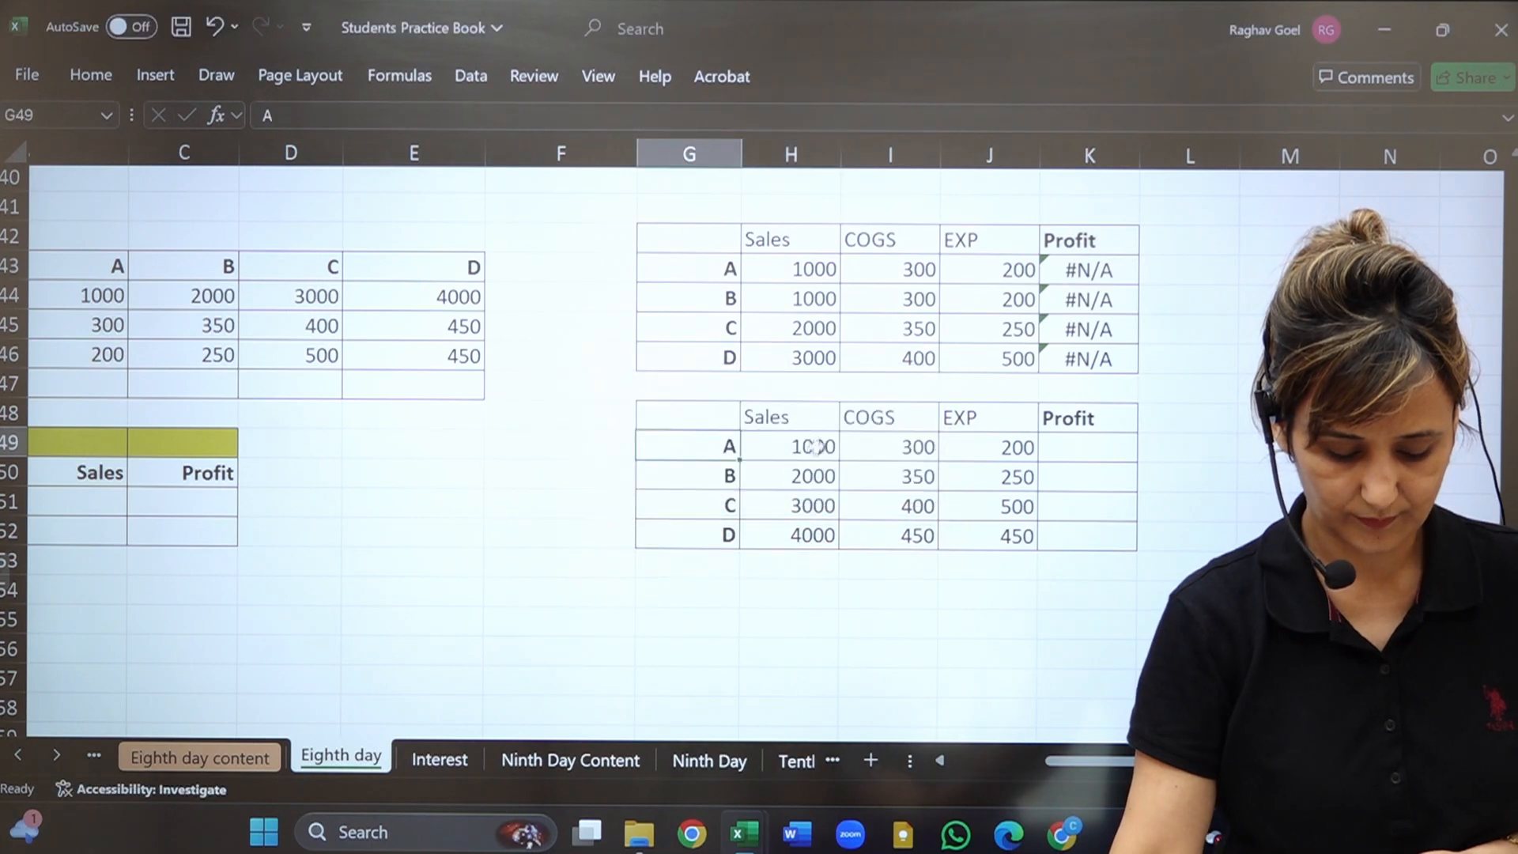
{"action": "left_click", "coordinate": [818, 446]}
{"action": "left_click_drag", "start_coordinate": [904, 491], "coordinate": [1100, 532]}
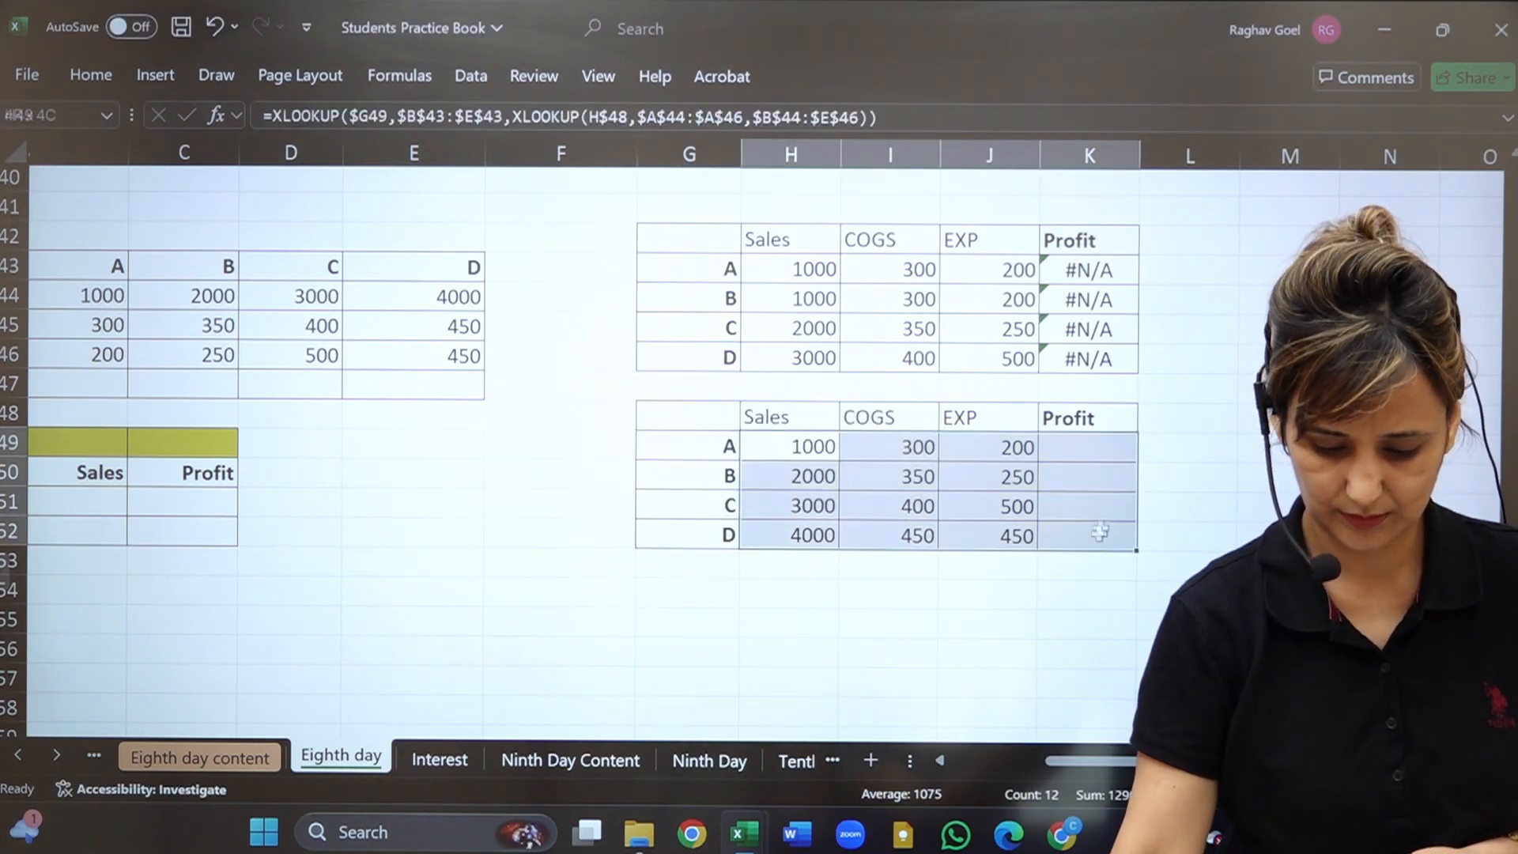
{"action": "key", "text": "Delete"}
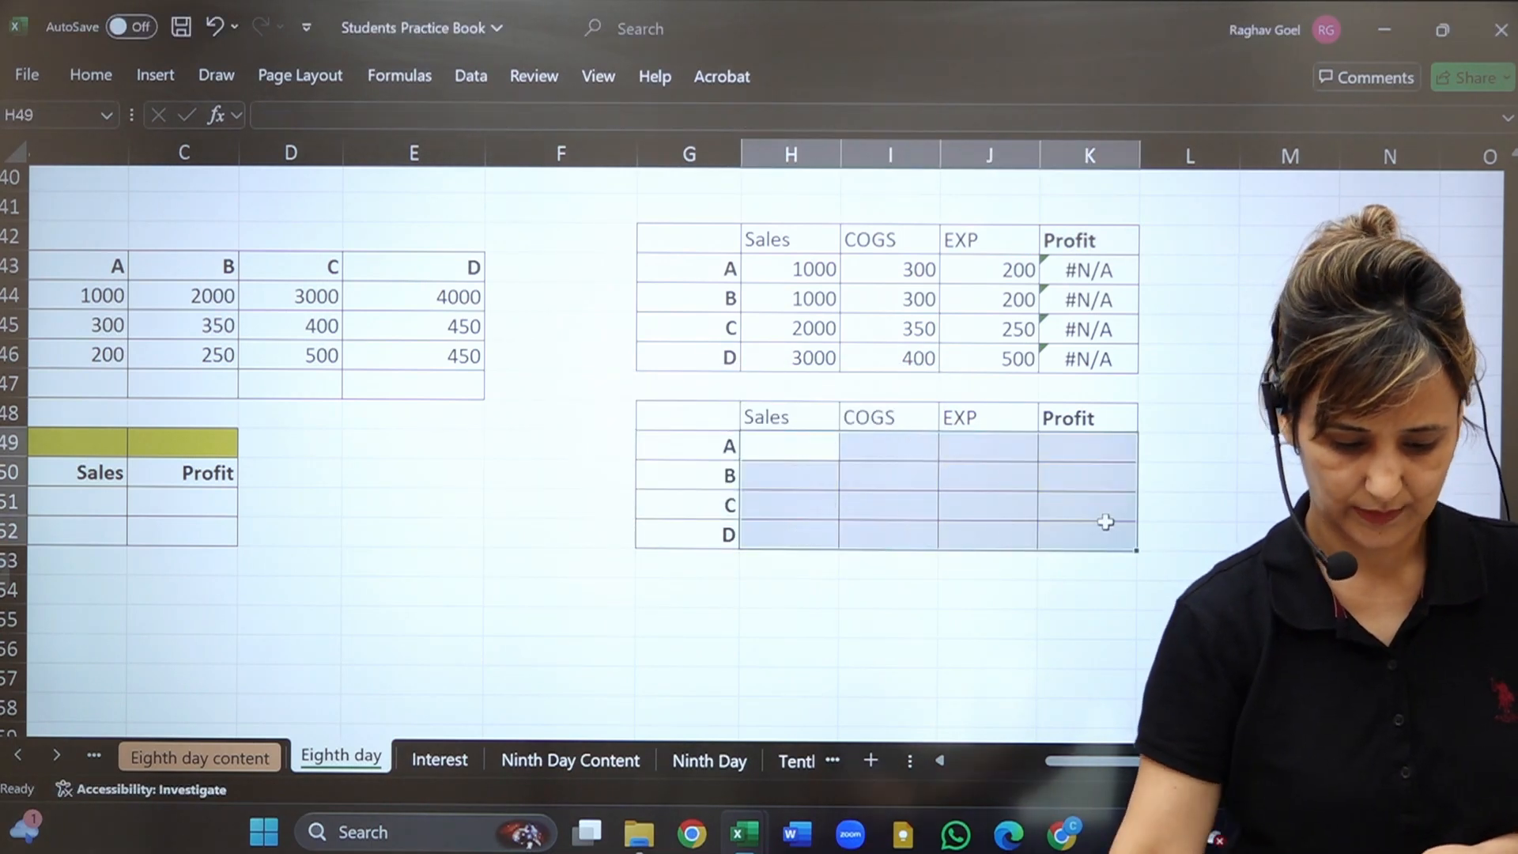
Start an XLOOKUP formula in H49 with the row label $G49, column locked, as the lookup value.
{"action": "left_click", "coordinate": [772, 457]}
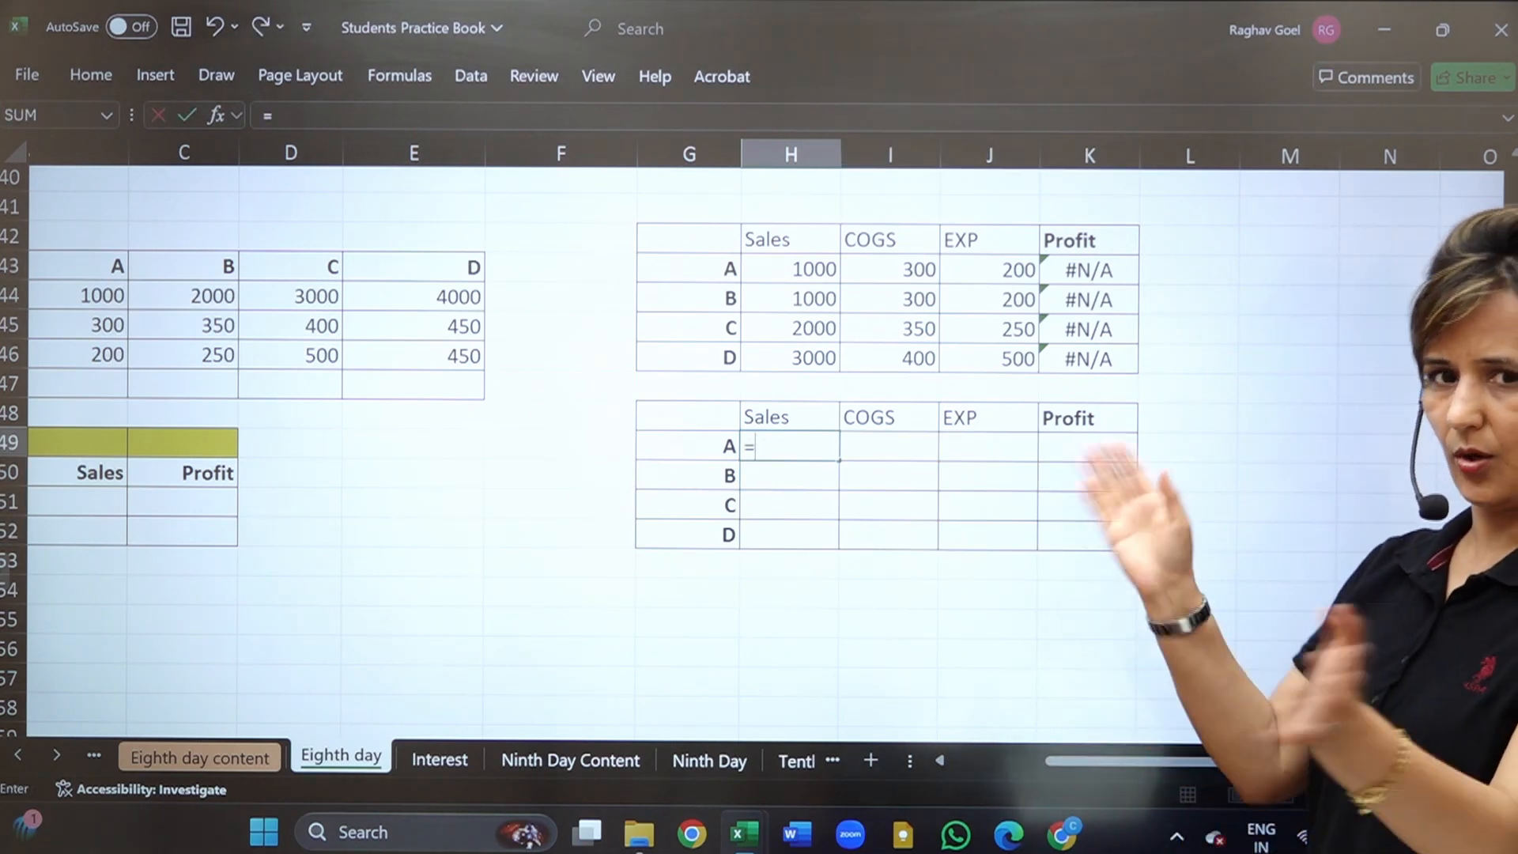
{"action": "type", "text": "="}
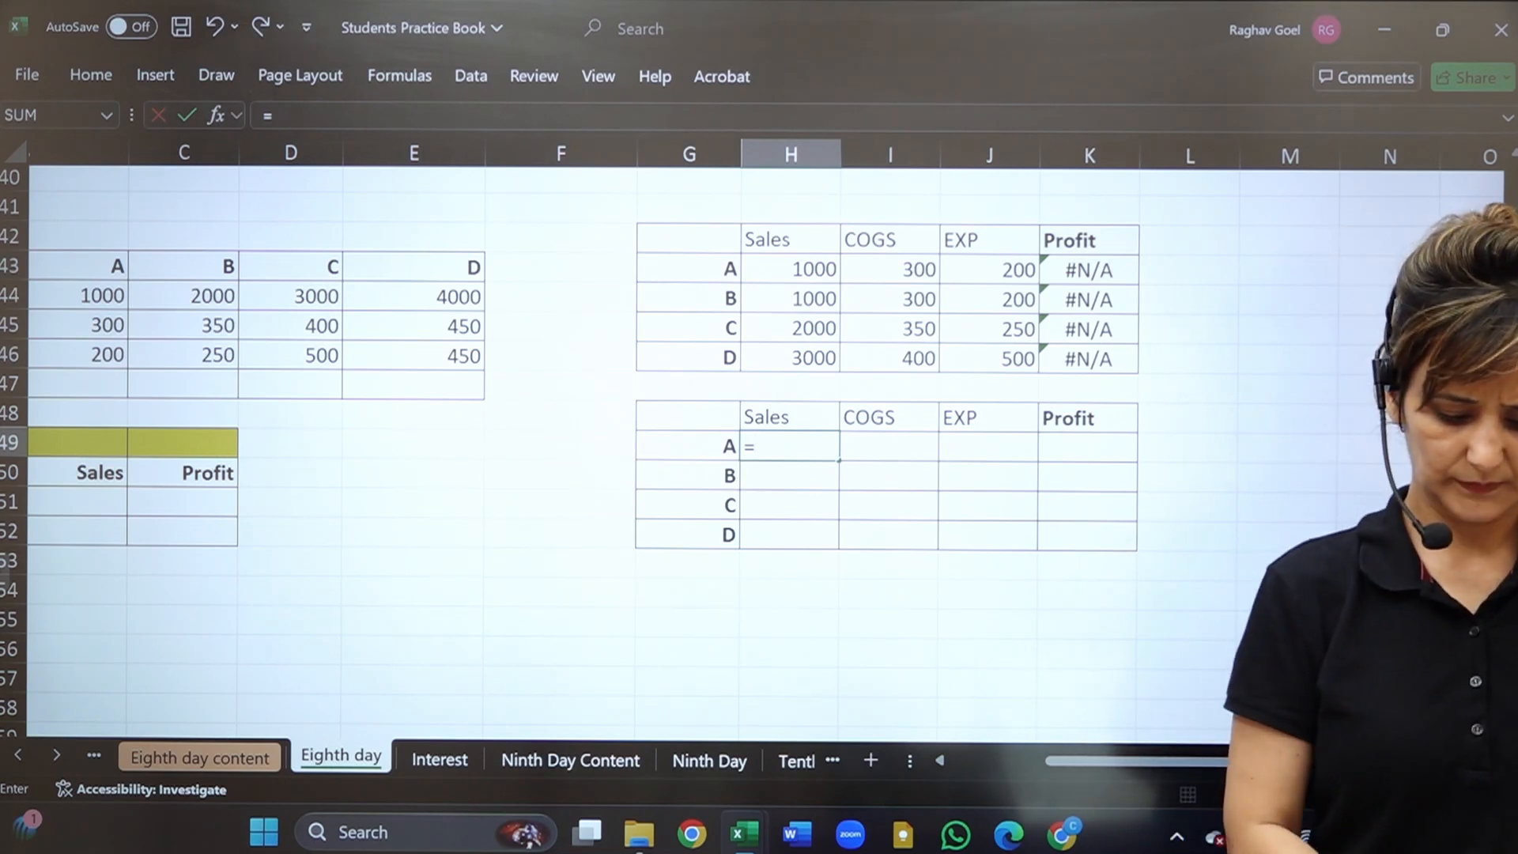
{"action": "type", "text": "xl"}
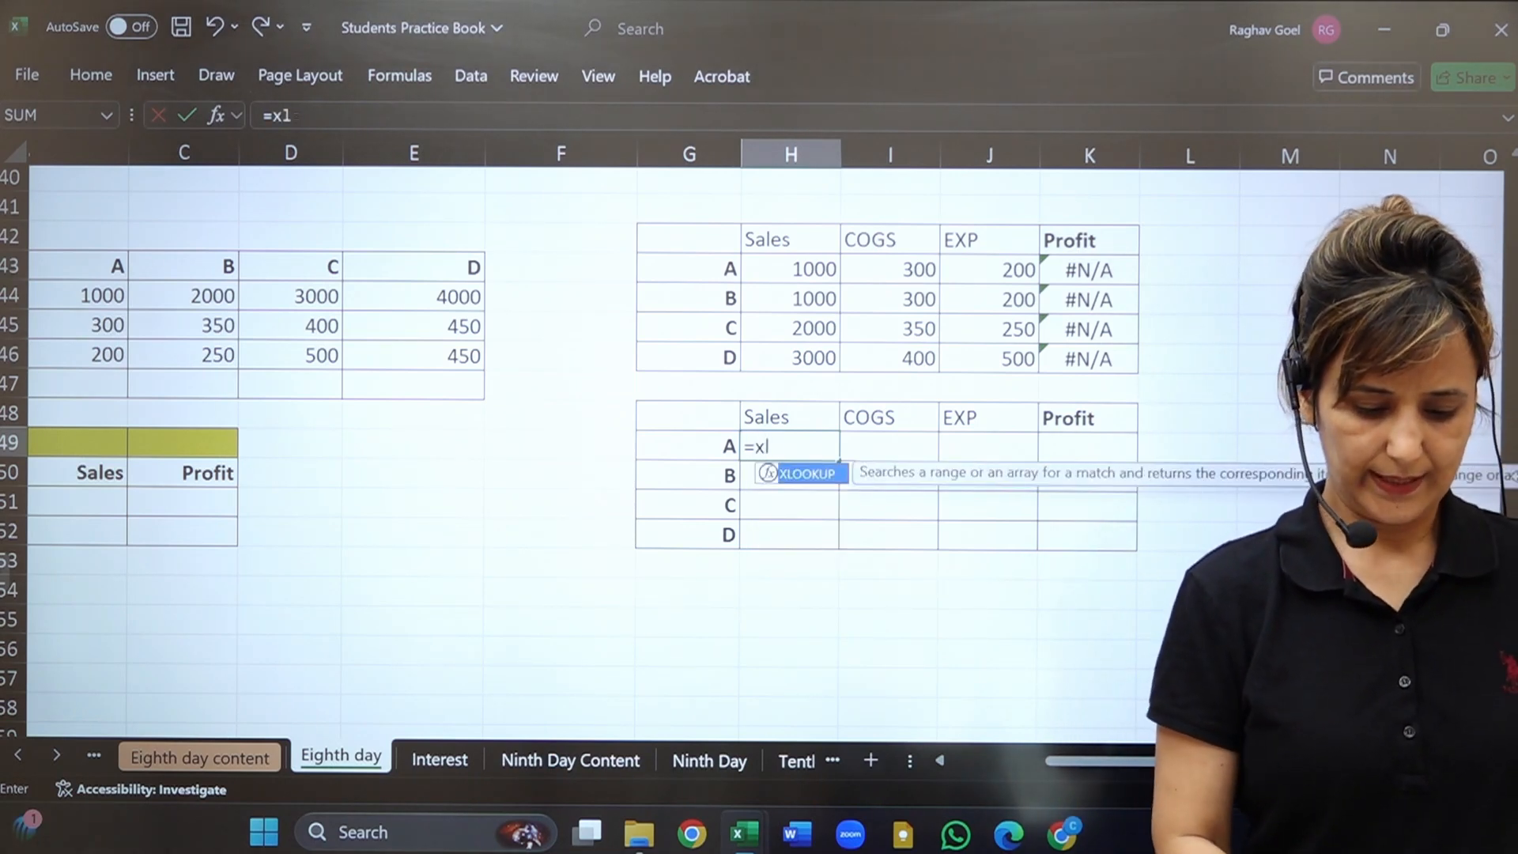
{"action": "key", "text": "Tab"}
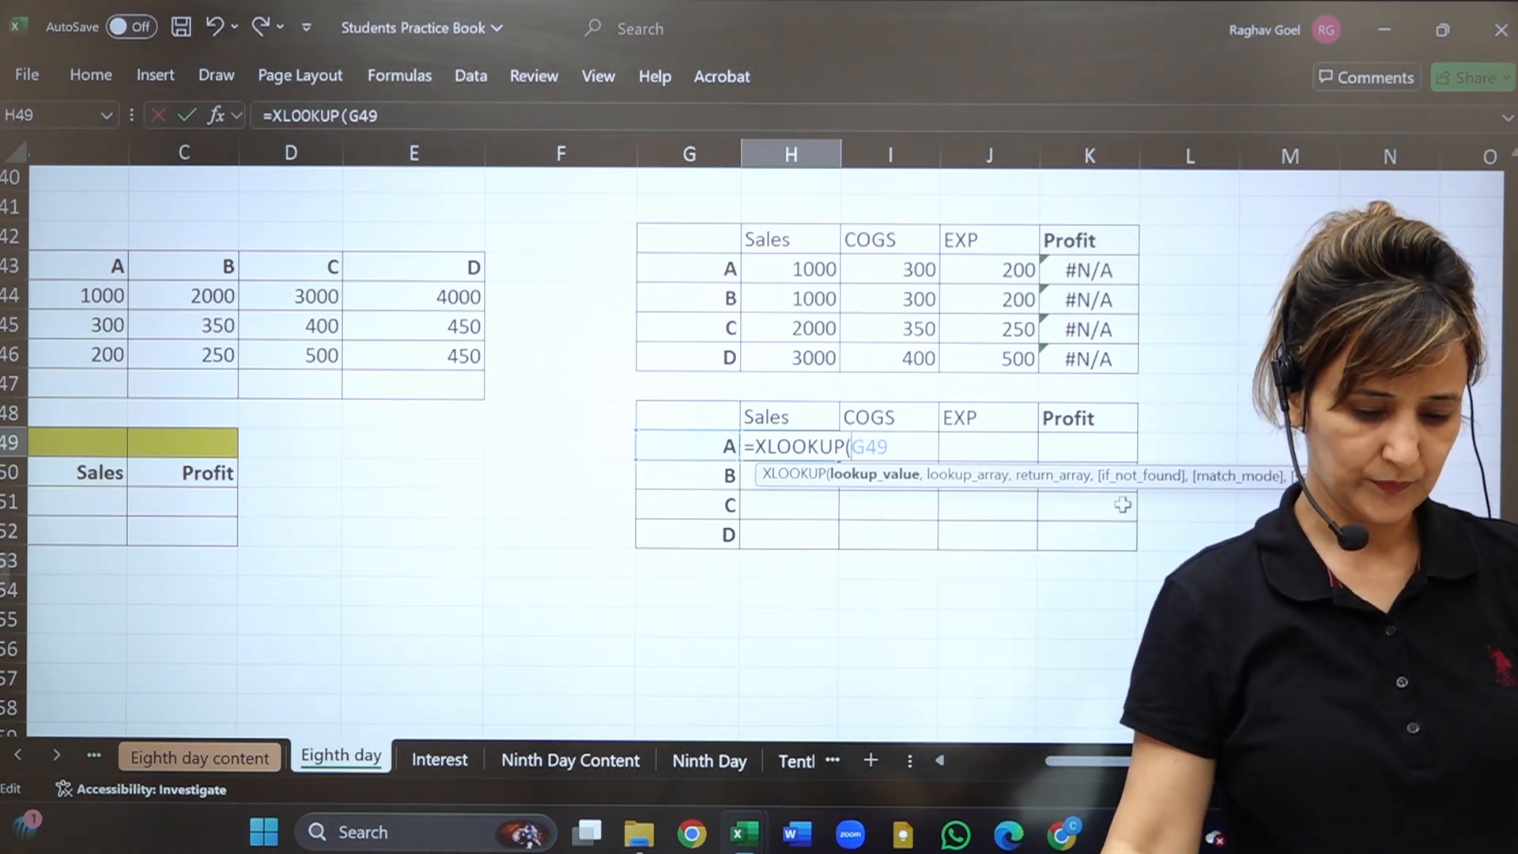
{"action": "type", "text": "$G49"}
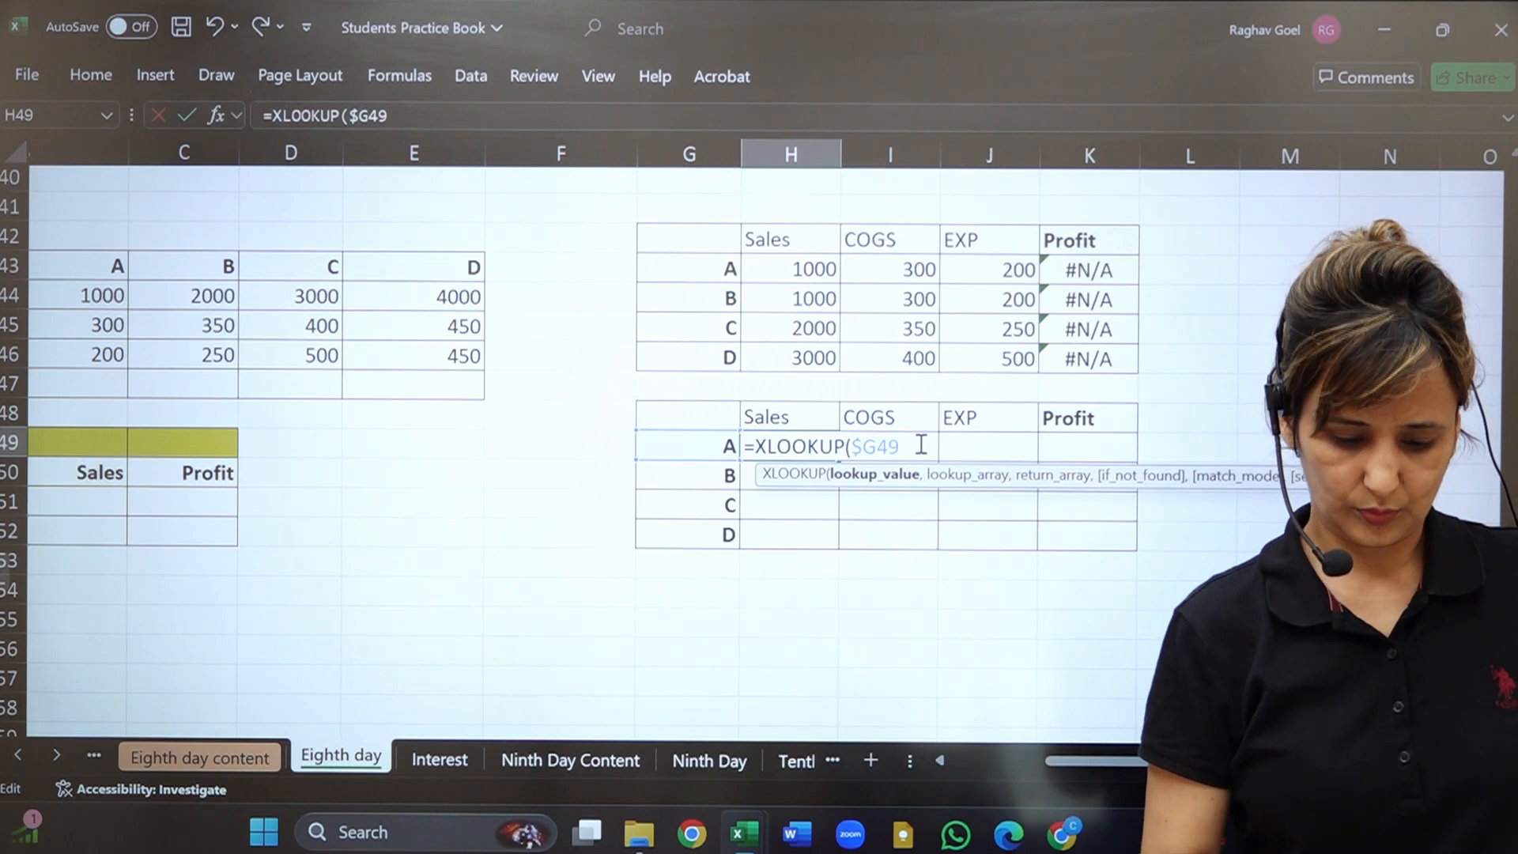
{"action": "type", "text": ","}
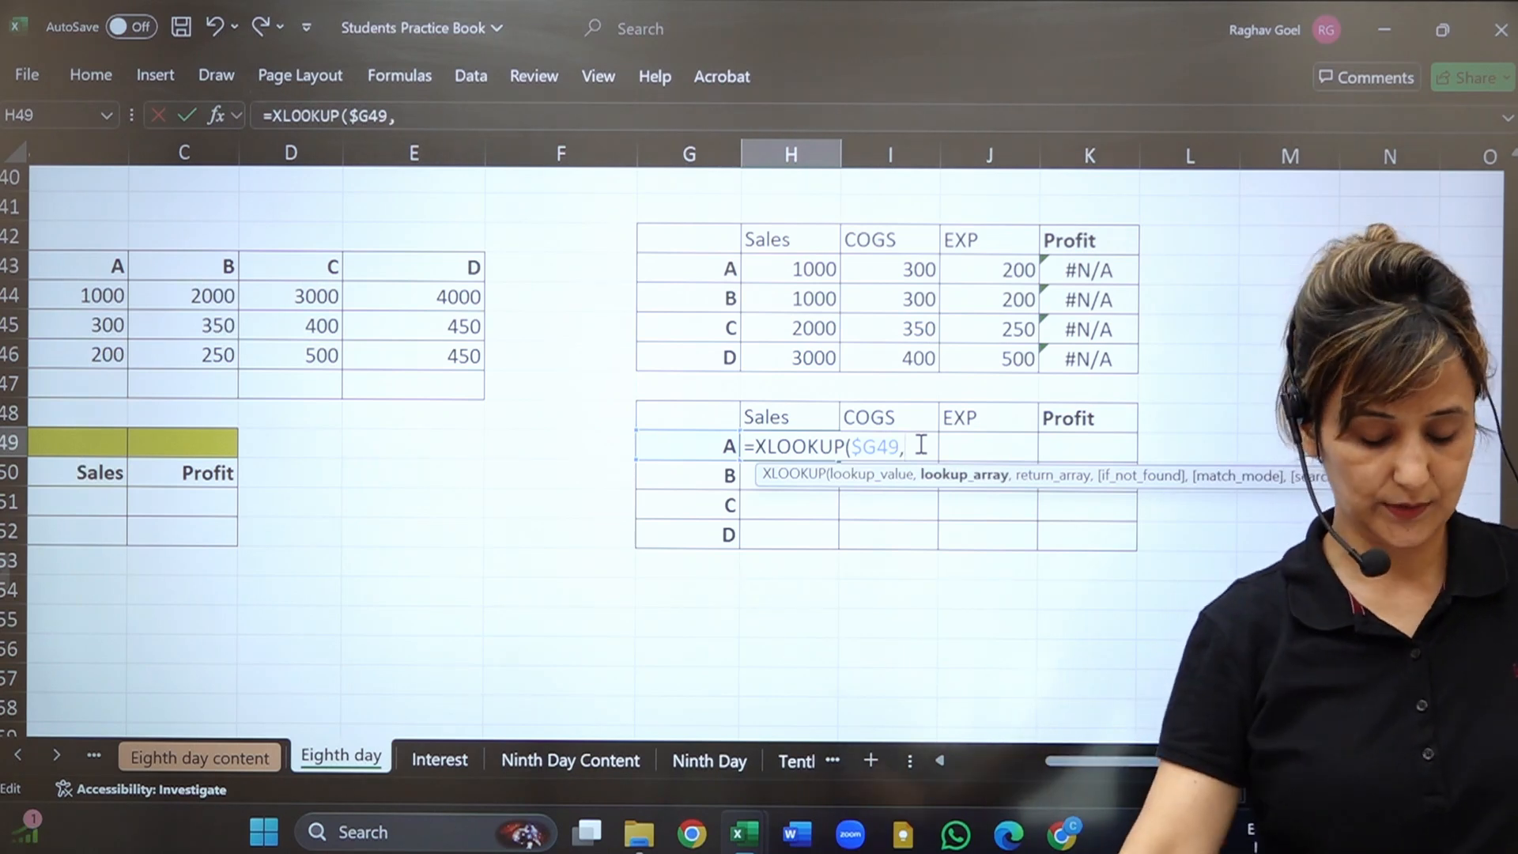
{"action": "scroll", "coordinate": [283, 399], "scroll_direction": "up", "scroll_amount": 1}
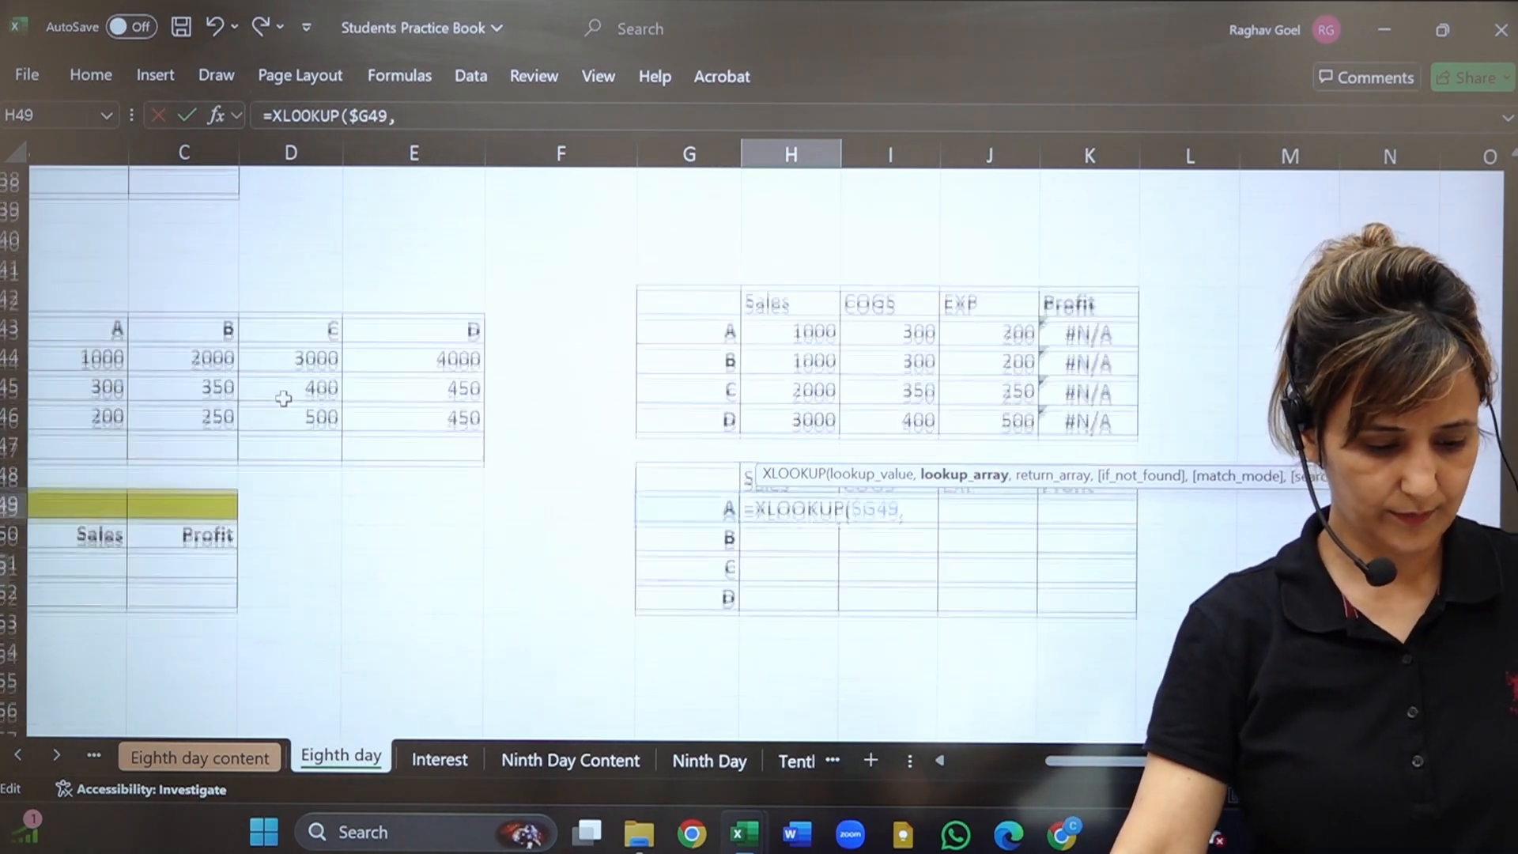
{"action": "left_click_drag", "start_coordinate": [1135, 771], "coordinate": [1014, 794]}
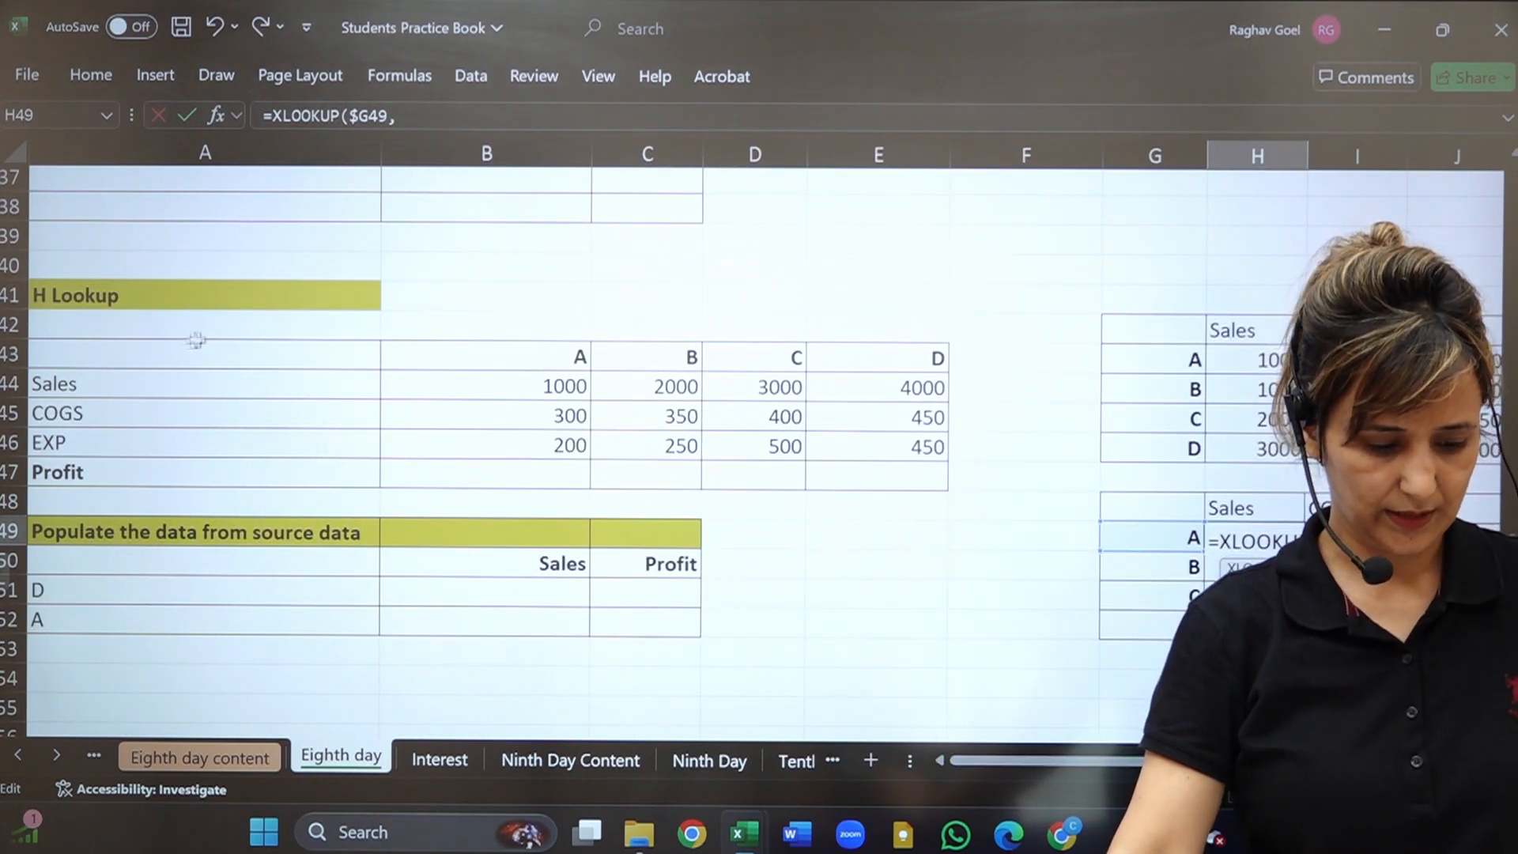
{"action": "left_click_drag", "start_coordinate": [241, 379], "coordinate": [722, 367]}
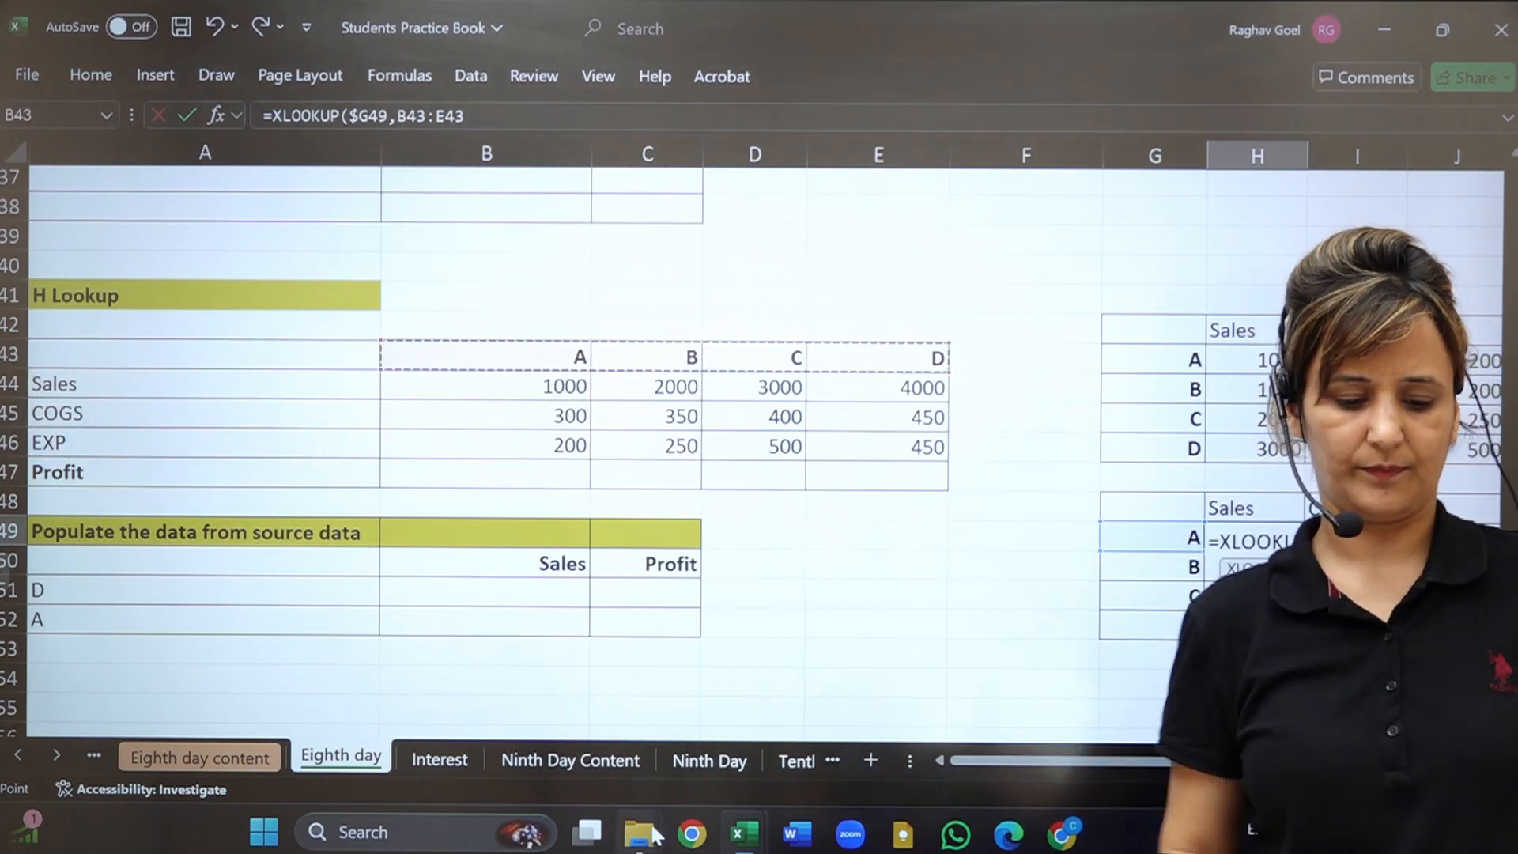
{"action": "mouse_move", "coordinate": [655, 836]}
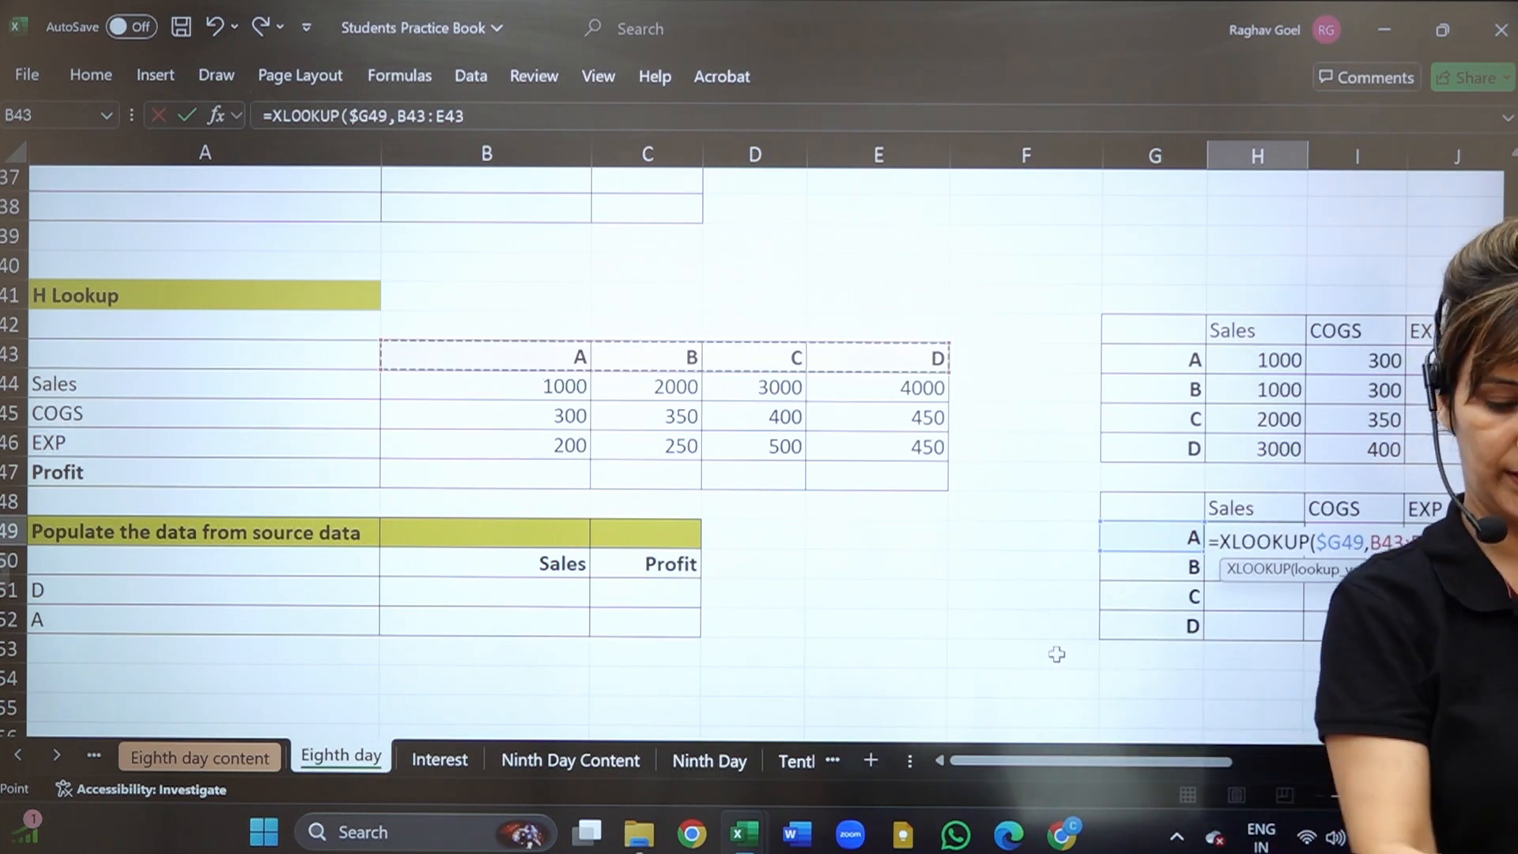
{"action": "scroll", "coordinate": [1056, 654], "scroll_direction": "right", "scroll_amount": 4}
{"action": "scroll", "coordinate": [1057, 653], "scroll_direction": "down", "scroll_amount": 1}
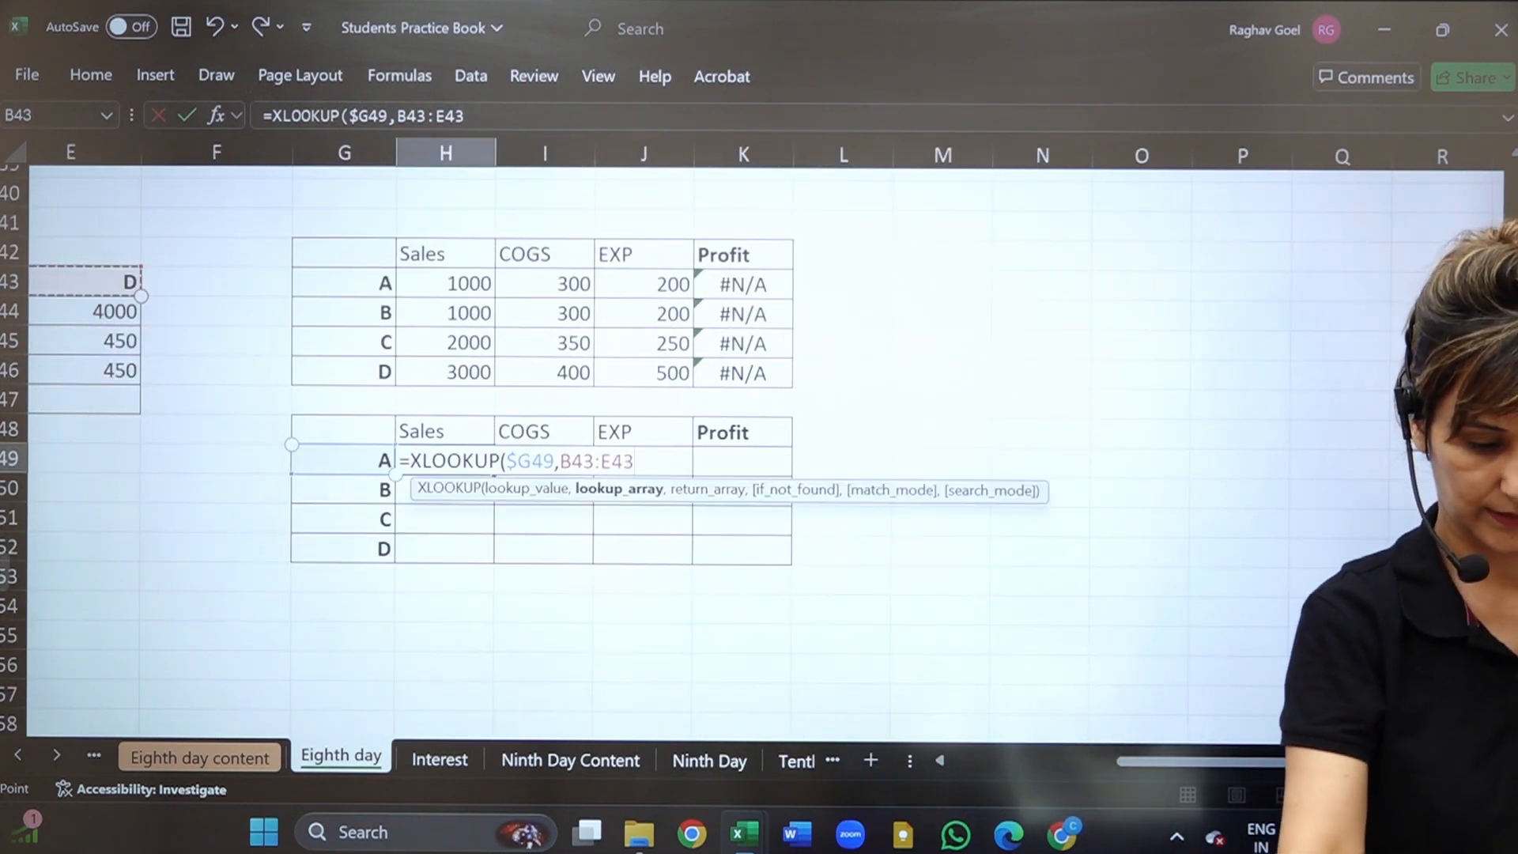
{"action": "scroll", "coordinate": [759, 443], "scroll_direction": "left", "scroll_amount": 6}
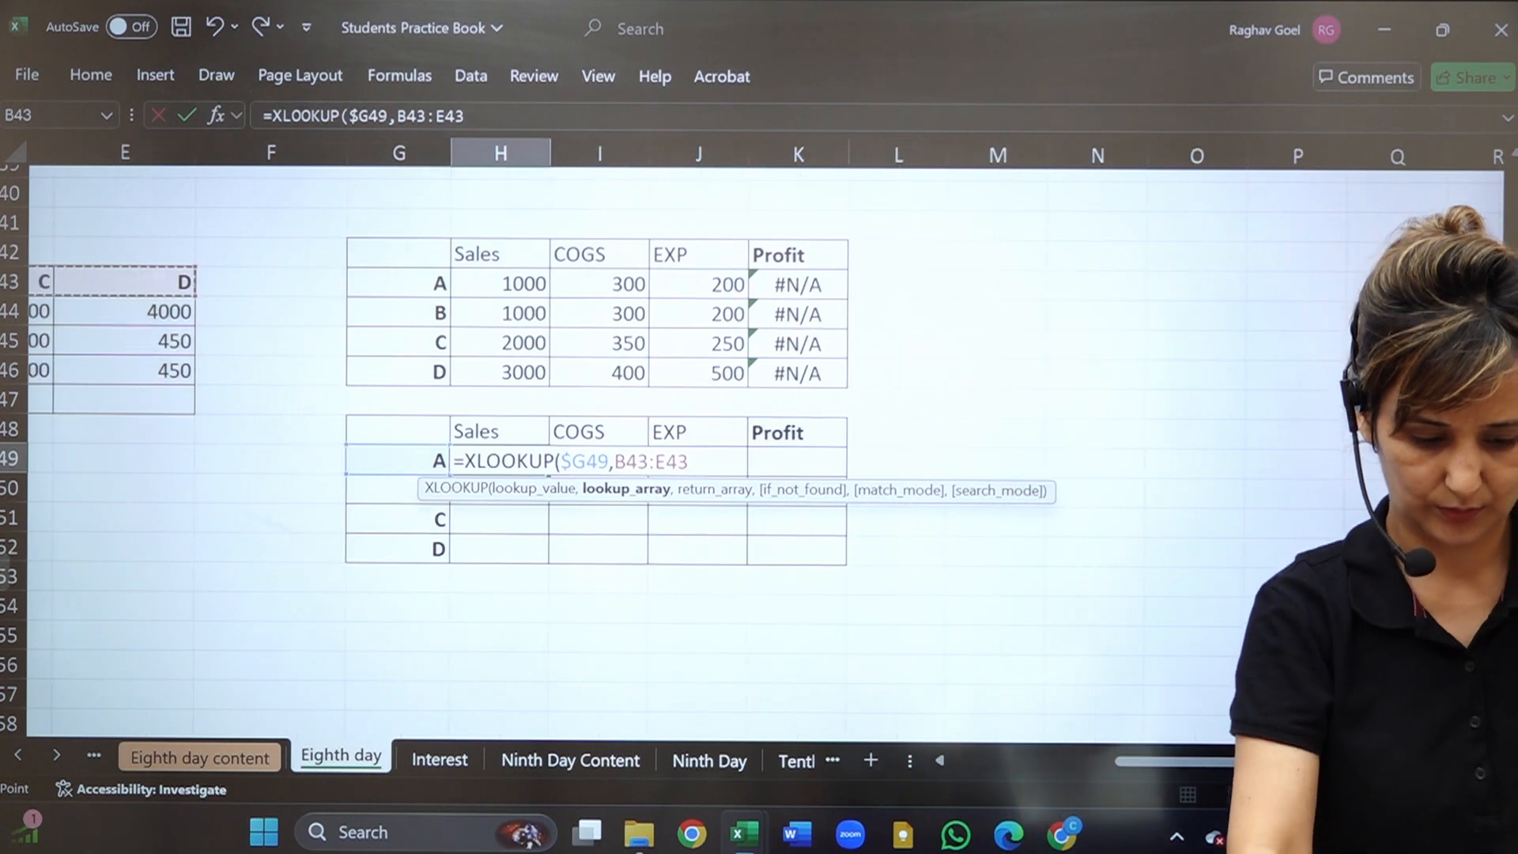
{"action": "scroll", "coordinate": [759, 442], "scroll_direction": "left", "scroll_amount": 2}
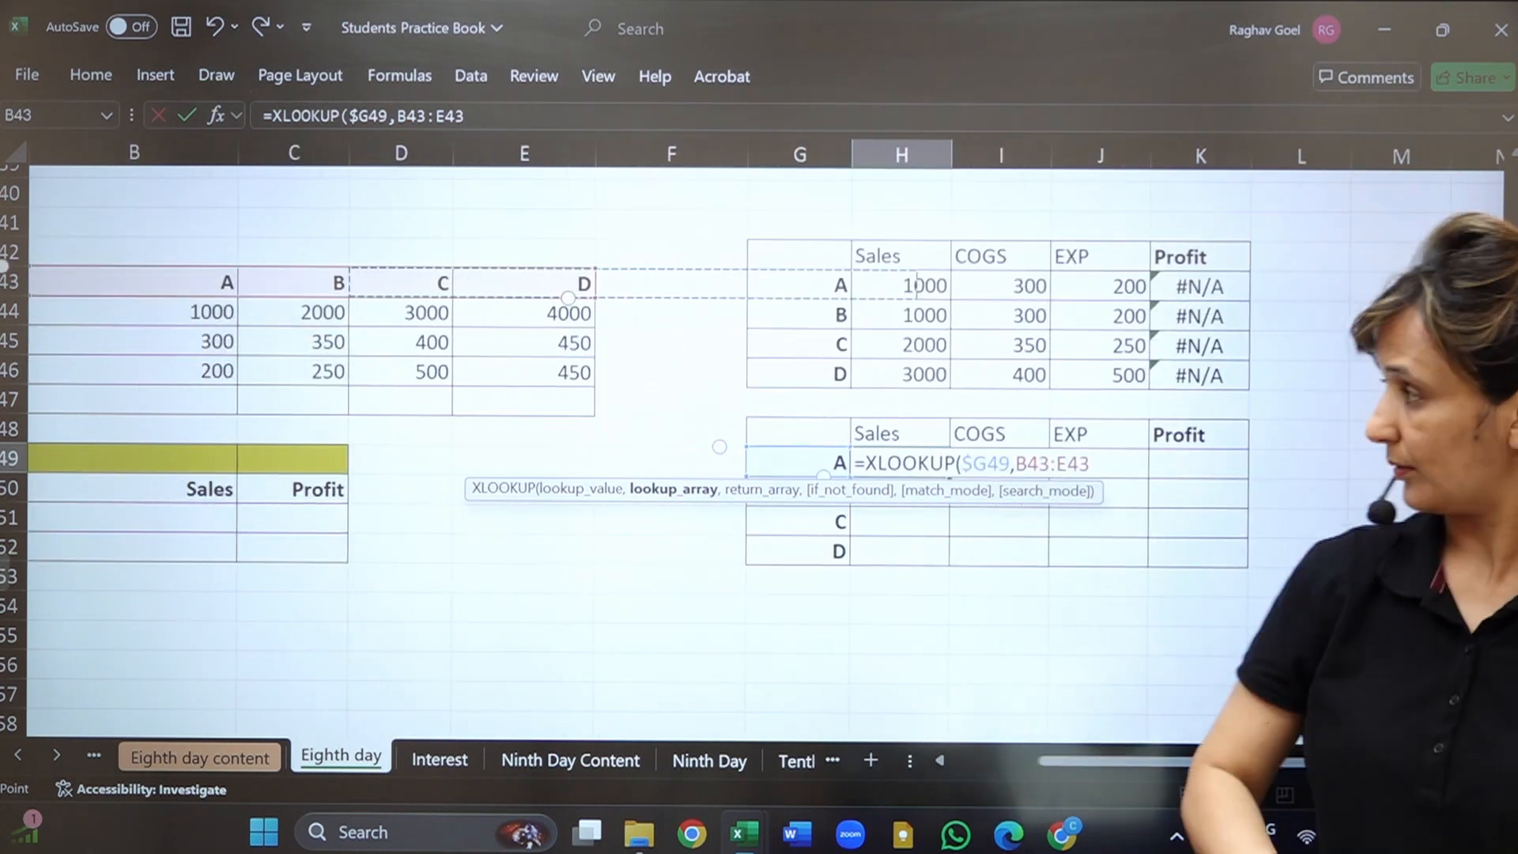
{"action": "key", "text": "BackSpace"}
{"action": "key", "text": "BackSpace"}
{"action": "key", "text": "BackSpace"}
{"action": "key", "text": "BackSpace"}
{"action": "key", "text": "BackSpace"}
{"action": "key", "text": "BackSpace"}
{"action": "key", "text": "BackSpace"}
{"action": "key", "text": "BackSpace"}
{"action": "key", "text": "BackSpace"}
{"action": "key", "text": "BackSpace"}
{"action": "key", "text": "BackSpace"}
{"action": "key", "text": "BackSpace"}
{"action": "key", "text": "BackSpace"}
{"action": "key", "text": "BackSpace"}
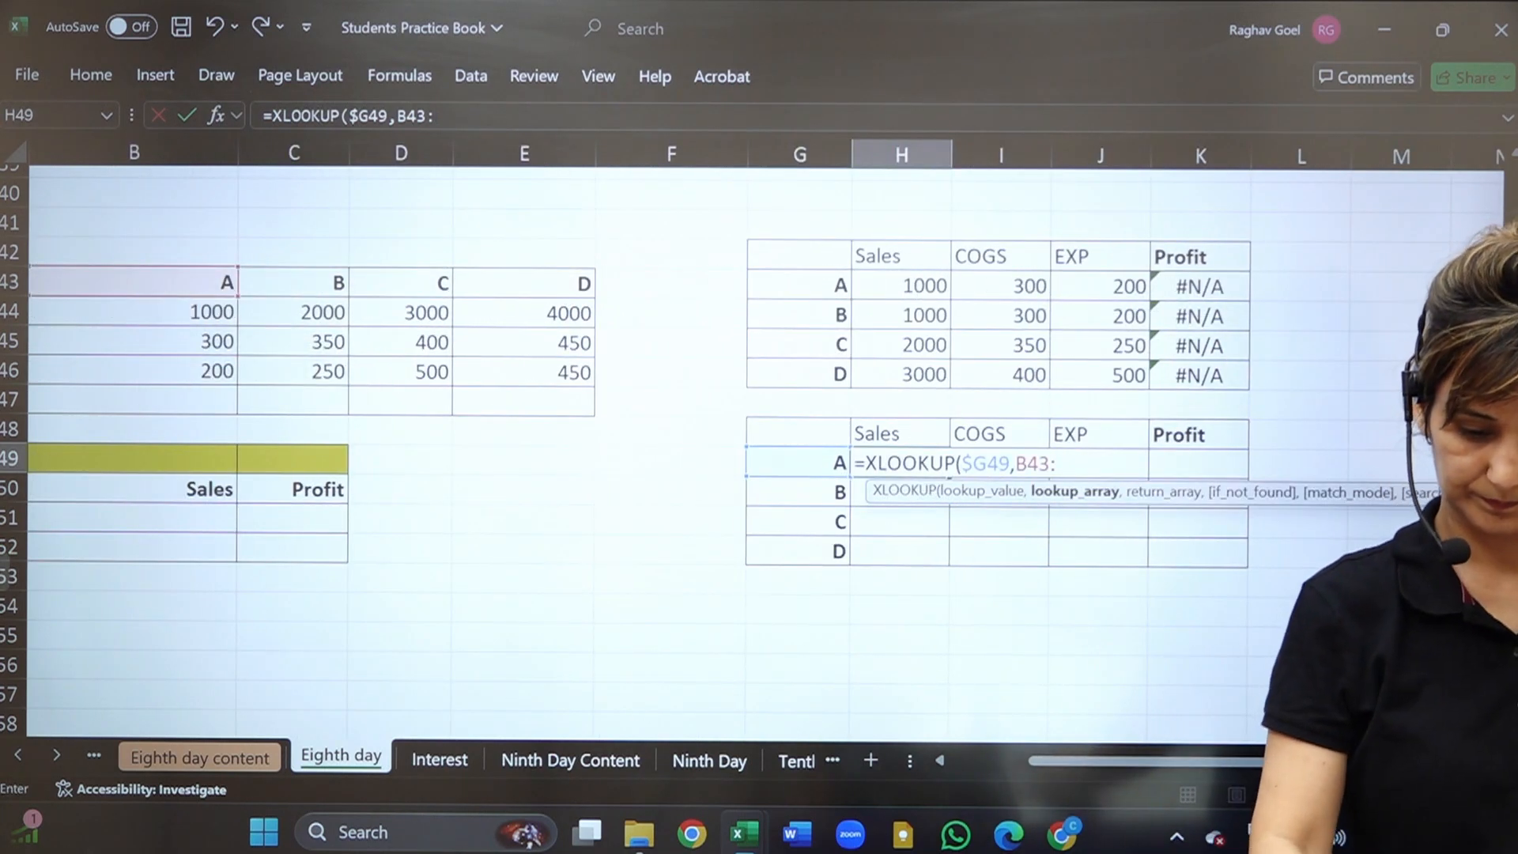
{"action": "key", "text": "BackSpace"}
{"action": "key", "text": "BackSpace"}
{"action": "key", "text": "BackSpace"}
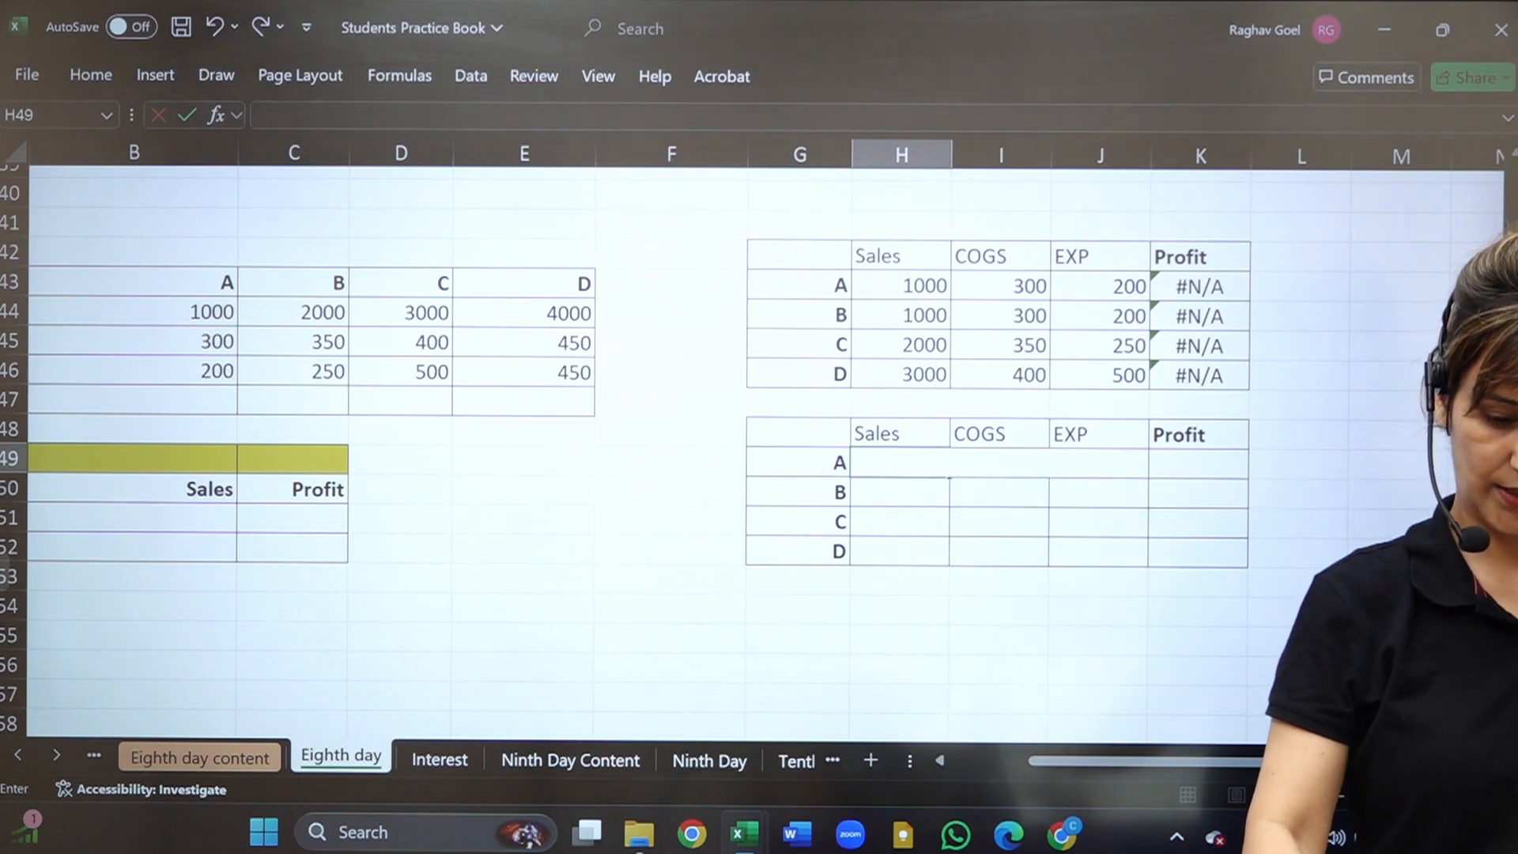
{"action": "key", "text": "Escape"}
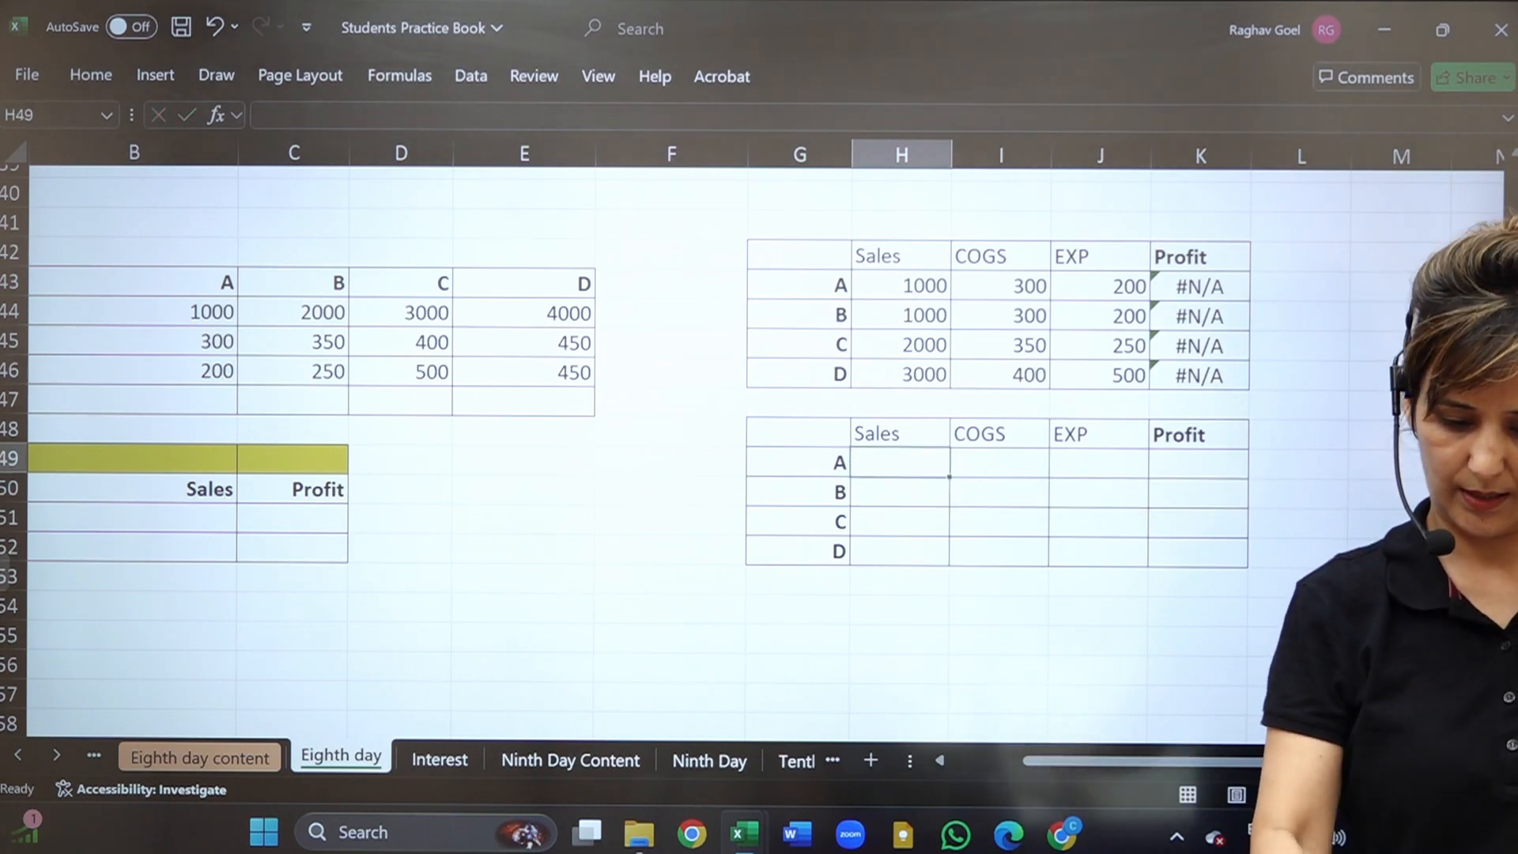
Start an XLOOKUP in H49 with column-locked $G49 as the lookup value and the source header row $B$43:$E$43 as the lookup array.
{"action": "type", "text": "=x"}
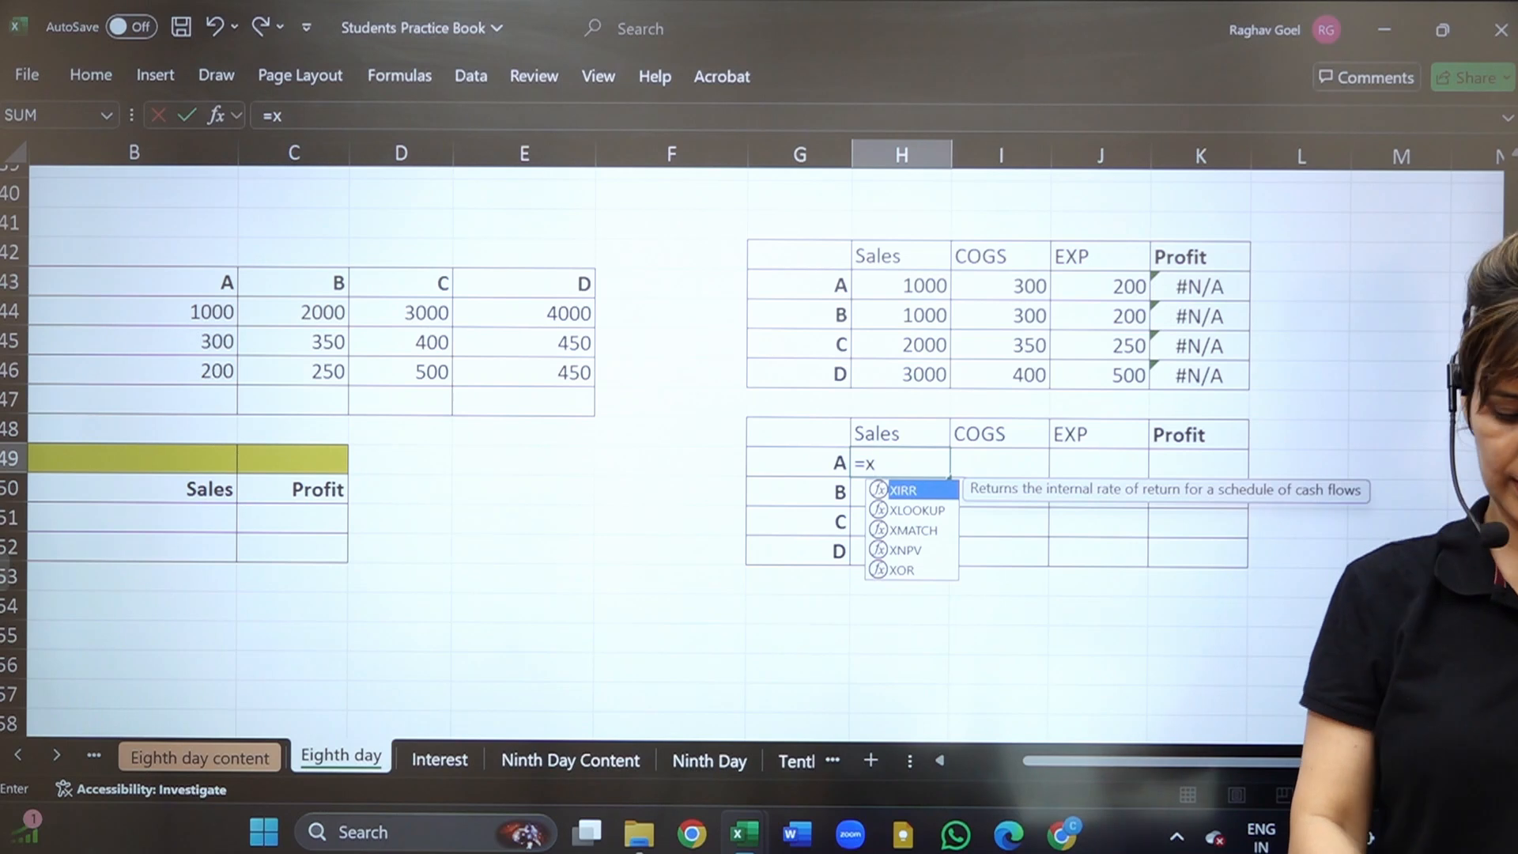
{"action": "type", "text": "loo"}
{"action": "key", "text": "Tab"}
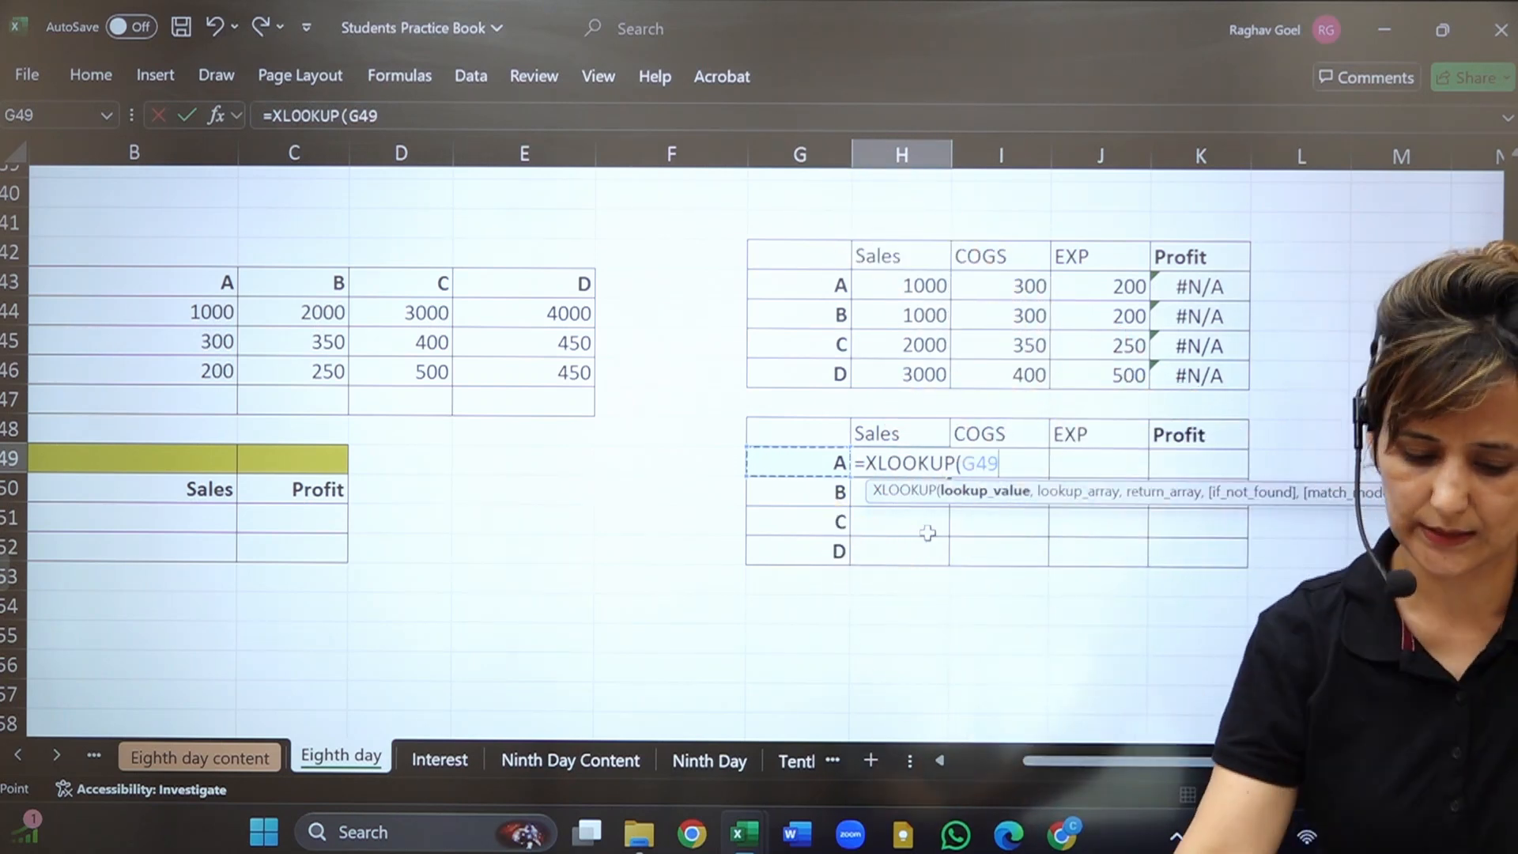
{"action": "left_click", "coordinate": [961, 462]}
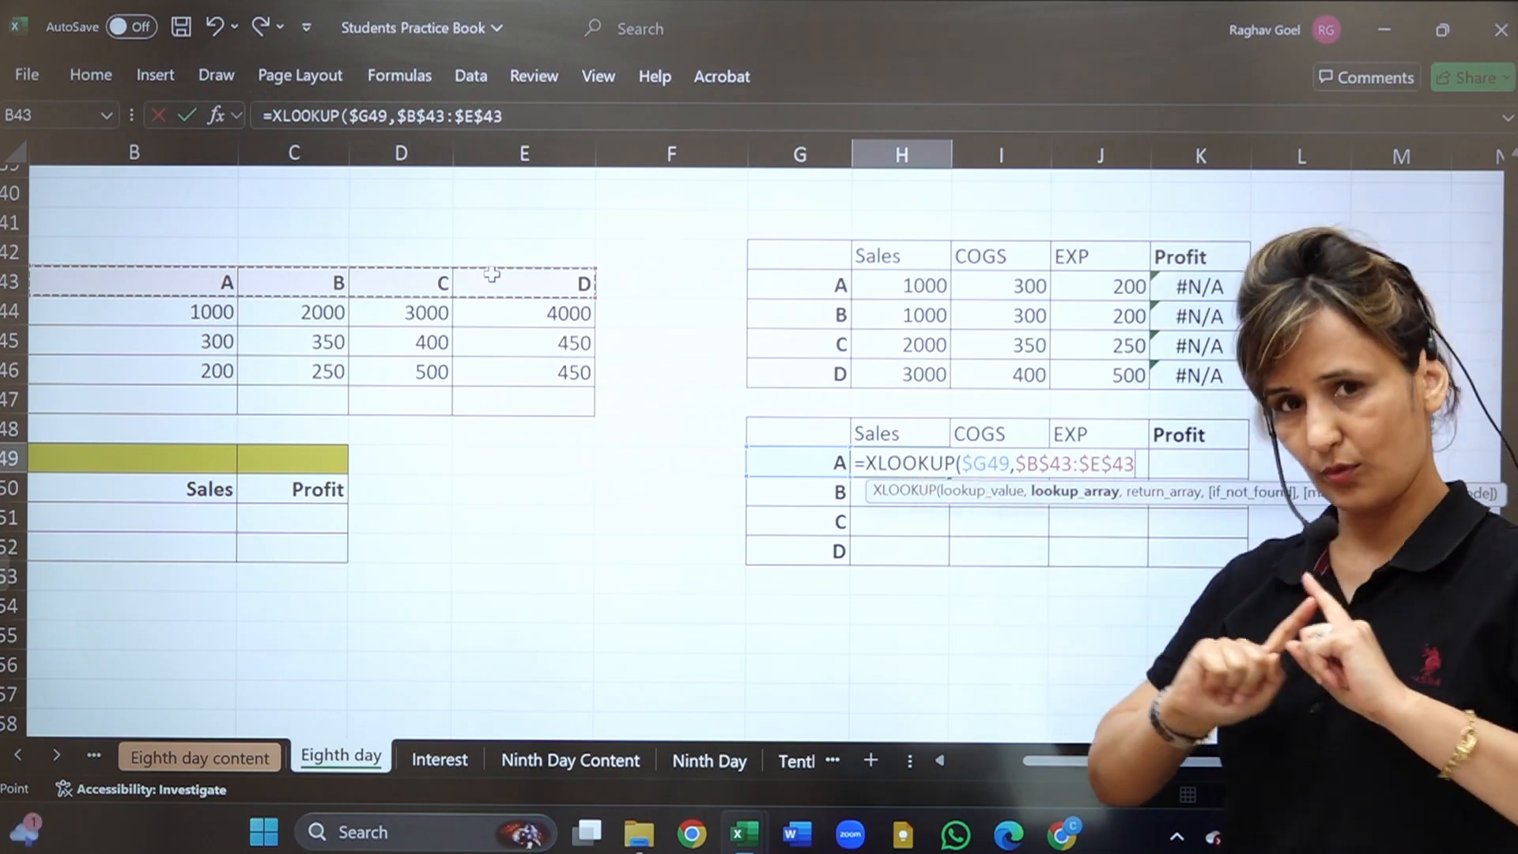
Nest a second XLOOKUP as the return array, using the Sales heading H$48 with its row locked as the lookup value.
{"action": "type", "text": ","}
{"action": "type", "text": "x"}
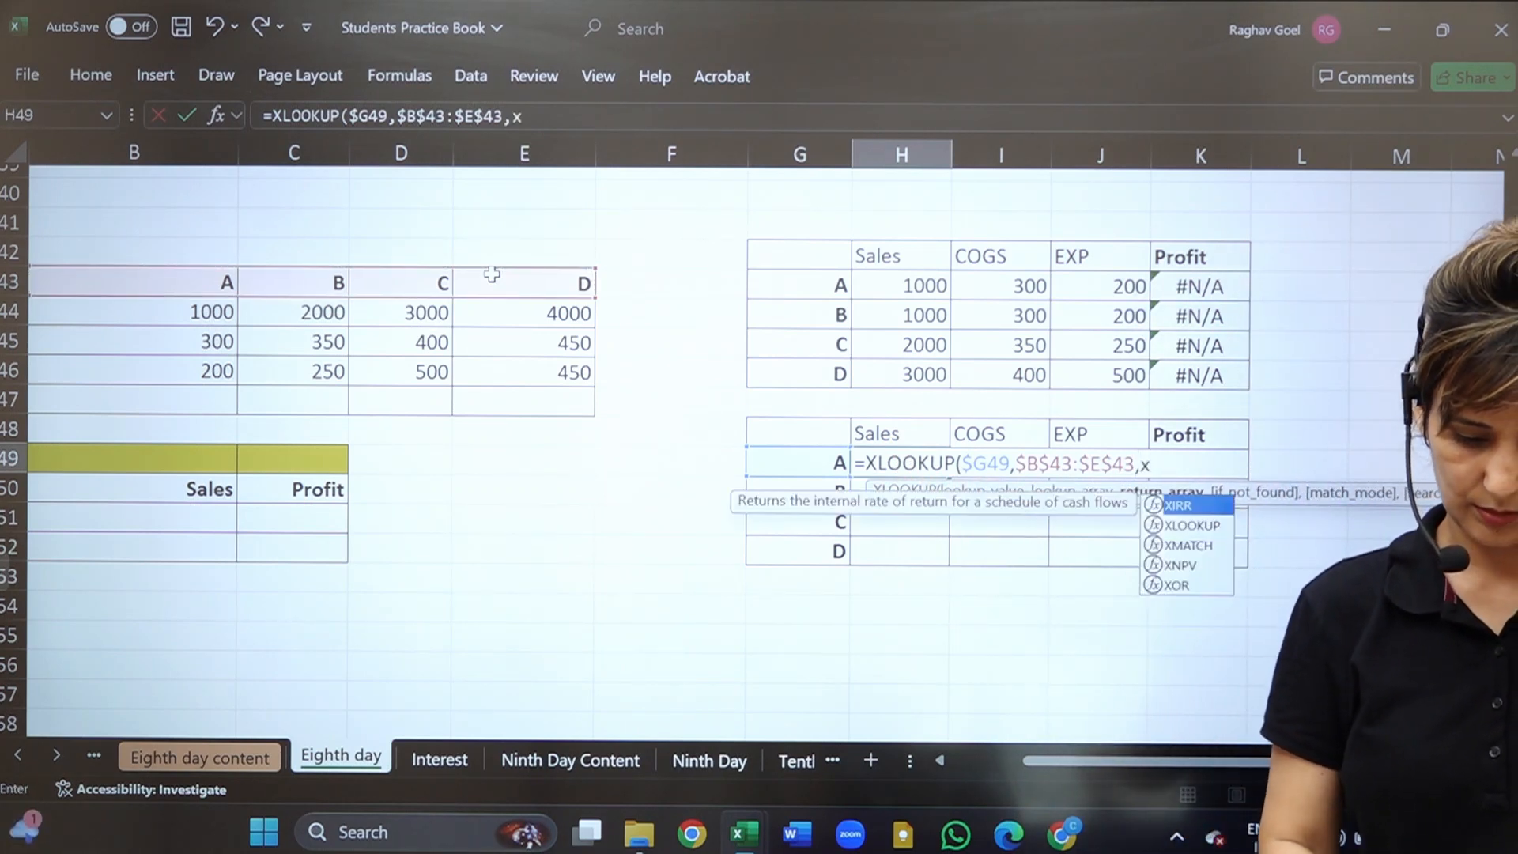
{"action": "type", "text": "loo"}
{"action": "key", "text": "Tab"}
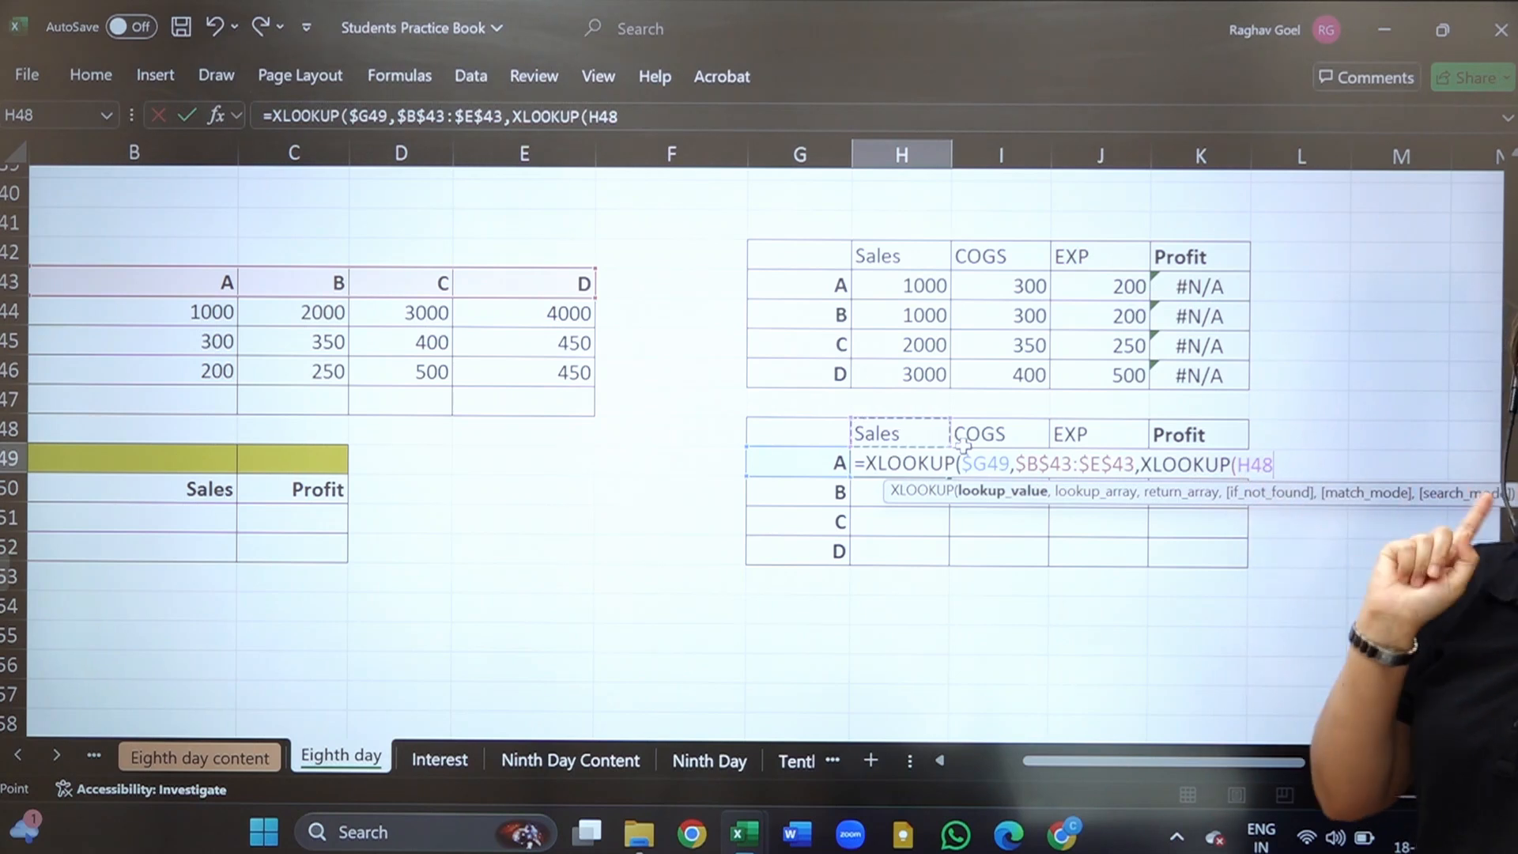
{"action": "left_click", "coordinate": [1248, 464]}
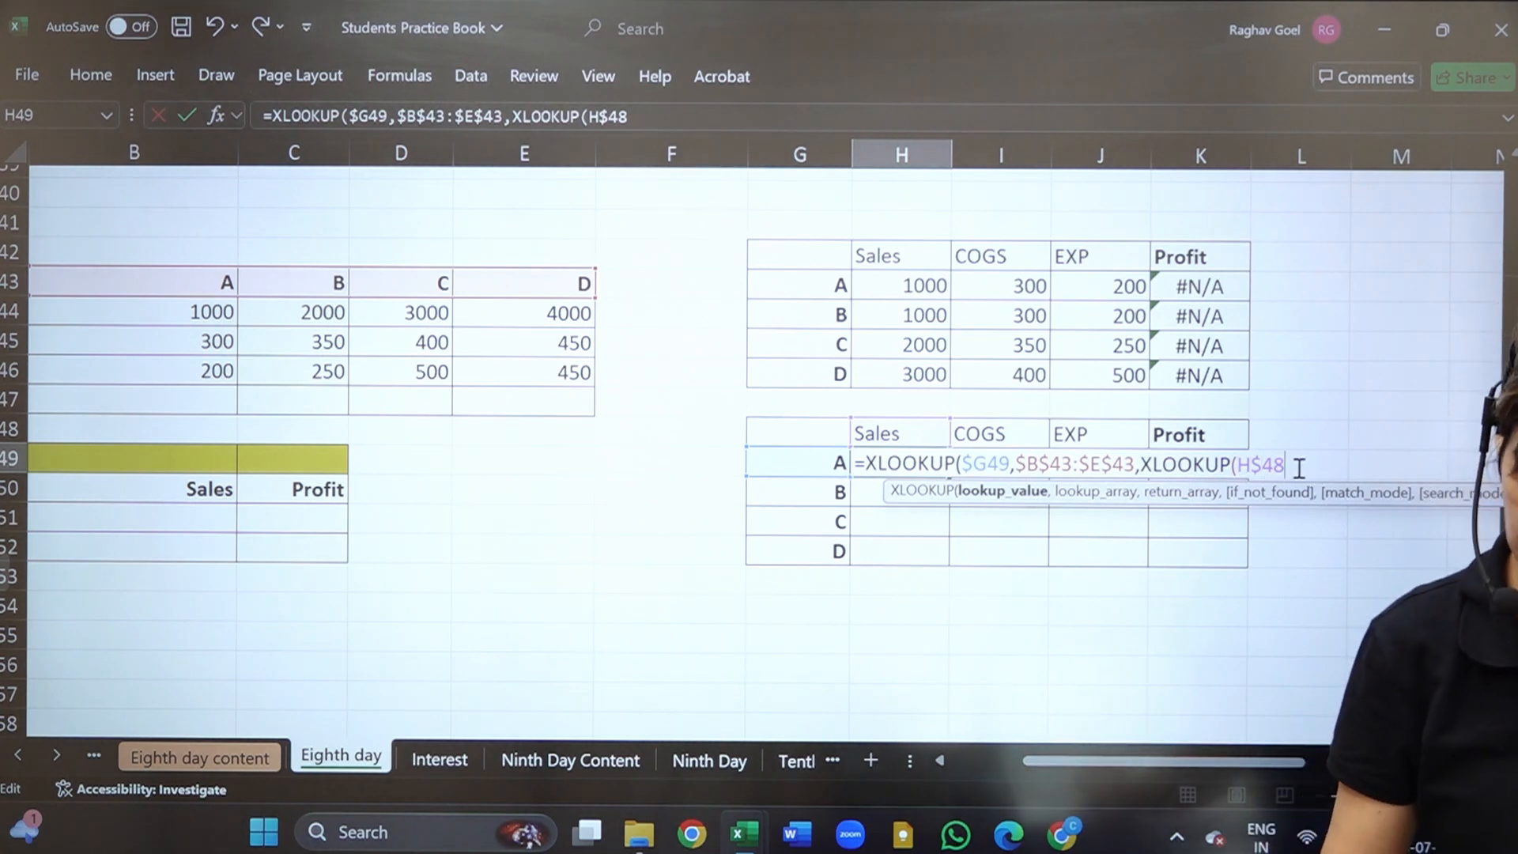
Set the nested XLOOKUP's lookup array to the source row labels Sales to EXP as the absolute range $A$44:$A$46.
{"action": "type", "text": ","}
{"action": "left_click_drag", "start_coordinate": [1083, 765], "coordinate": [988, 771]}
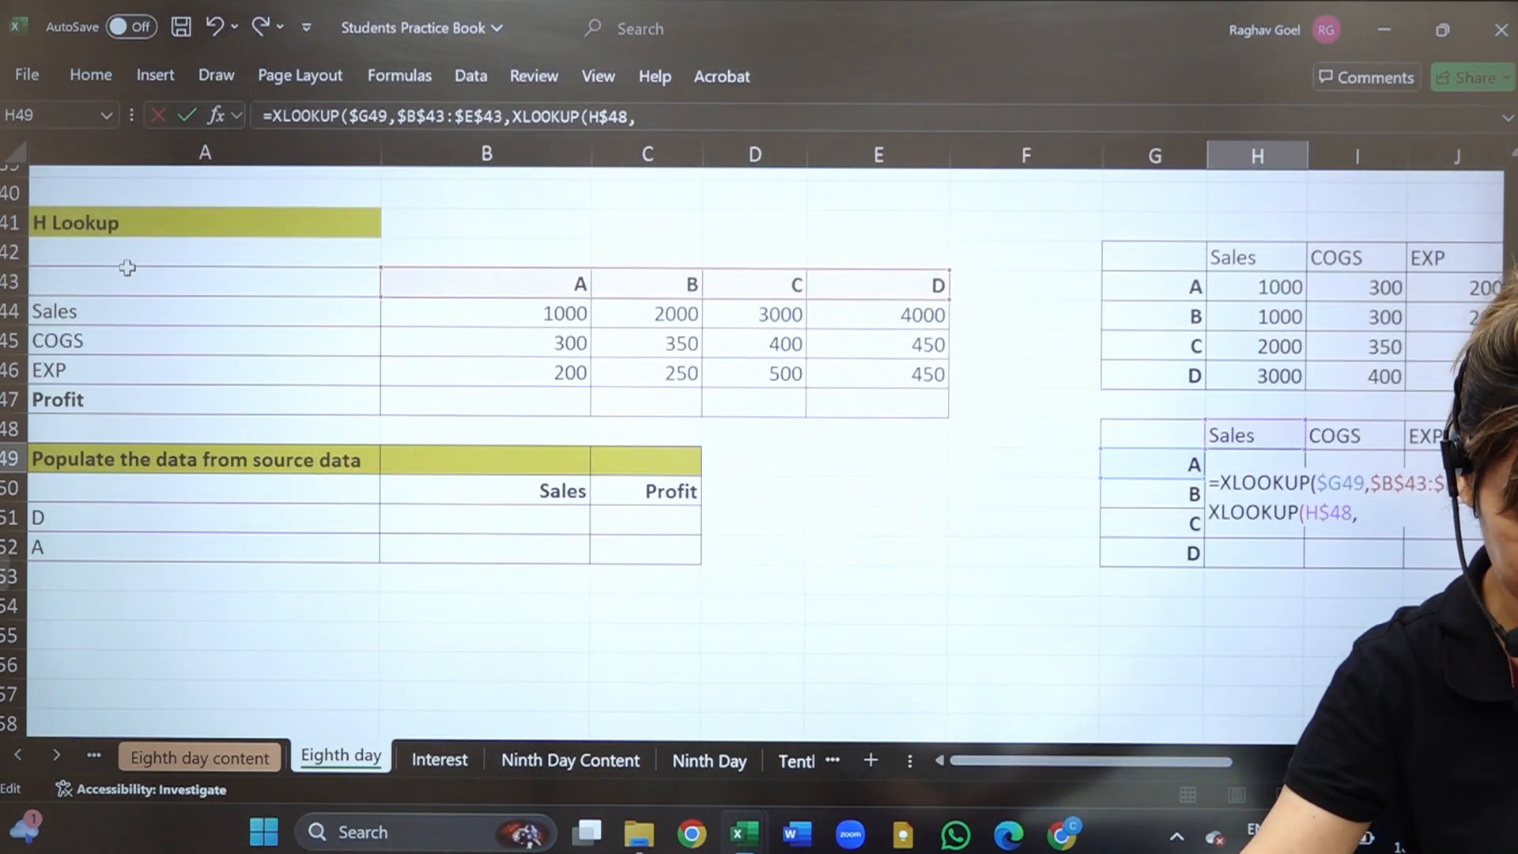
{"action": "left_click_drag", "start_coordinate": [122, 281], "coordinate": [121, 371]}
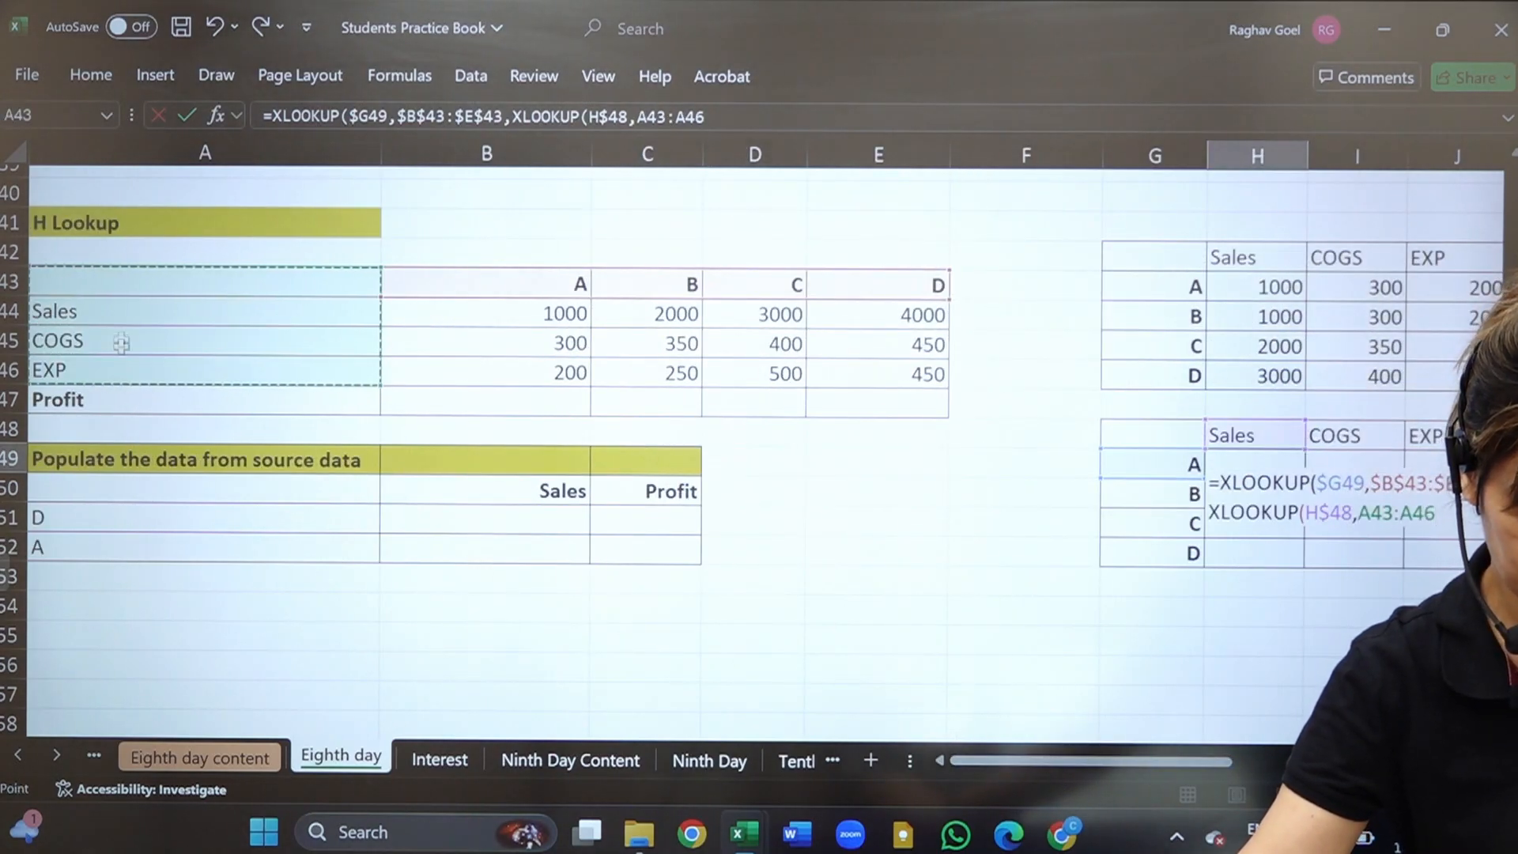
{"action": "left_click_drag", "start_coordinate": [116, 309], "coordinate": [120, 356]}
{"action": "left_click", "coordinate": [250, 378]}
{"action": "left_click_drag", "start_coordinate": [212, 282], "coordinate": [215, 385]}
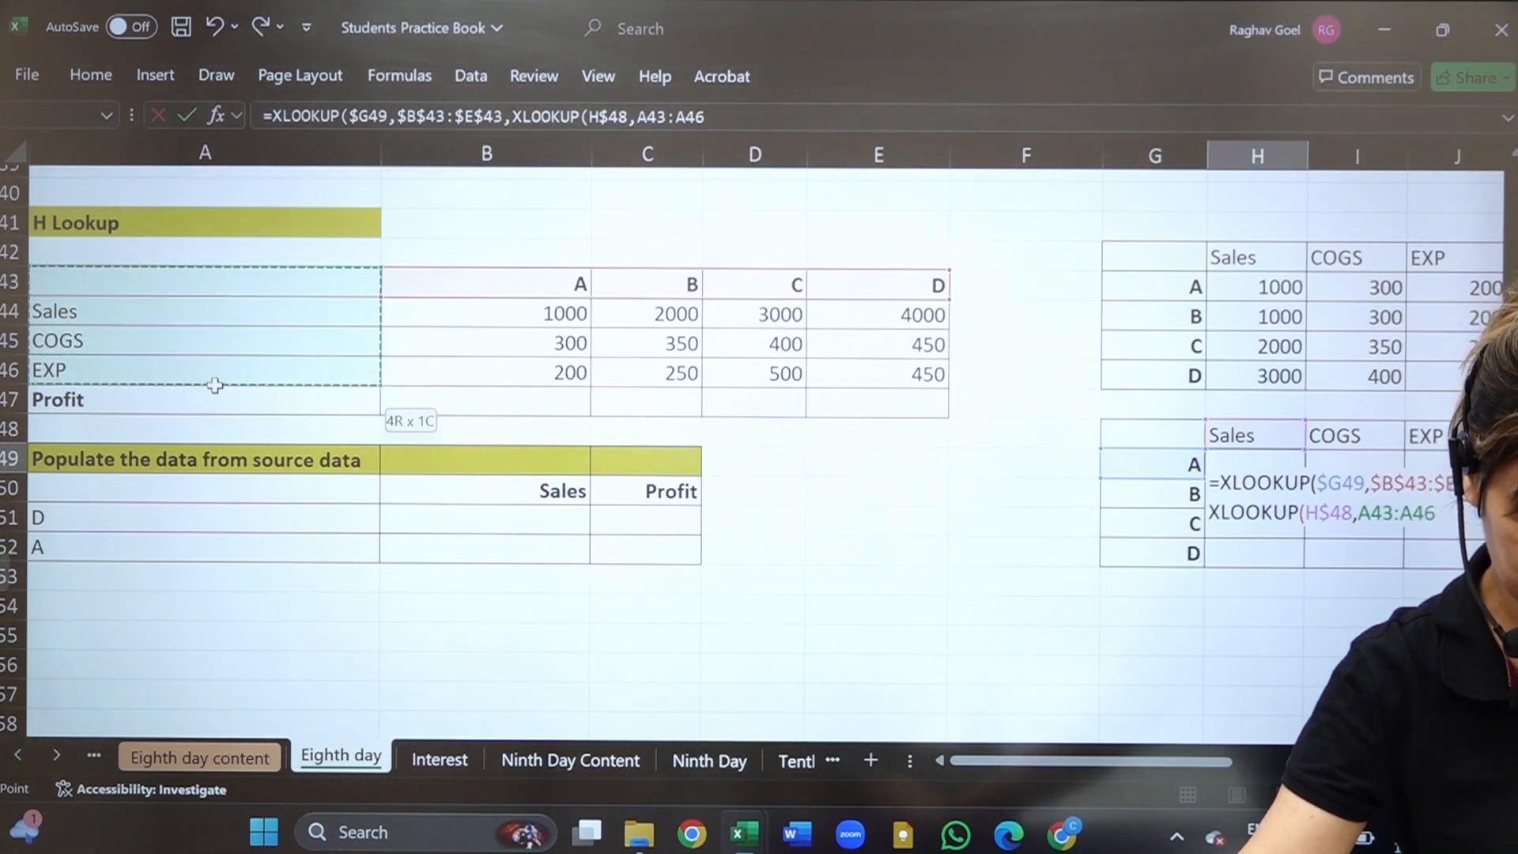
{"action": "left_click", "coordinate": [411, 395]}
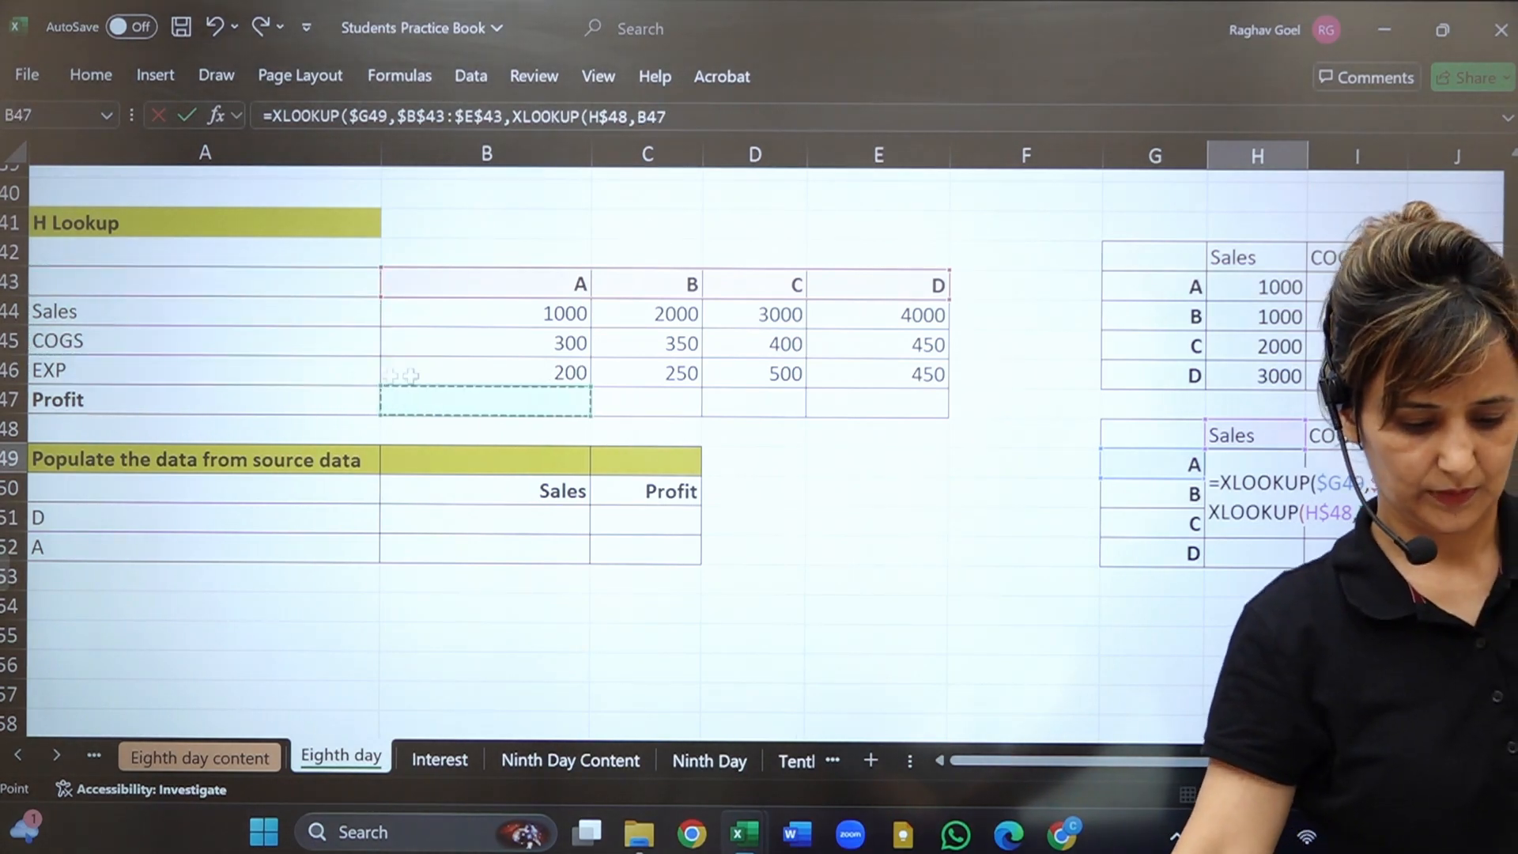
{"action": "left_click_drag", "start_coordinate": [221, 309], "coordinate": [224, 335]}
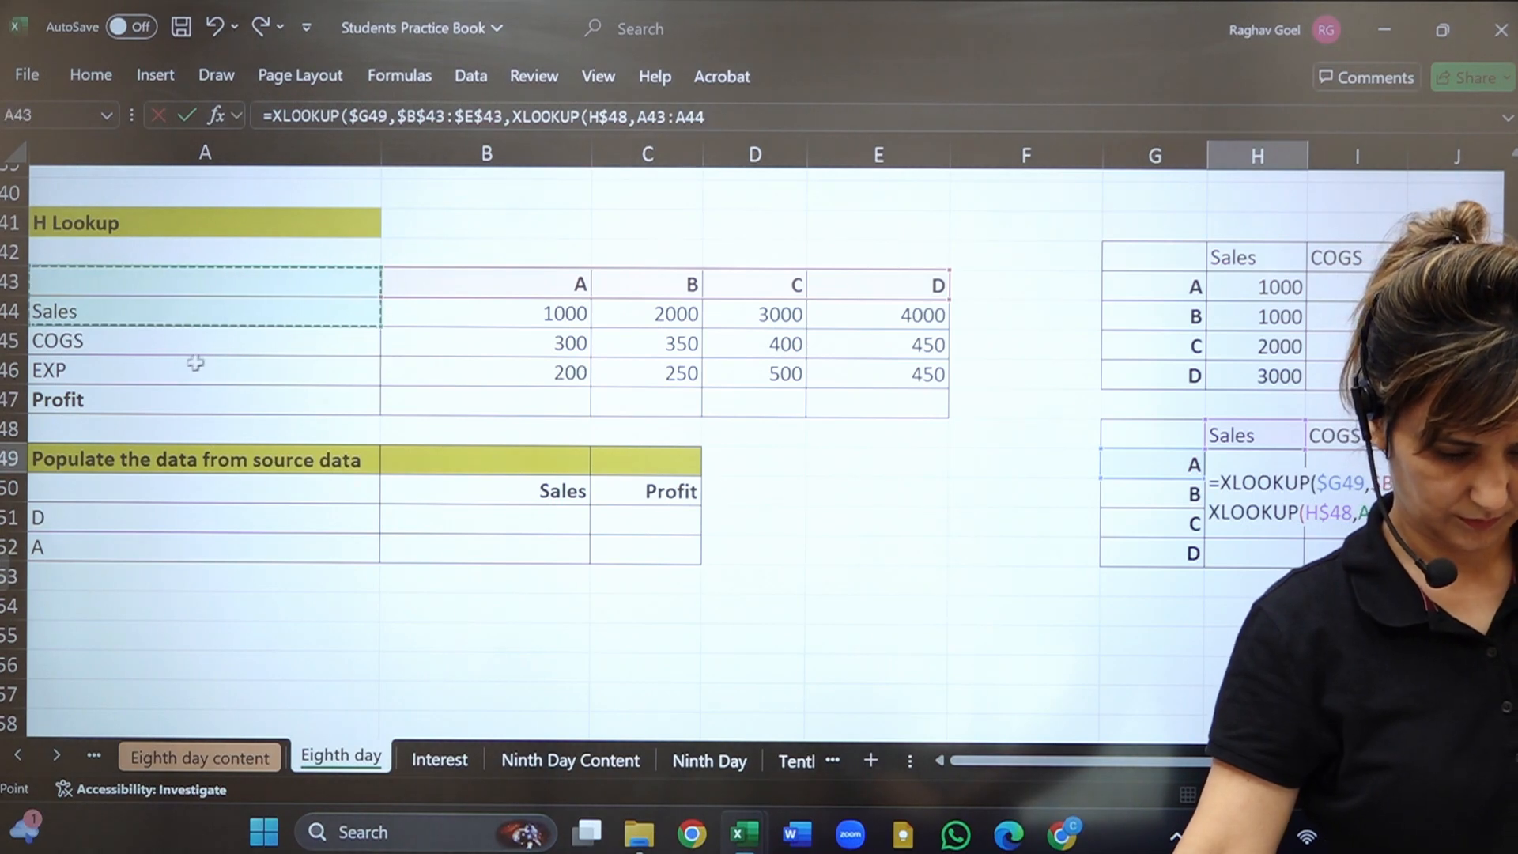
{"action": "left_click_drag", "start_coordinate": [133, 372], "coordinate": [139, 335]}
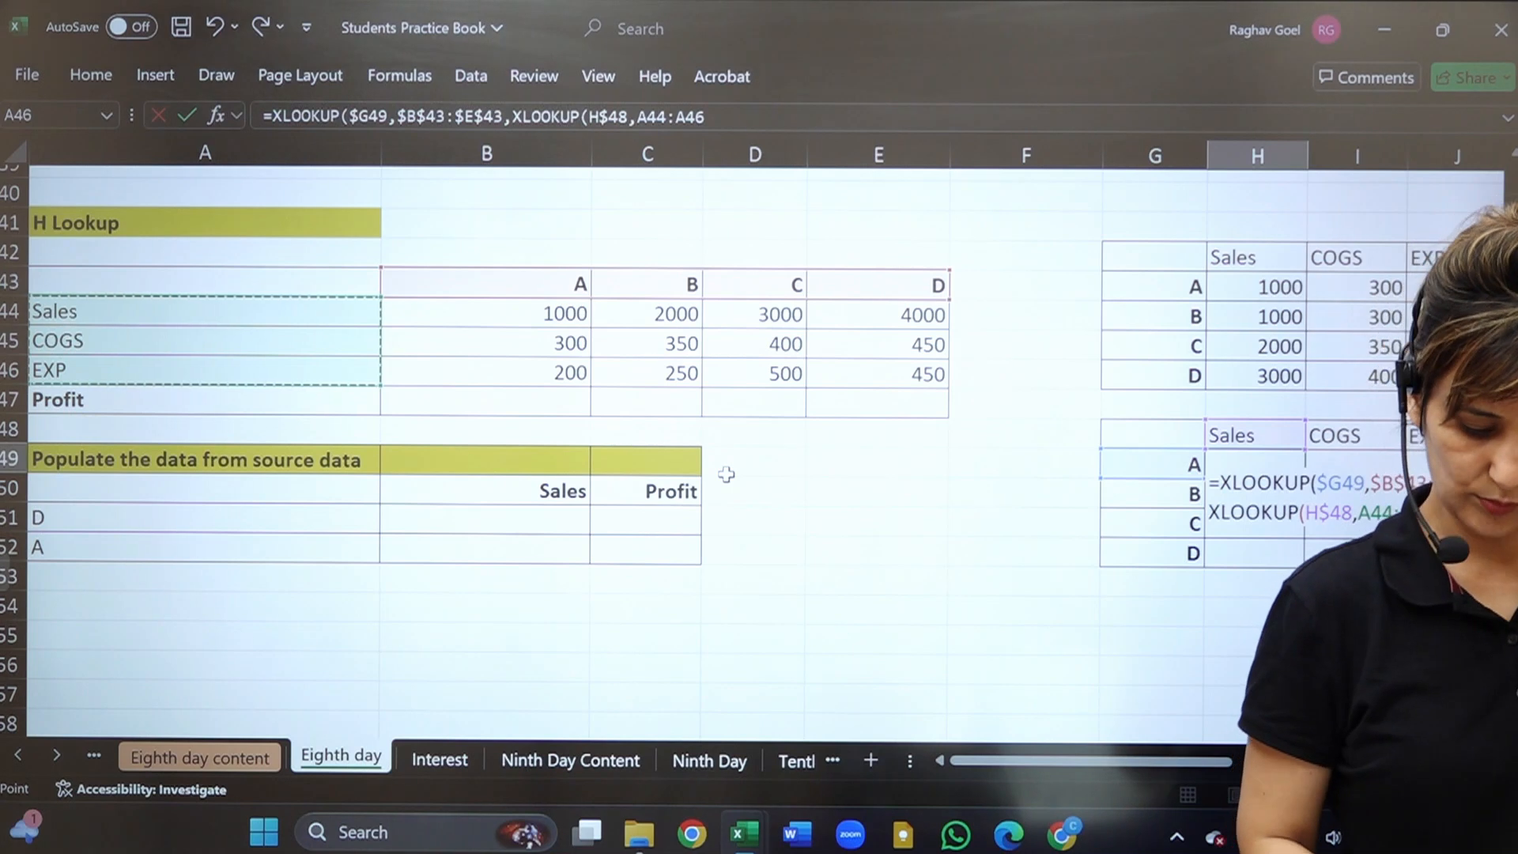
{"action": "key", "text": "F4"}
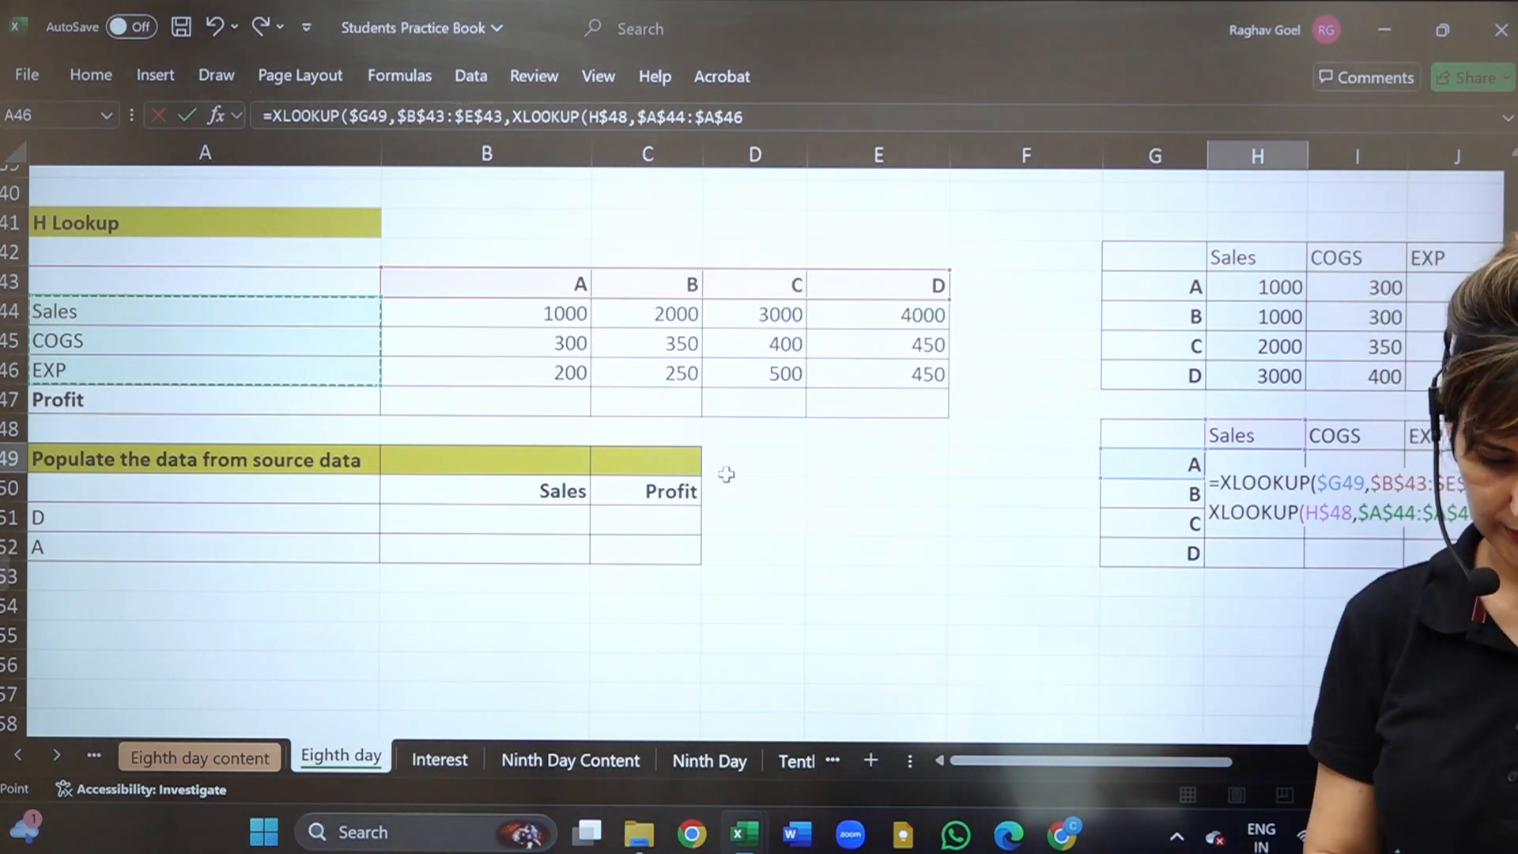
Set the nested XLOOKUP's return array to the absolute range $B$44:$E$46, then close both functions and enter the formula in H49.
{"action": "type", "text": ","}
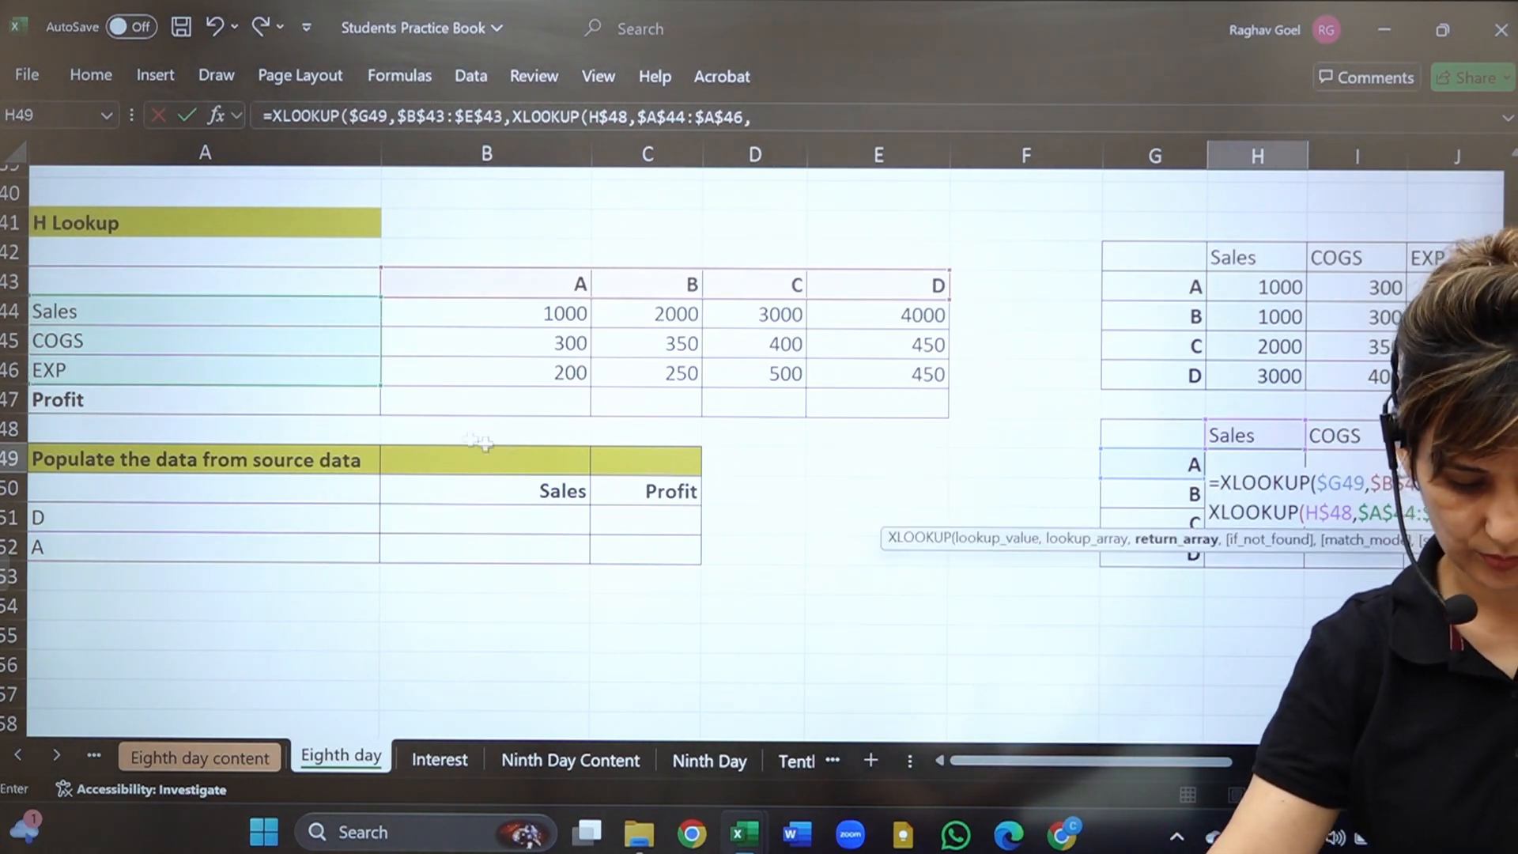
{"action": "left_click_drag", "start_coordinate": [521, 354], "coordinate": [863, 377]}
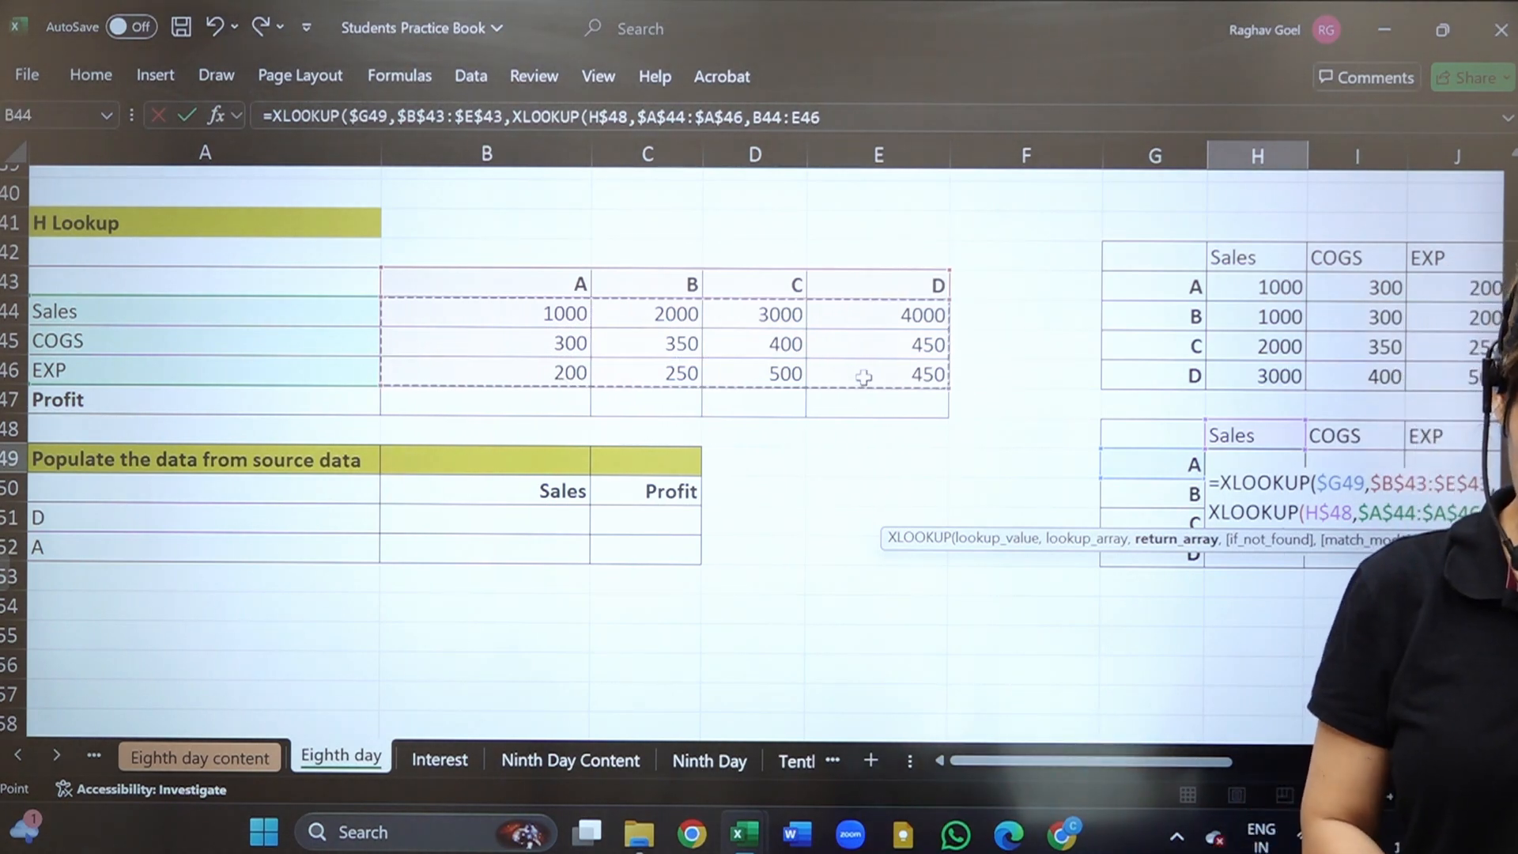
{"action": "key", "text": "F4"}
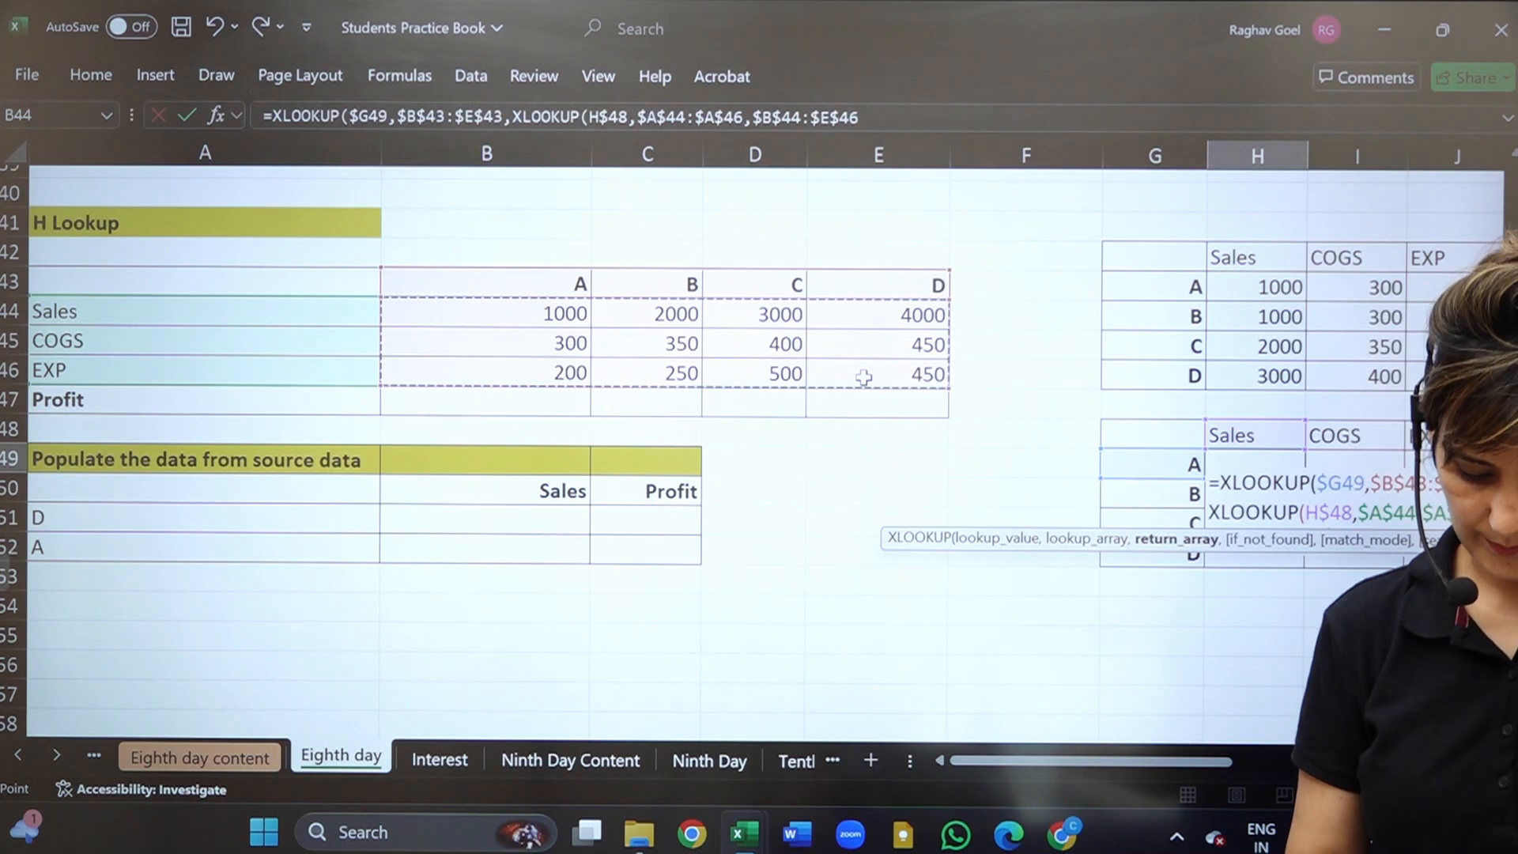
{"action": "type", "text": "))"}
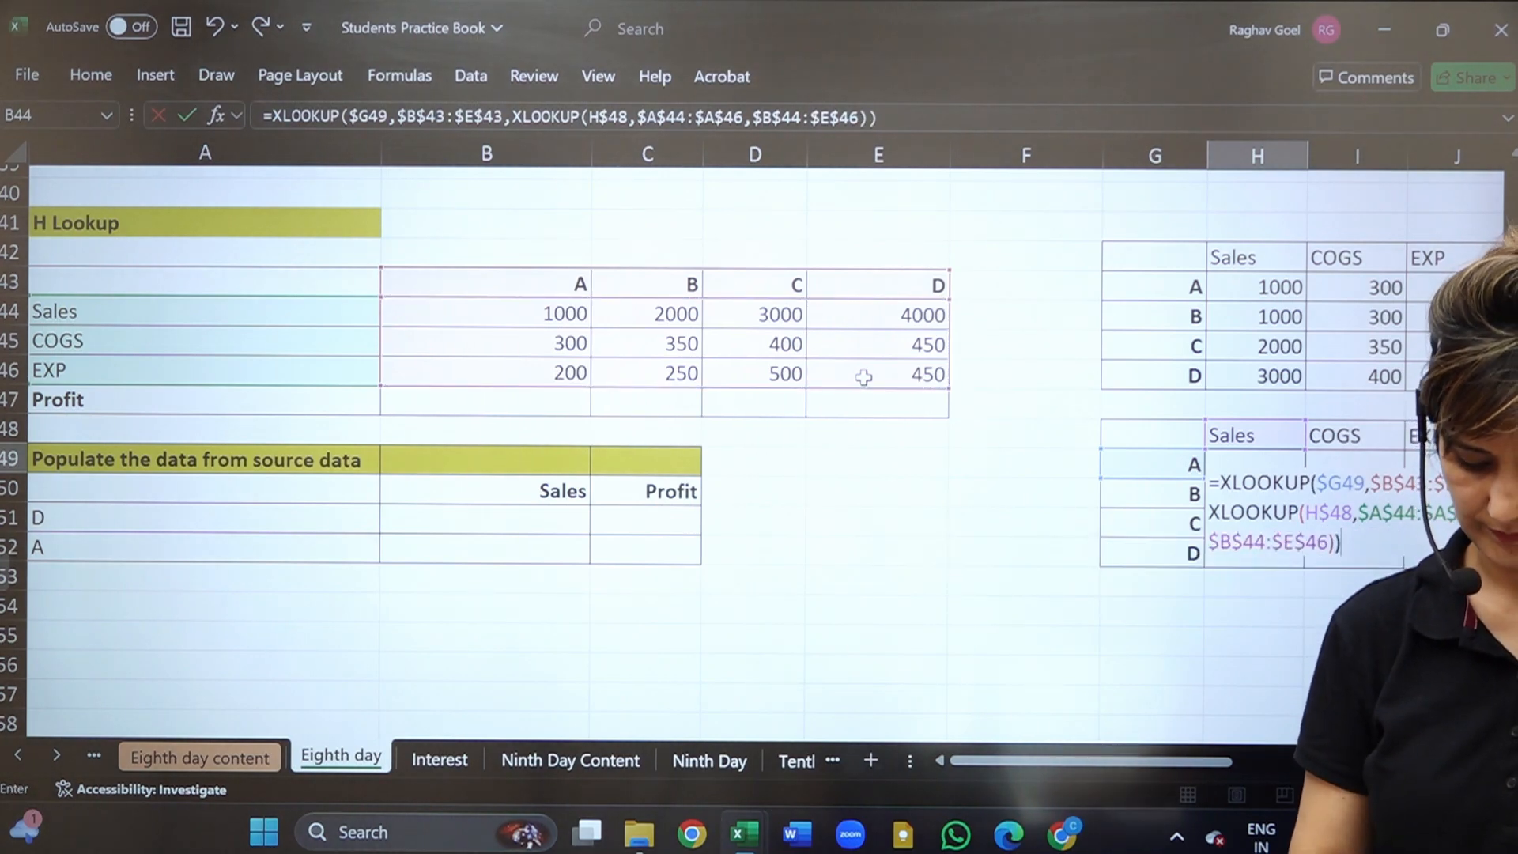
{"action": "key", "text": "Return"}
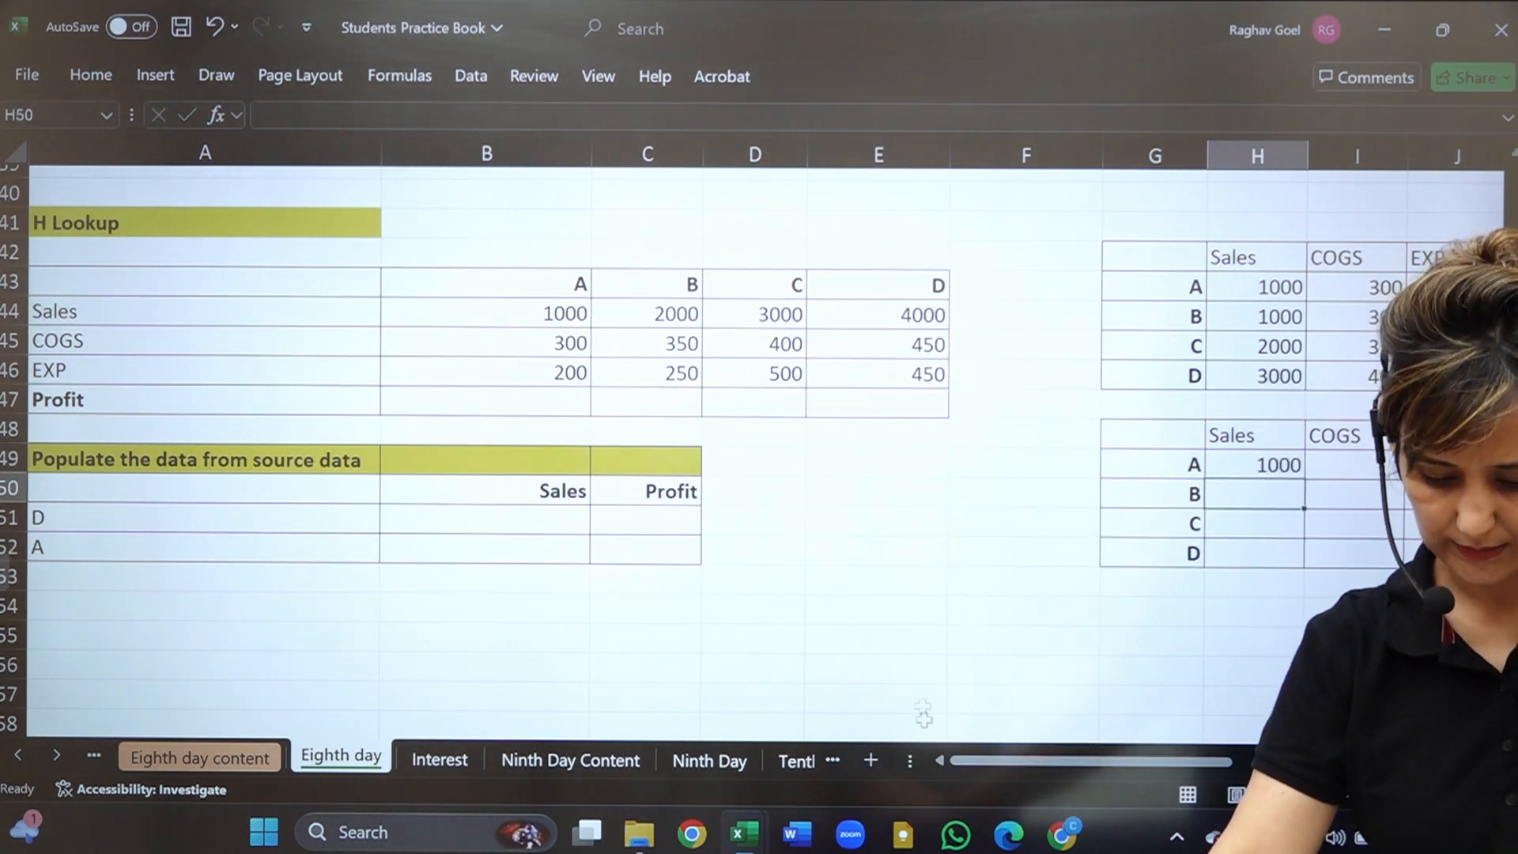
Fill the nested XLOOKUP from H49 down to row C and across the COGS and EXP columns, then check the copy in I49.
{"action": "mouse_move", "coordinate": [1007, 765]}
{"action": "left_mouse_down"}
{"action": "mouse_move", "coordinate": [1043, 761]}
{"action": "mouse_move", "coordinate": [977, 766]}
{"action": "left_mouse_up"}
{"action": "left_click_drag", "start_coordinate": [1200, 763], "coordinate": [1238, 765]}
{"action": "left_click", "coordinate": [1067, 479]}
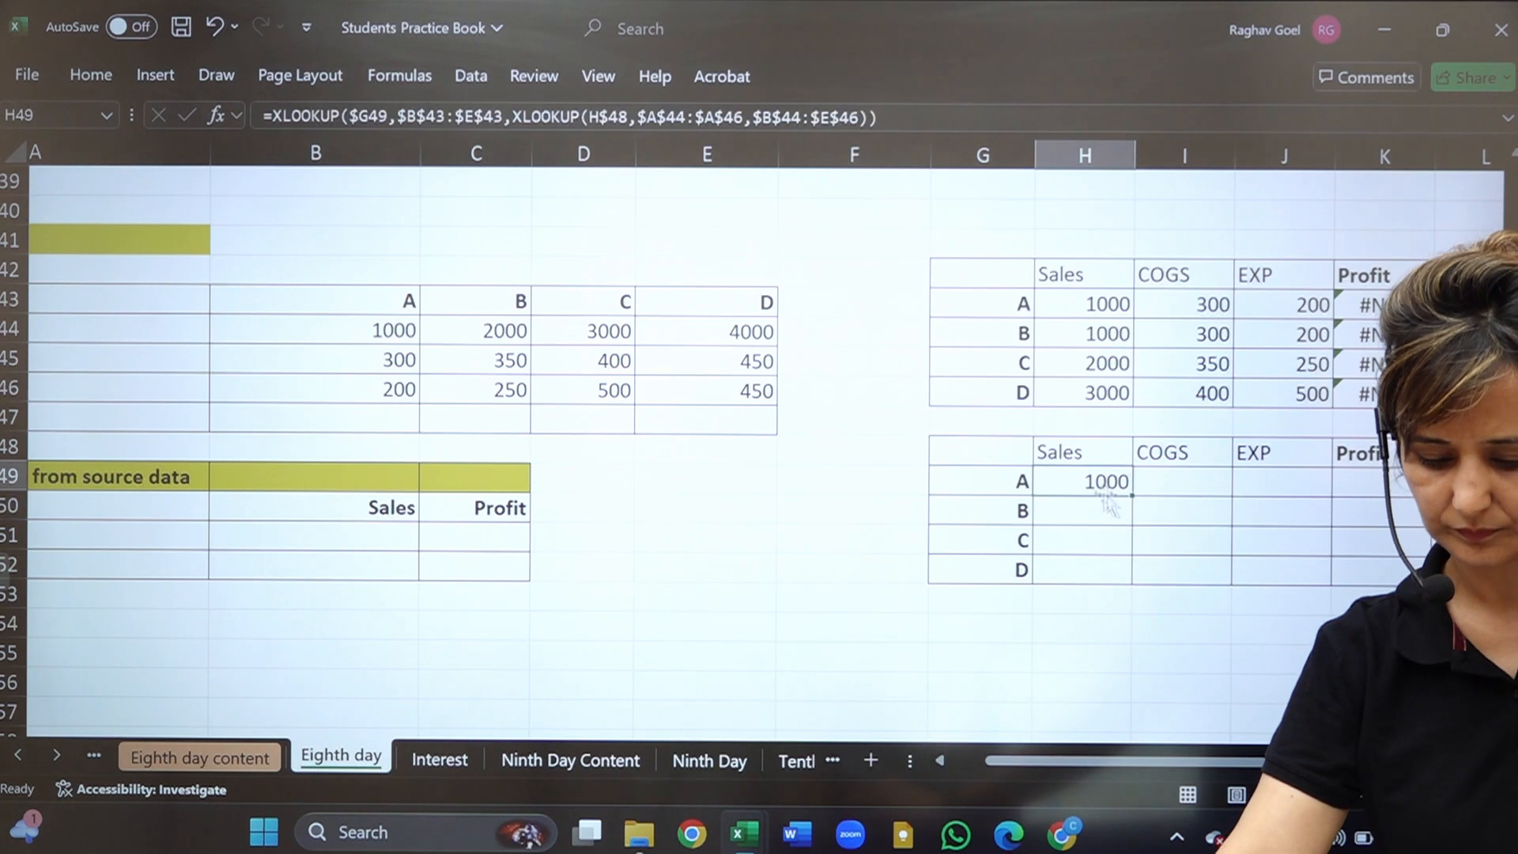
{"action": "left_click_drag", "start_coordinate": [1131, 494], "coordinate": [1142, 551]}
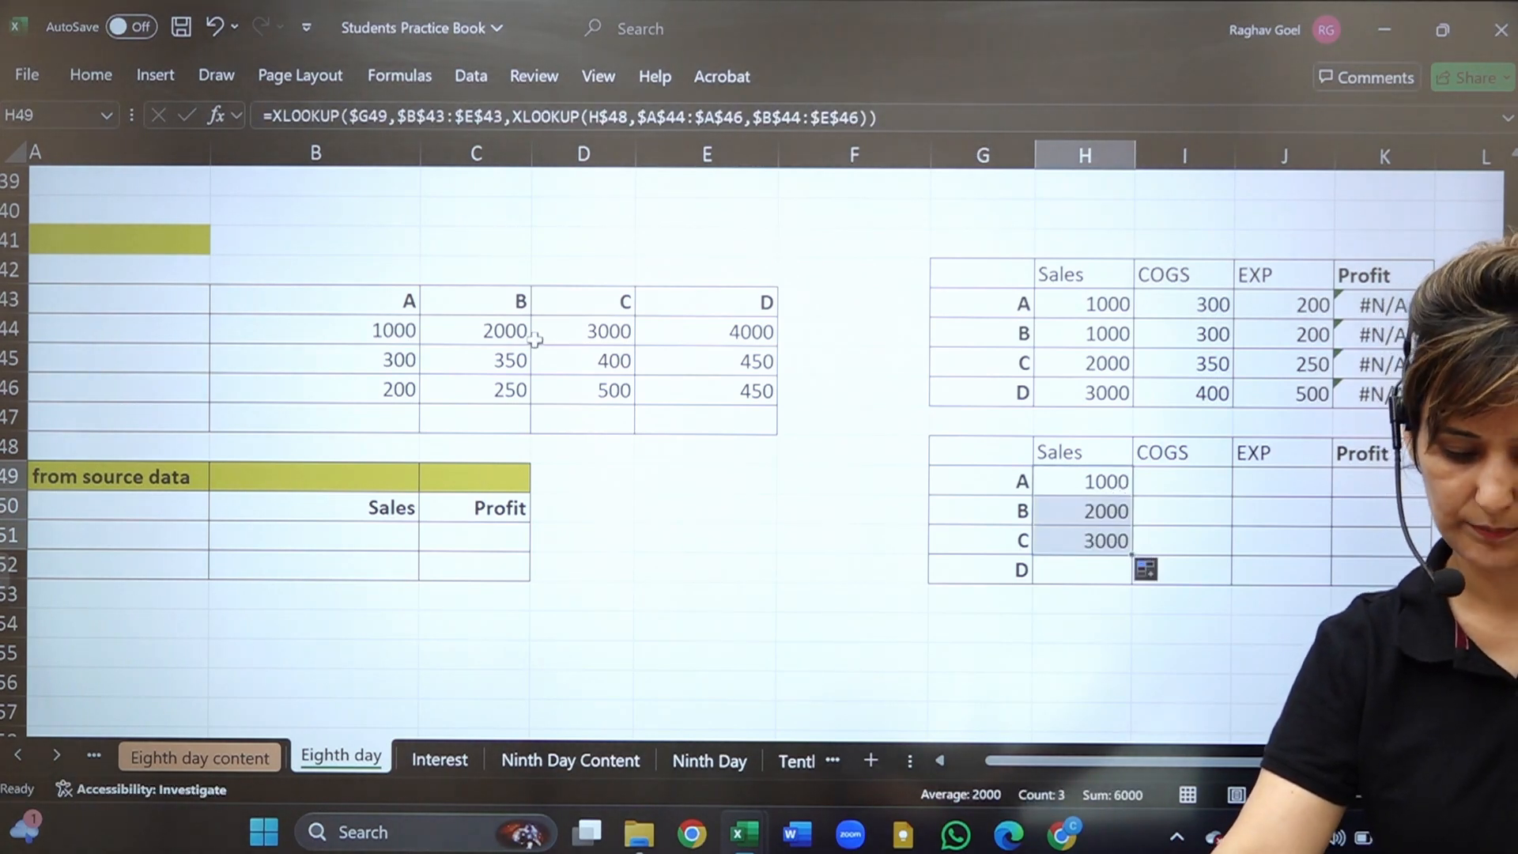
{"action": "left_click_drag", "start_coordinate": [1129, 554], "coordinate": [1287, 532]}
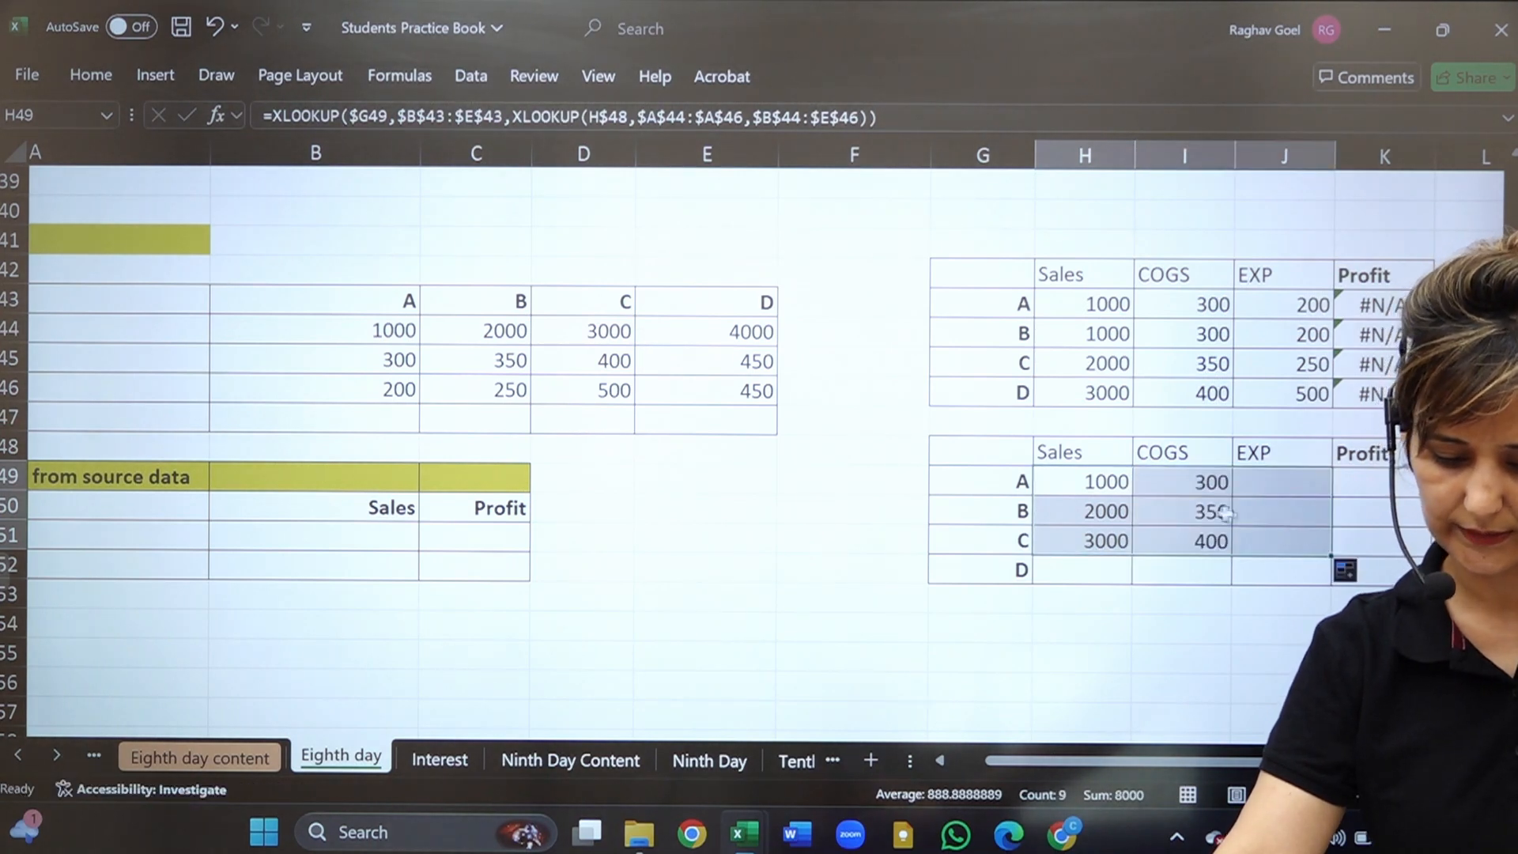
{"action": "left_click", "coordinate": [1159, 486]}
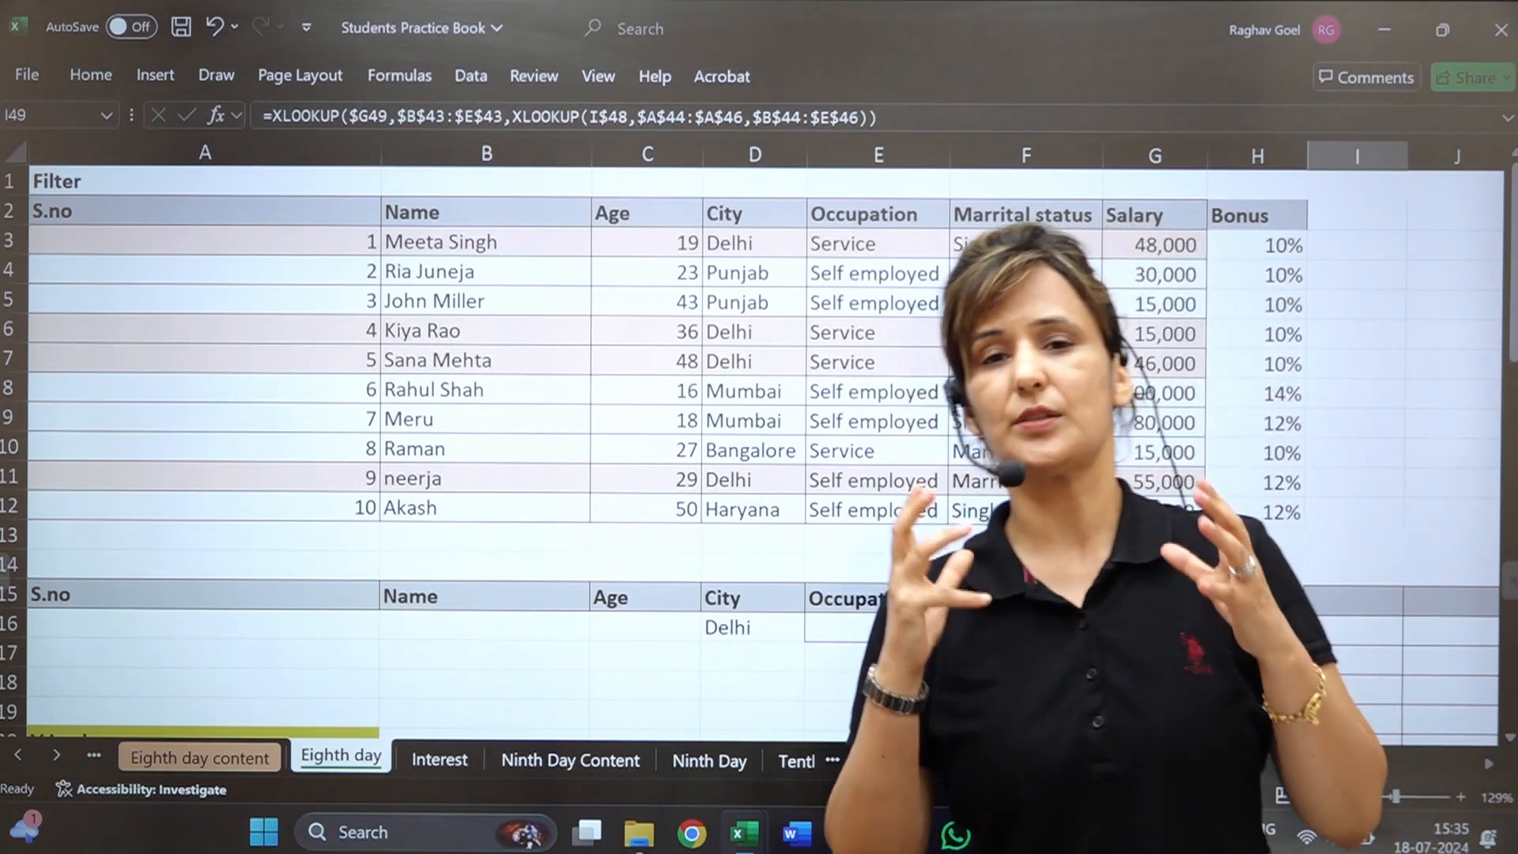
Look over the Companies table on the Eighth day sheet and switch to the XLOOKUP_Example_50 workbook's Student Information sheet.
{"action": "scroll", "coordinate": [759, 455], "scroll_direction": "down", "scroll_amount": 2}
{"action": "scroll", "coordinate": [758, 455], "scroll_direction": "down", "scroll_amount": 7}
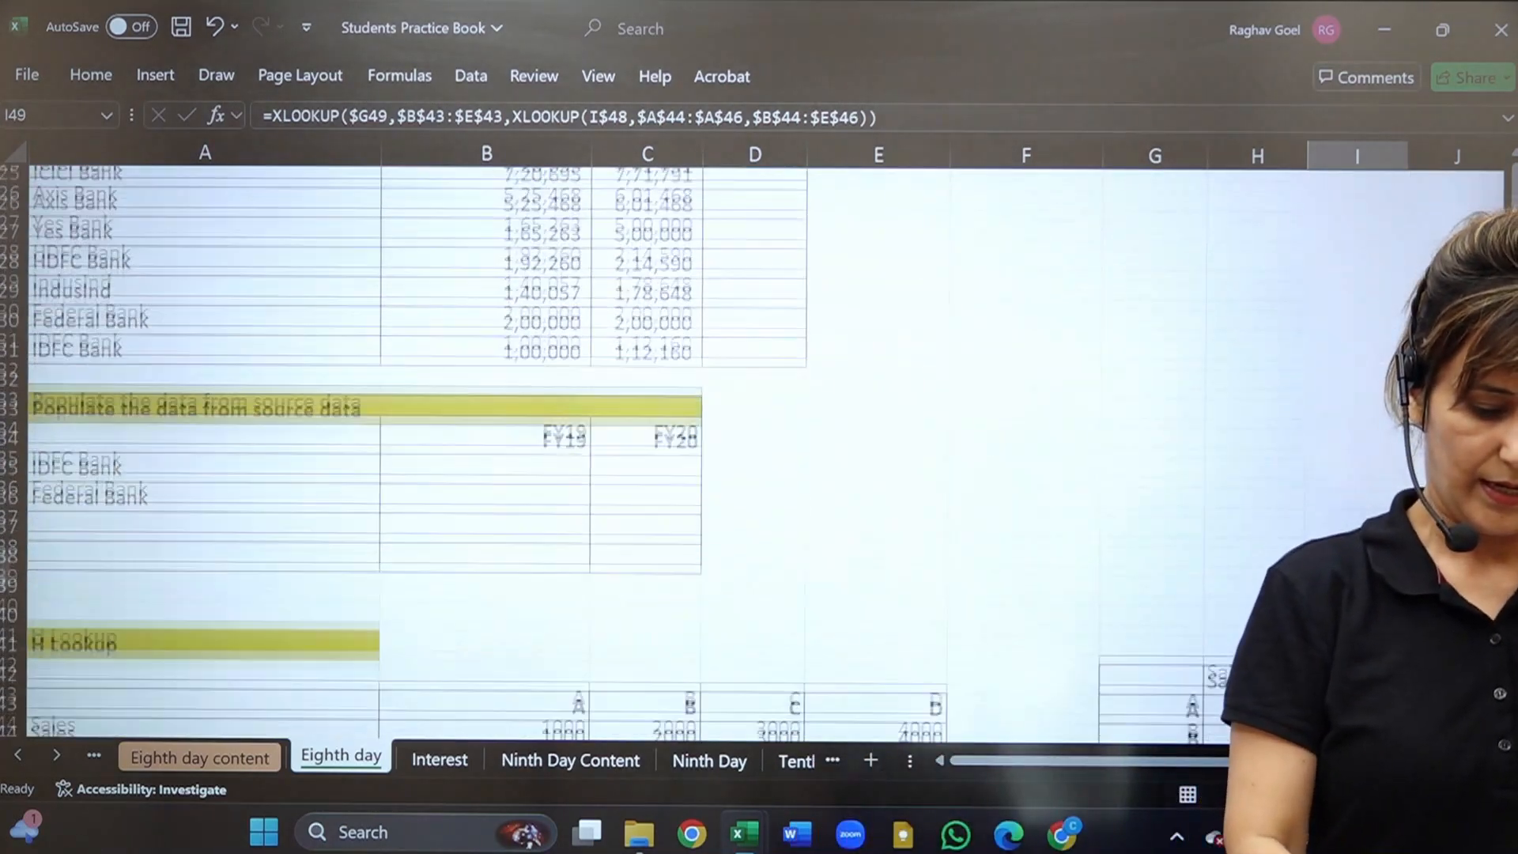
{"action": "scroll", "coordinate": [759, 454], "scroll_direction": "up", "scroll_amount": 2}
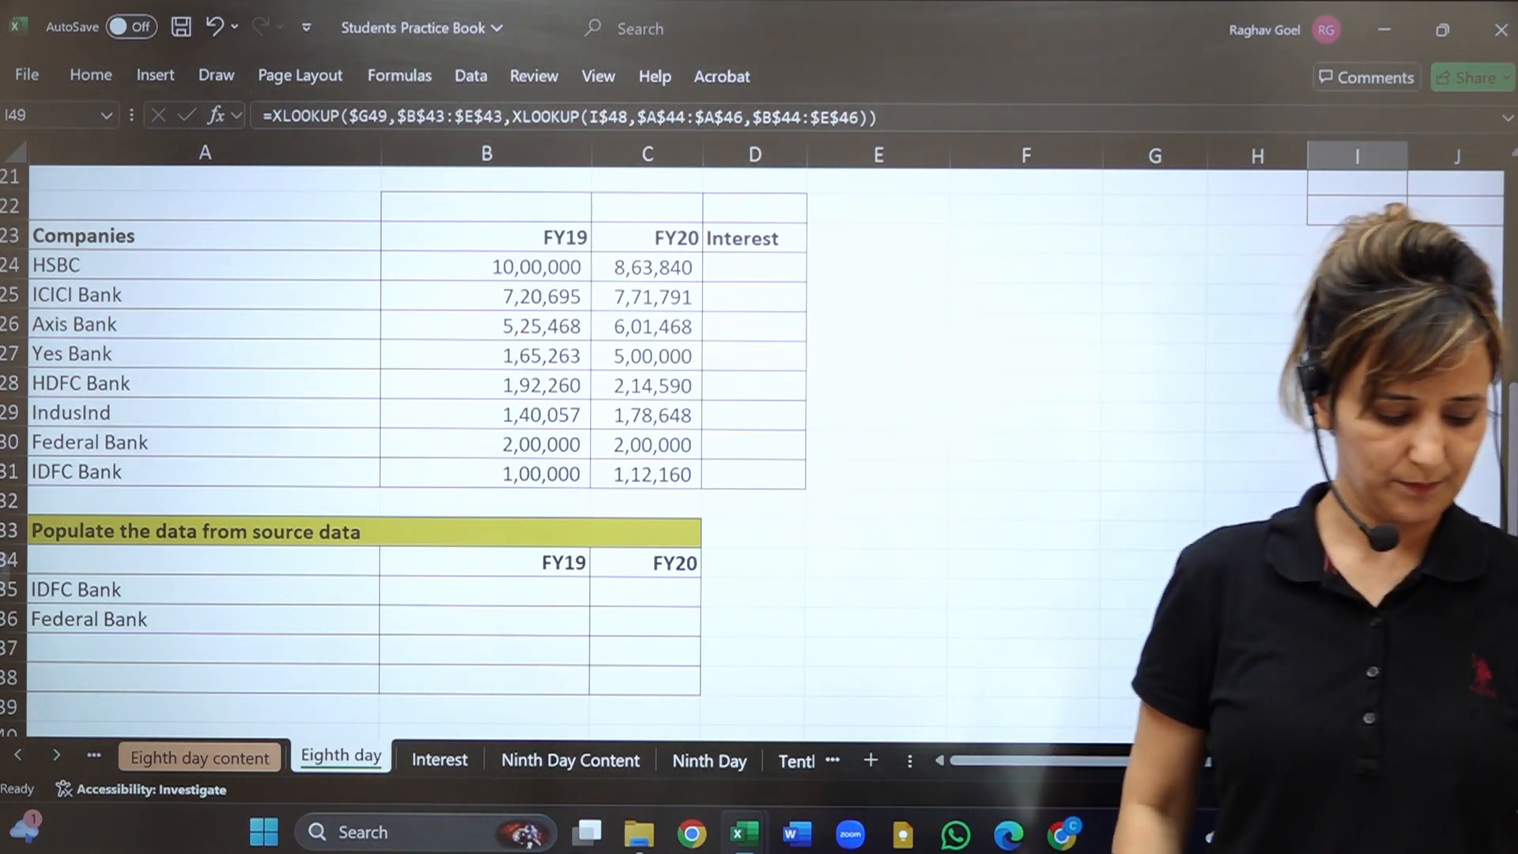
{"action": "key", "text": "alt+Tab"}
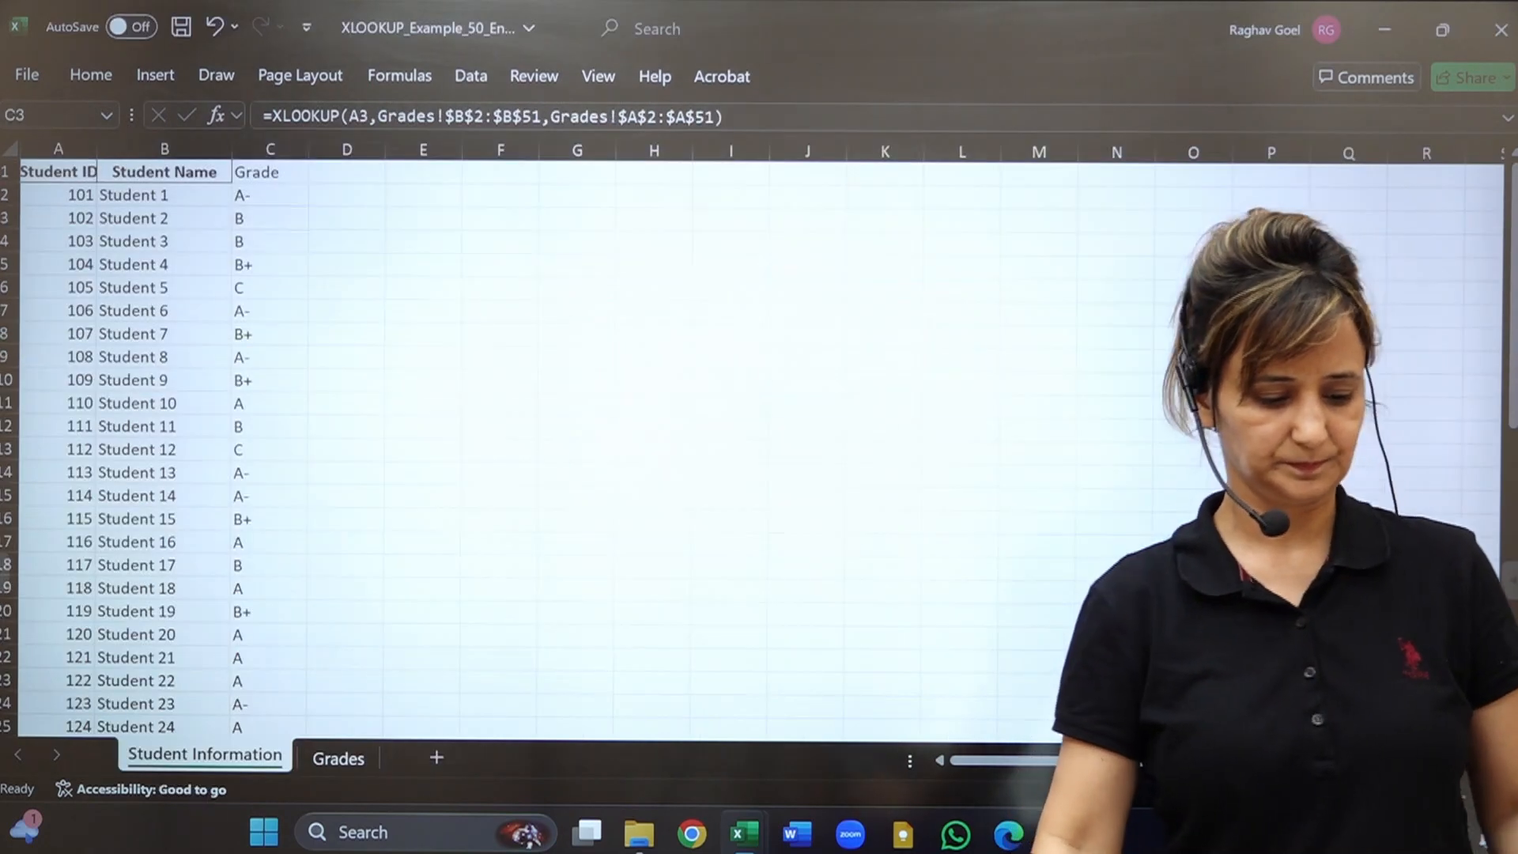
Clear all the XLOOKUP grades below the Grade header in column C, from C2 down.
{"action": "left_click", "coordinate": [264, 198]}
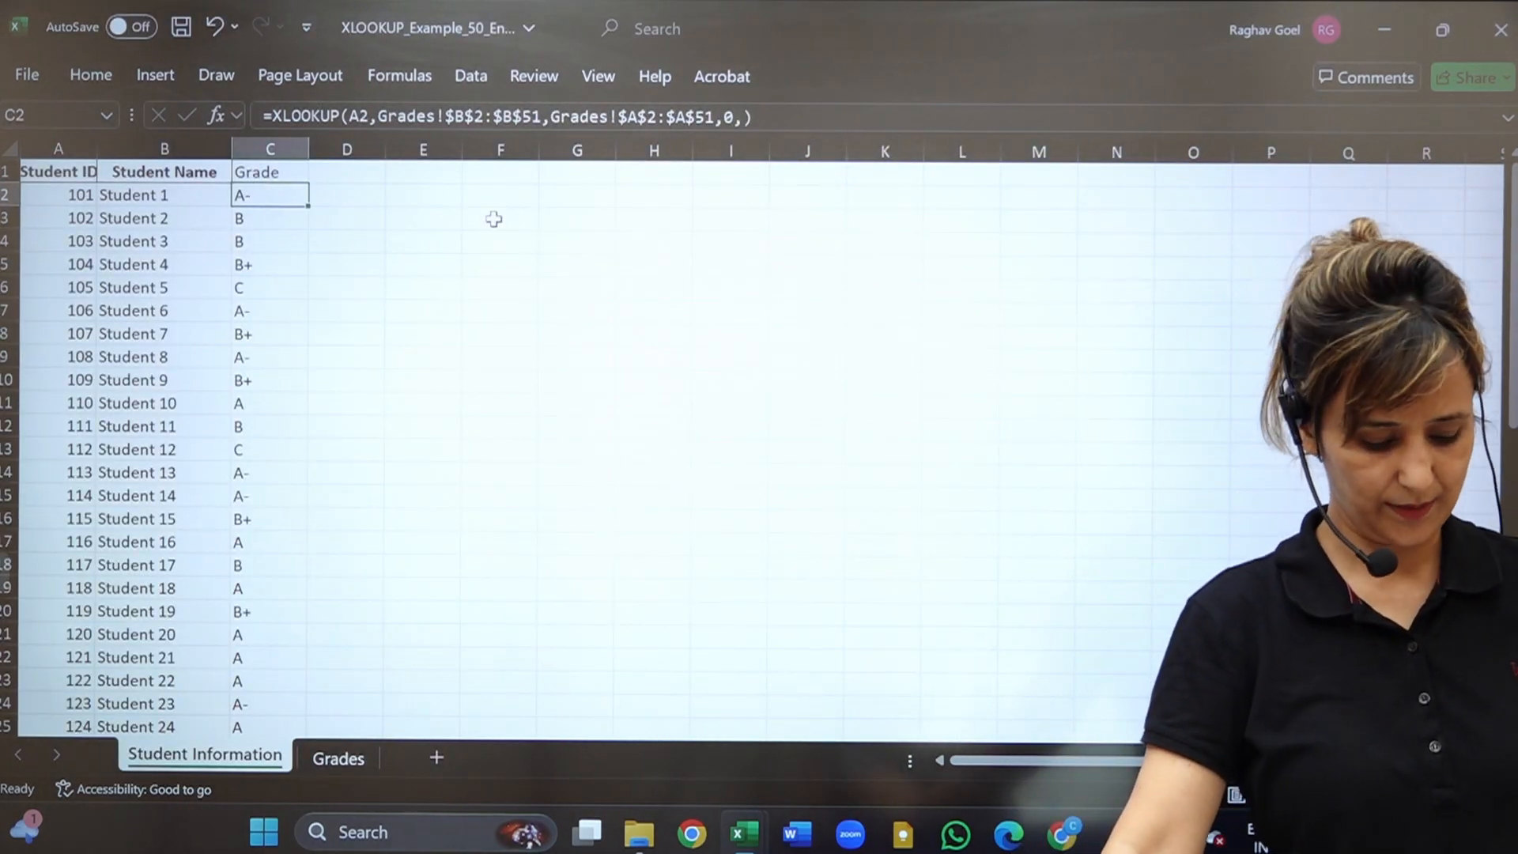
{"action": "key", "text": "ctrl+shift+Down"}
{"action": "key", "text": "ctrl+shift+Up"}
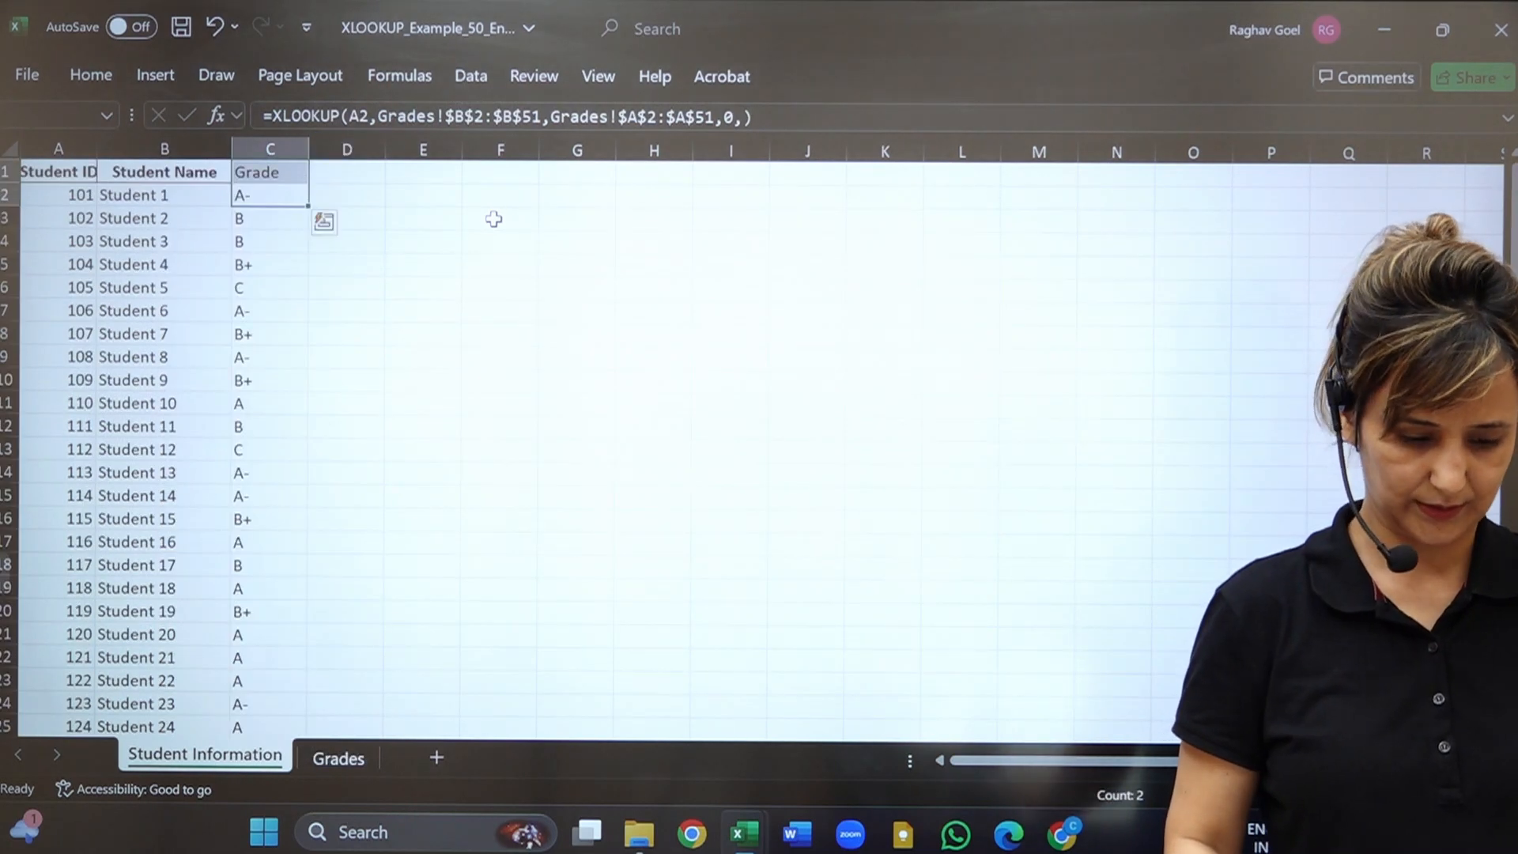
{"action": "key", "text": "ctrl+shift+Down"}
{"action": "key", "text": "Delete"}
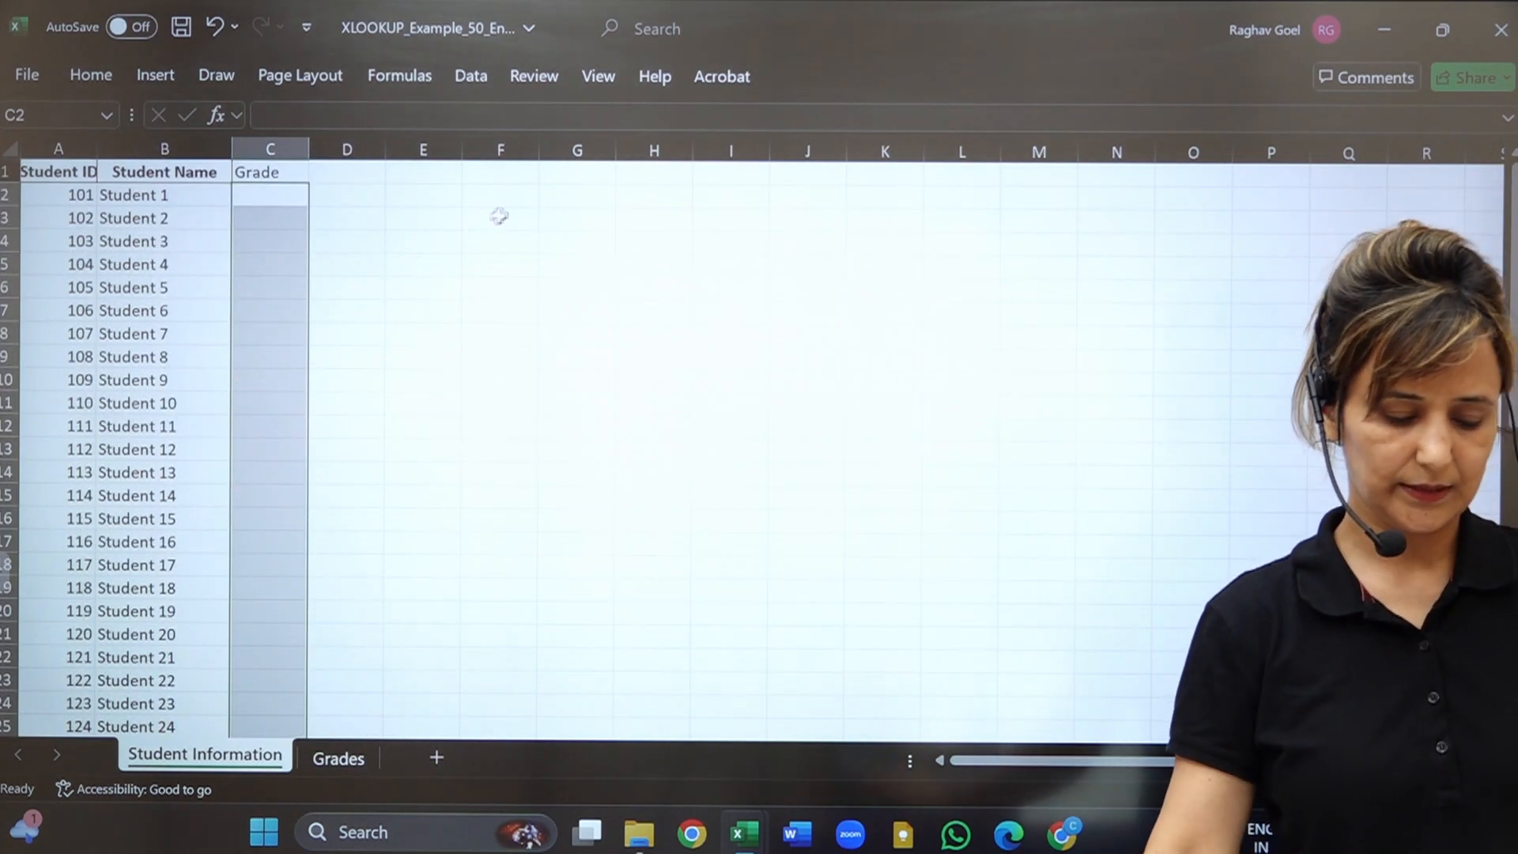
{"action": "left_click", "coordinate": [279, 205]}
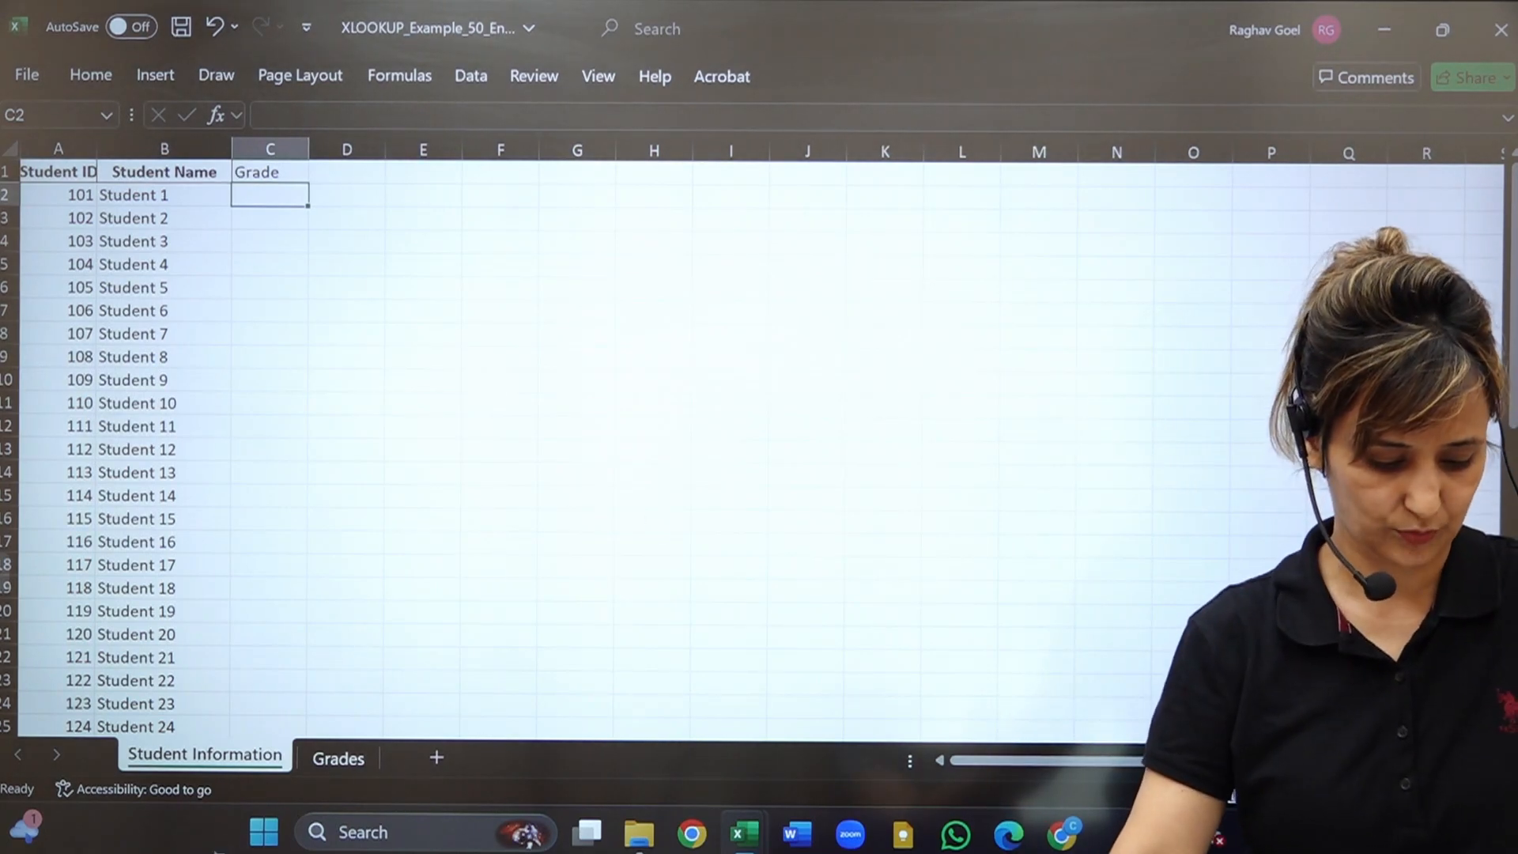
Move the Grade column after the Student ID column on the Grades sheet, then return to the Student Information sheet.
{"action": "left_click", "coordinate": [321, 762]}
{"action": "left_click", "coordinate": [79, 148]}
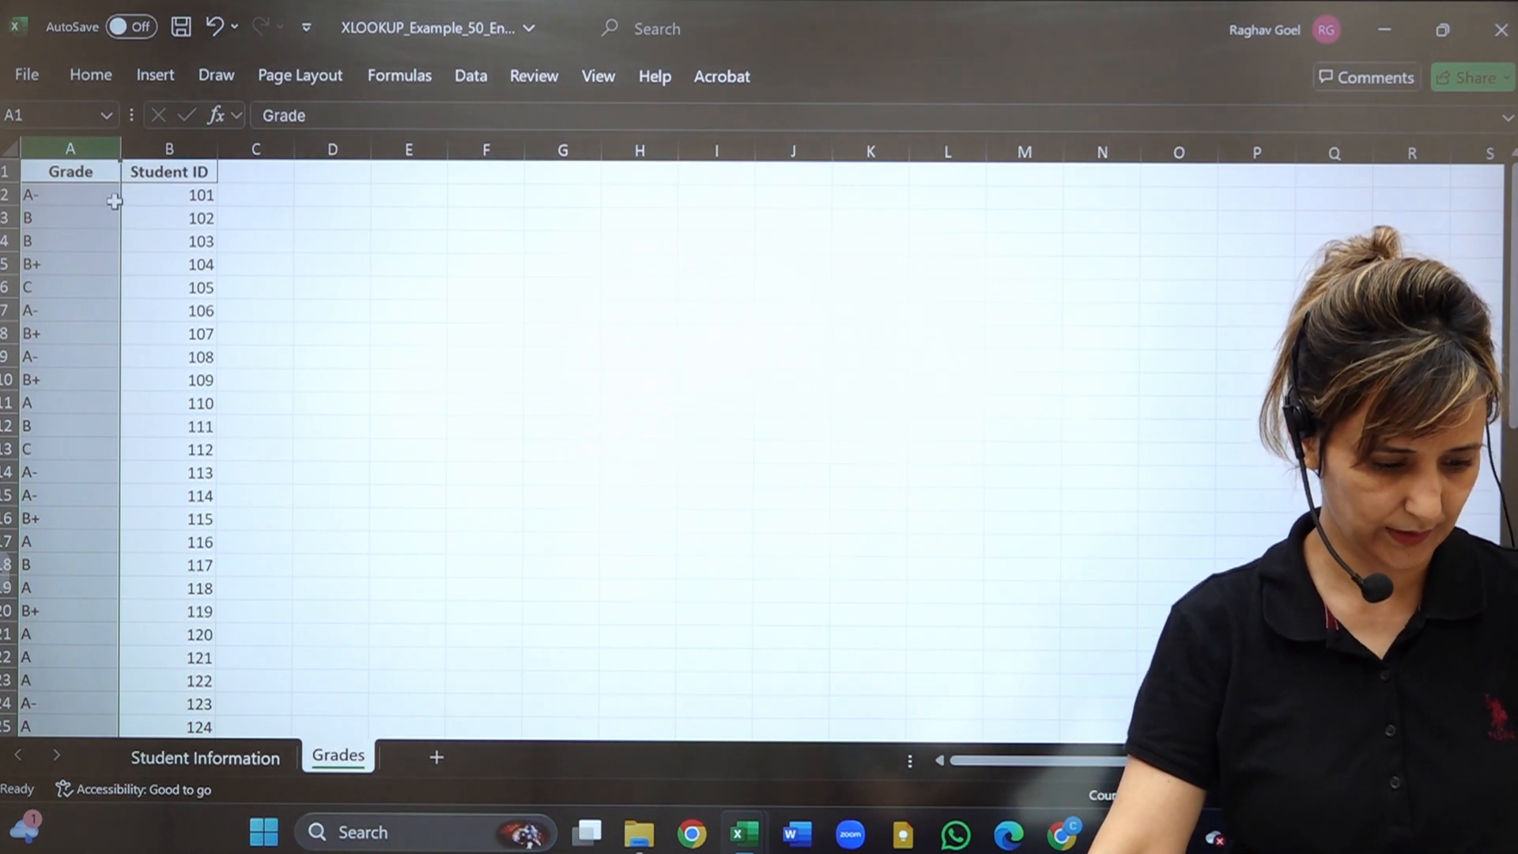
{"action": "left_click_drag", "start_coordinate": [123, 207], "coordinate": [190, 209]}
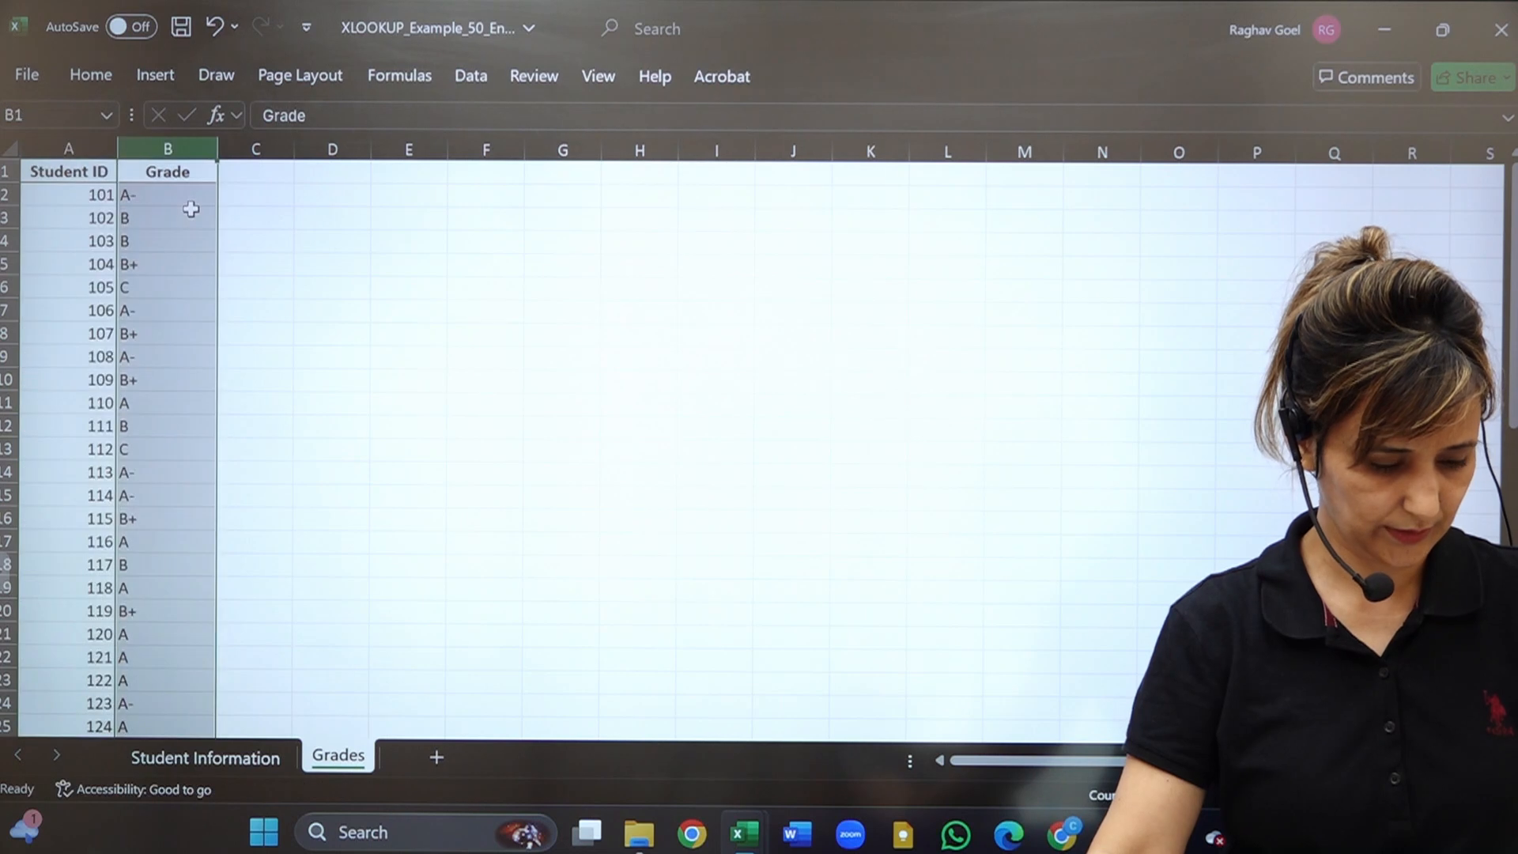
{"action": "left_click", "coordinate": [194, 758]}
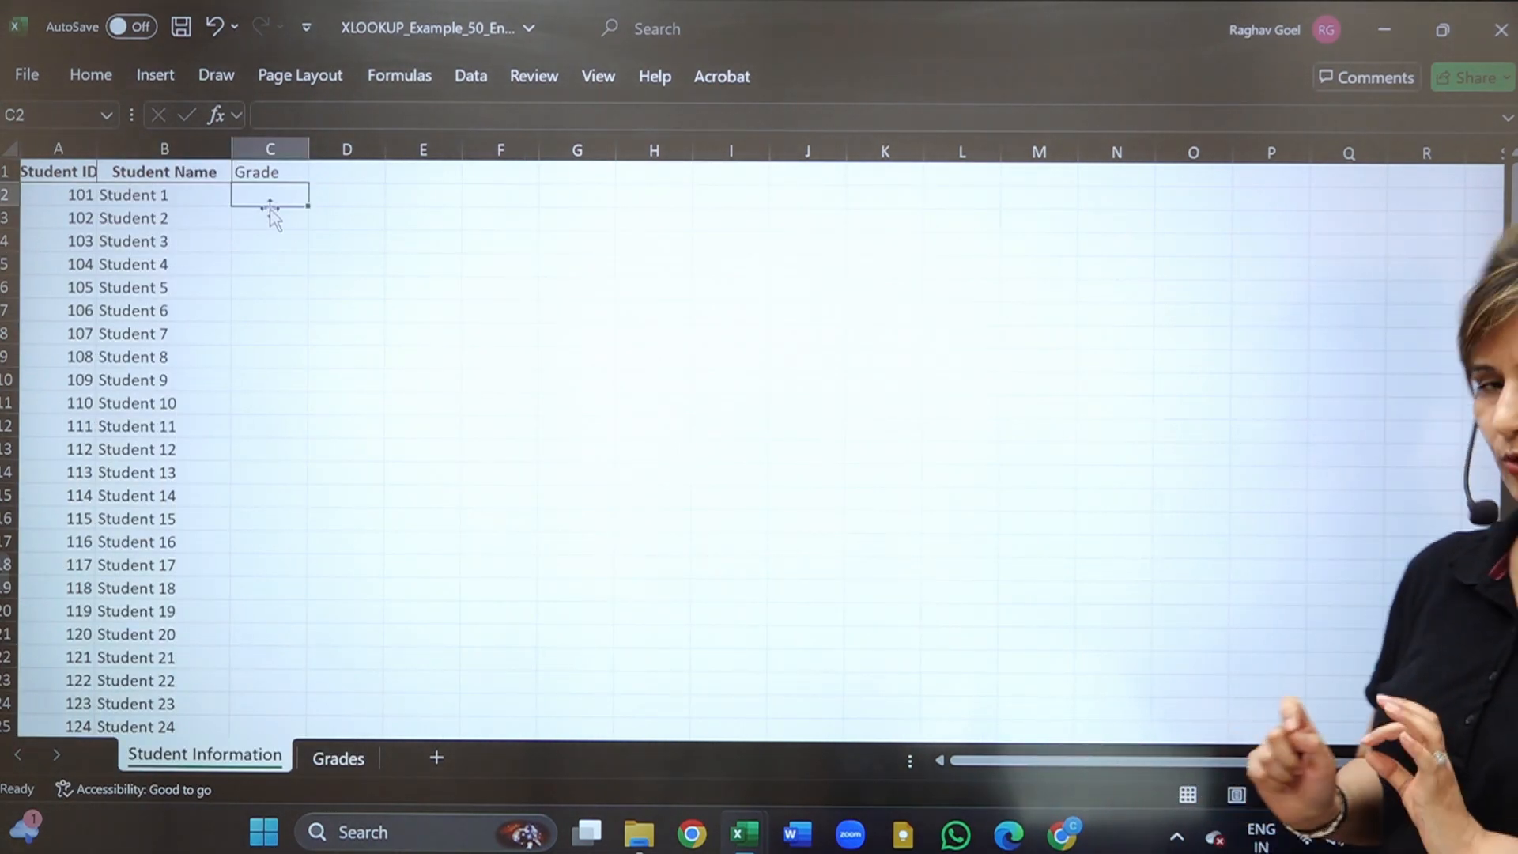
Start a VLOOKUP formula in C2 with the student ID in A2 as its lookup value.
{"action": "type", "text": "="}
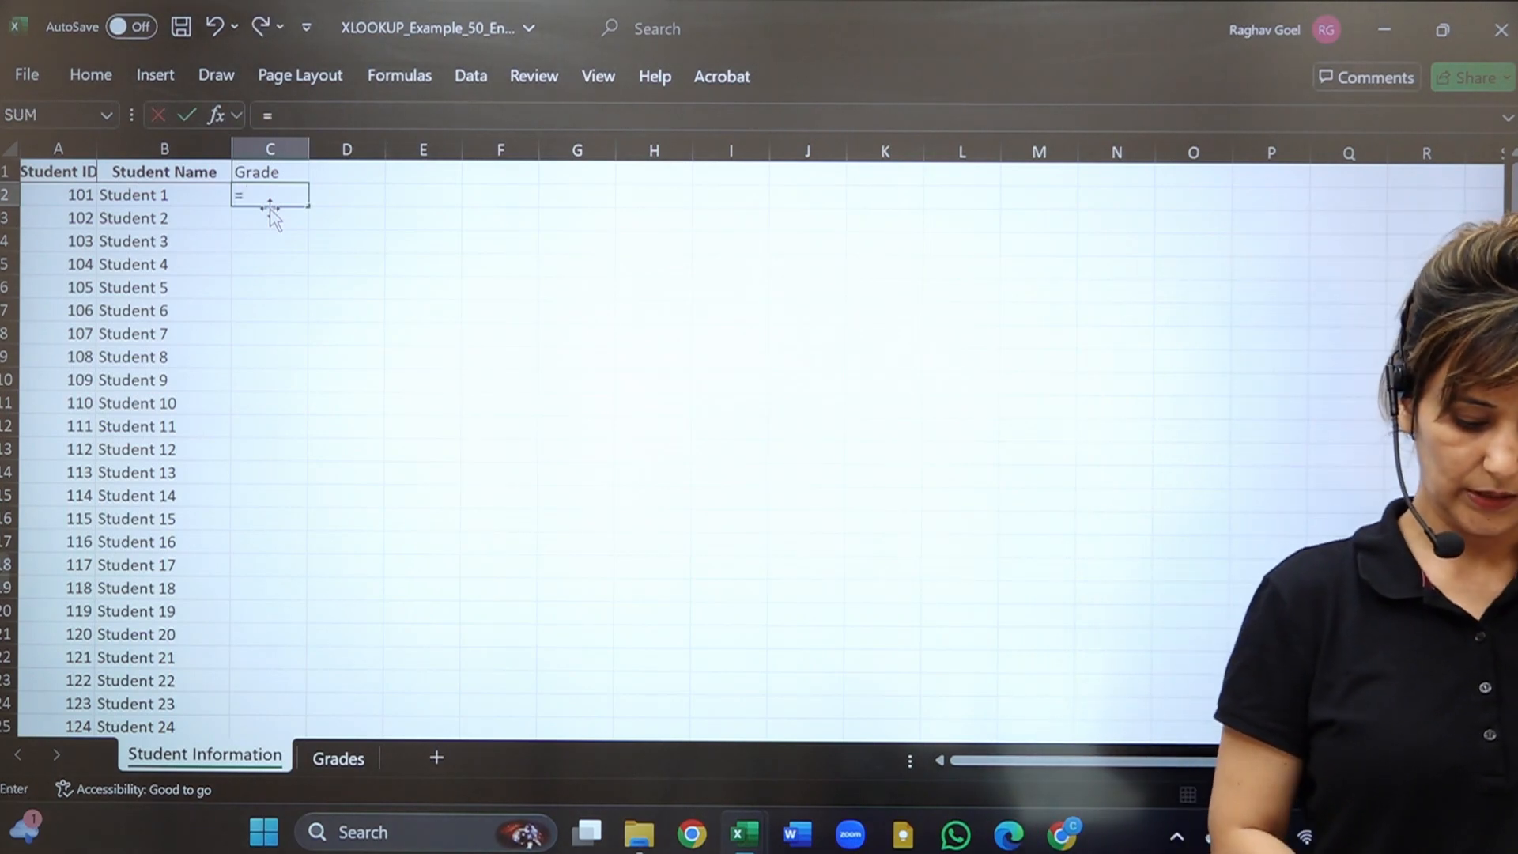
{"action": "type", "text": "vlo"}
{"action": "key", "text": "Tab"}
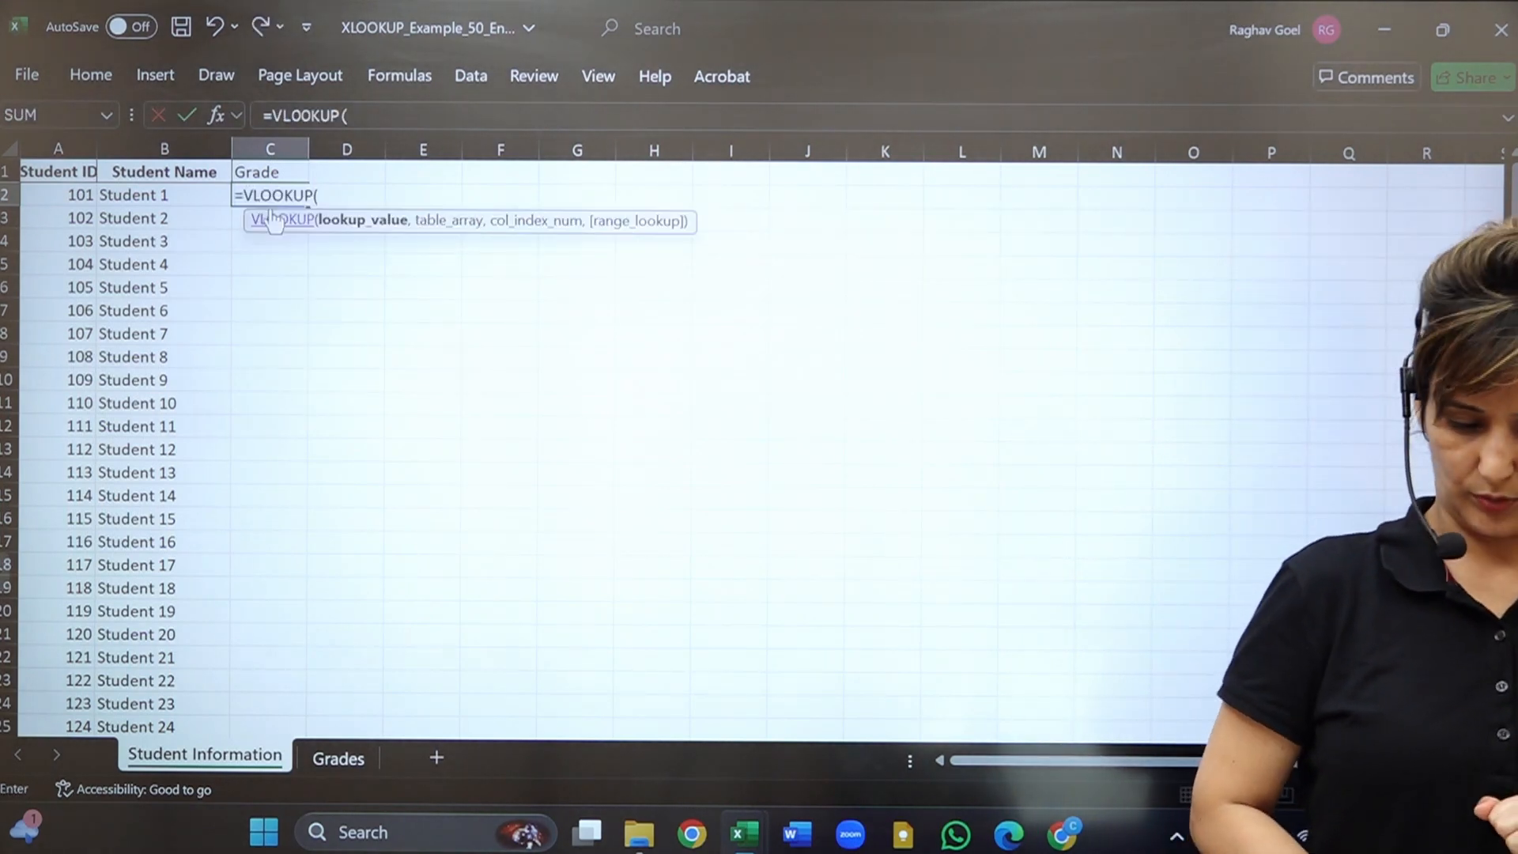
{"action": "left_click", "coordinate": [69, 191]}
{"action": "type", "text": ","}
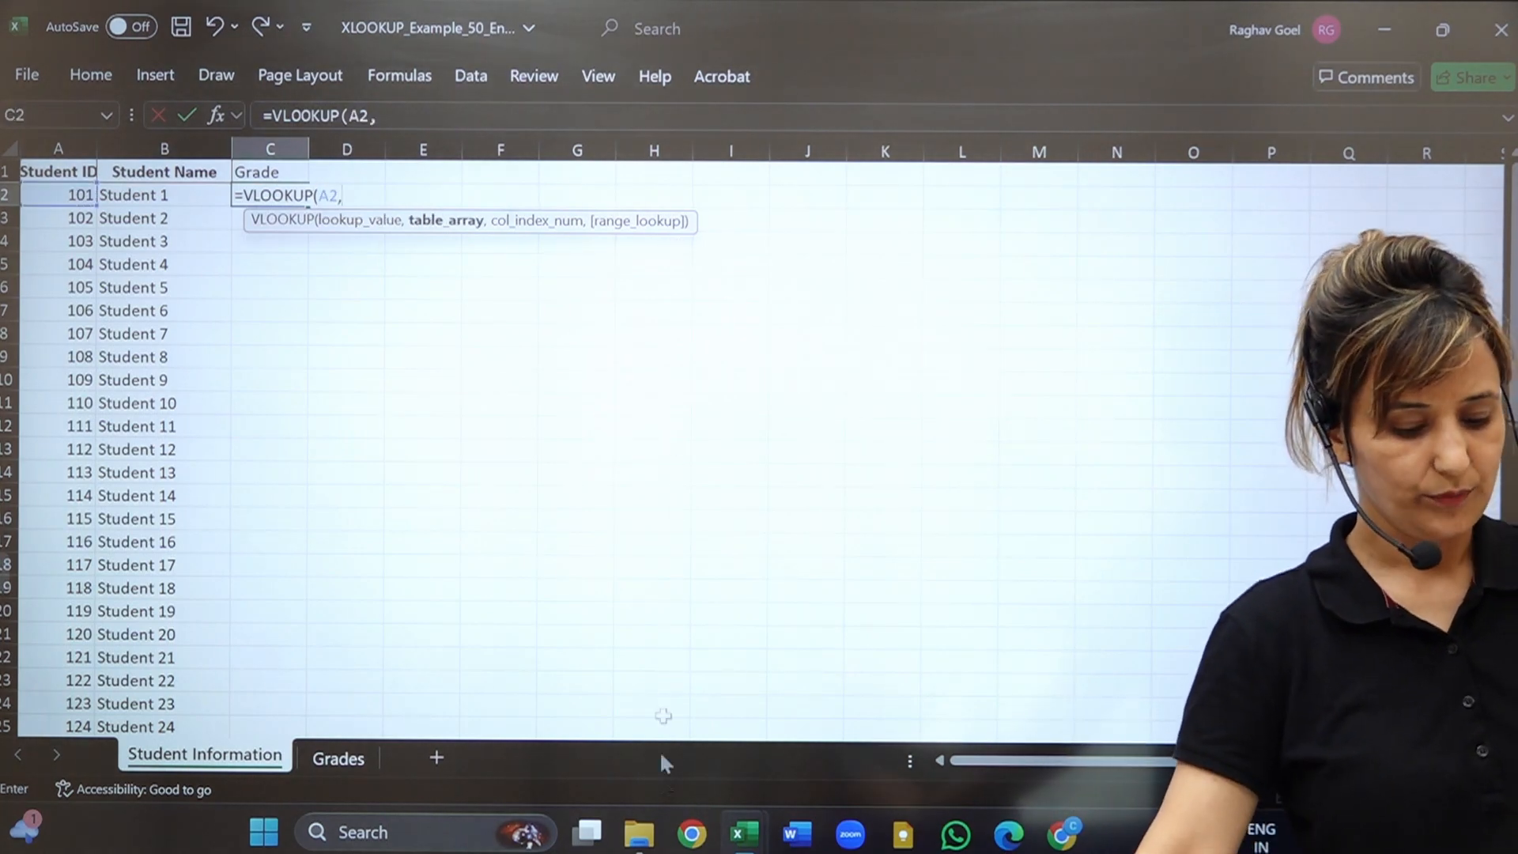
Set the VLOOKUP table array to the Grades sheet's ID and grade columns as the absolute range $A$1:$B$51.
{"action": "left_click", "coordinate": [321, 760]}
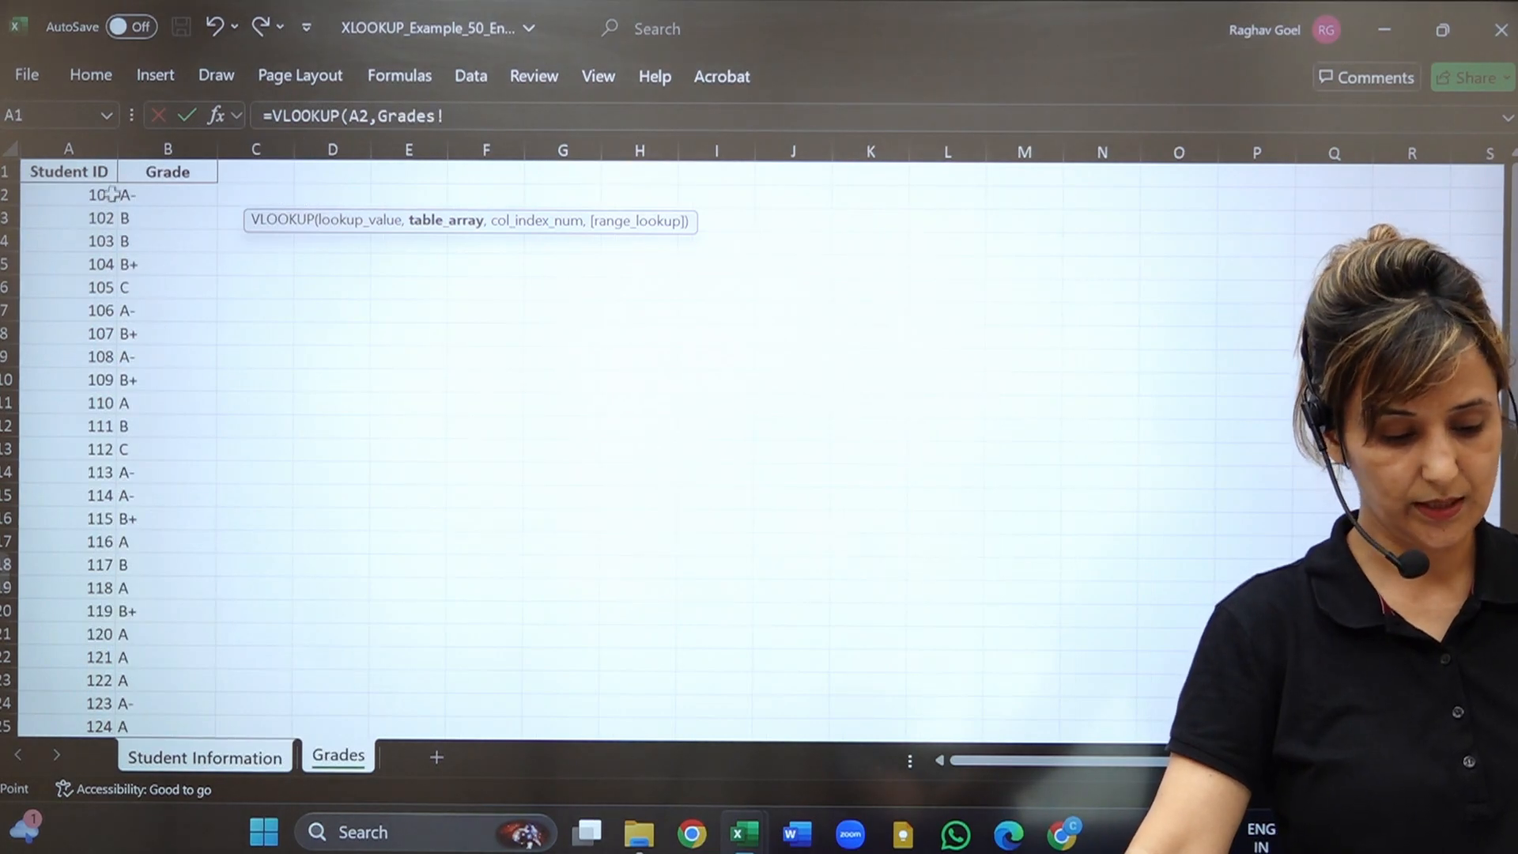
{"action": "left_click_drag", "start_coordinate": [92, 208], "coordinate": [154, 700]}
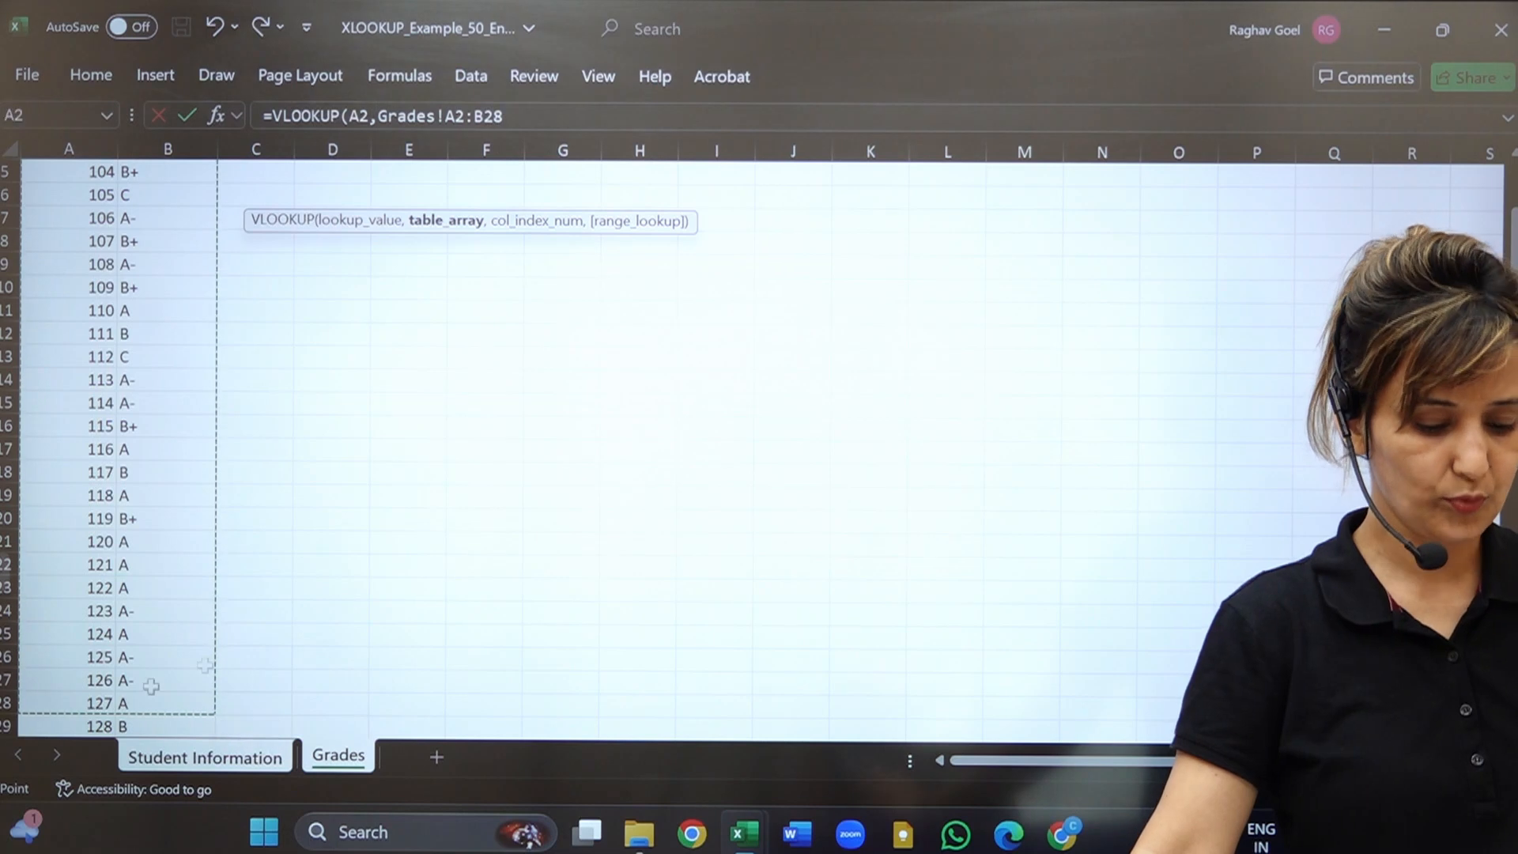
{"action": "scroll", "coordinate": [341, 520], "scroll_direction": "up", "scroll_amount": 2}
{"action": "left_click_drag", "start_coordinate": [81, 176], "coordinate": [158, 706]}
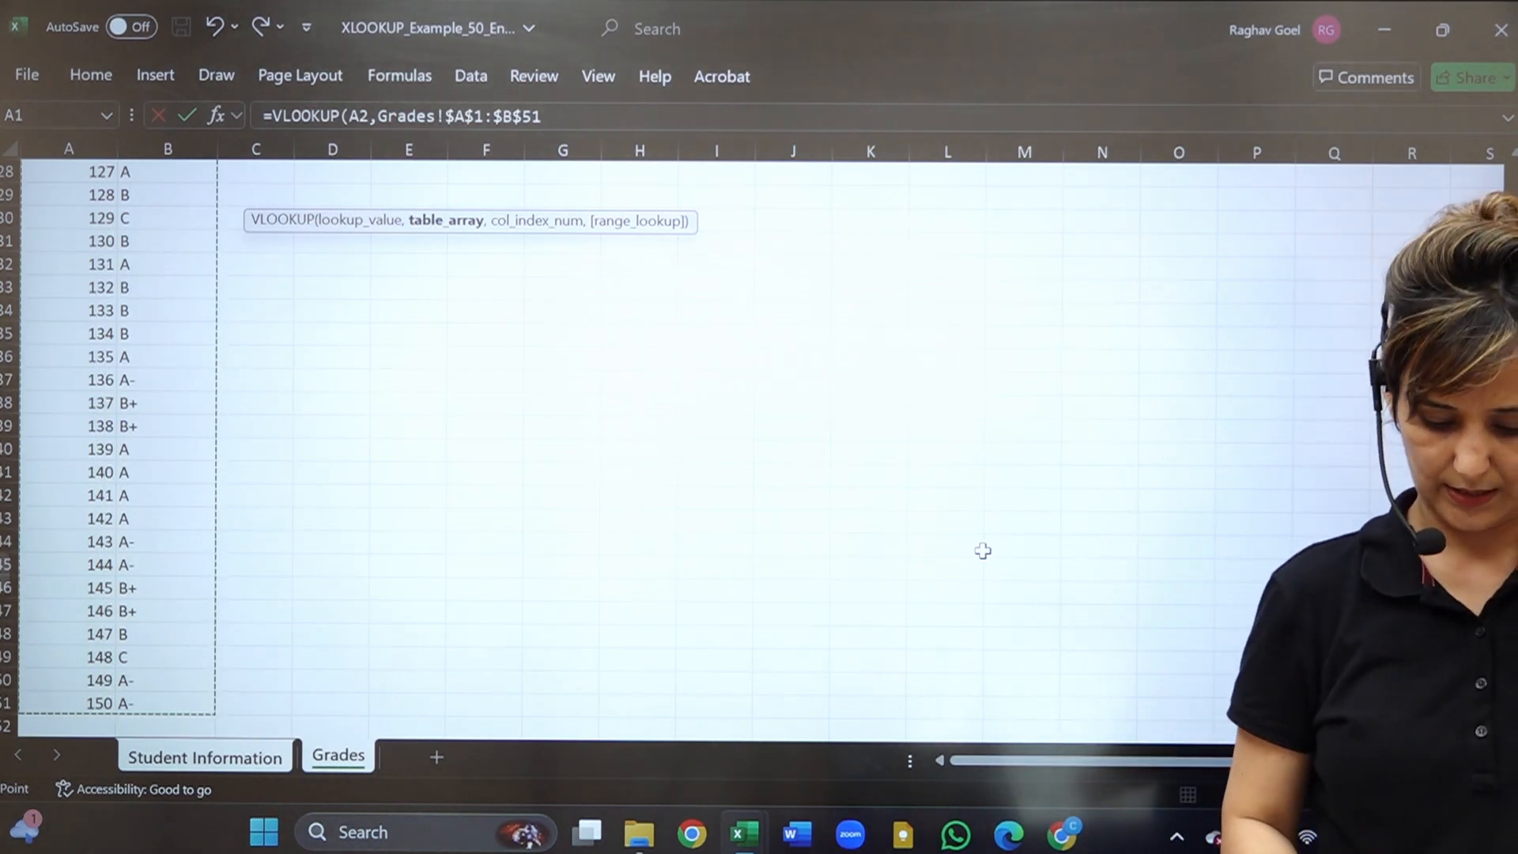
Set the VLOOKUP column index to 2, enter the formula without a range lookup argument, and fill it down the Grade column.
{"action": "type", "text": ",2"}
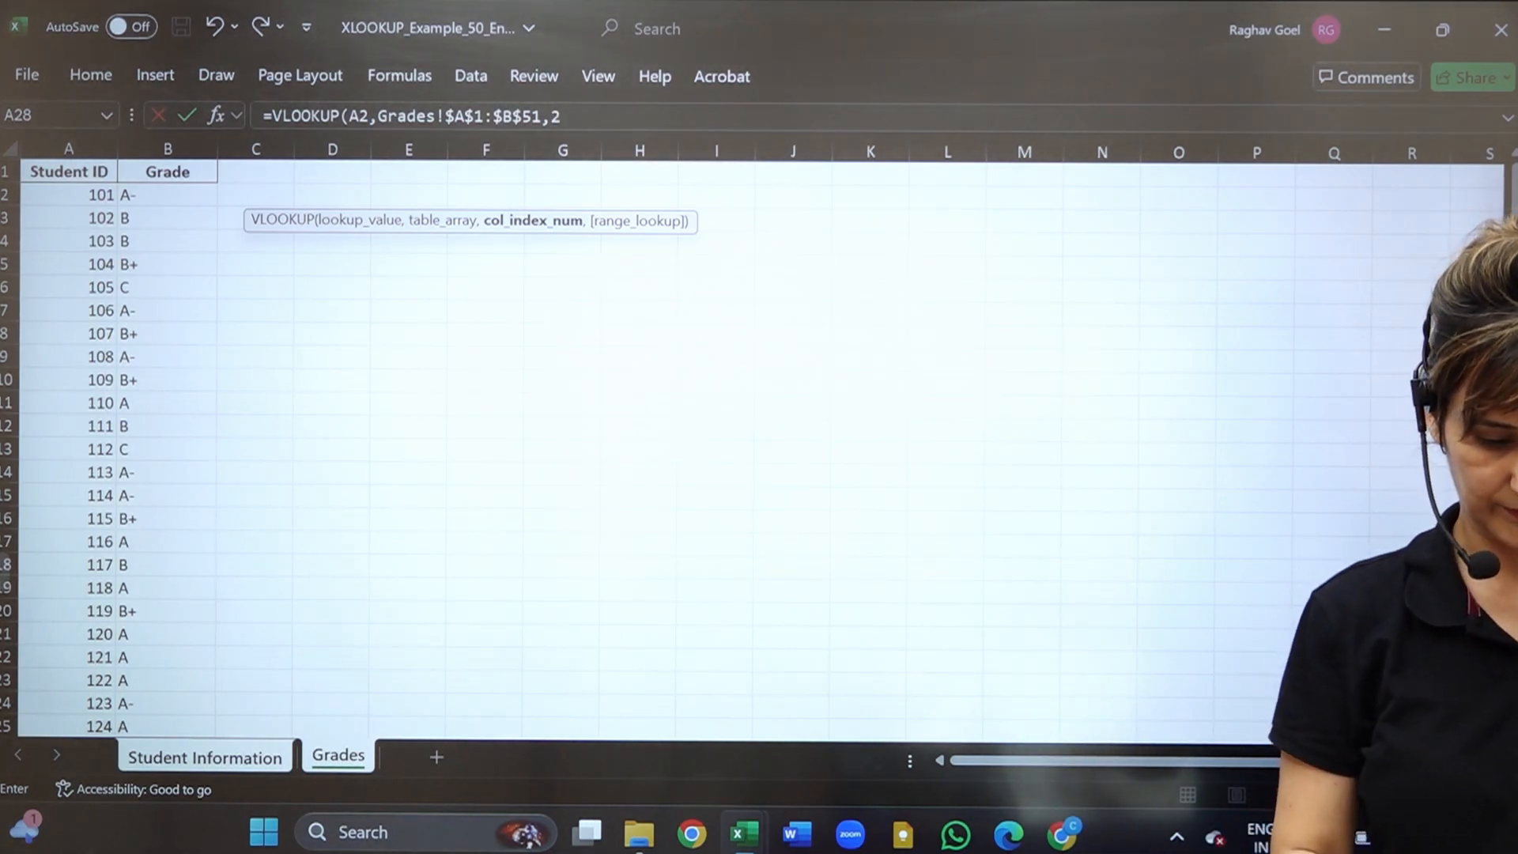
{"action": "type", "text": ")"}
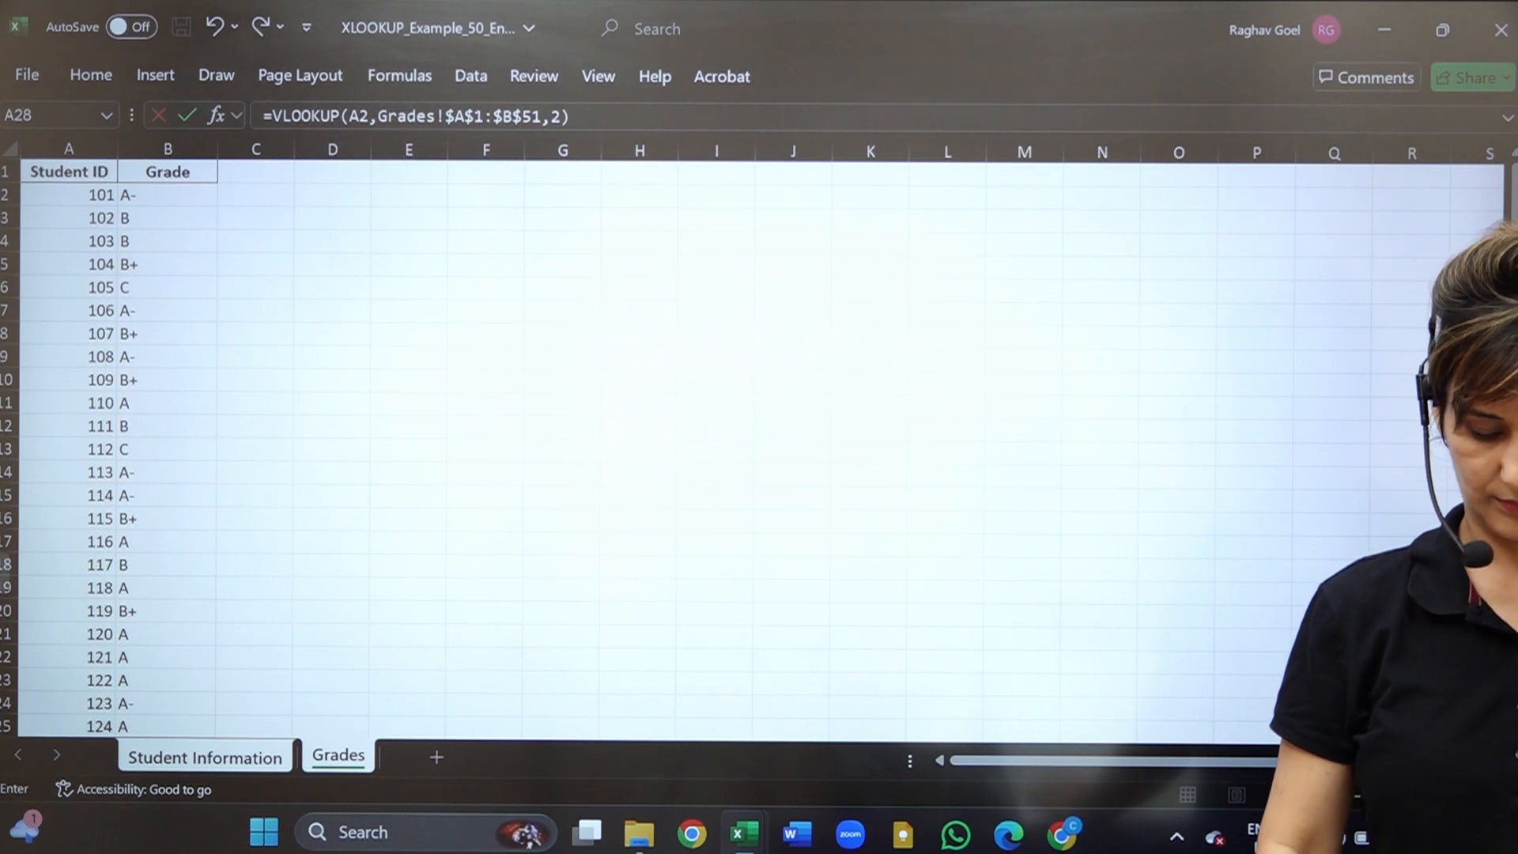
{"action": "key", "text": "Return"}
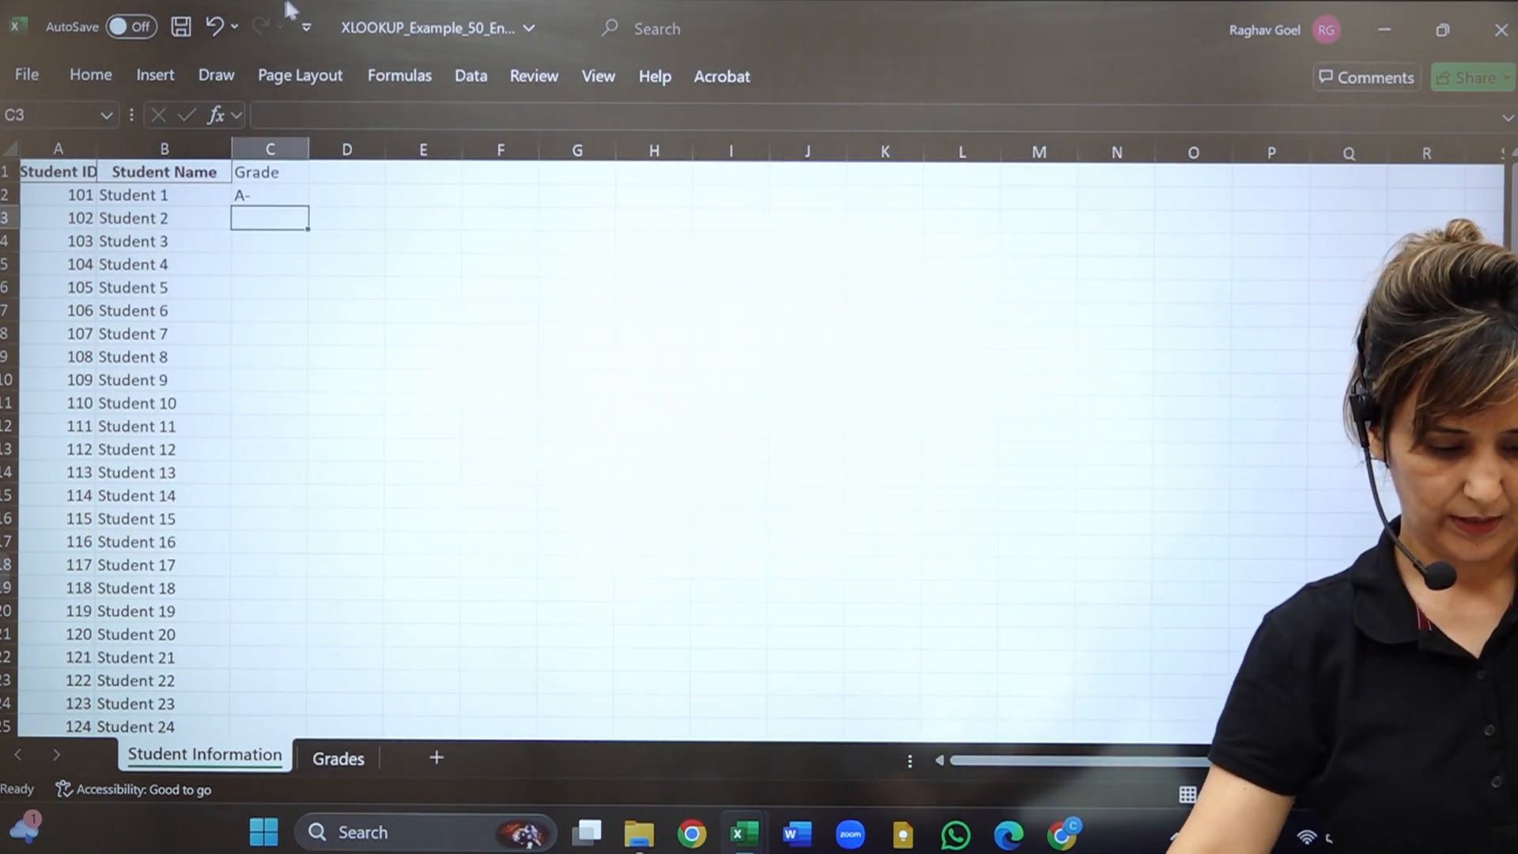
{"action": "left_click", "coordinate": [259, 191]}
{"action": "double_click", "coordinate": [308, 206]}
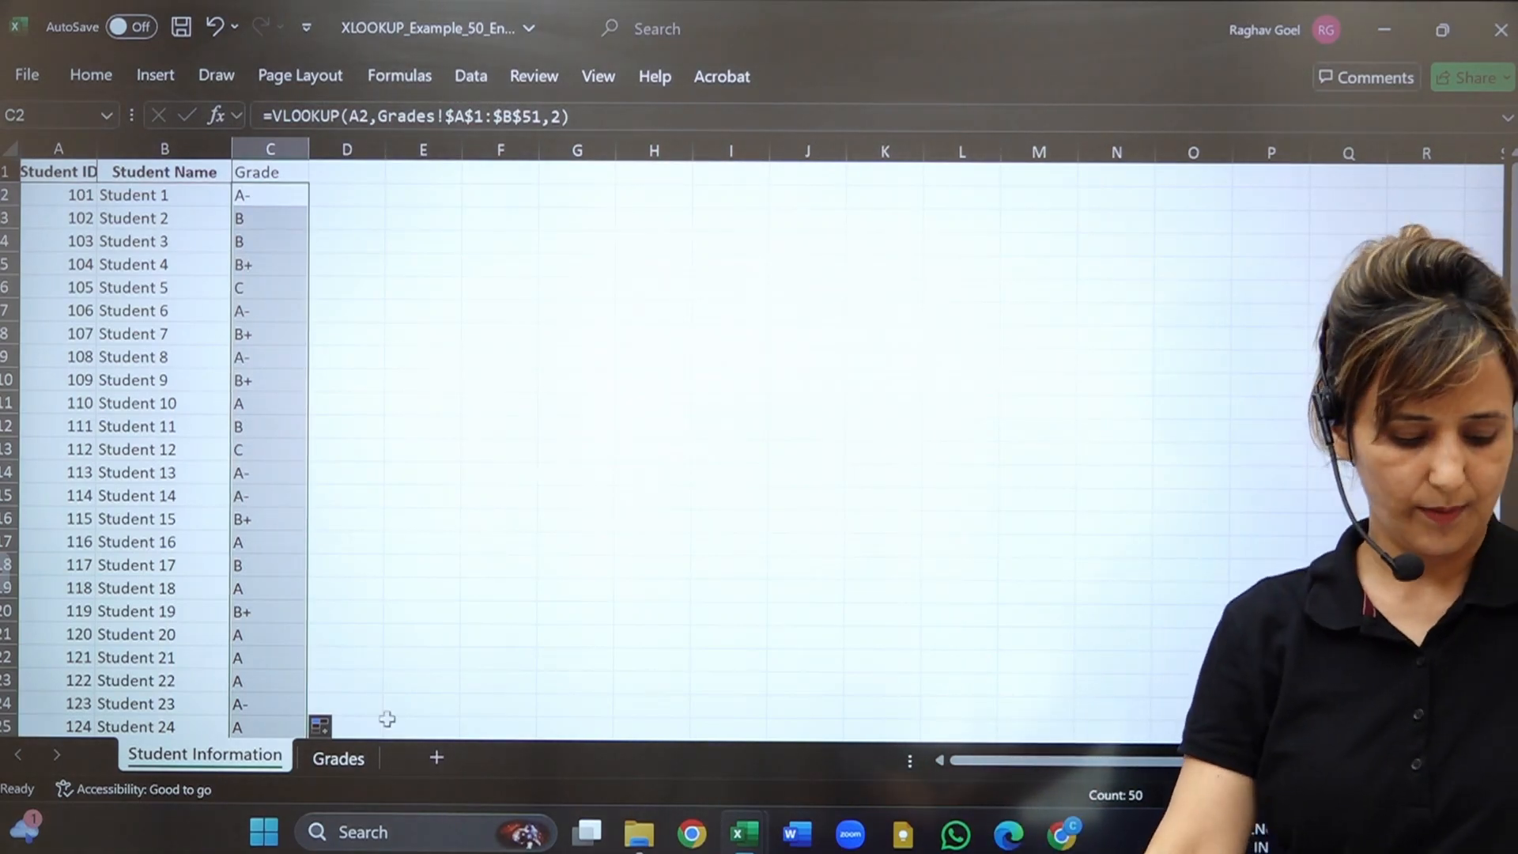
Move the Grade column back in front of Student ID on the Grades sheet and check the VLOOKUP results on Student Information.
{"action": "left_click", "coordinate": [305, 764]}
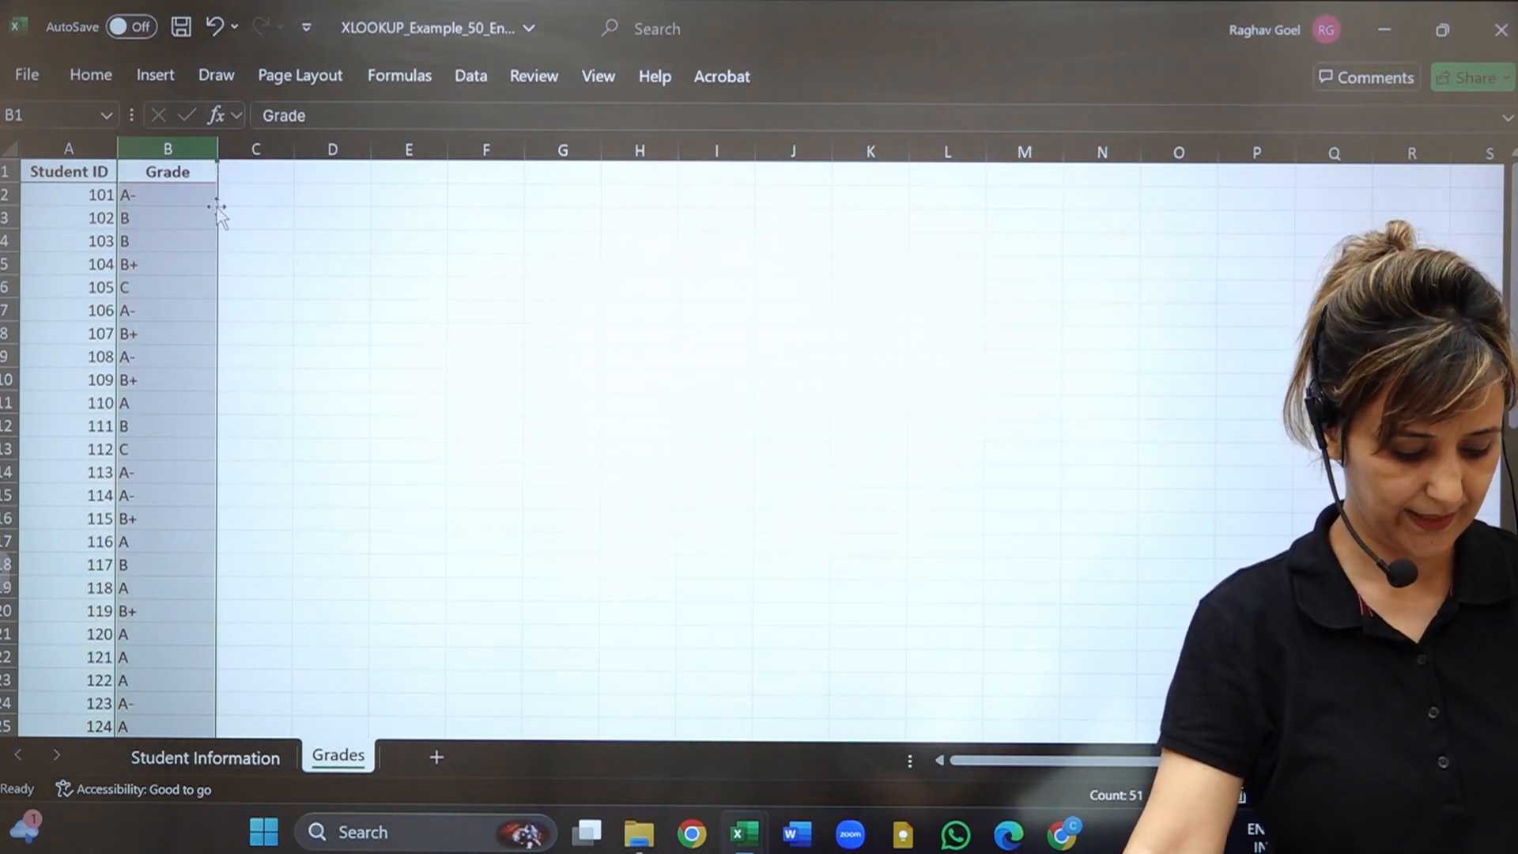
{"action": "left_click_drag", "start_coordinate": [218, 209], "coordinate": [65, 209]}
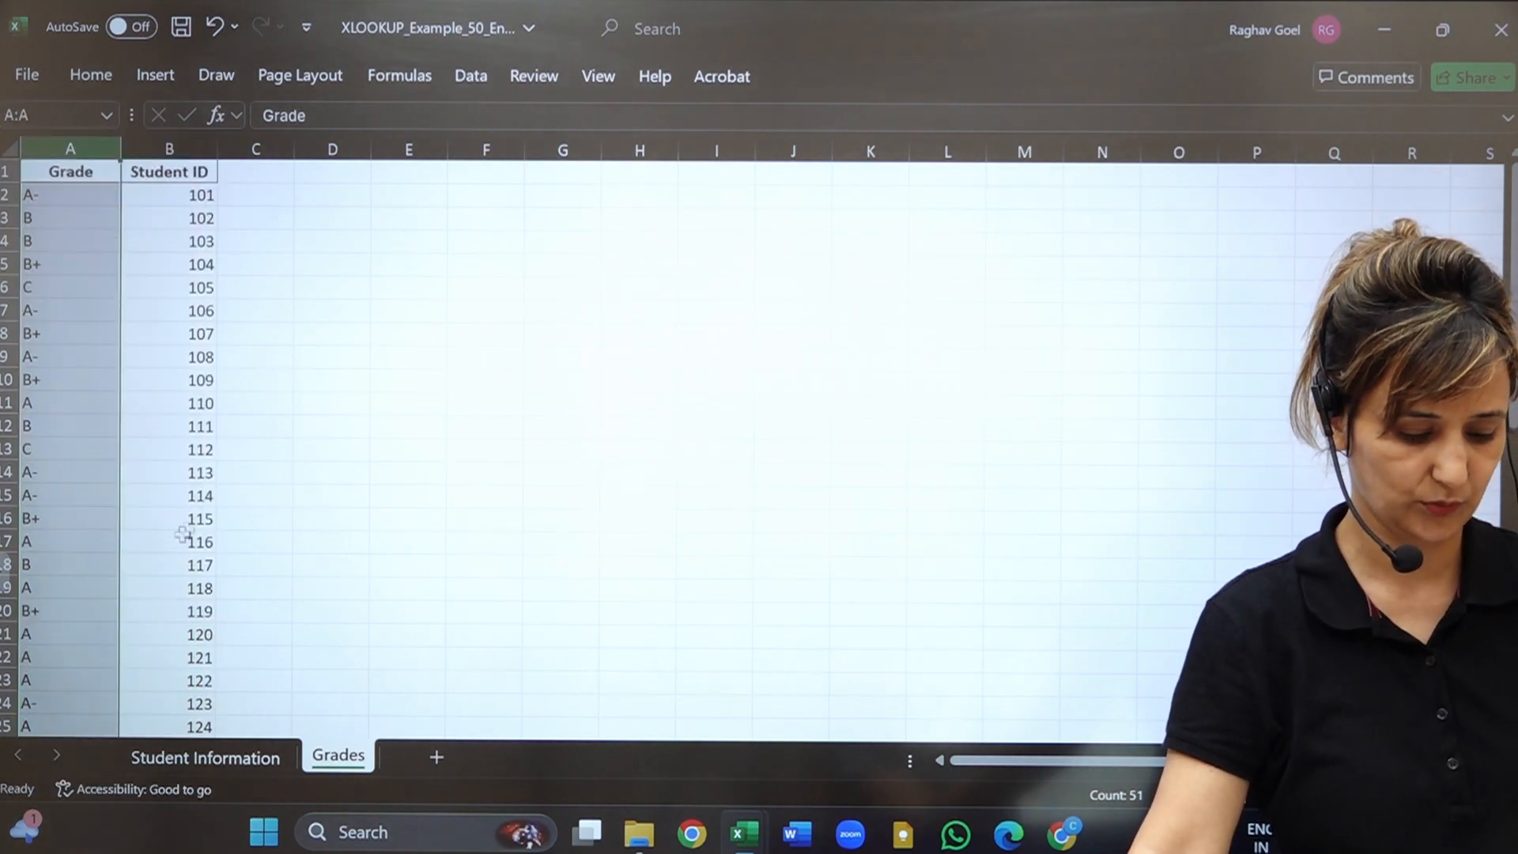
{"action": "left_click", "coordinate": [252, 759]}
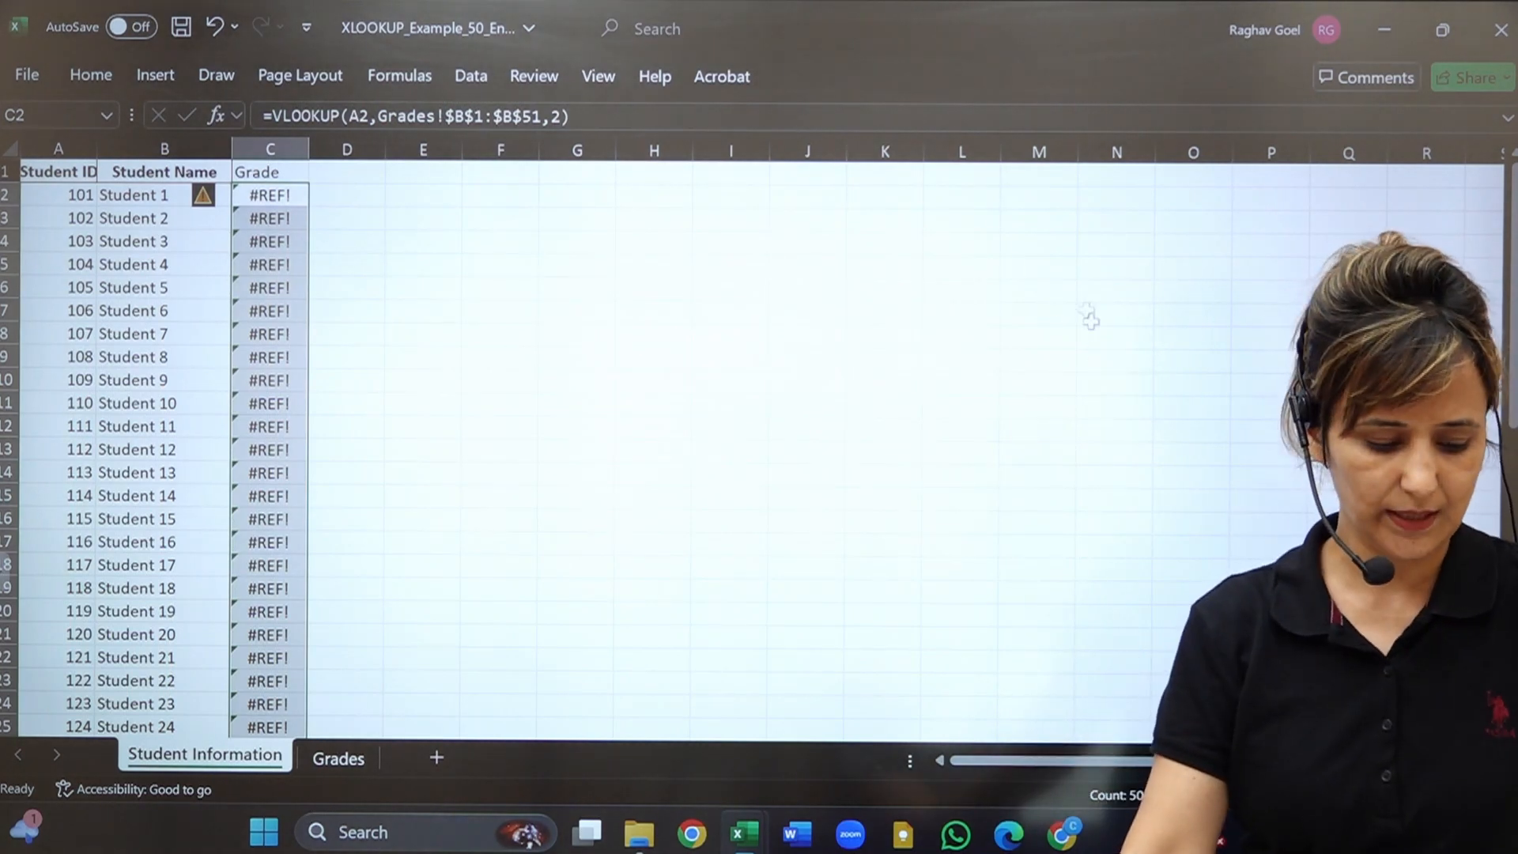
{"action": "left_click", "coordinate": [332, 759]}
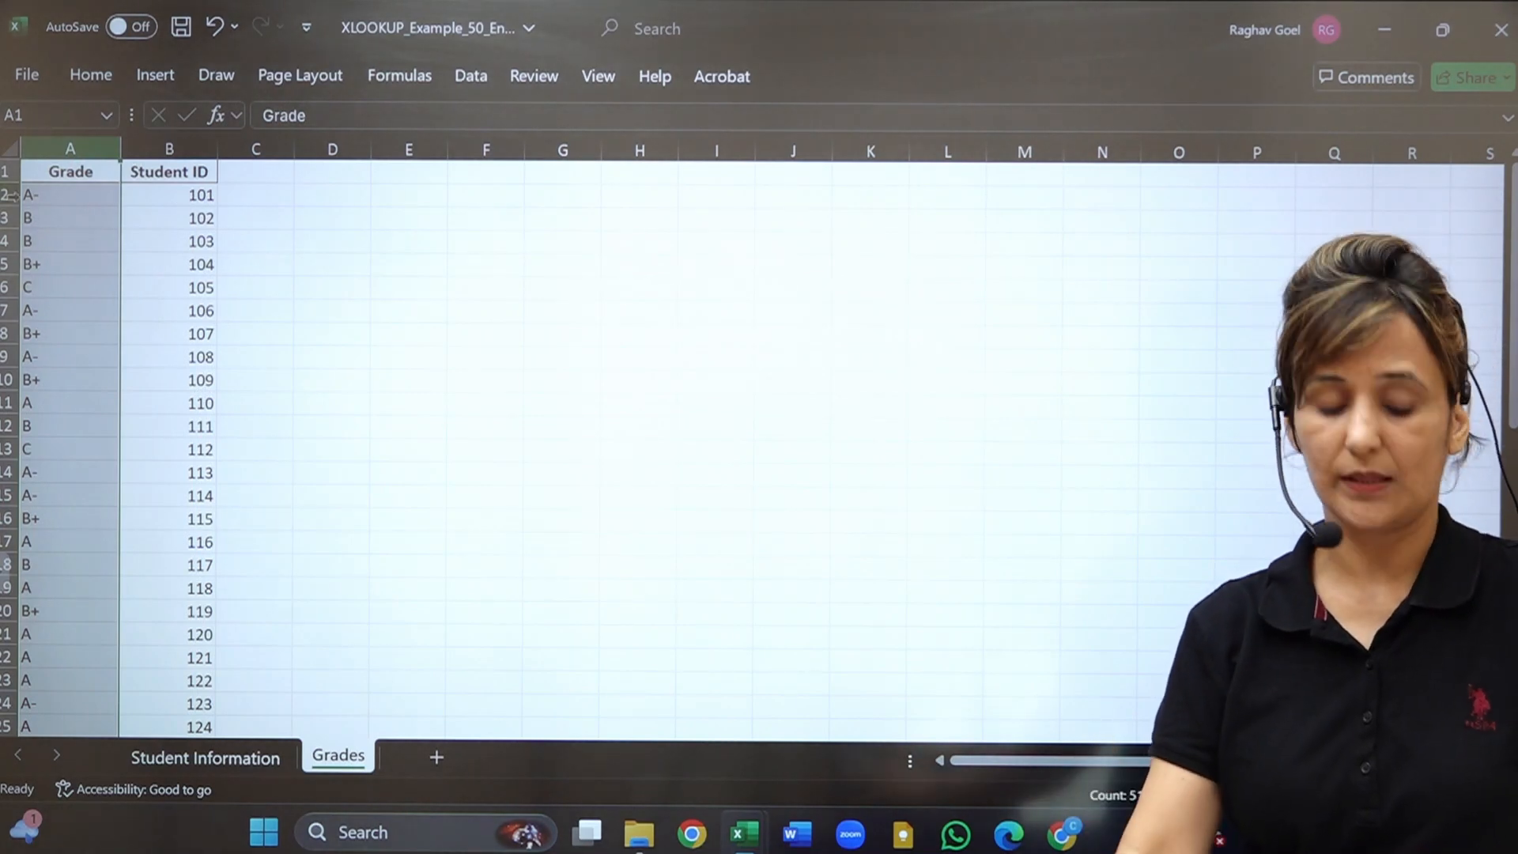
{"action": "left_click", "coordinate": [205, 757]}
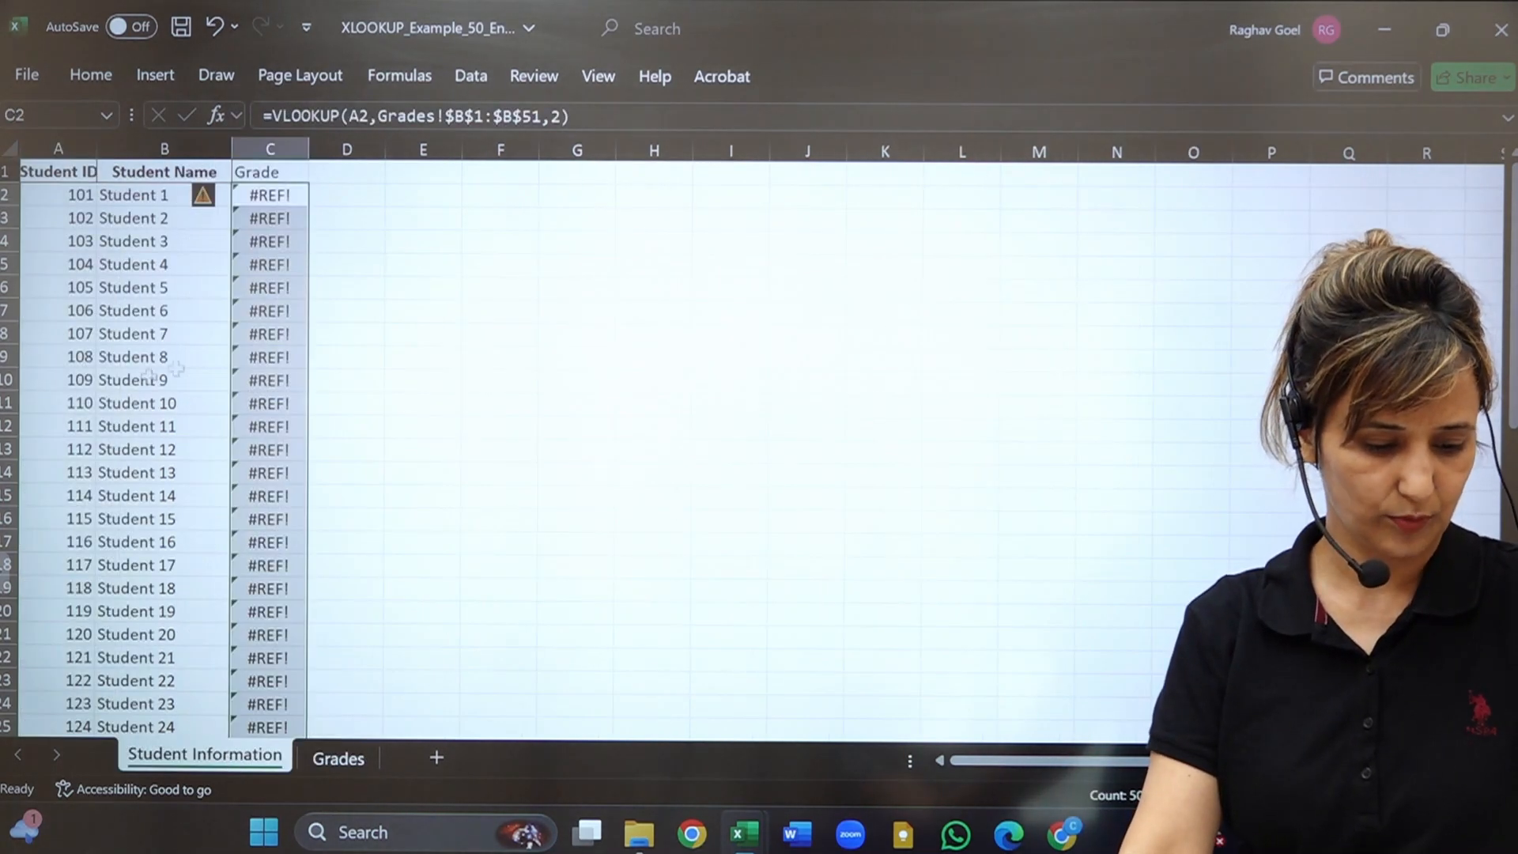
Set the column index of the VLOOKUP in C2 to 1 and check the edited cell.
{"action": "left_click", "coordinate": [276, 197]}
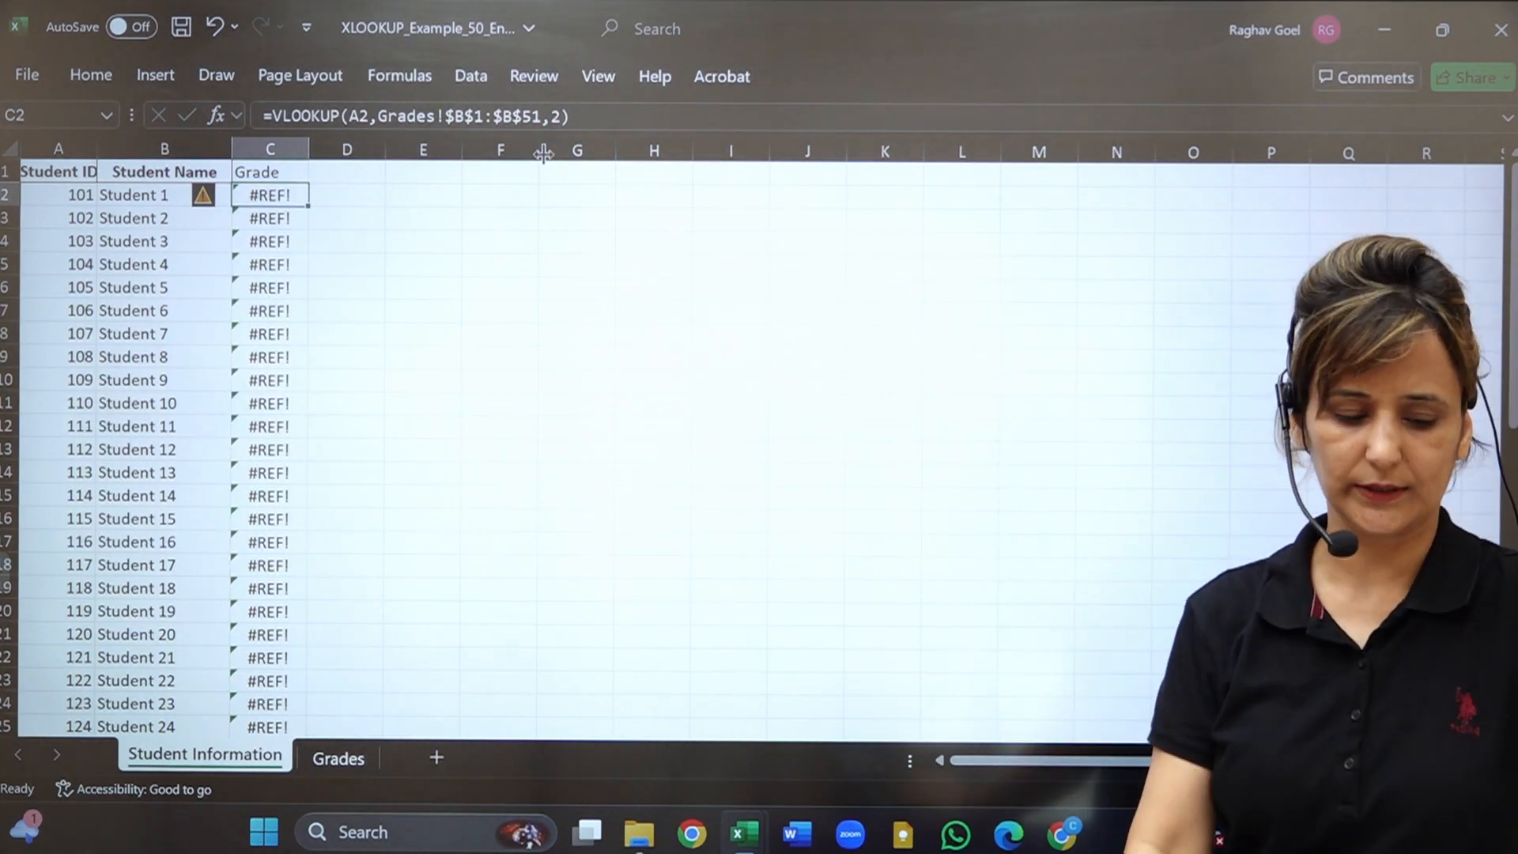
{"action": "left_click", "coordinate": [563, 116]}
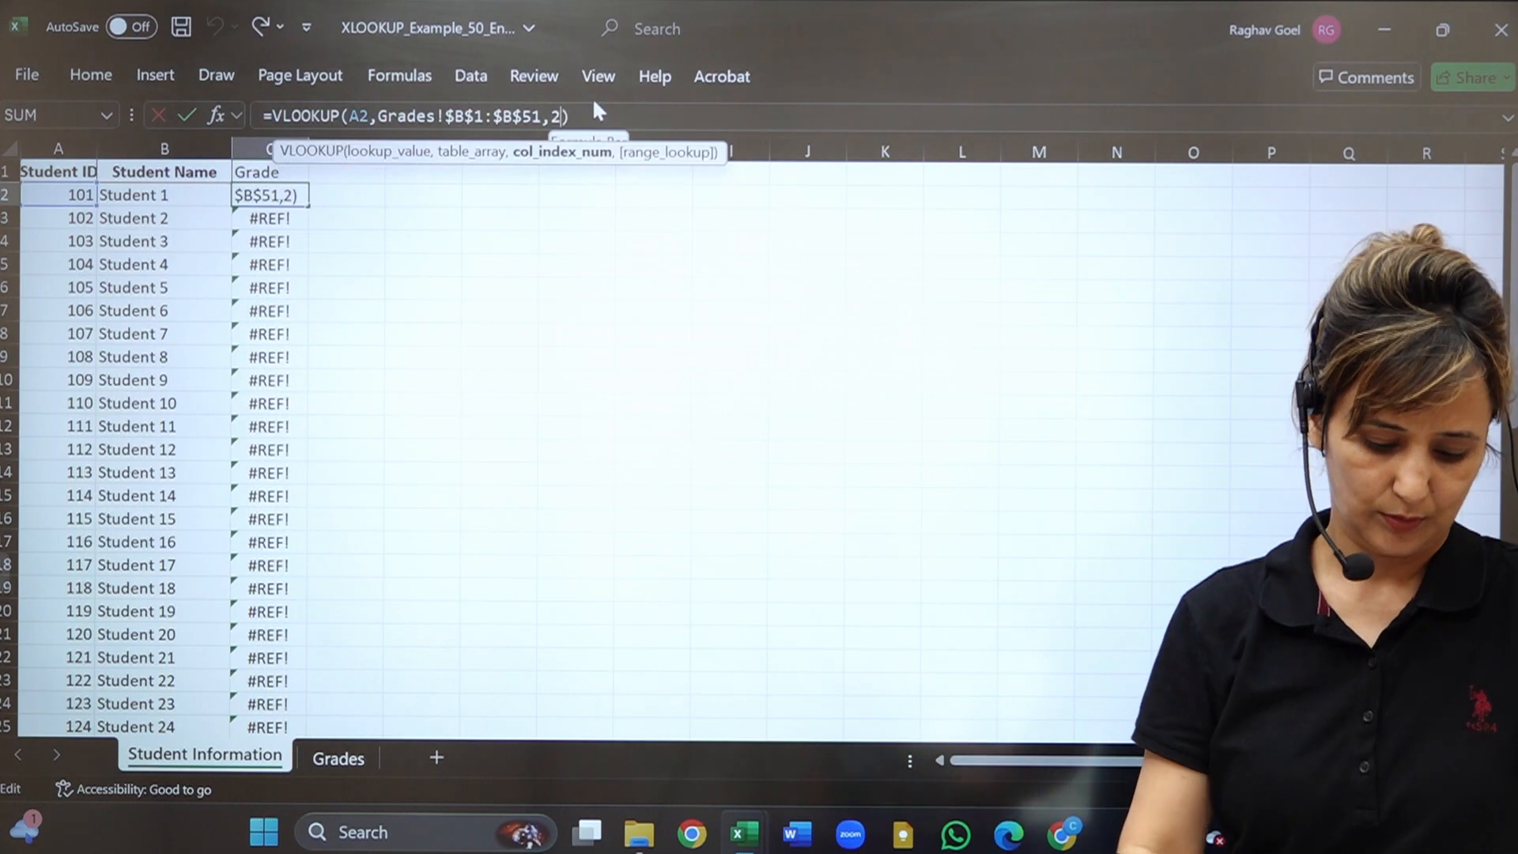
{"action": "key", "text": "Return"}
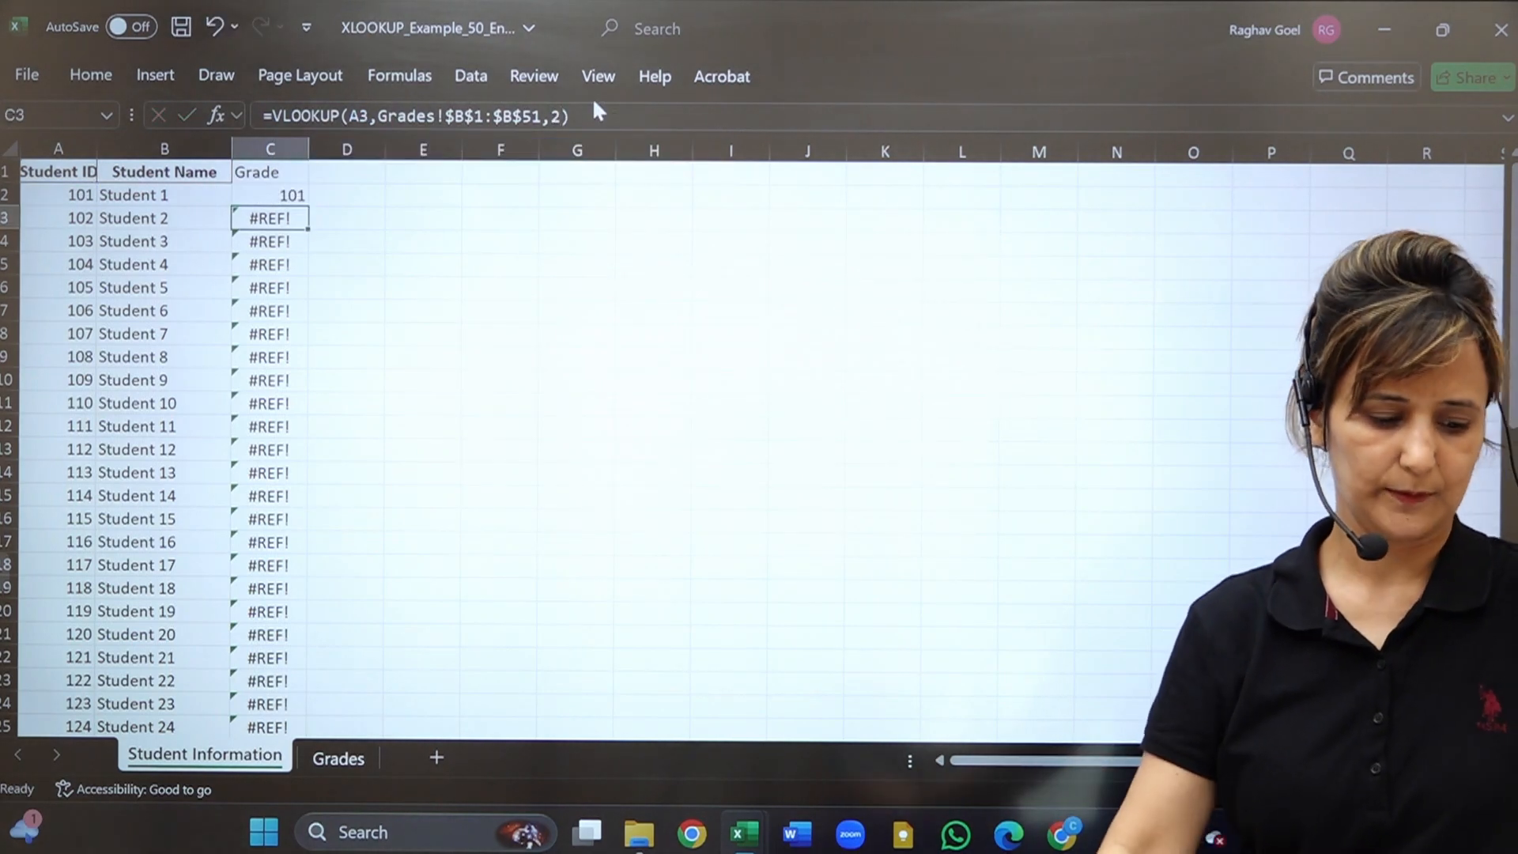
{"action": "left_click", "coordinate": [261, 195]}
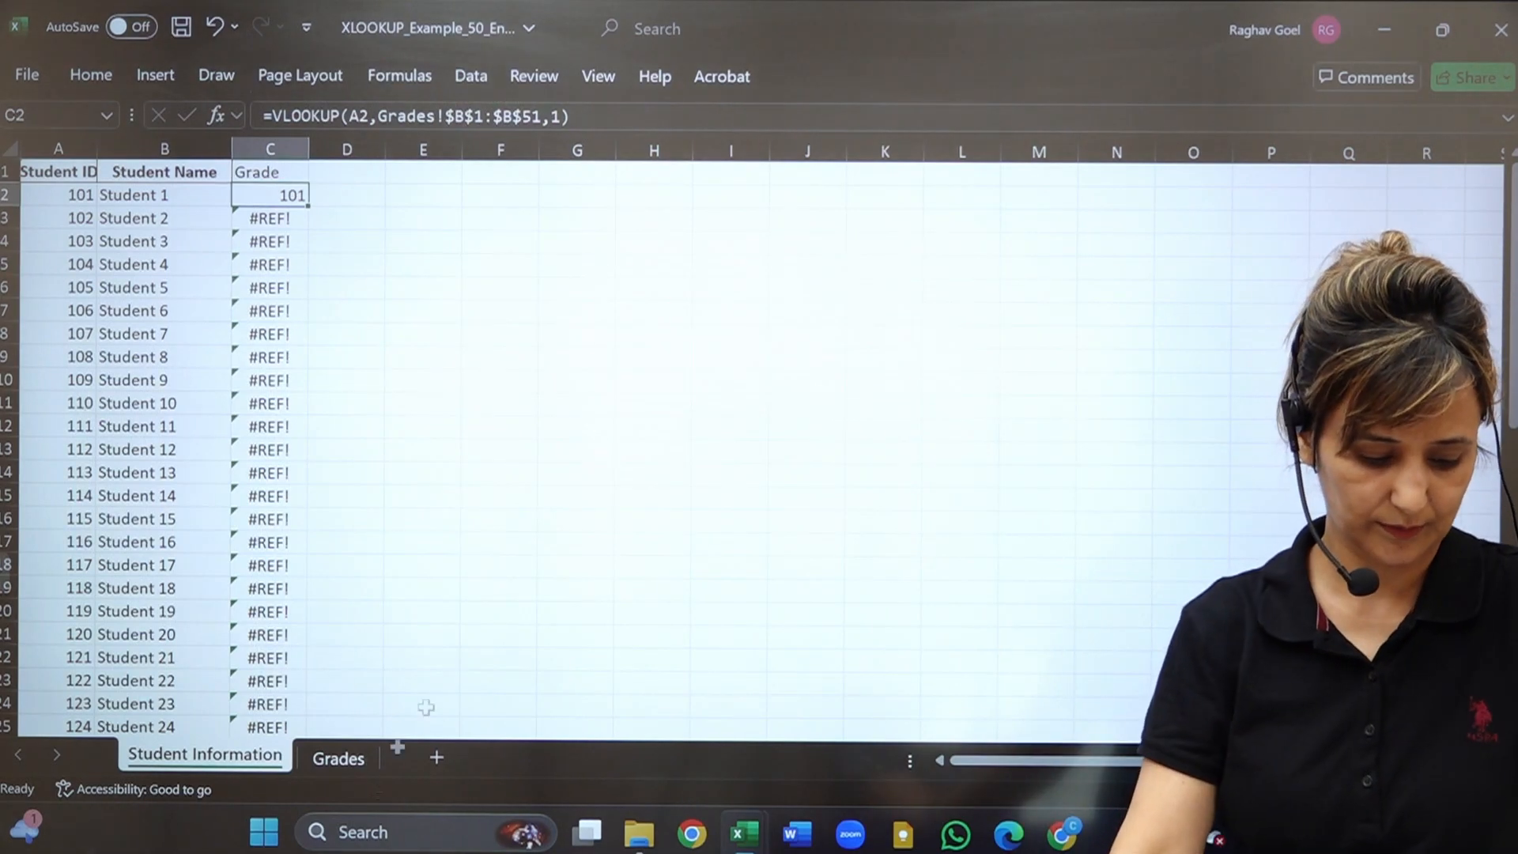
Undo the column index edit and the last Grade column move, then check the formulas on the Student Information sheet.
{"action": "left_click", "coordinate": [338, 760]}
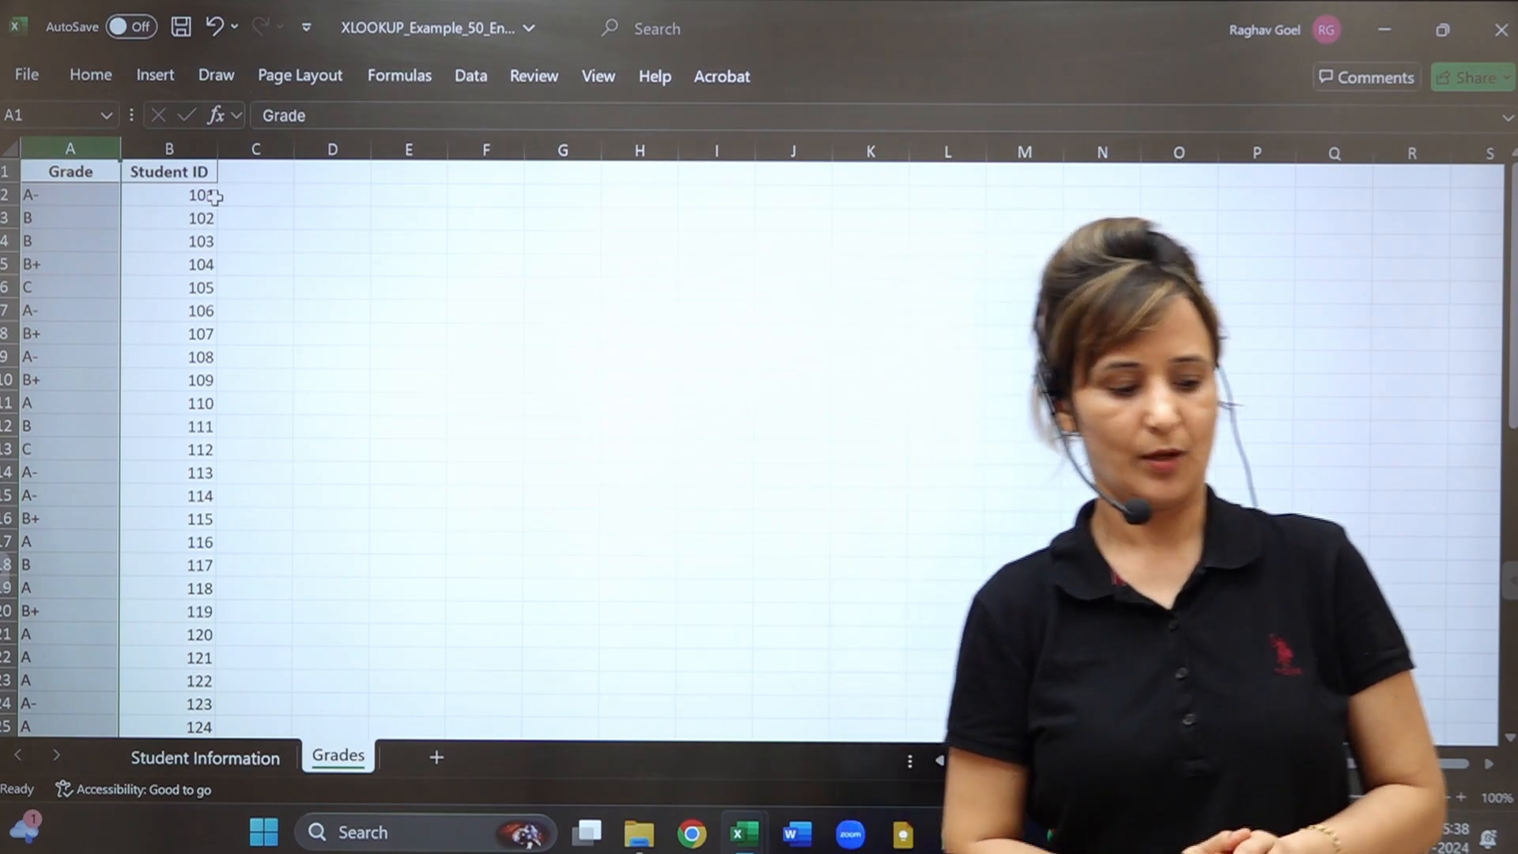
{"action": "left_click", "coordinate": [237, 760]}
{"action": "key", "text": "ctrl+Page_Down"}
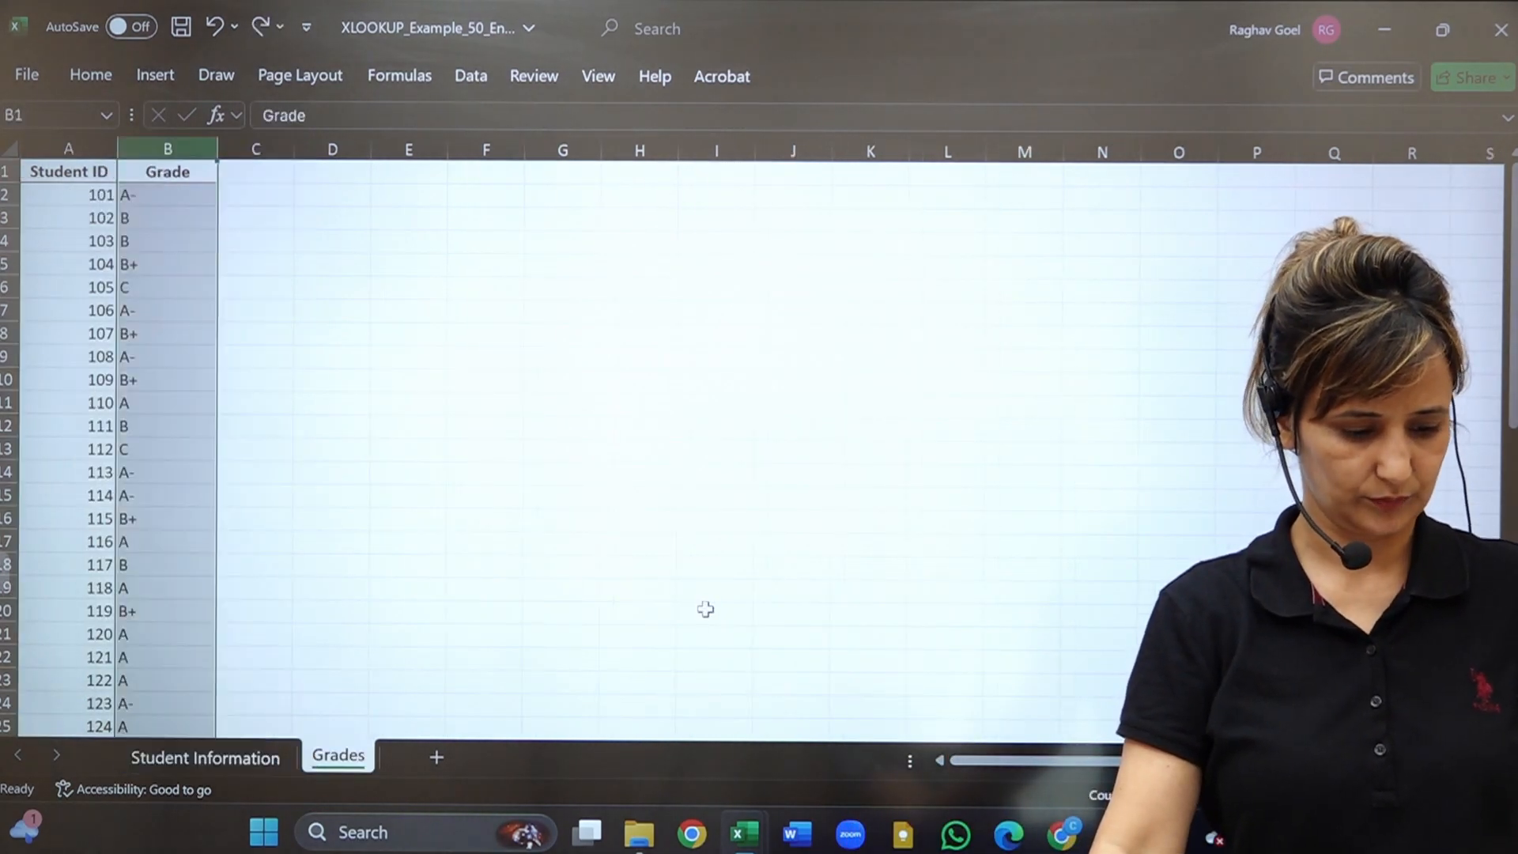
{"action": "left_click", "coordinate": [210, 759]}
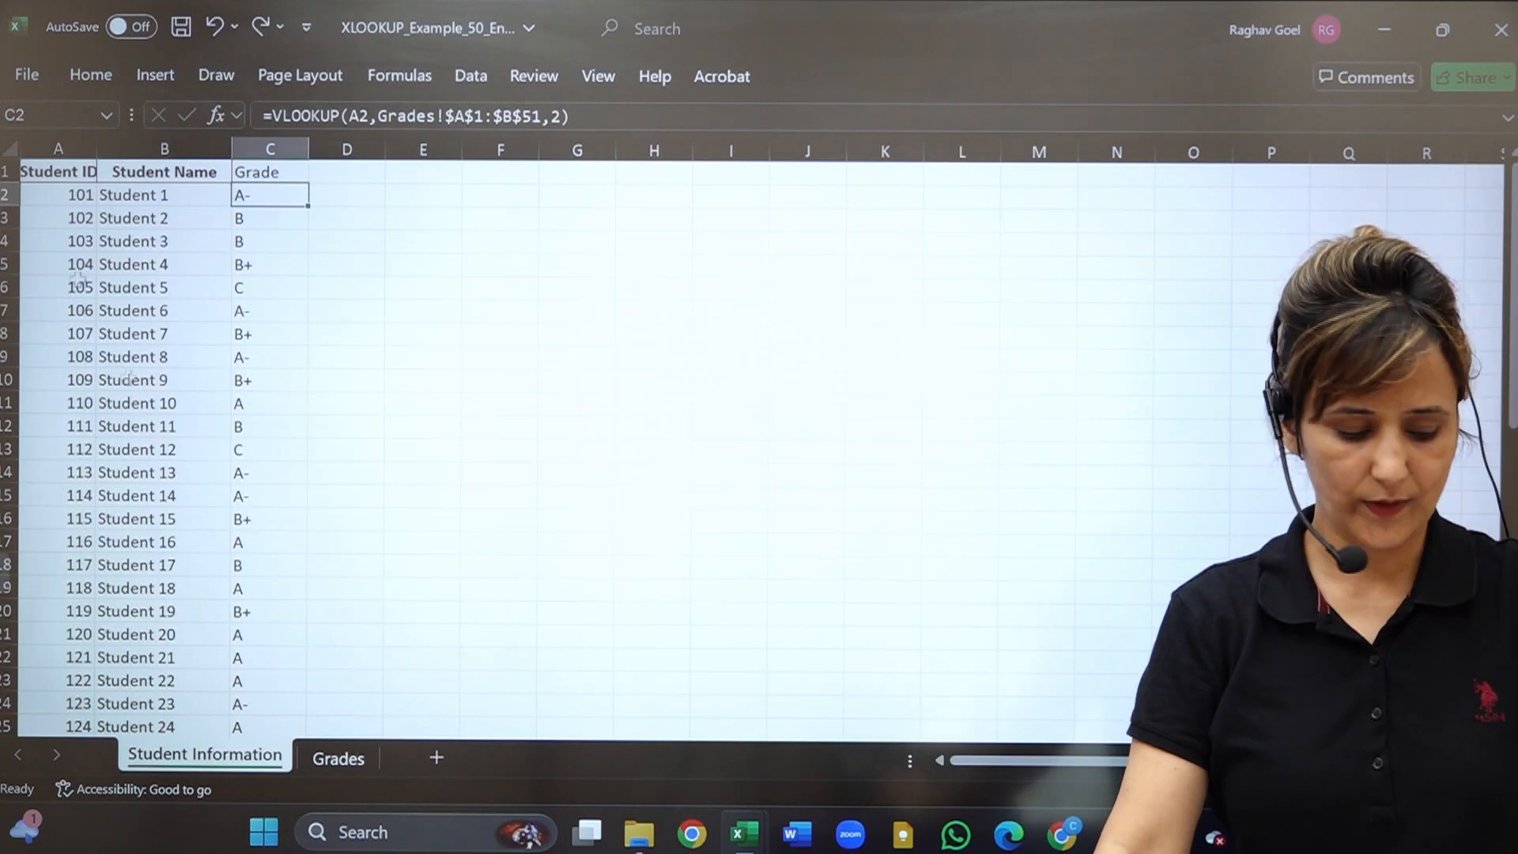
Set the first student ID in A2 of the Grades sheet to 0, then check the VLOOKUP in C2 on Student Information against Grades.
{"action": "left_click", "coordinate": [362, 761]}
{"action": "left_click", "coordinate": [103, 195]}
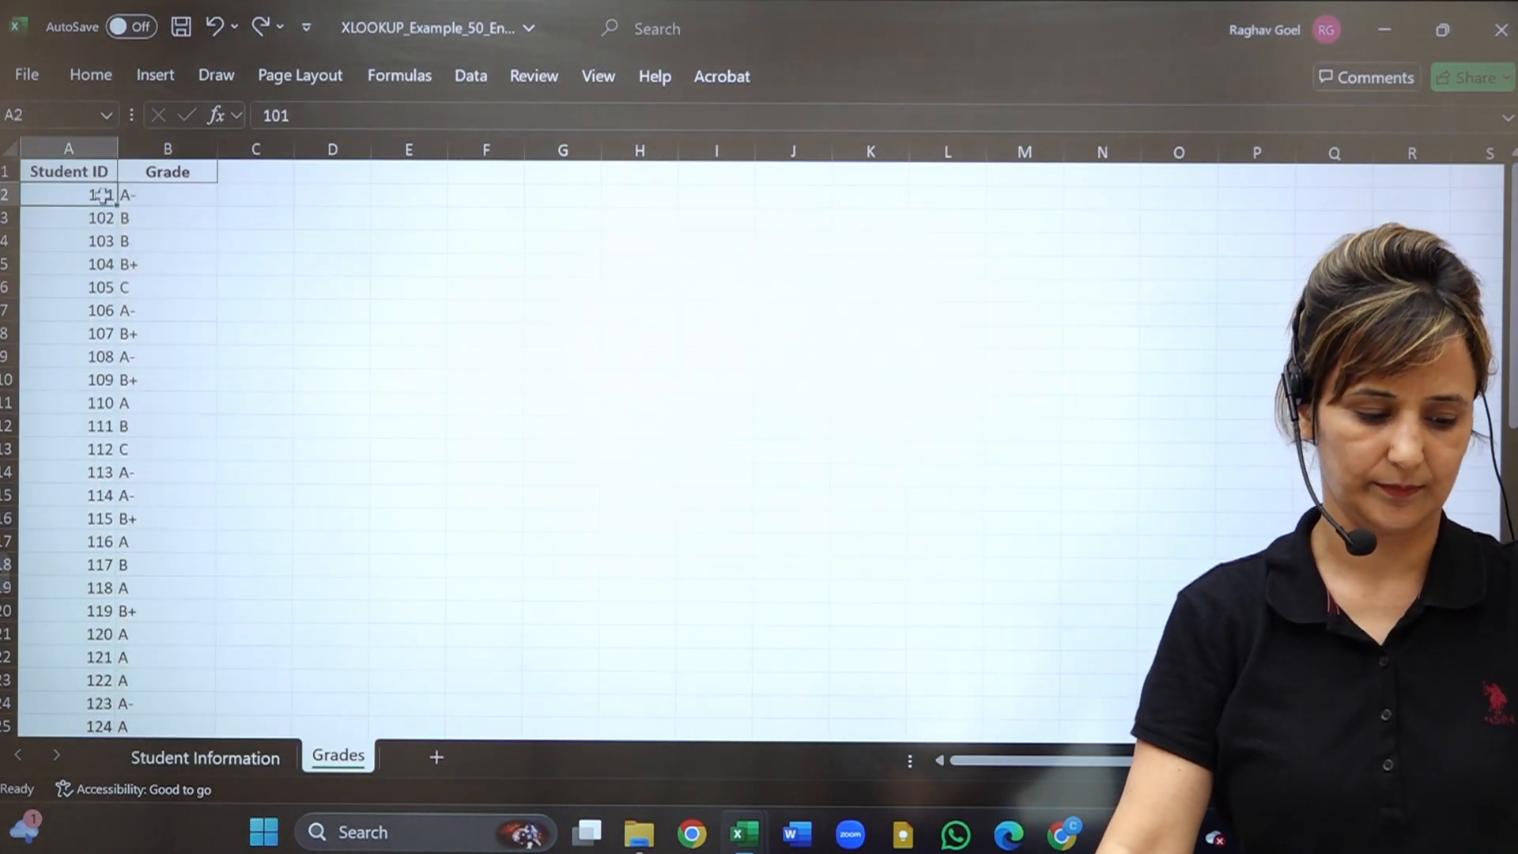
{"action": "type", "text": "0"}
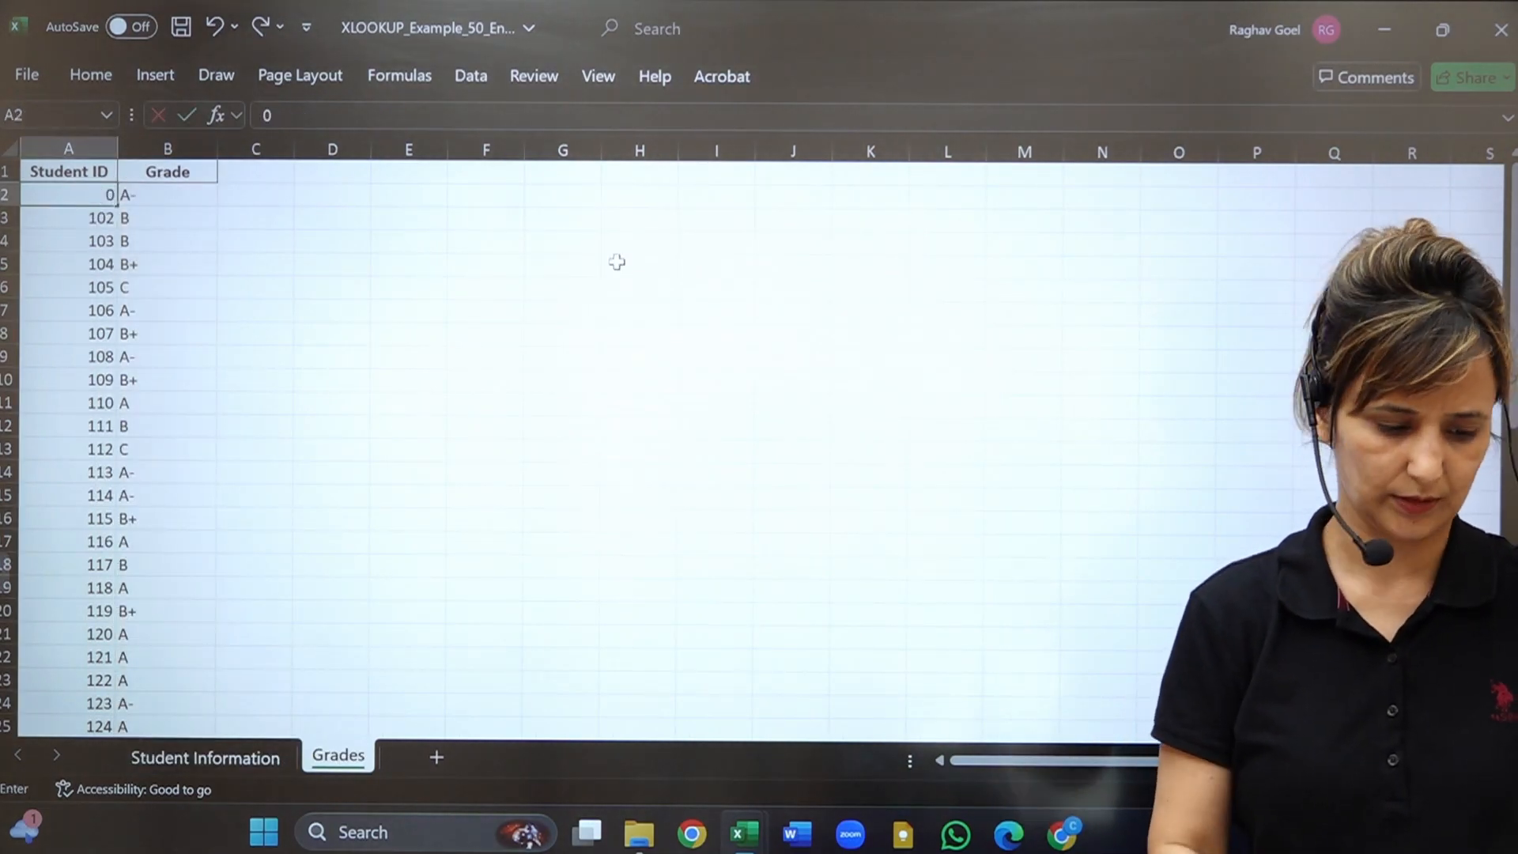
{"action": "key", "text": "Return"}
{"action": "left_click", "coordinate": [192, 759]}
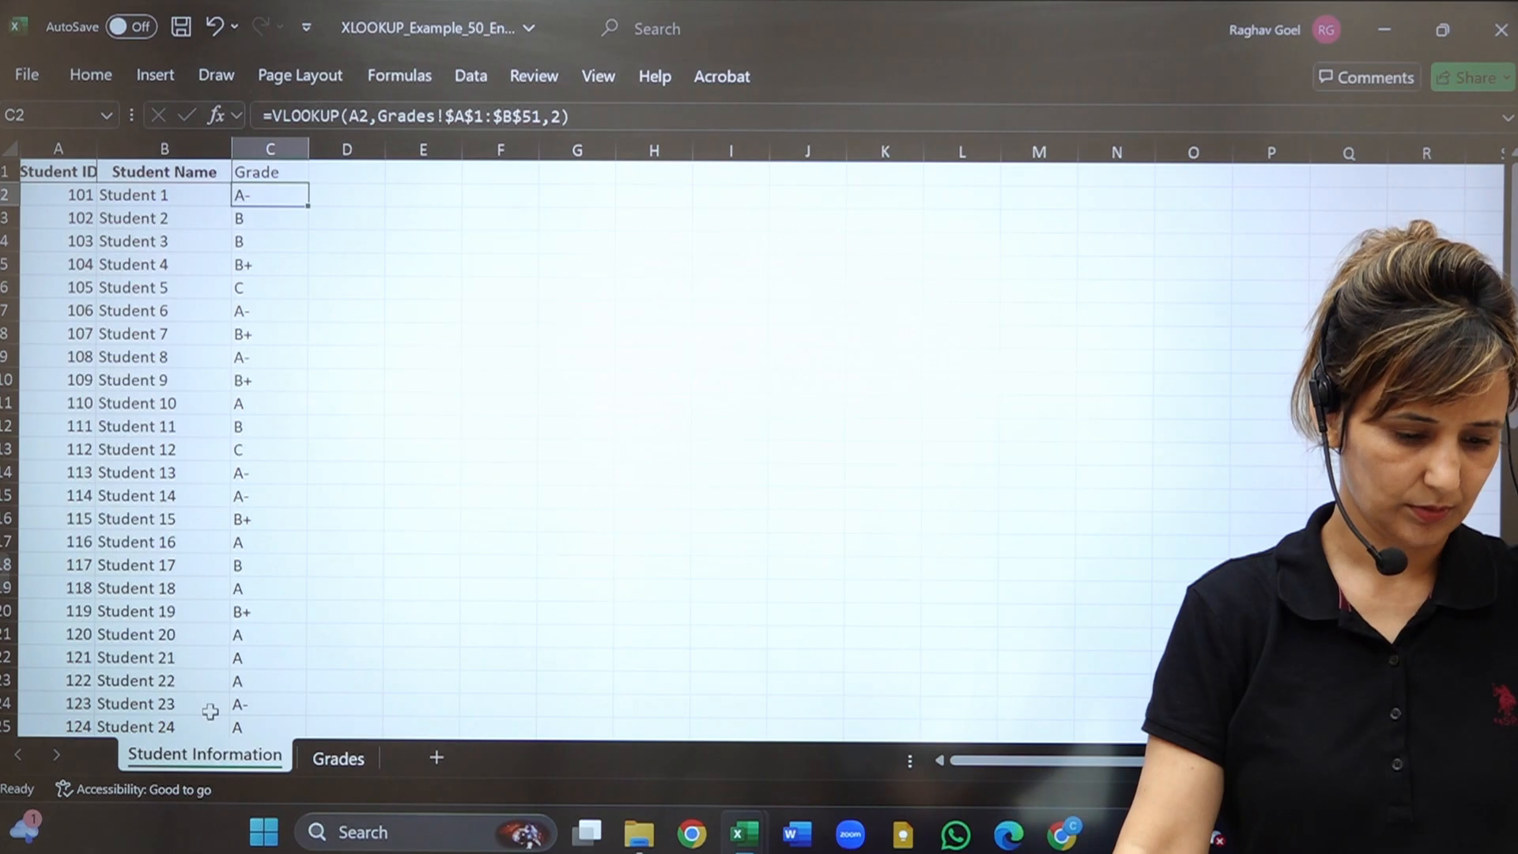
{"action": "double_click", "coordinate": [286, 202]}
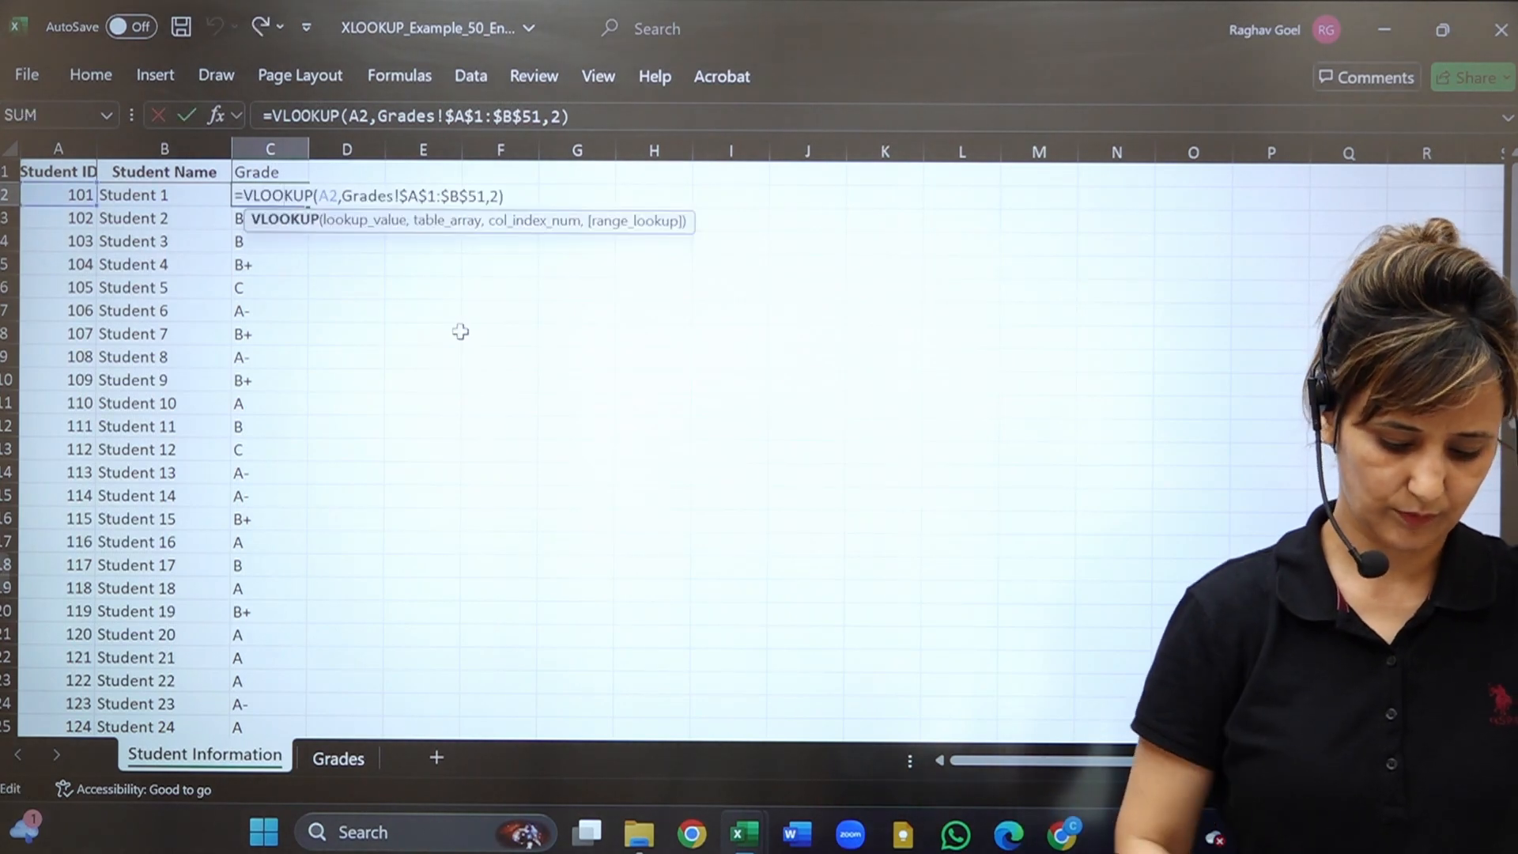
{"action": "key", "text": "Return"}
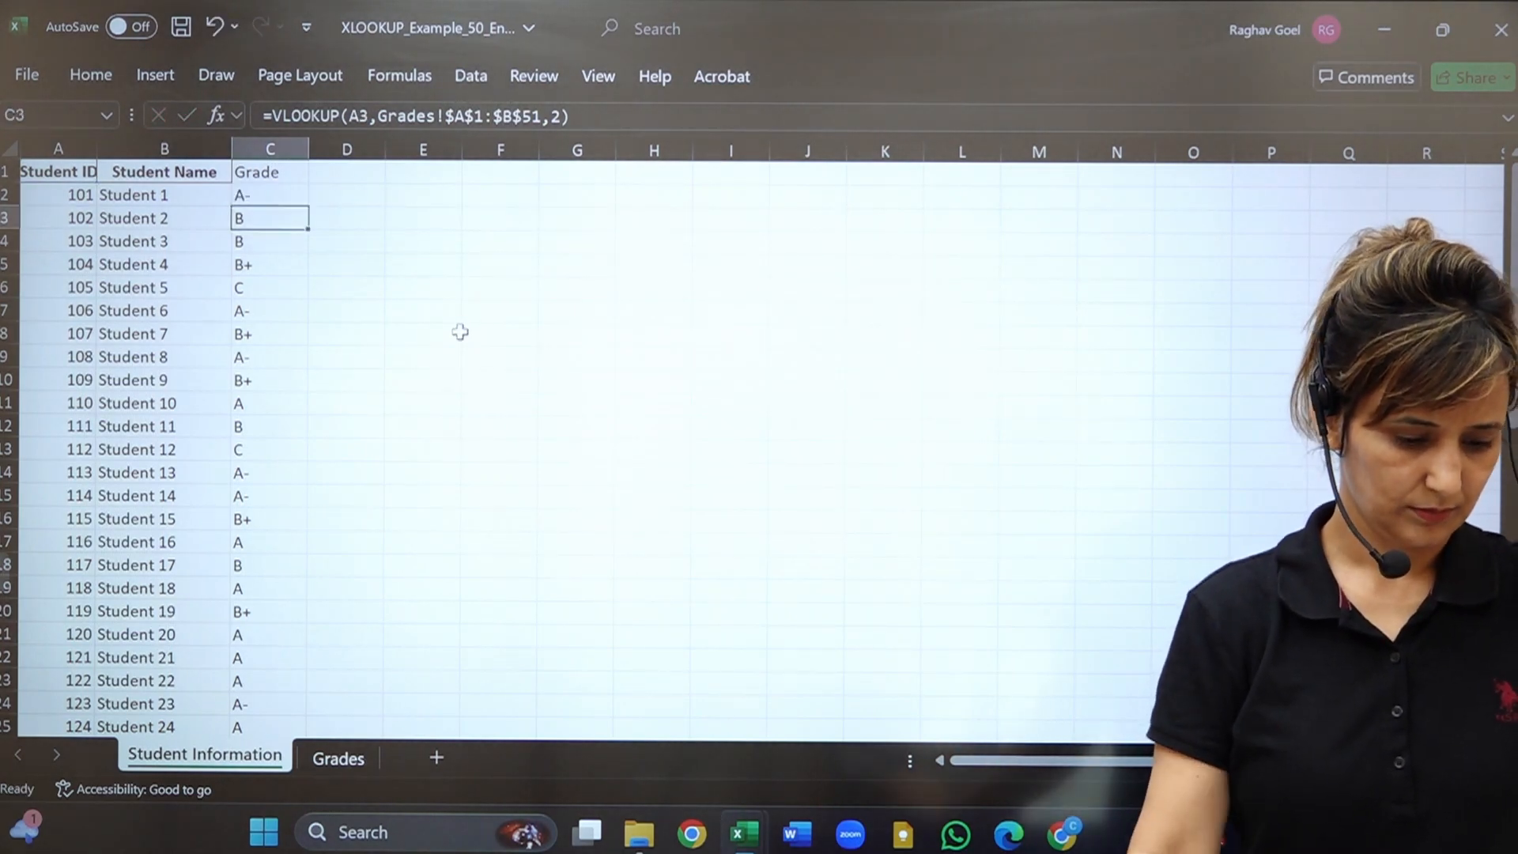
{"action": "left_click", "coordinate": [336, 758]}
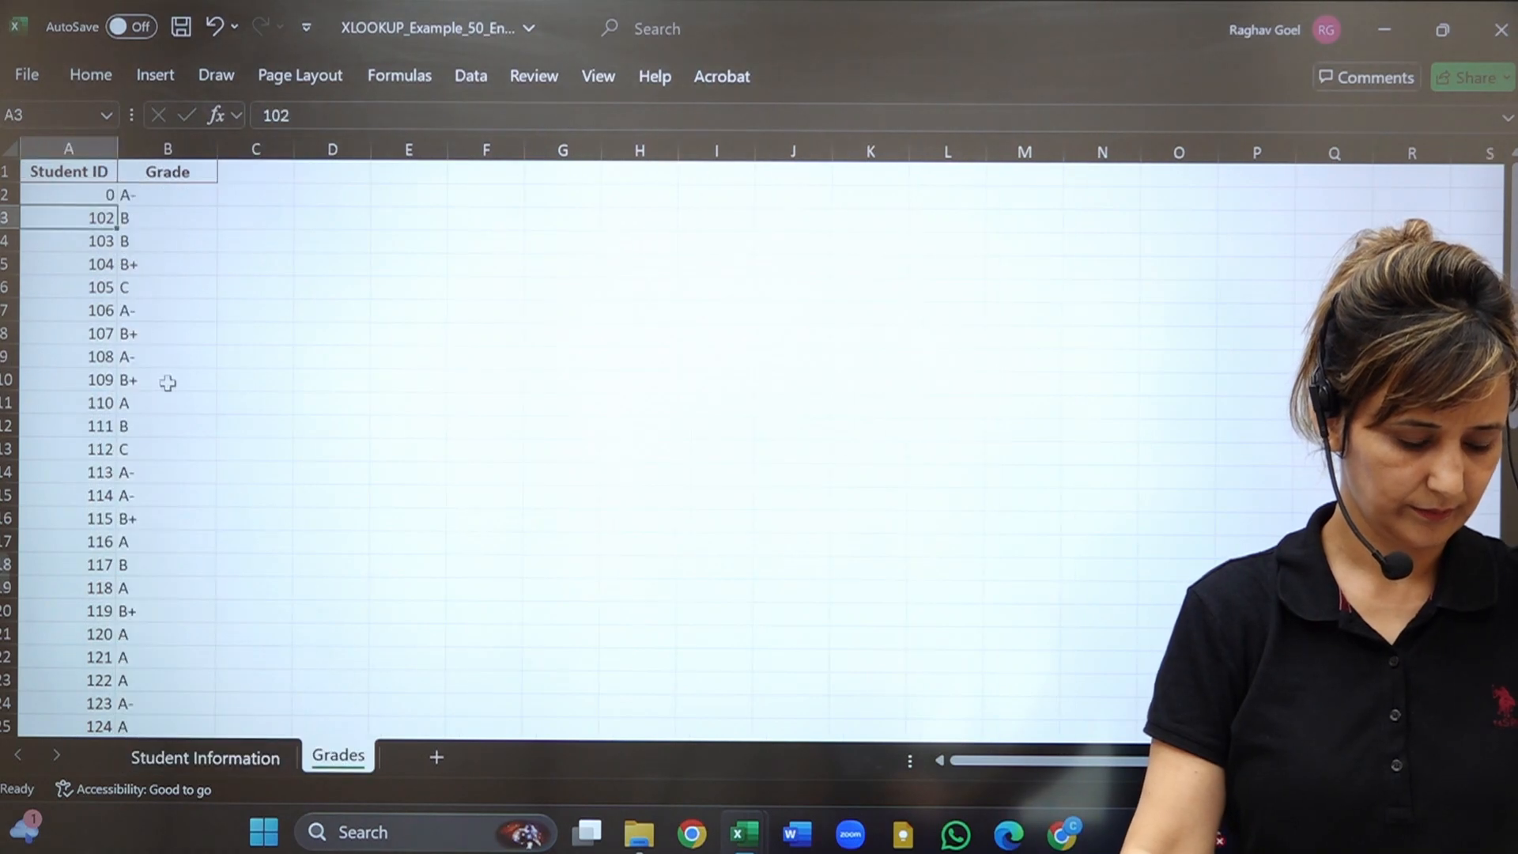
Compare the grades on Student Information with Grades, then set the student IDs in A3 and A4 of the Grades sheet to 0.
{"action": "left_click", "coordinate": [91, 238]}
{"action": "left_click", "coordinate": [76, 202]}
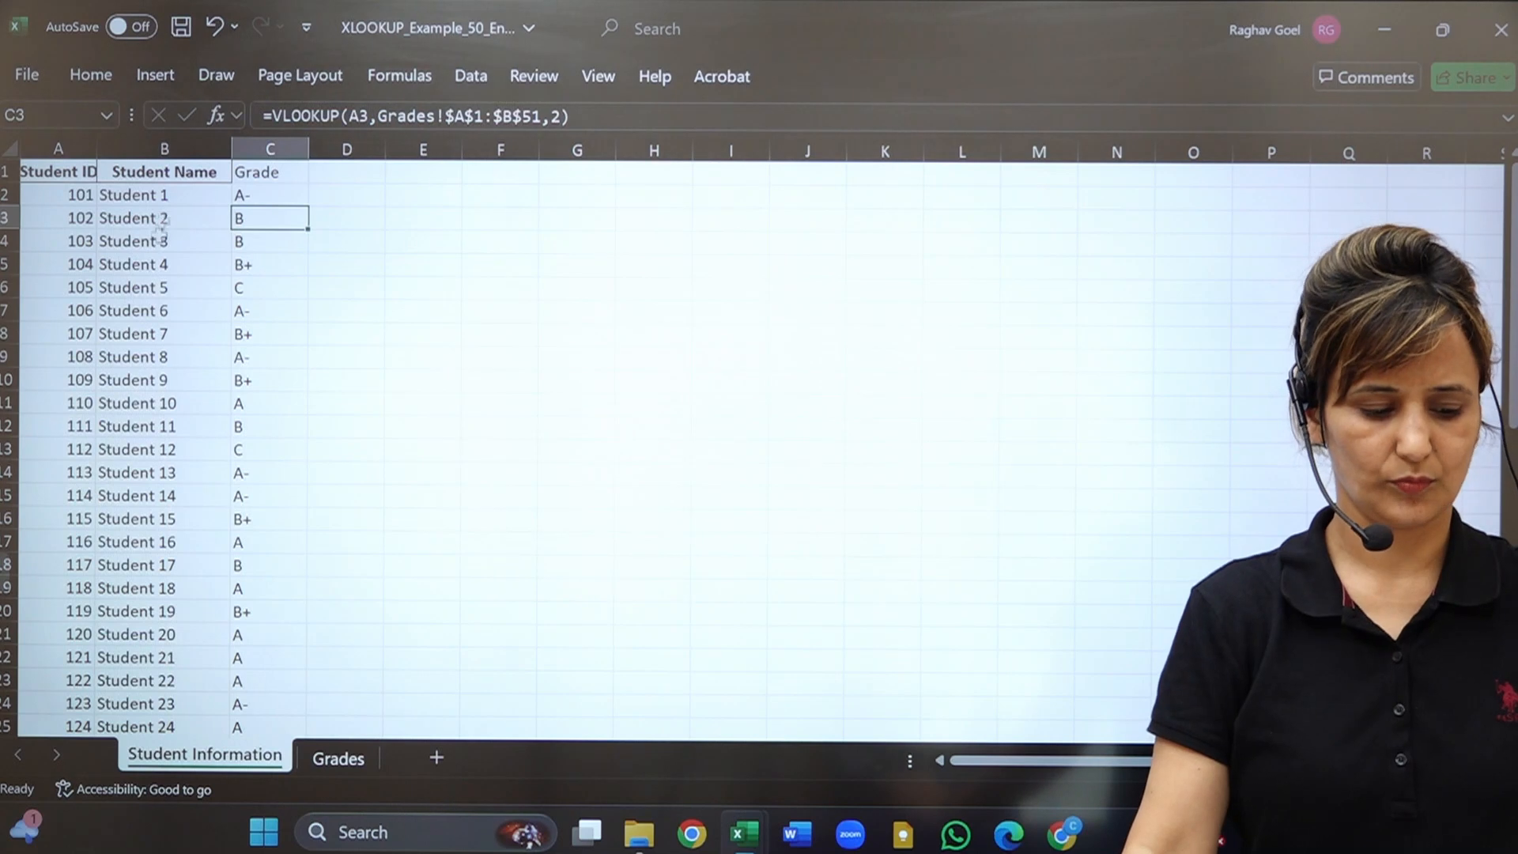
{"action": "left_click", "coordinate": [251, 193]}
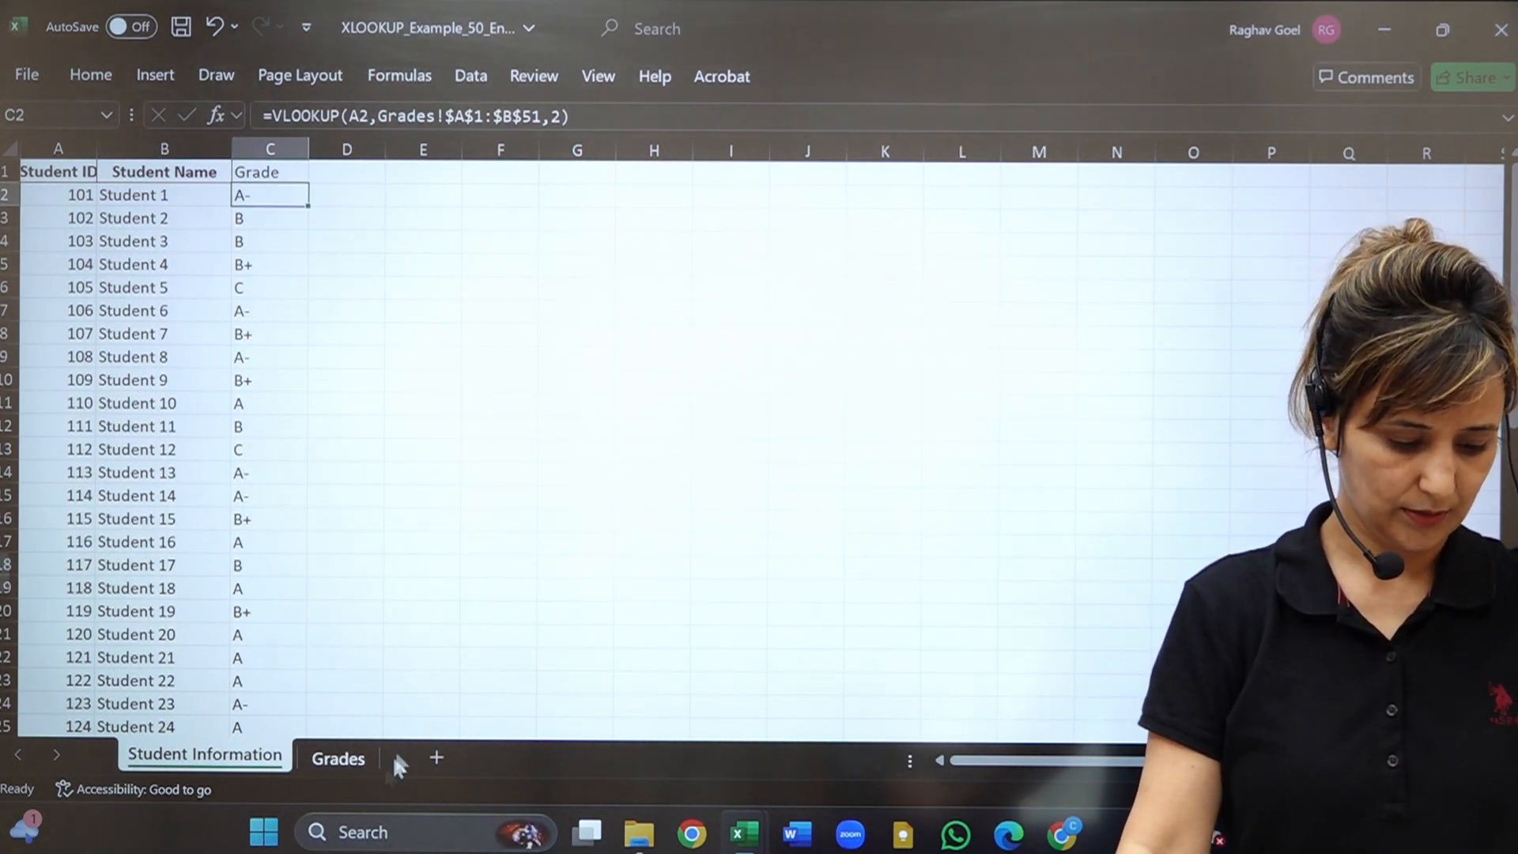
{"action": "left_click", "coordinate": [340, 759]}
{"action": "left_click", "coordinate": [111, 210]}
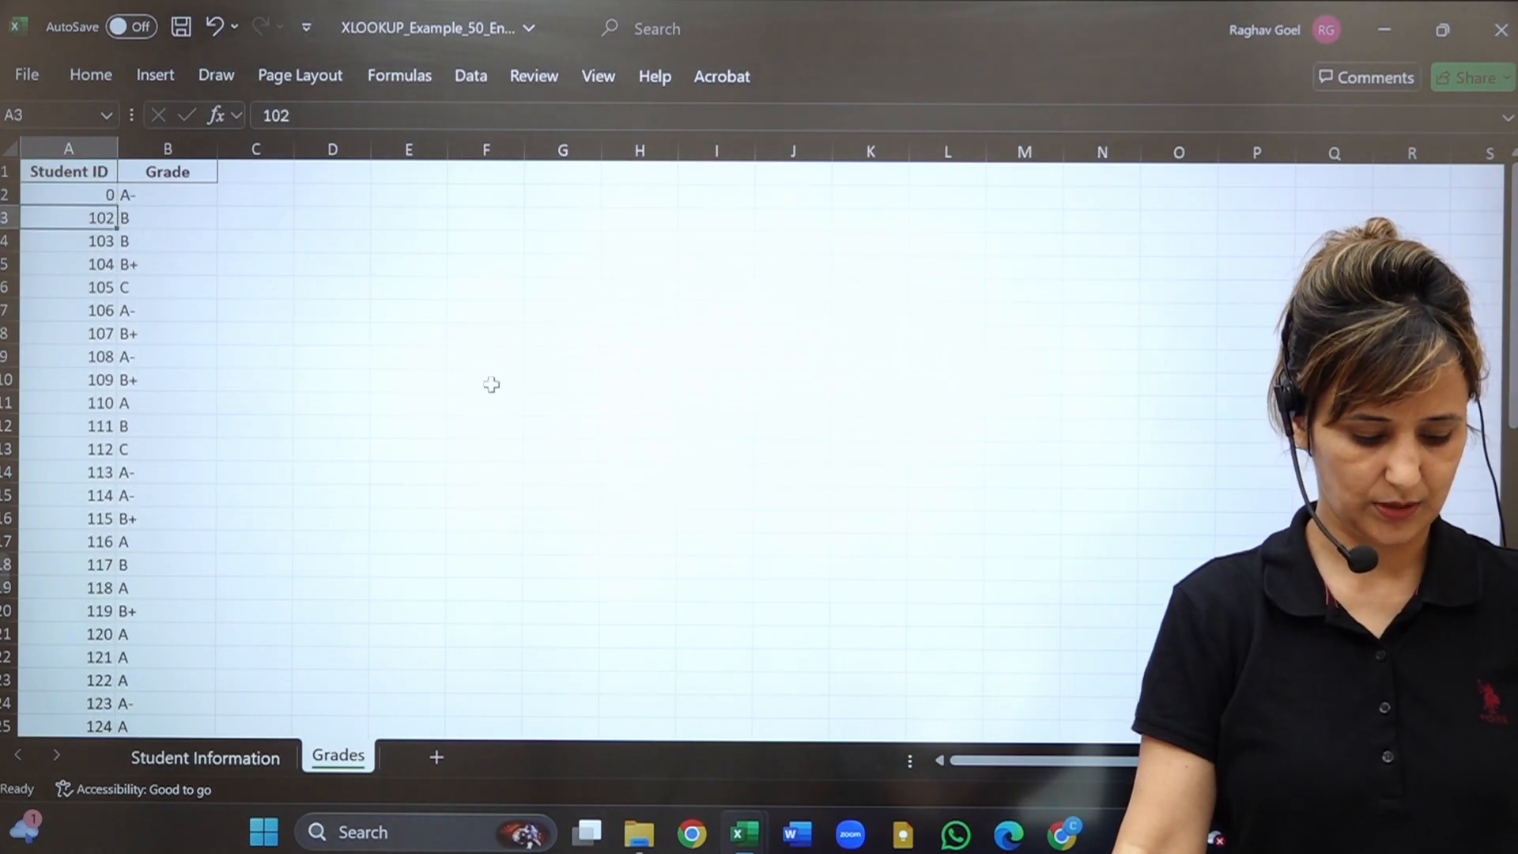
{"action": "type", "text": "0"}
{"action": "key", "text": "Return"}
{"action": "type", "text": "0"}
{"action": "key", "text": "Return"}
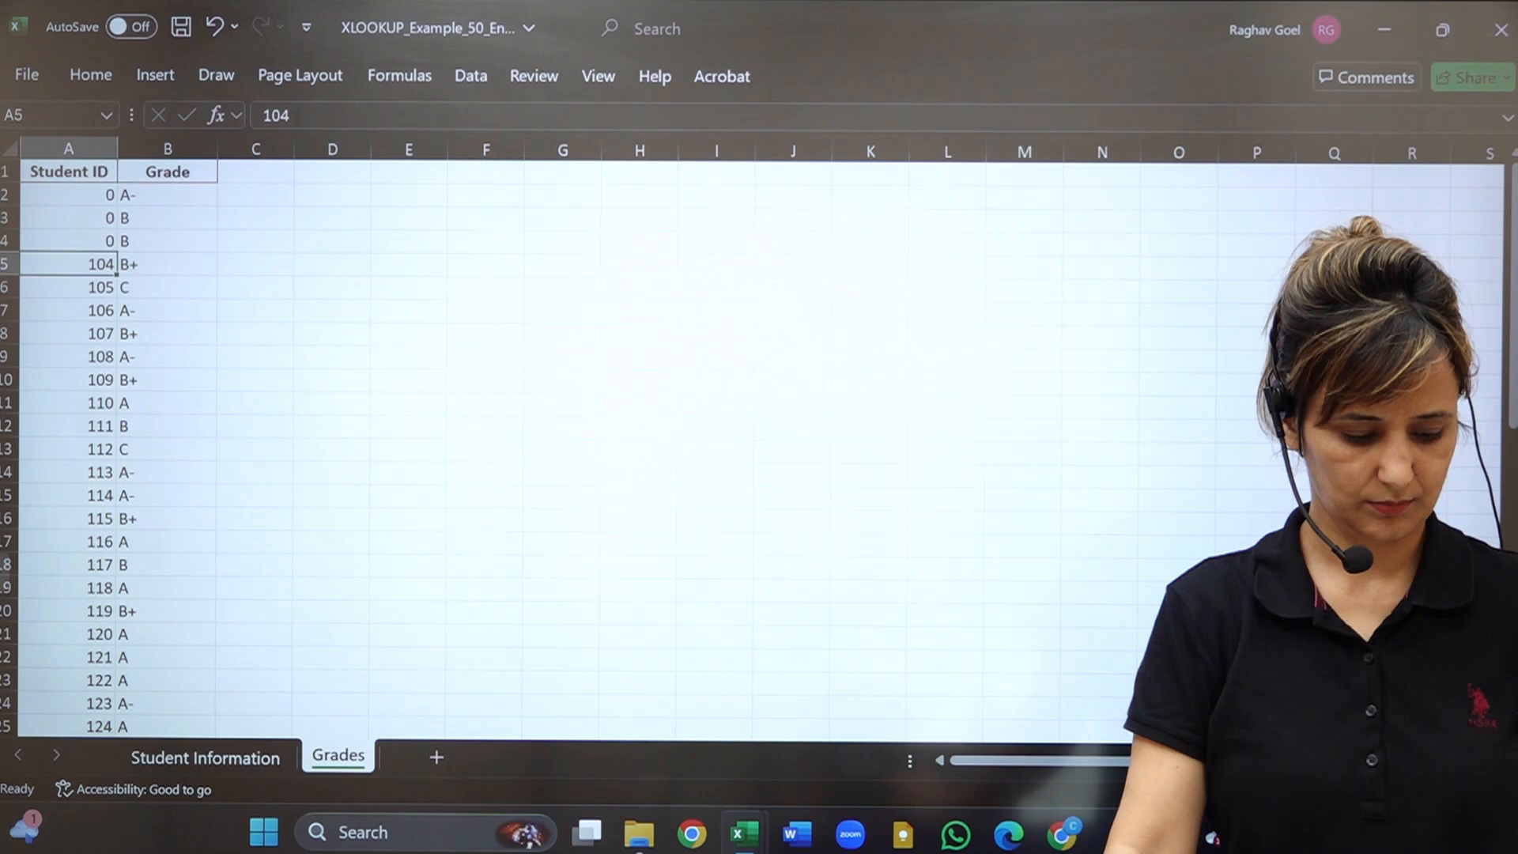
Refill the VLOOKUP from C2 down the Grade column on the Student Information sheet and check C2.
{"action": "left_click", "coordinate": [170, 759]}
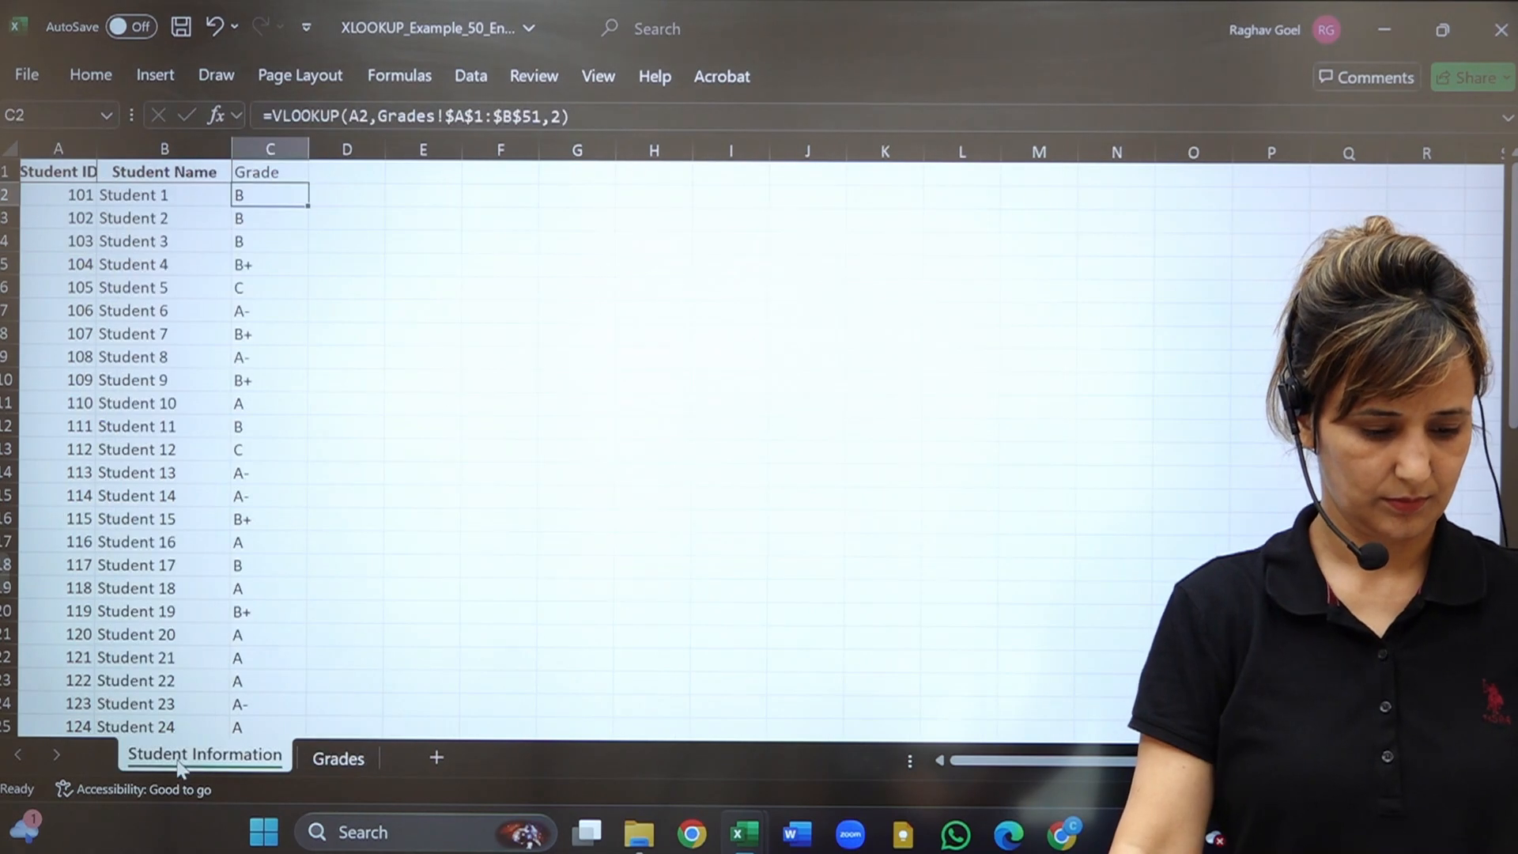
{"action": "double_click", "coordinate": [311, 210]}
{"action": "left_click", "coordinate": [282, 198]}
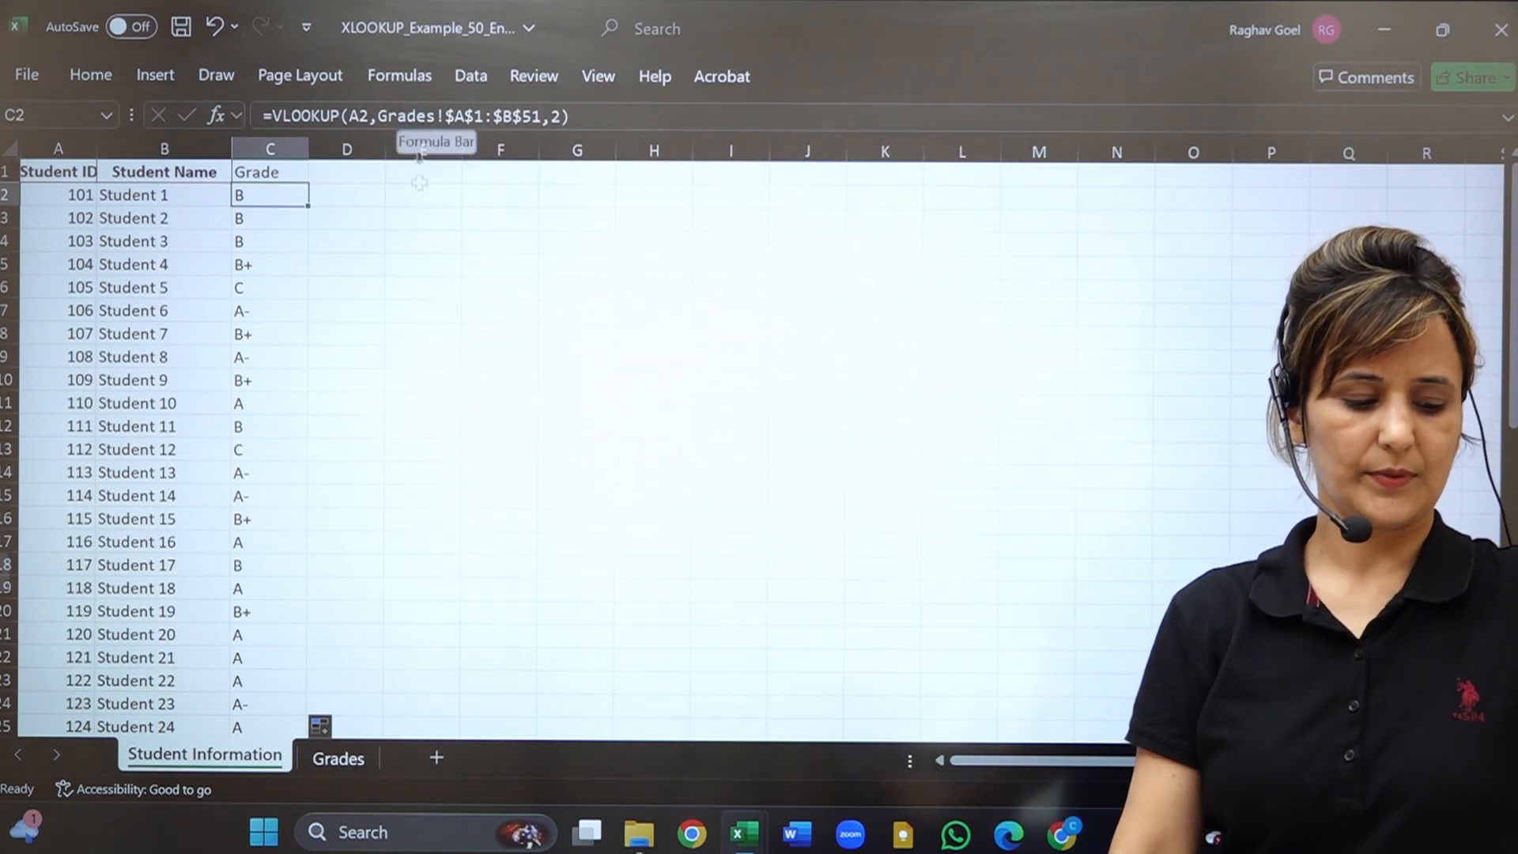
Add FALSE (exact match) as the range_lookup argument of the VLOOKUP in C2.
{"action": "double_click", "coordinate": [247, 192]}
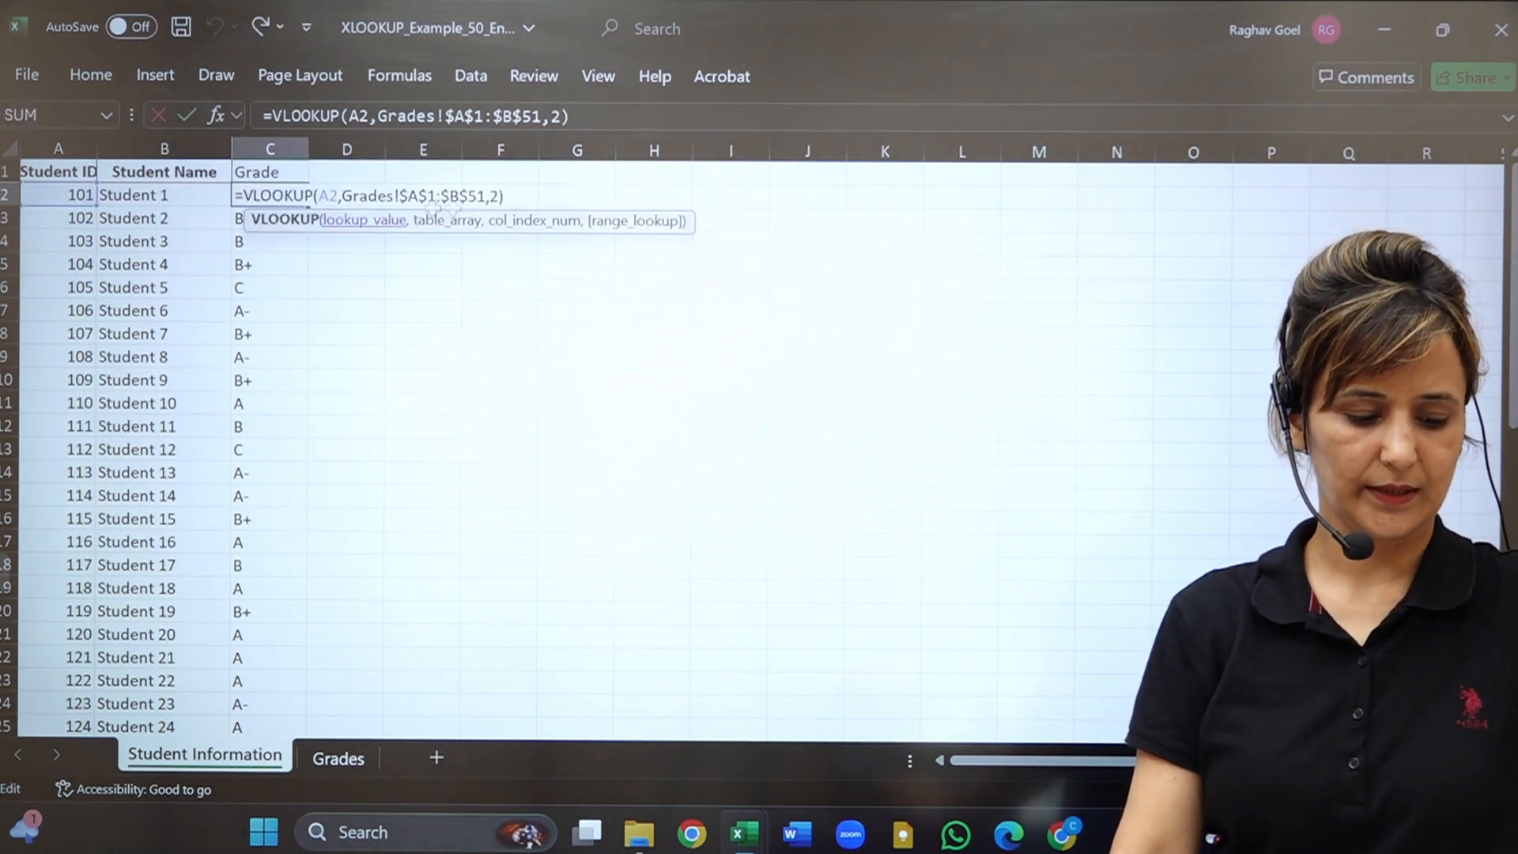
{"action": "left_click", "coordinate": [497, 197]}
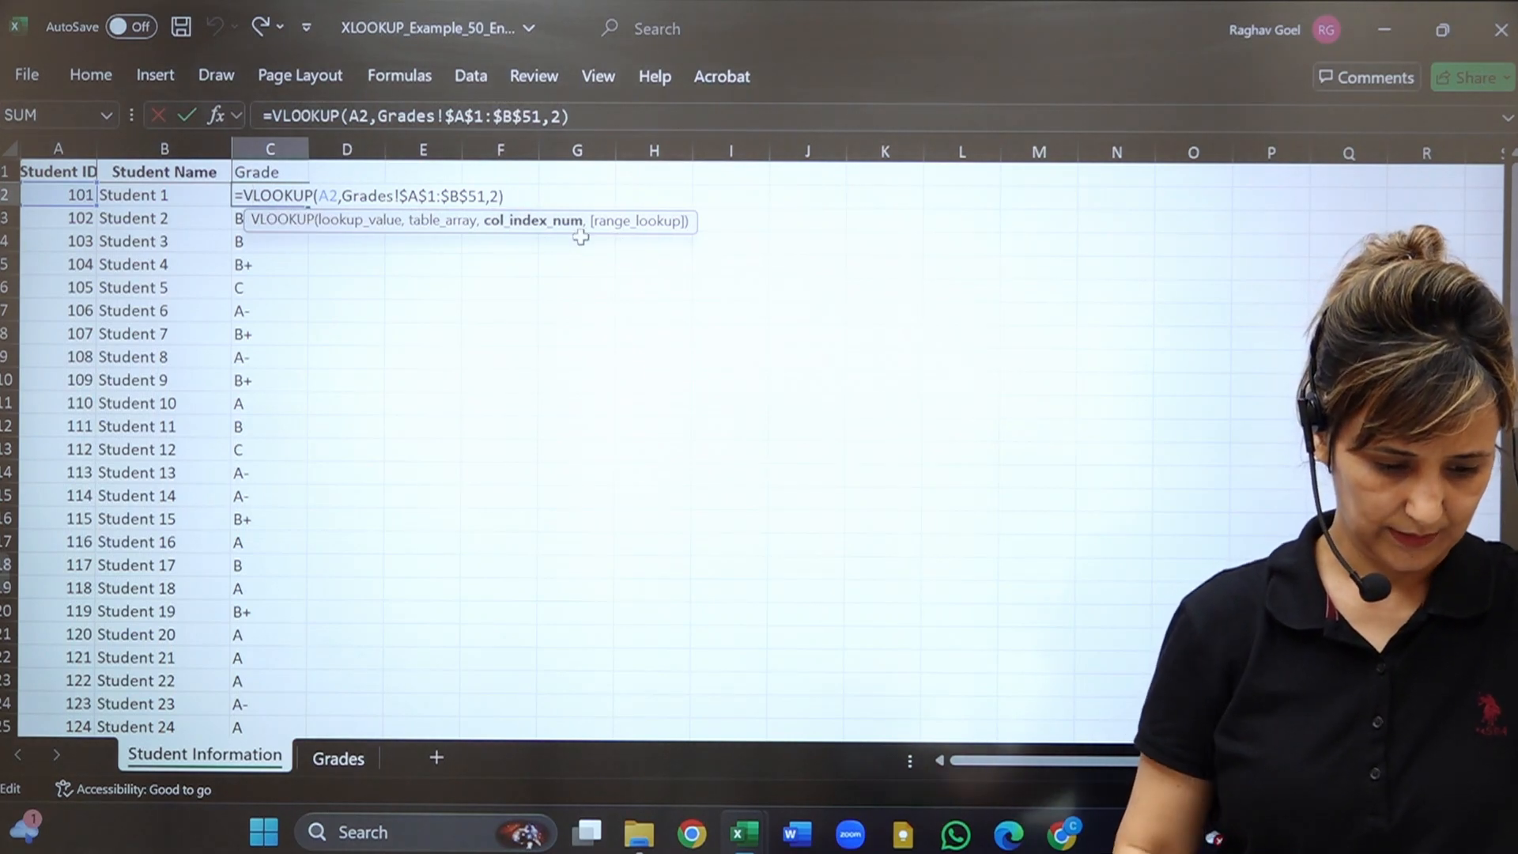
{"action": "type", "text": ","}
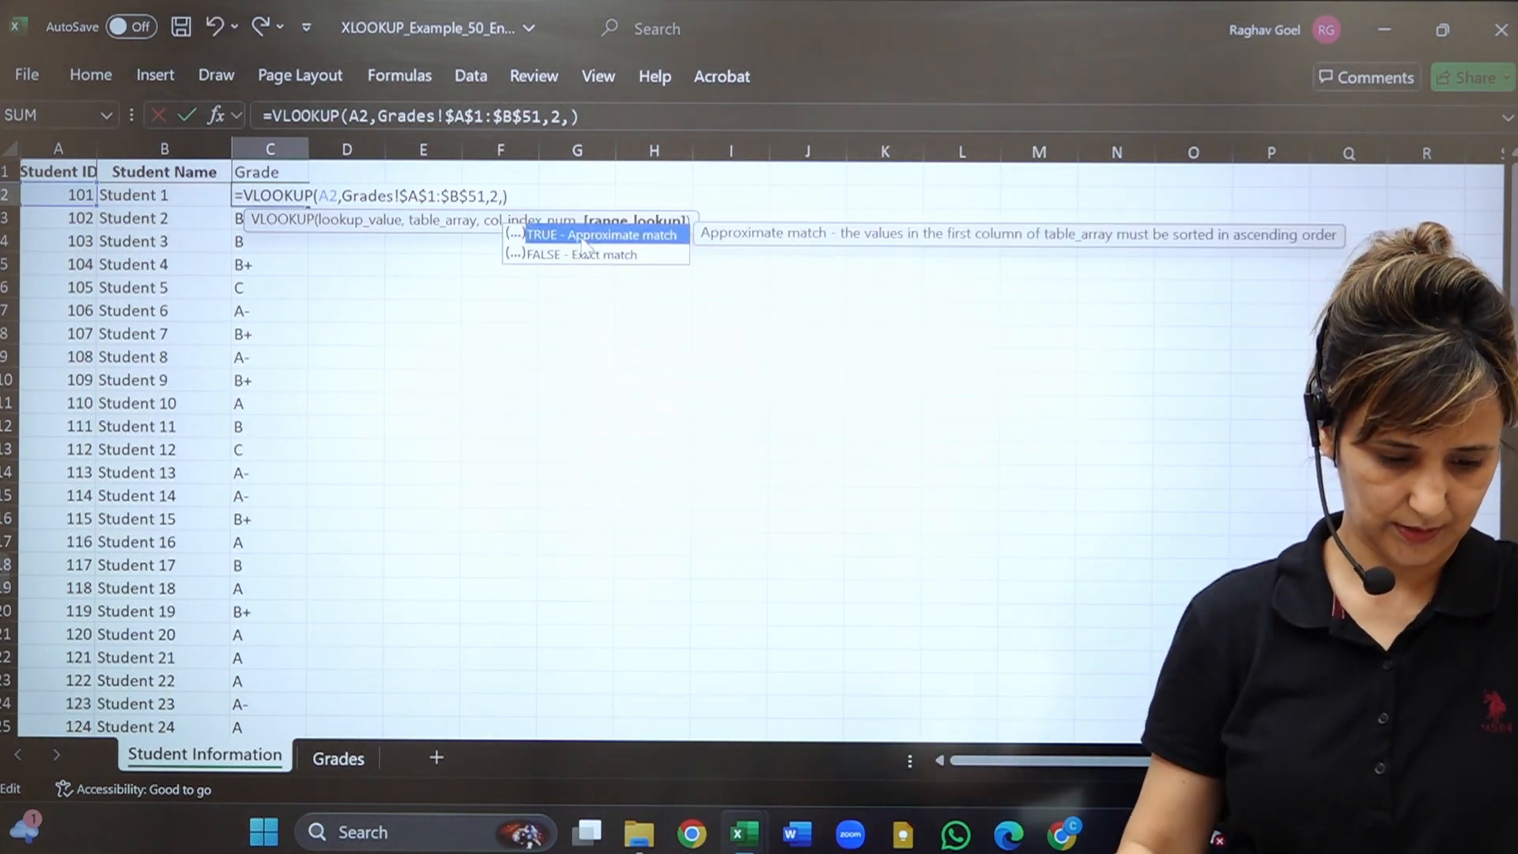
{"action": "left_click", "coordinate": [590, 256]}
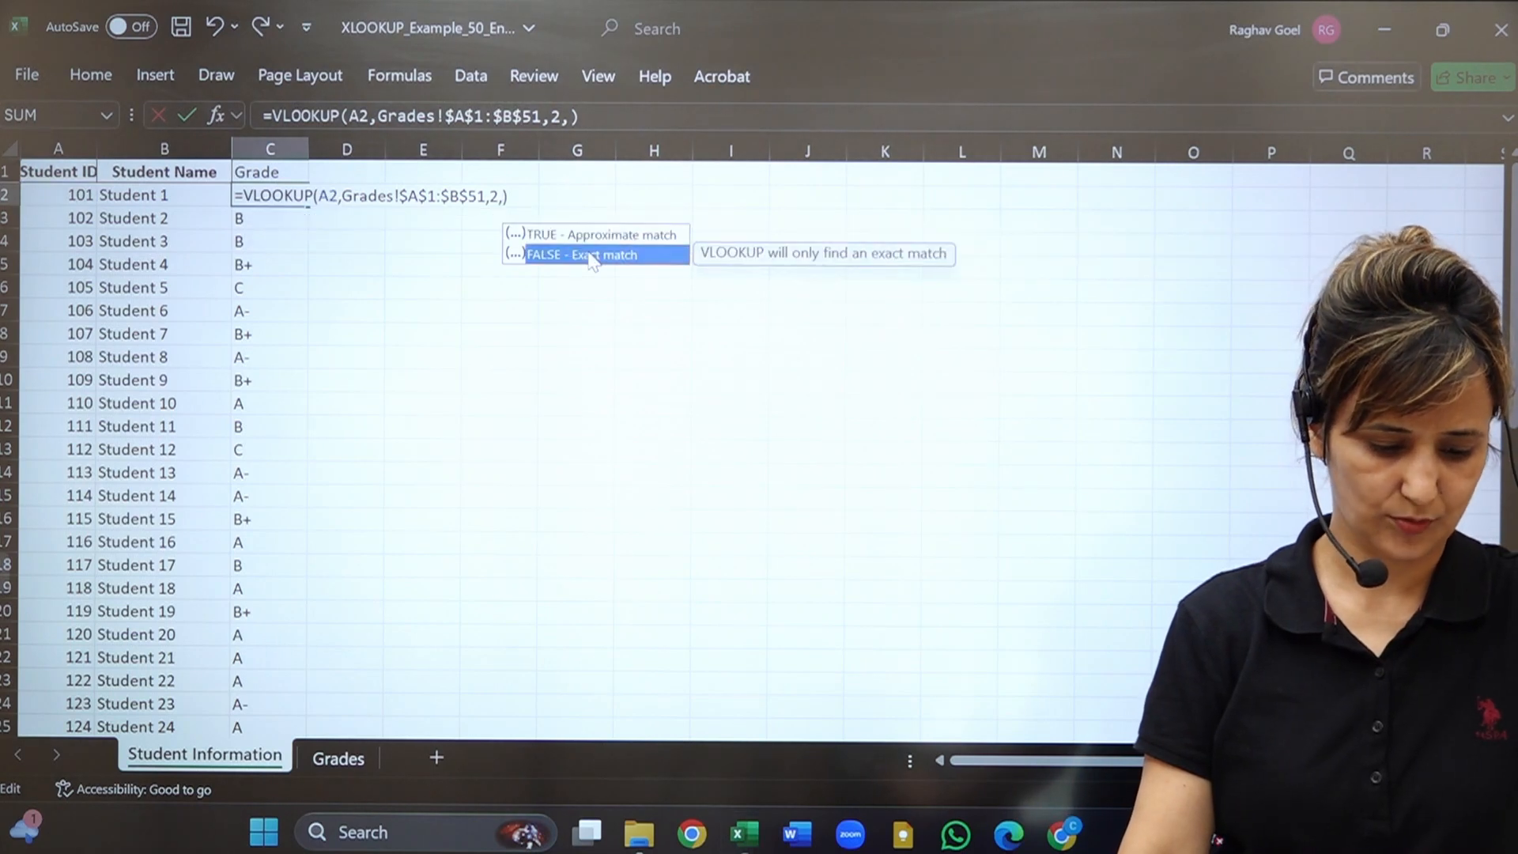
{"action": "double_click", "coordinate": [590, 254]}
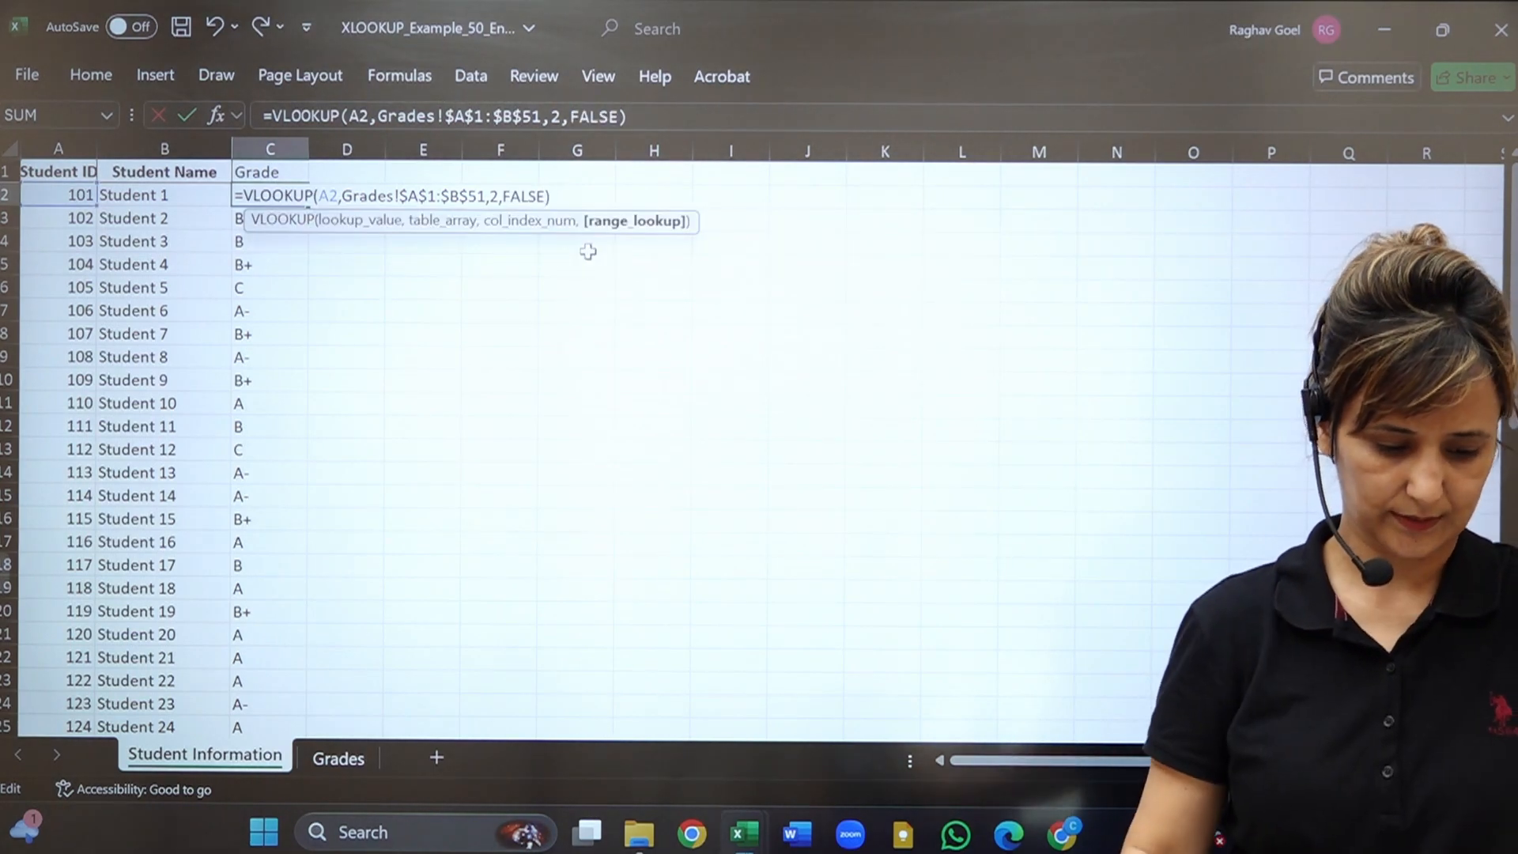
{"action": "key", "text": "Return"}
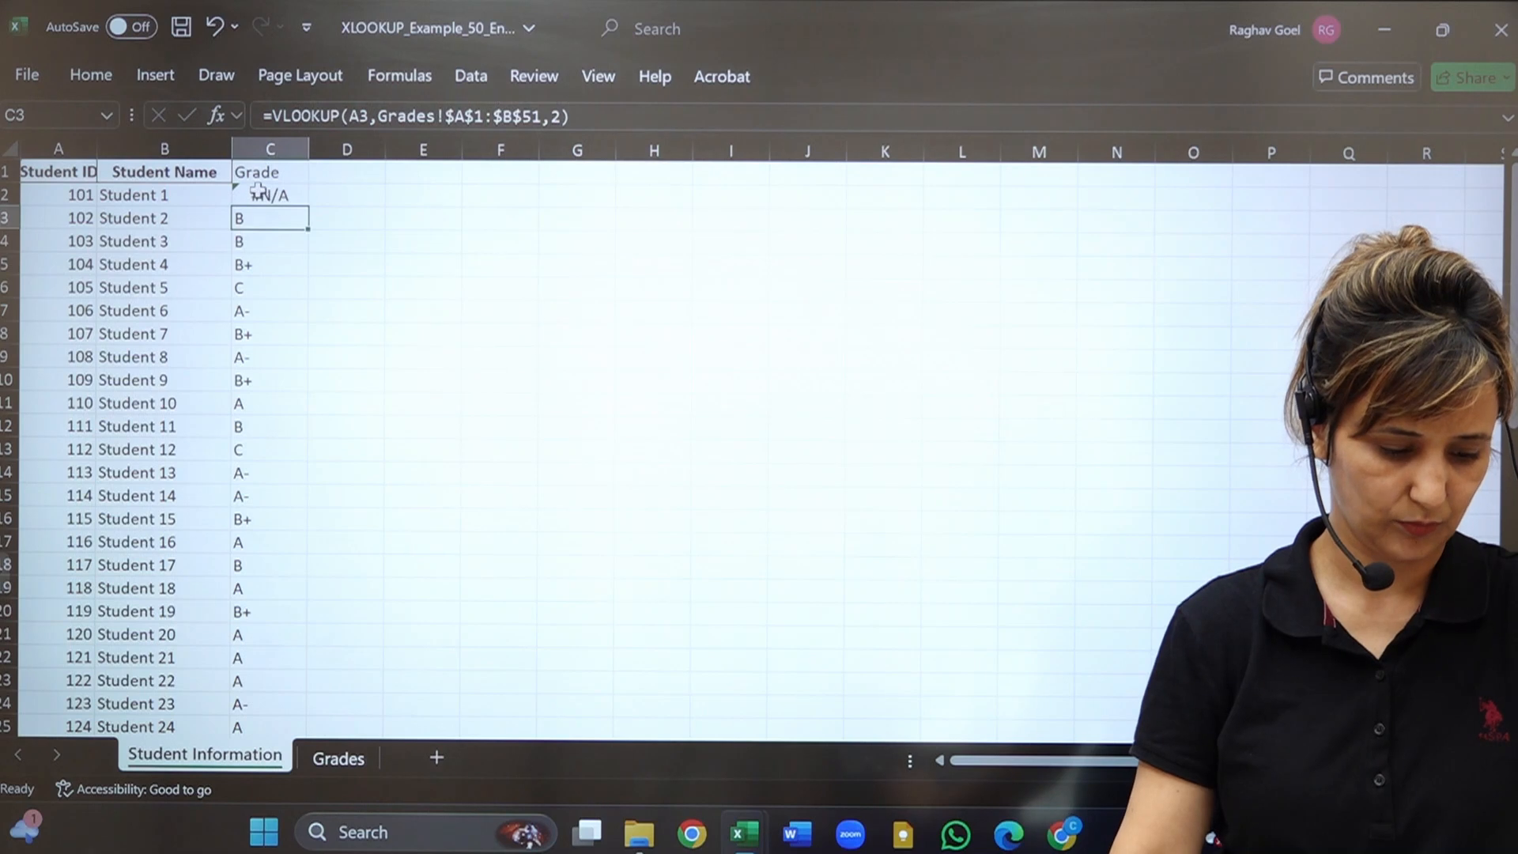
Fill the exact-match VLOOKUP from C2 down the Grade column and check the formula in C6.
{"action": "left_click", "coordinate": [258, 190]}
{"action": "double_click", "coordinate": [308, 207]}
{"action": "left_click", "coordinate": [255, 280]}
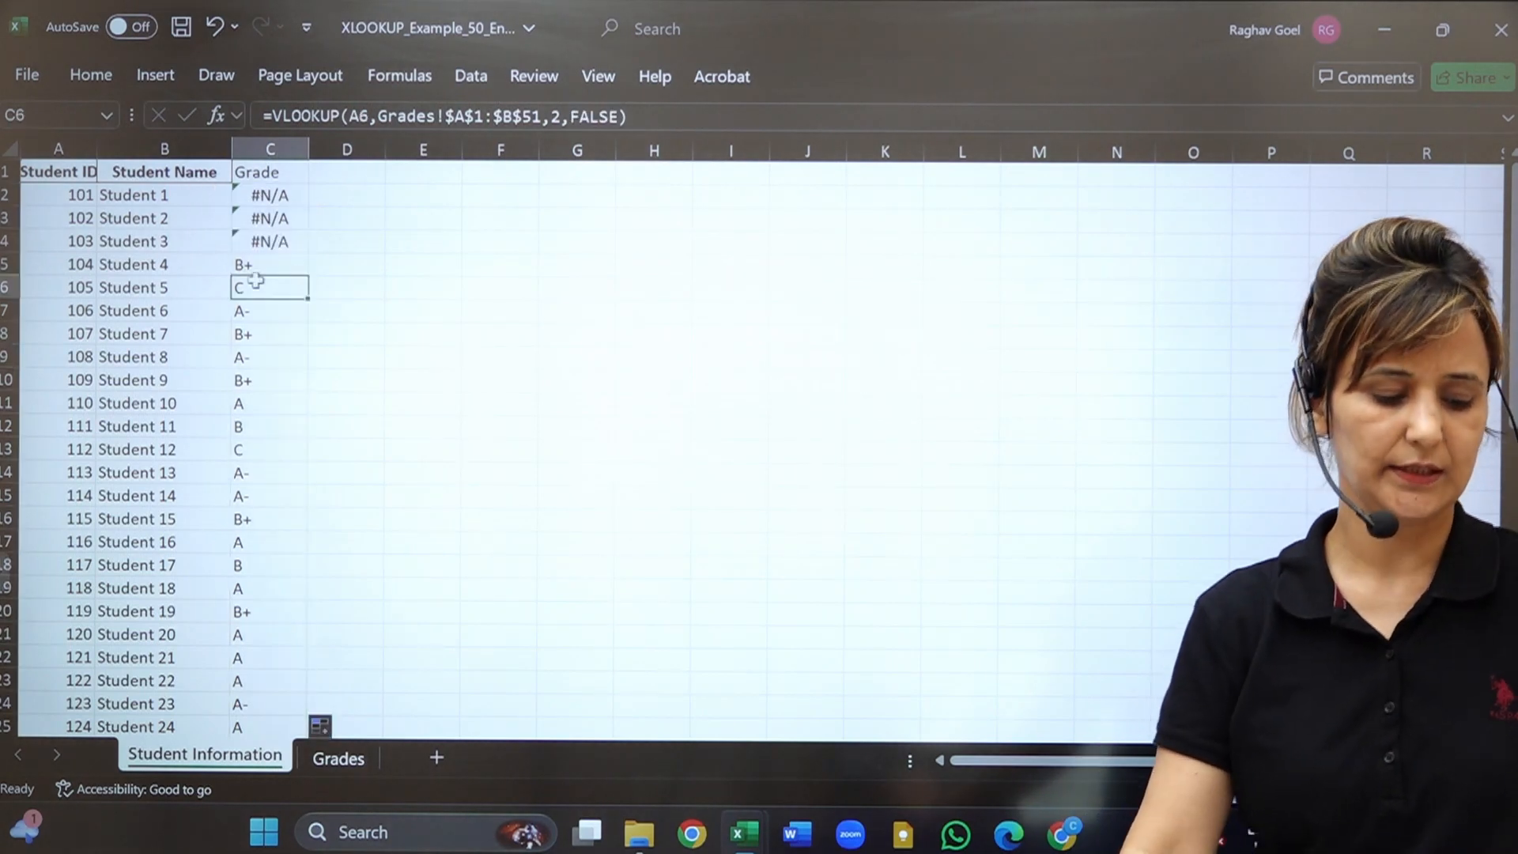
{"action": "left_click", "coordinate": [316, 218]}
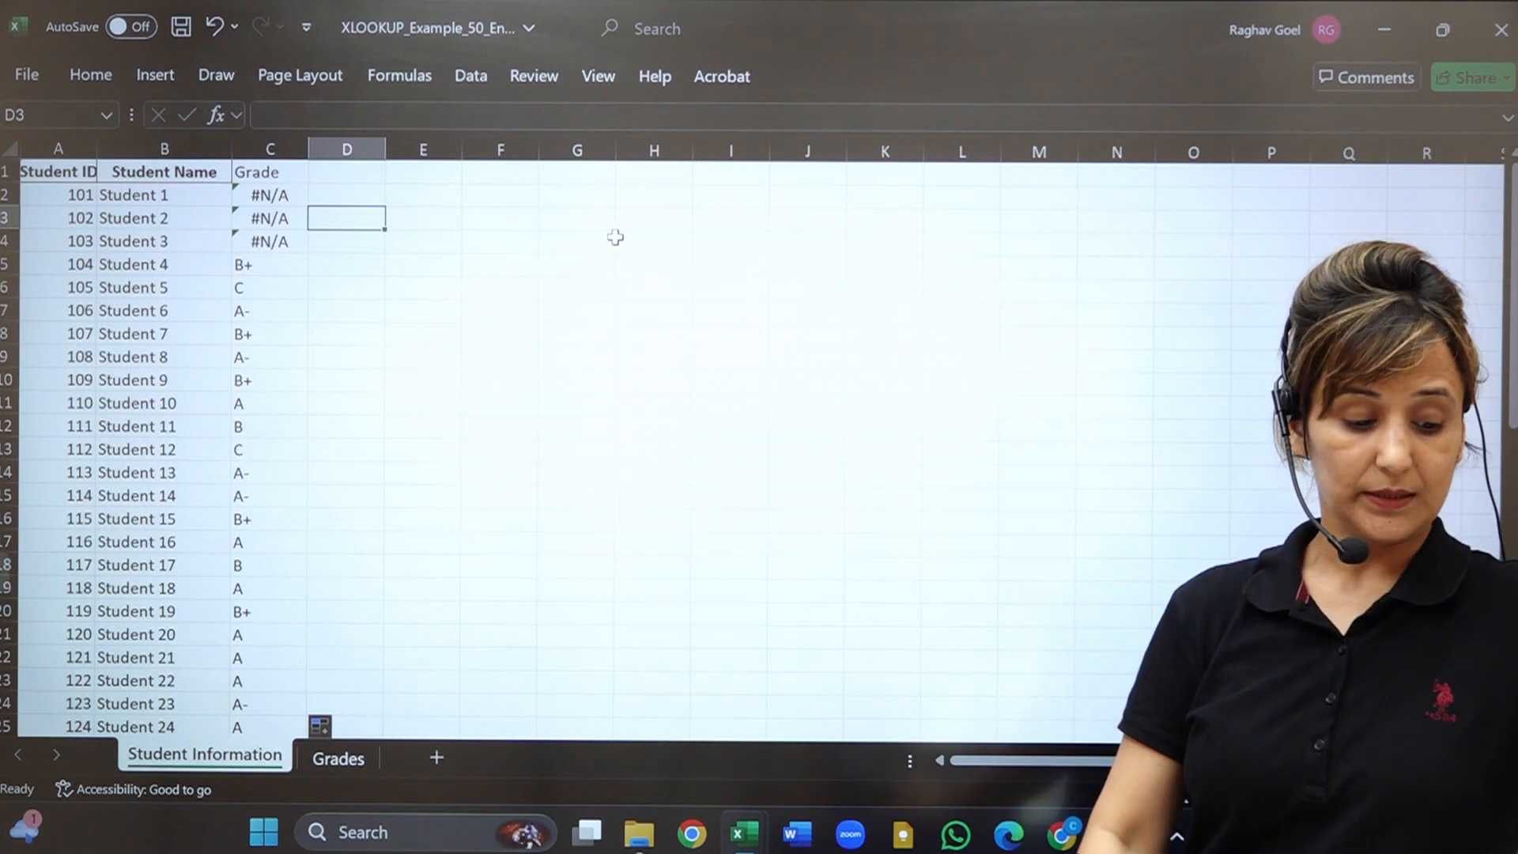
Review the column index and range_lookup arguments of the VLOOKUP in C2 without changing them.
{"action": "left_click", "coordinate": [253, 194]}
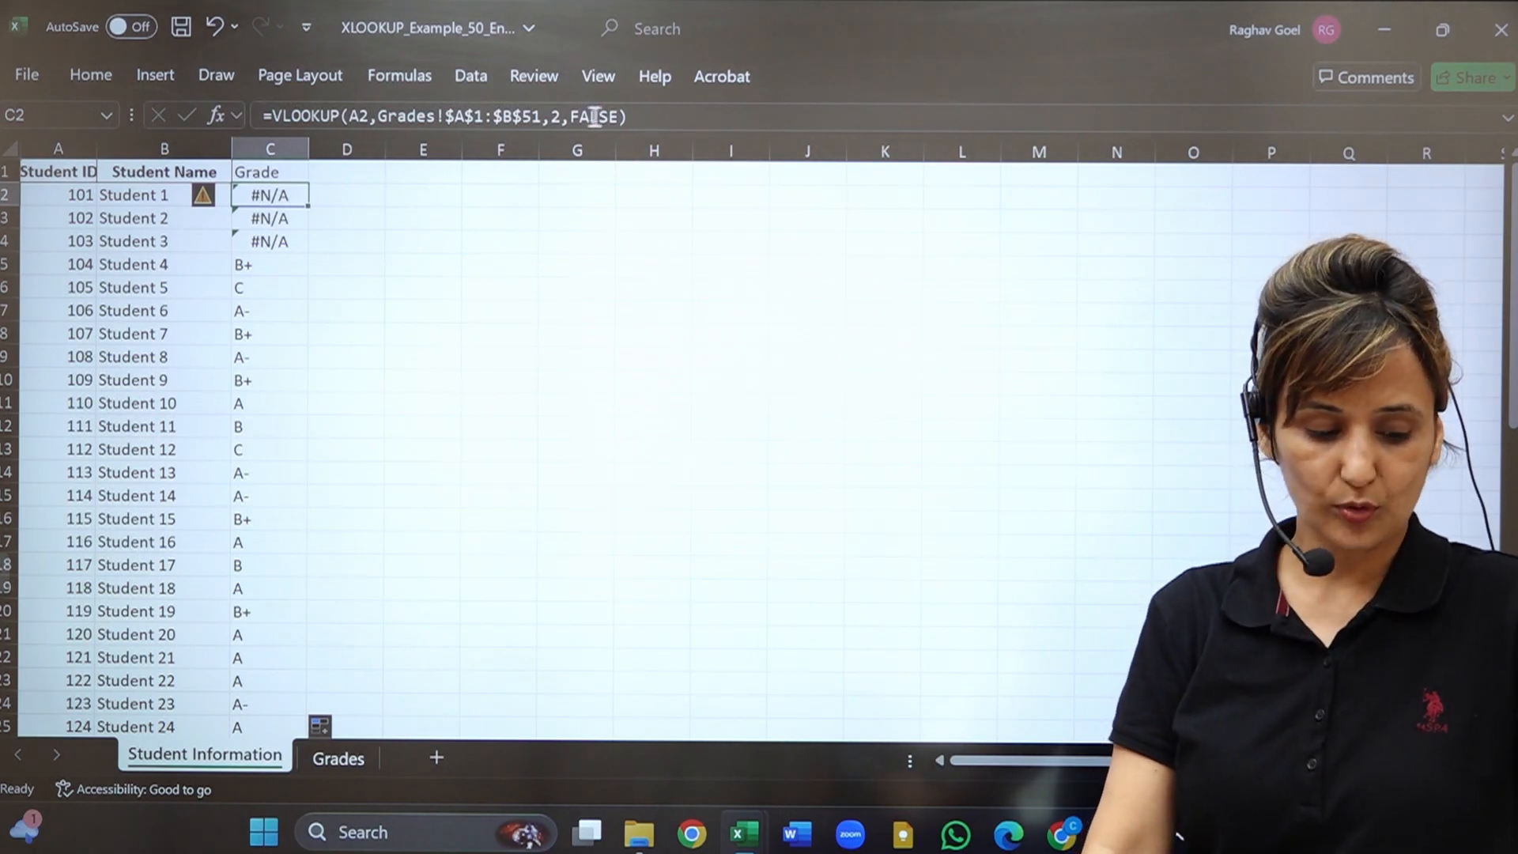
{"action": "left_click", "coordinate": [570, 117]}
{"action": "key", "text": "Left"}
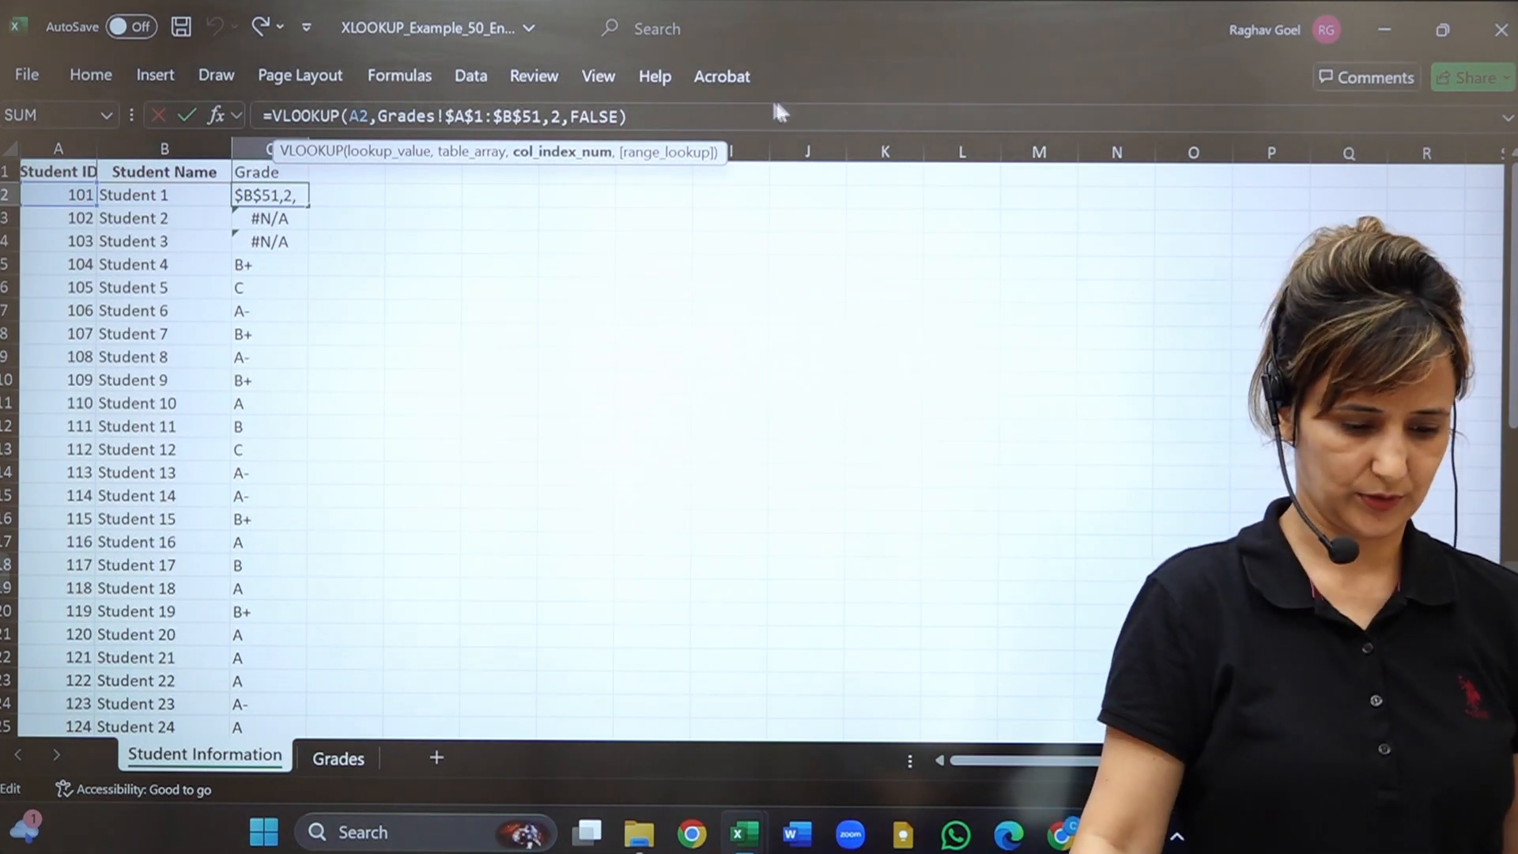
{"action": "key", "text": "Return"}
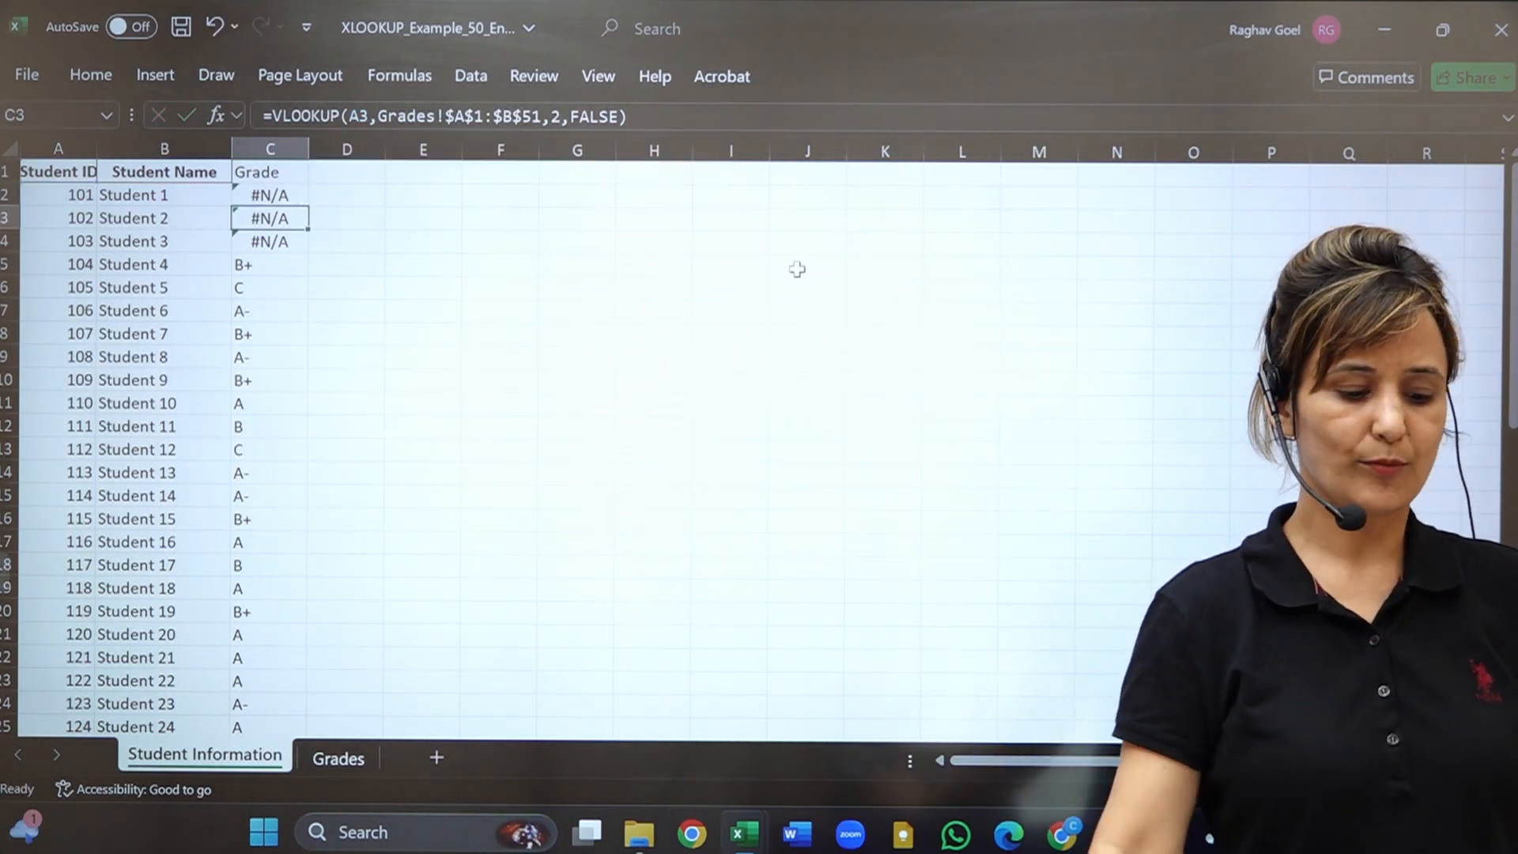
{"action": "left_click", "coordinate": [423, 265]}
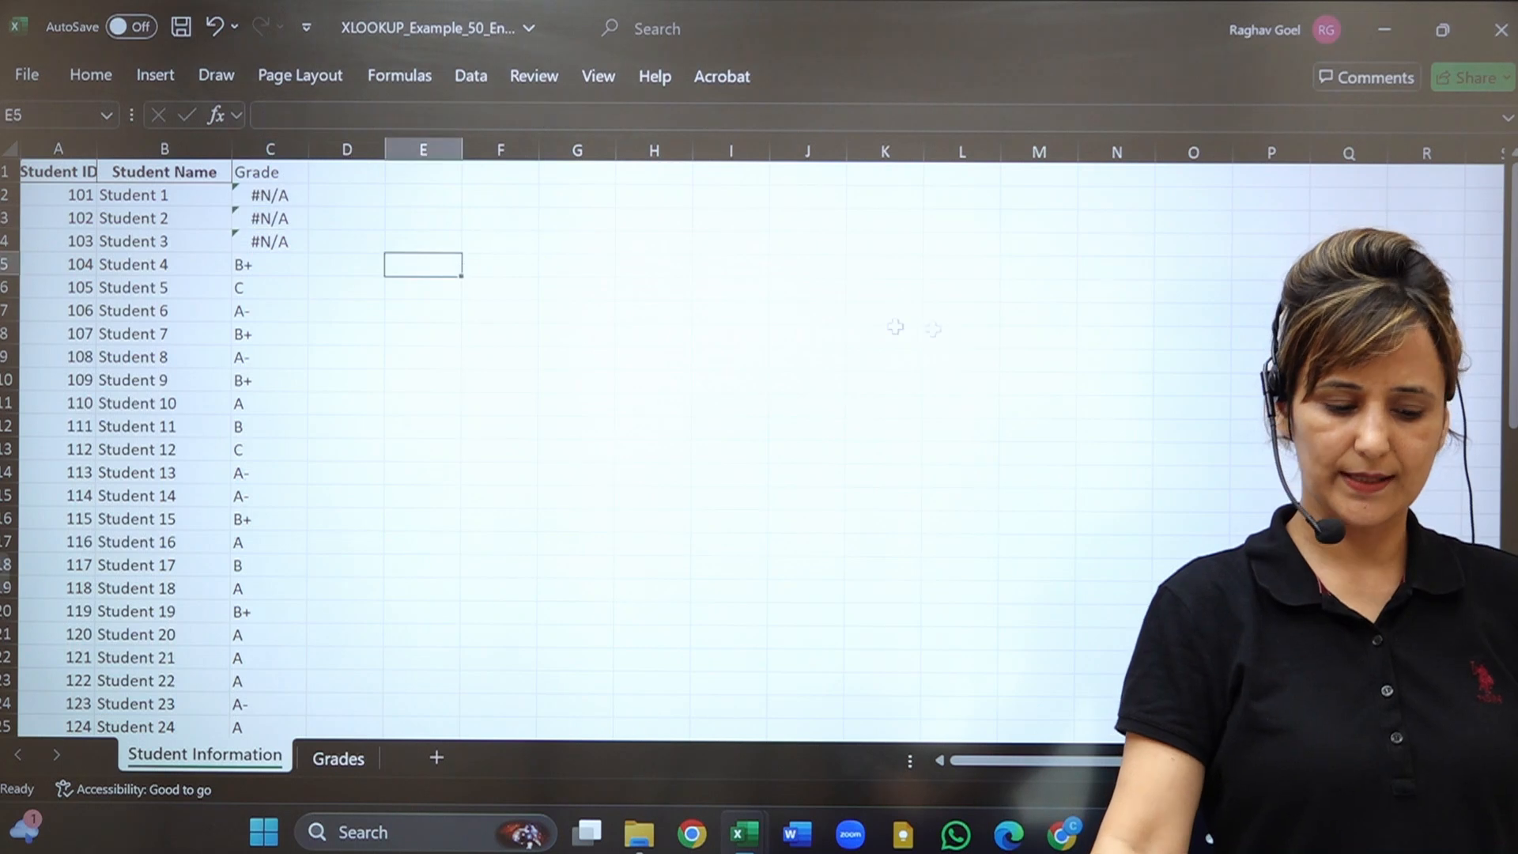
{"action": "left_click", "coordinate": [549, 232]}
{"action": "type", "text": "=matc"}
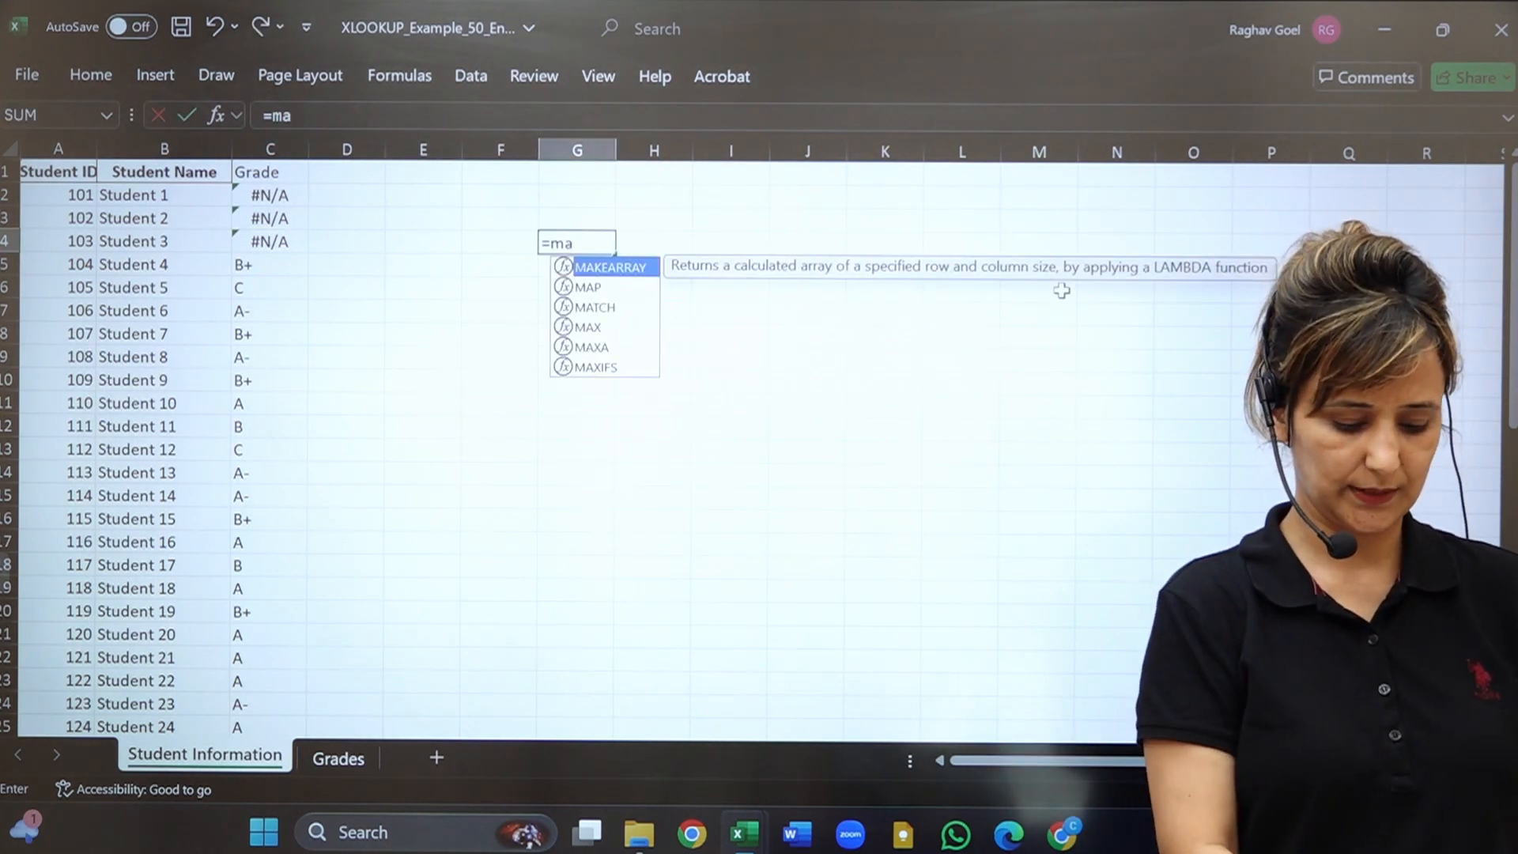
{"action": "key", "text": "BackSpace"}
{"action": "key", "text": "BackSpace"}
{"action": "key", "text": "BackSpace"}
{"action": "key", "text": "BackSpace"}
{"action": "key", "text": "BackSpace"}
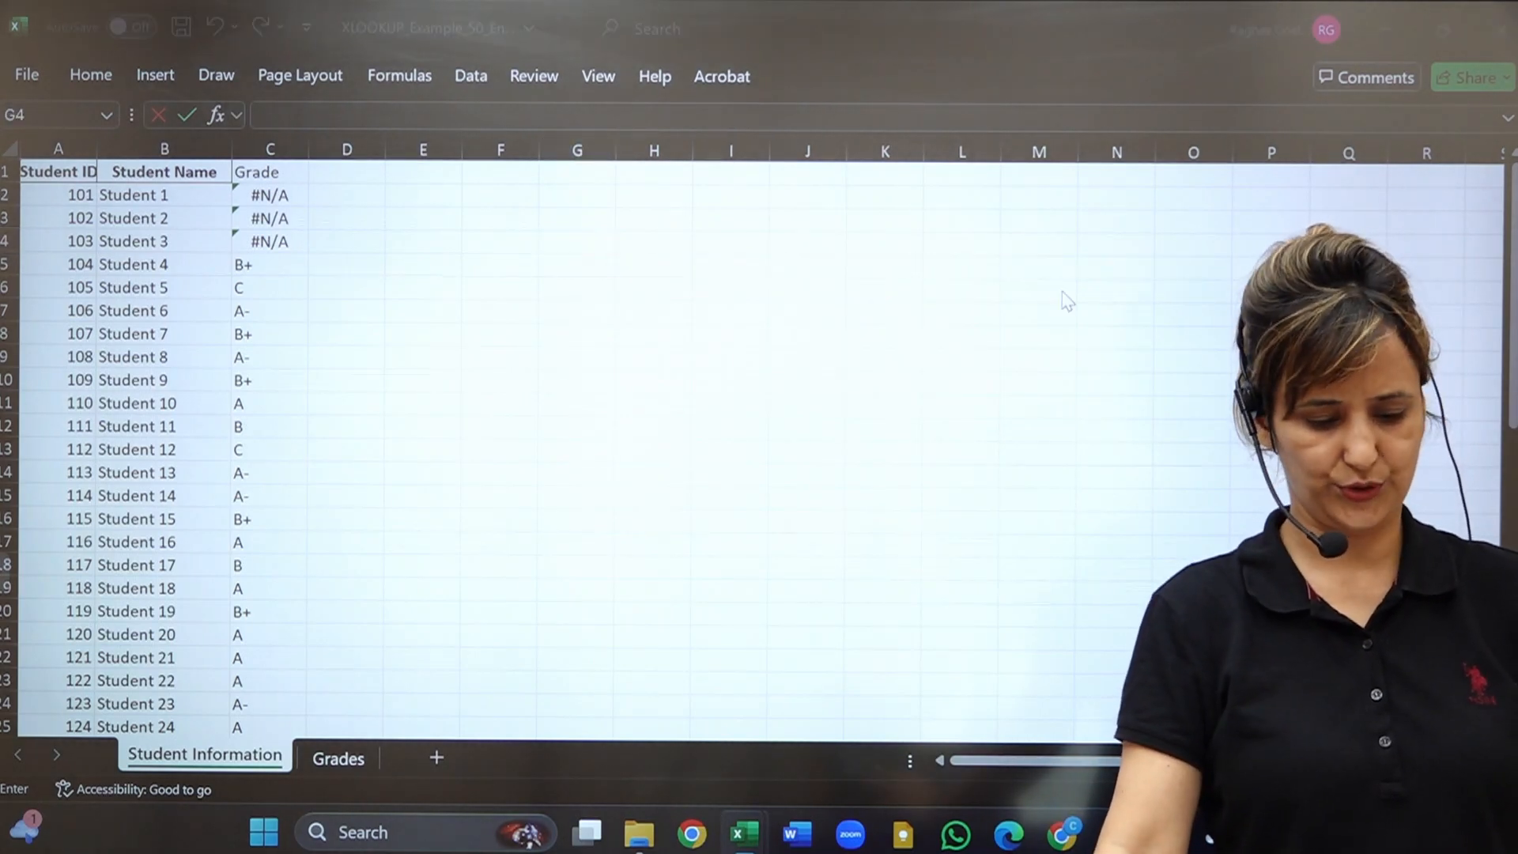
Switch to the Students Practice Book workbook and bring up the H Lookup table on the Eighth day sheet.
{"action": "key", "text": "alt+Tab"}
{"action": "scroll", "coordinate": [717, 354], "scroll_direction": "down", "scroll_amount": 7}
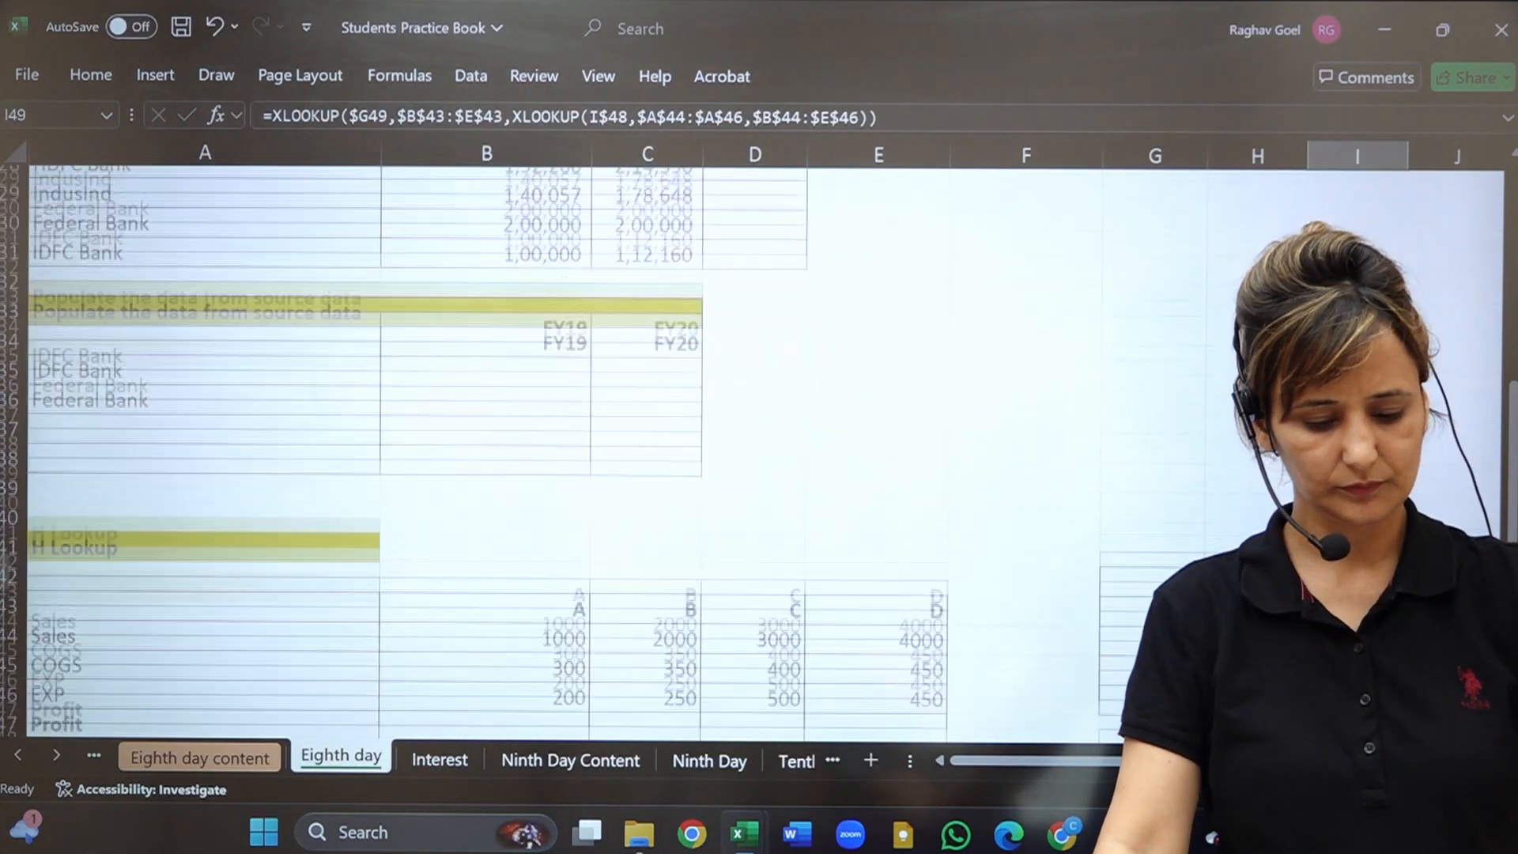
{"action": "scroll", "coordinate": [163, 303], "scroll_direction": "up", "scroll_amount": 2}
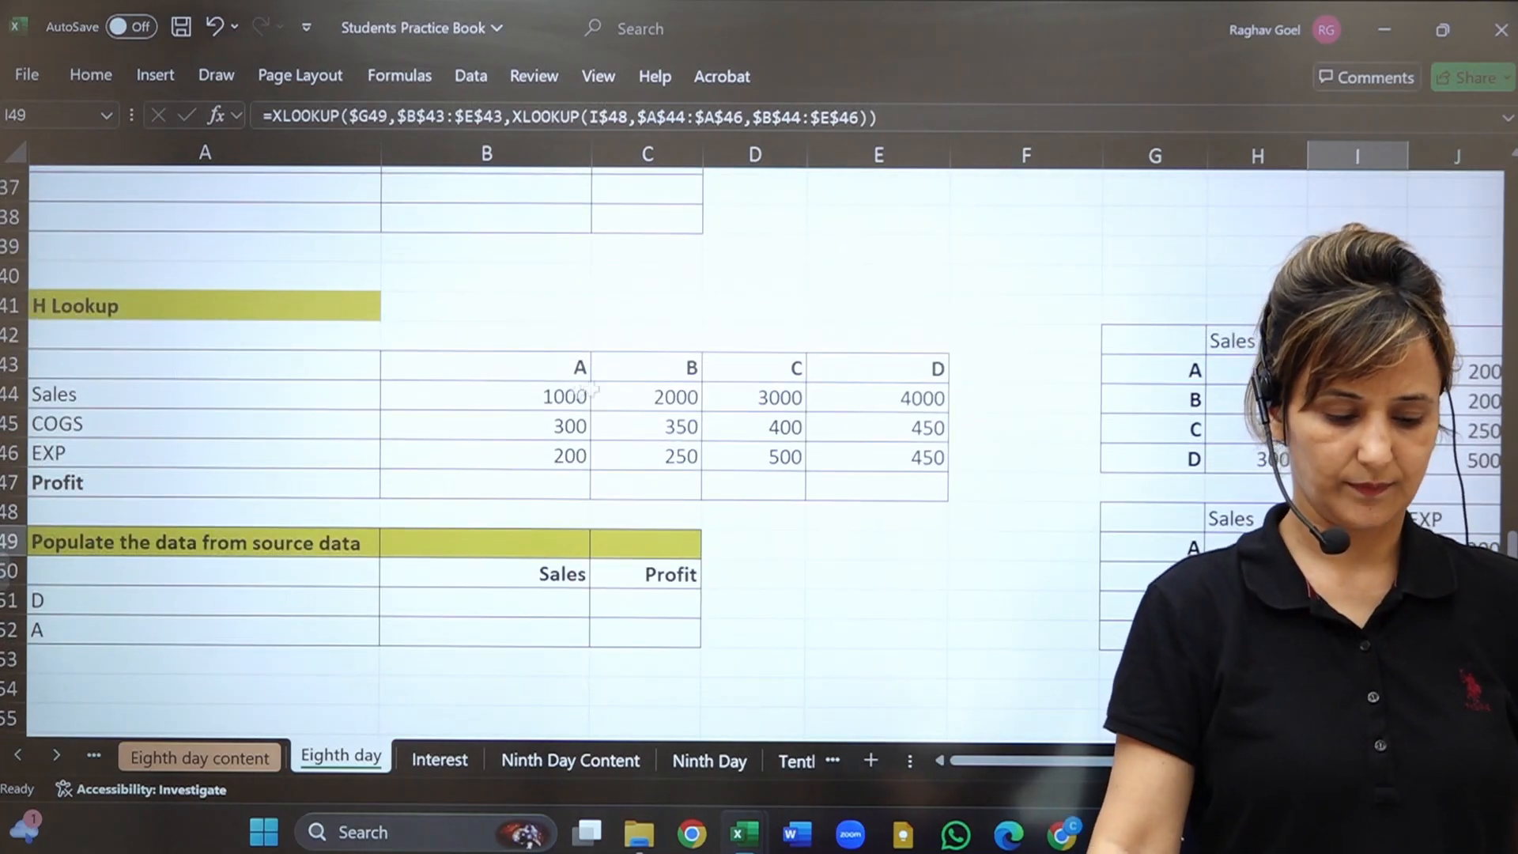
Enter =MATCH(G45,$A$43:$E$43) in D40 above the H Lookup table, leaving out the match type.
{"action": "left_click", "coordinate": [743, 285]}
{"action": "type", "text": "=match"}
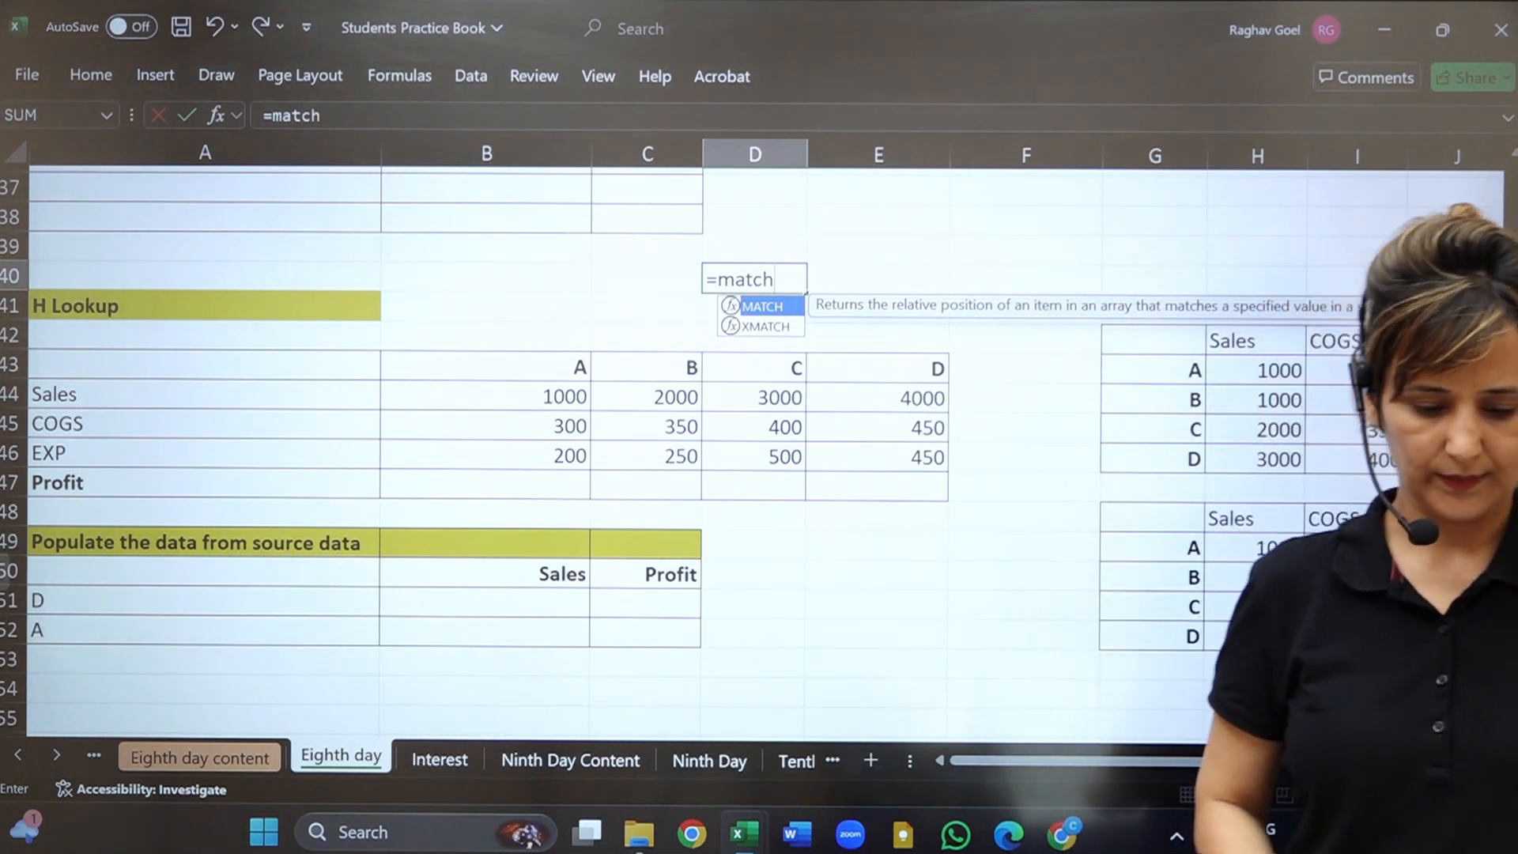
{"action": "key", "text": "Tab"}
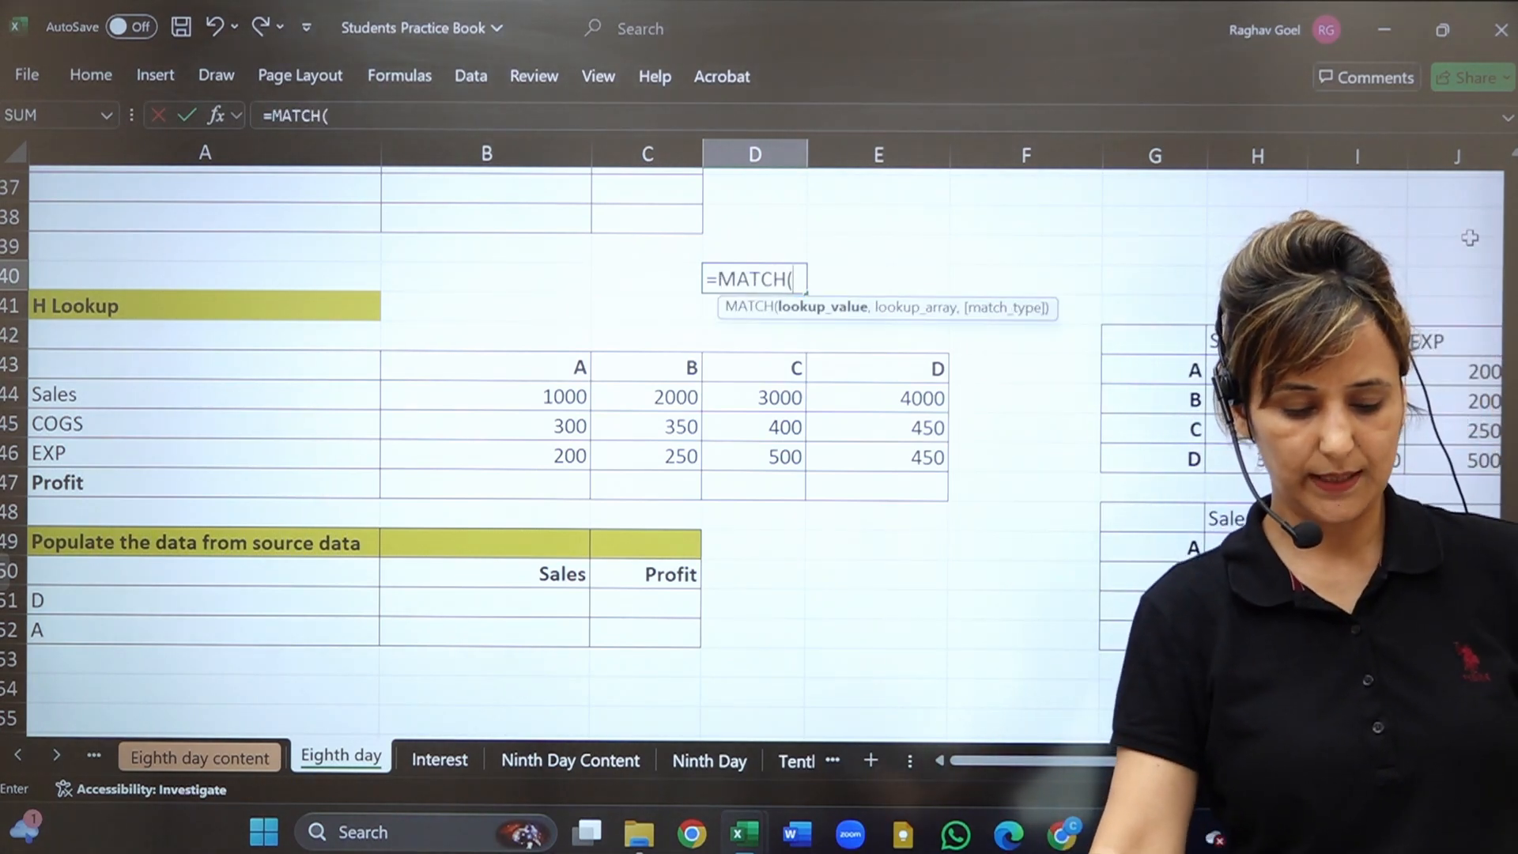
{"action": "left_click", "coordinate": [1159, 373]}
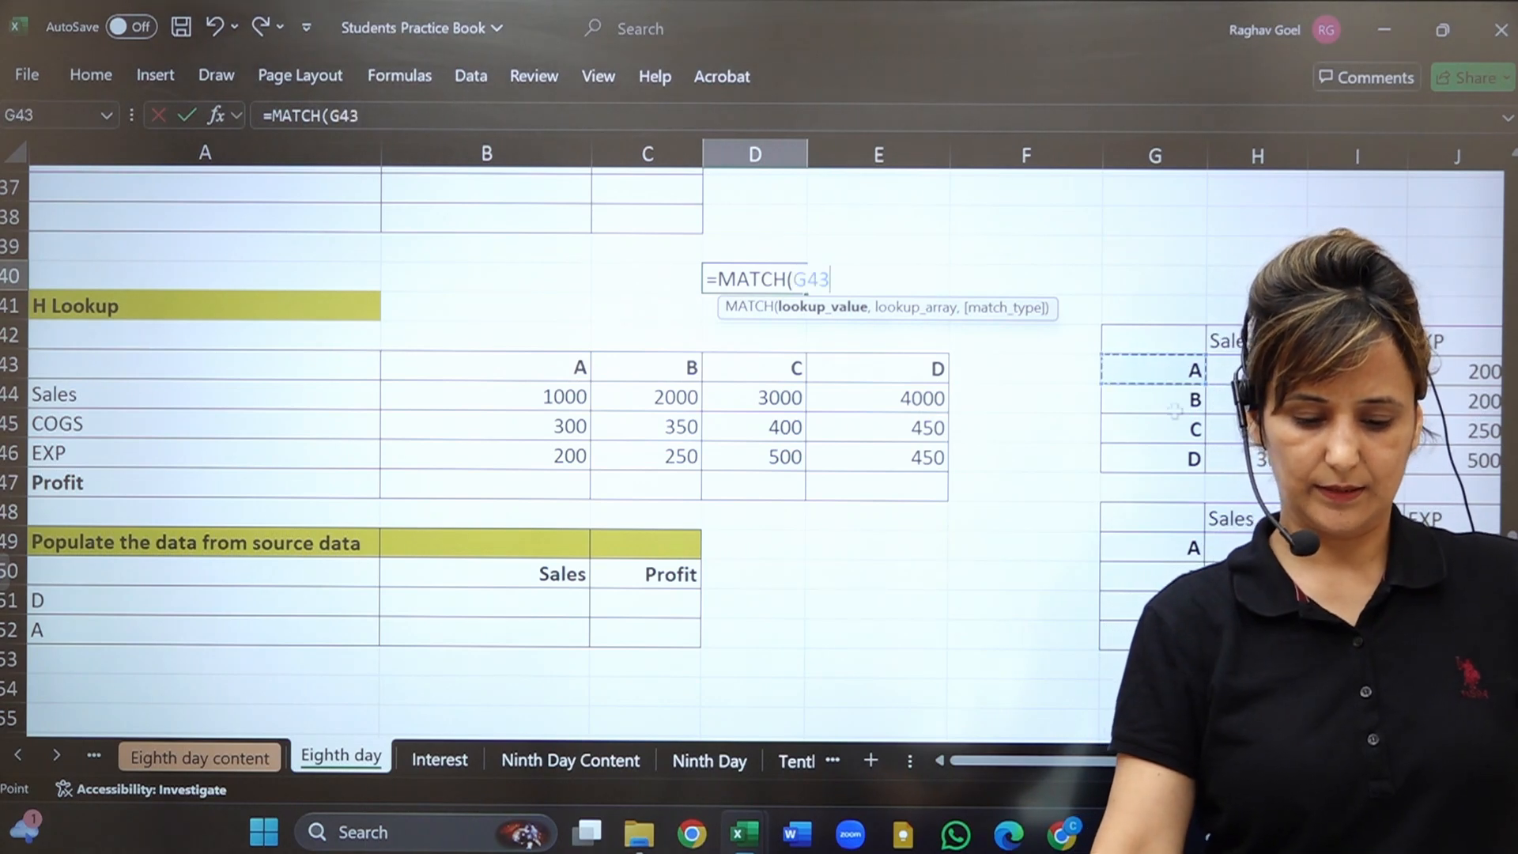
{"action": "left_click", "coordinate": [1127, 429]}
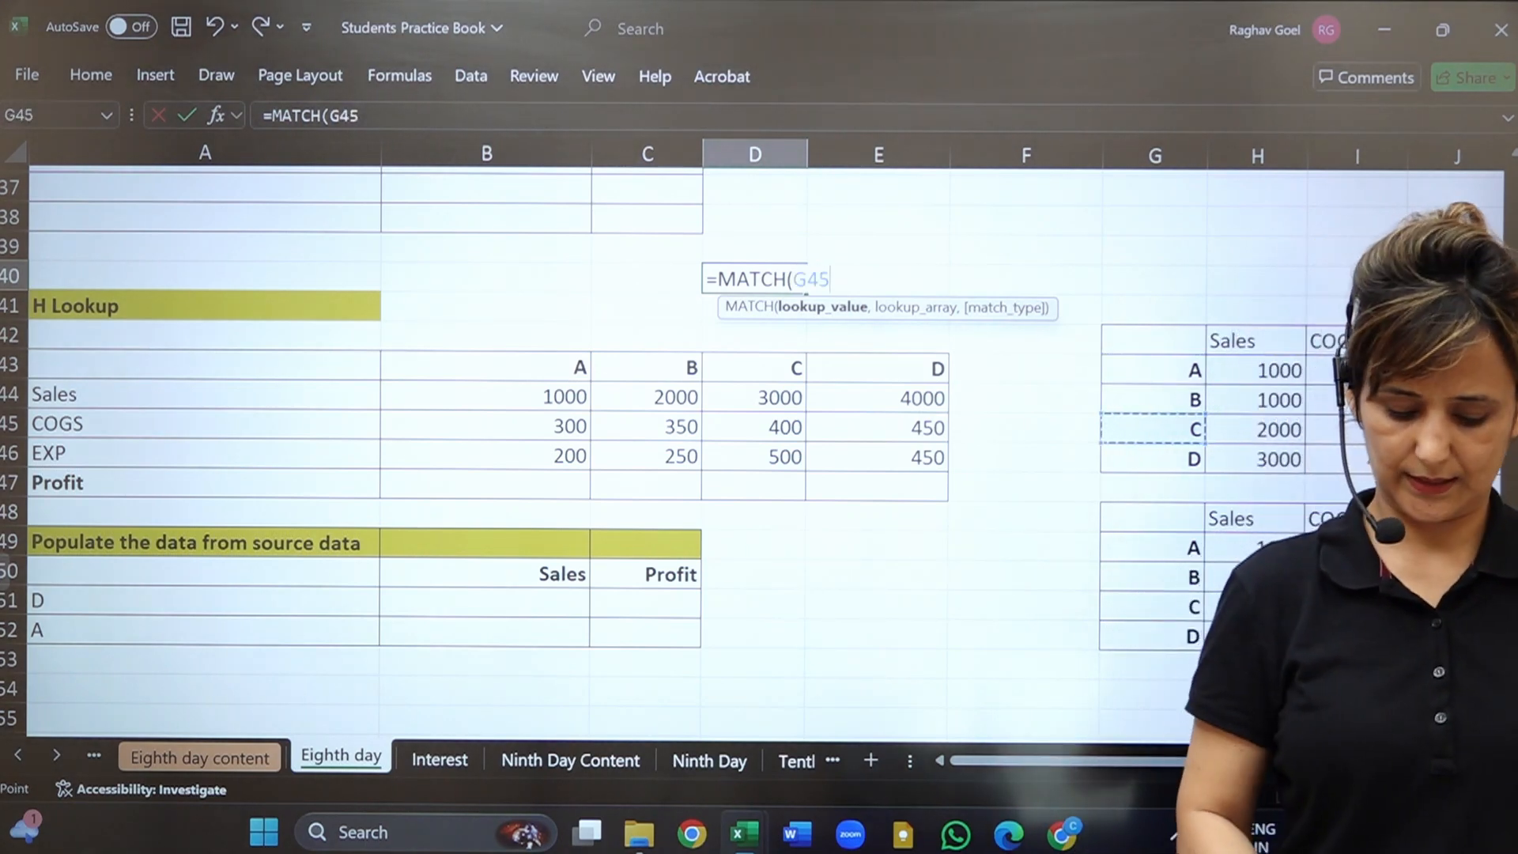
{"action": "type", "text": ","}
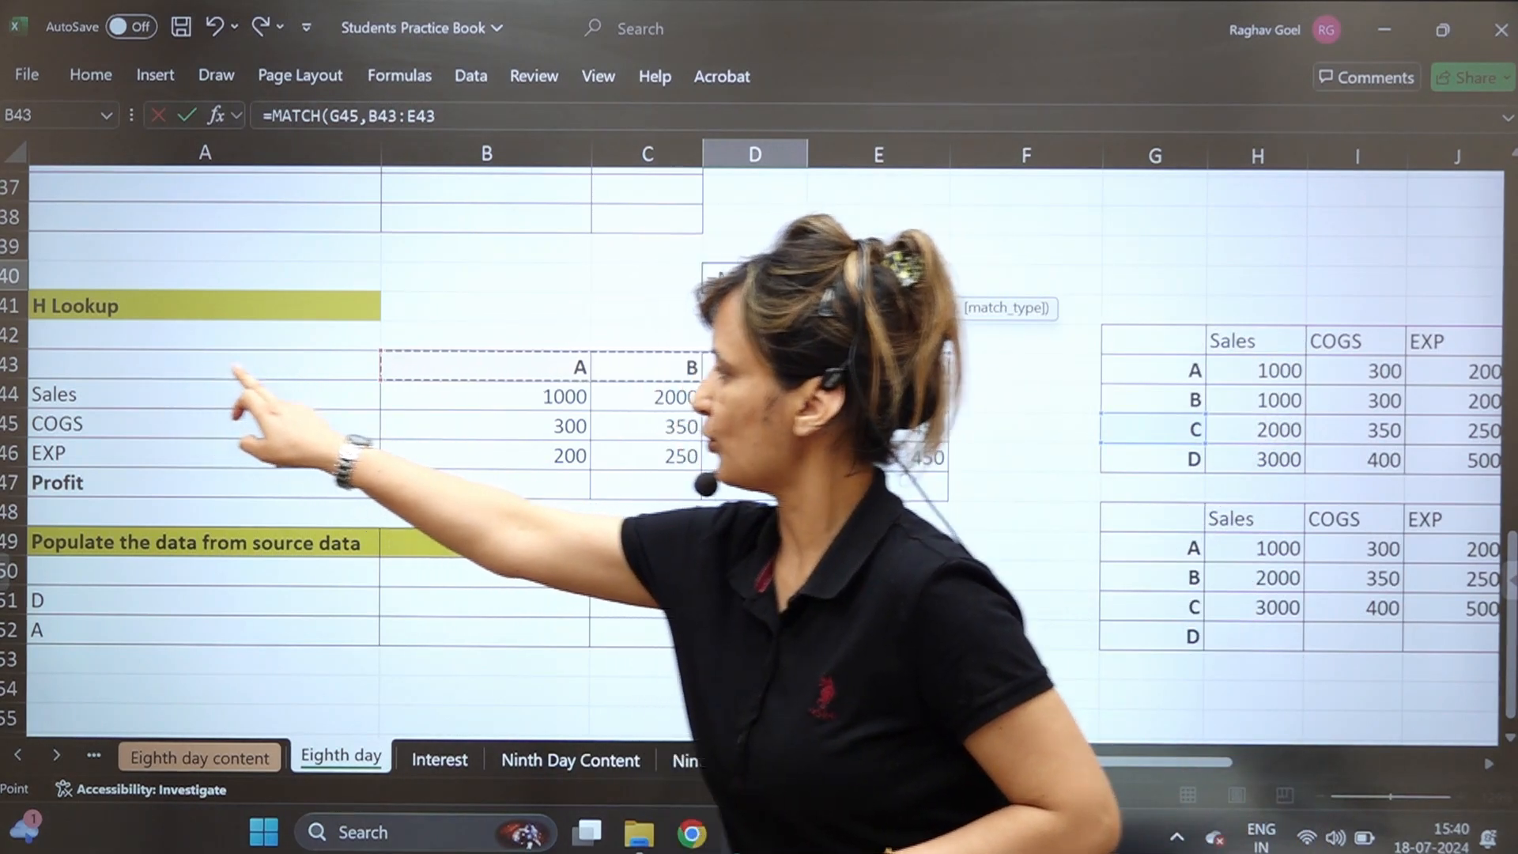
{"action": "left_click_drag", "start_coordinate": [159, 363], "coordinate": [857, 368]}
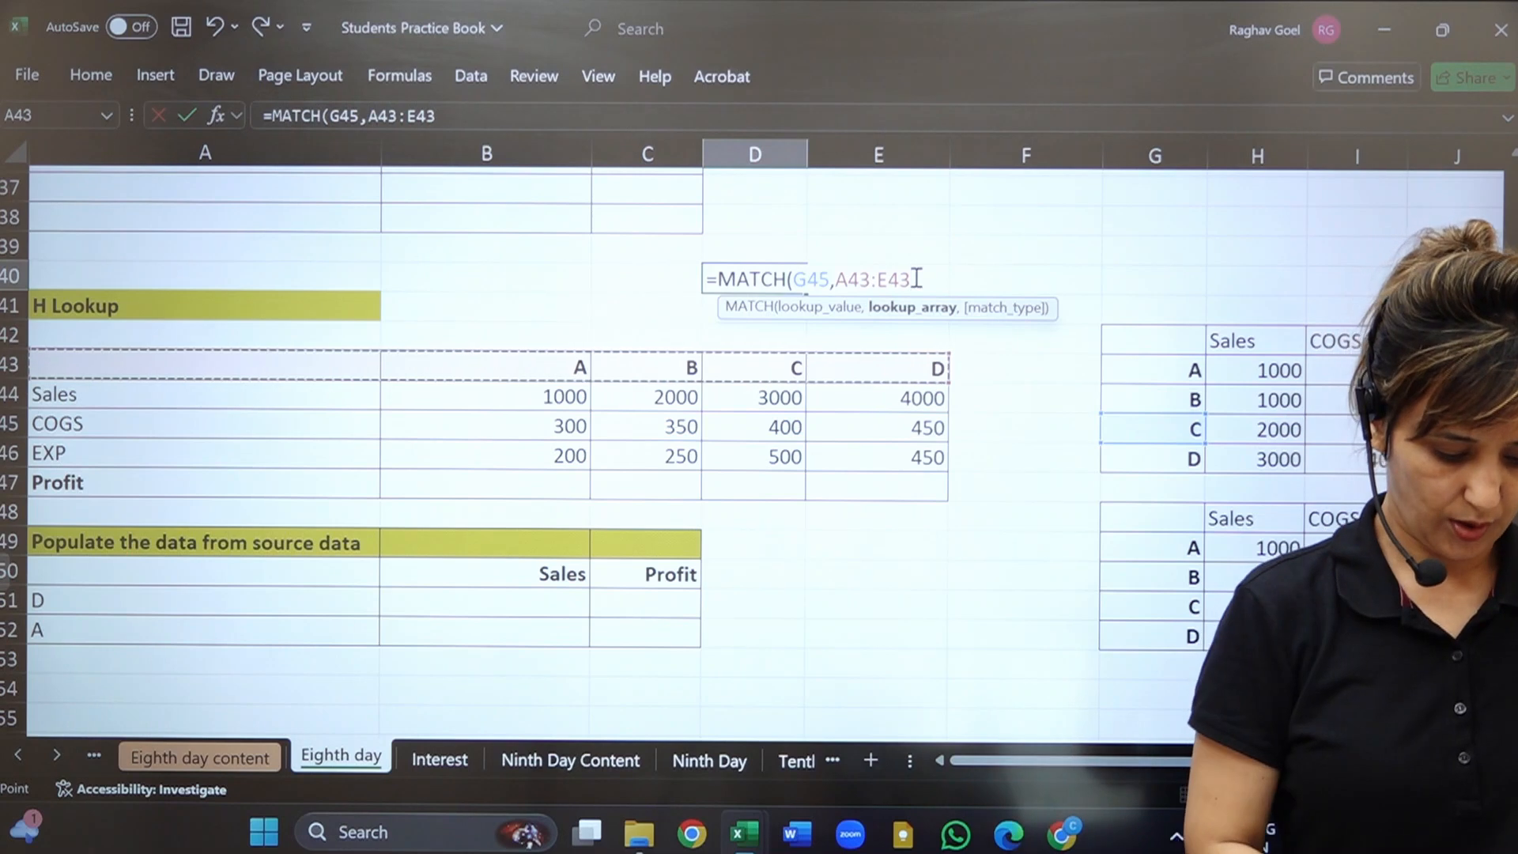
{"action": "key", "text": "F4"}
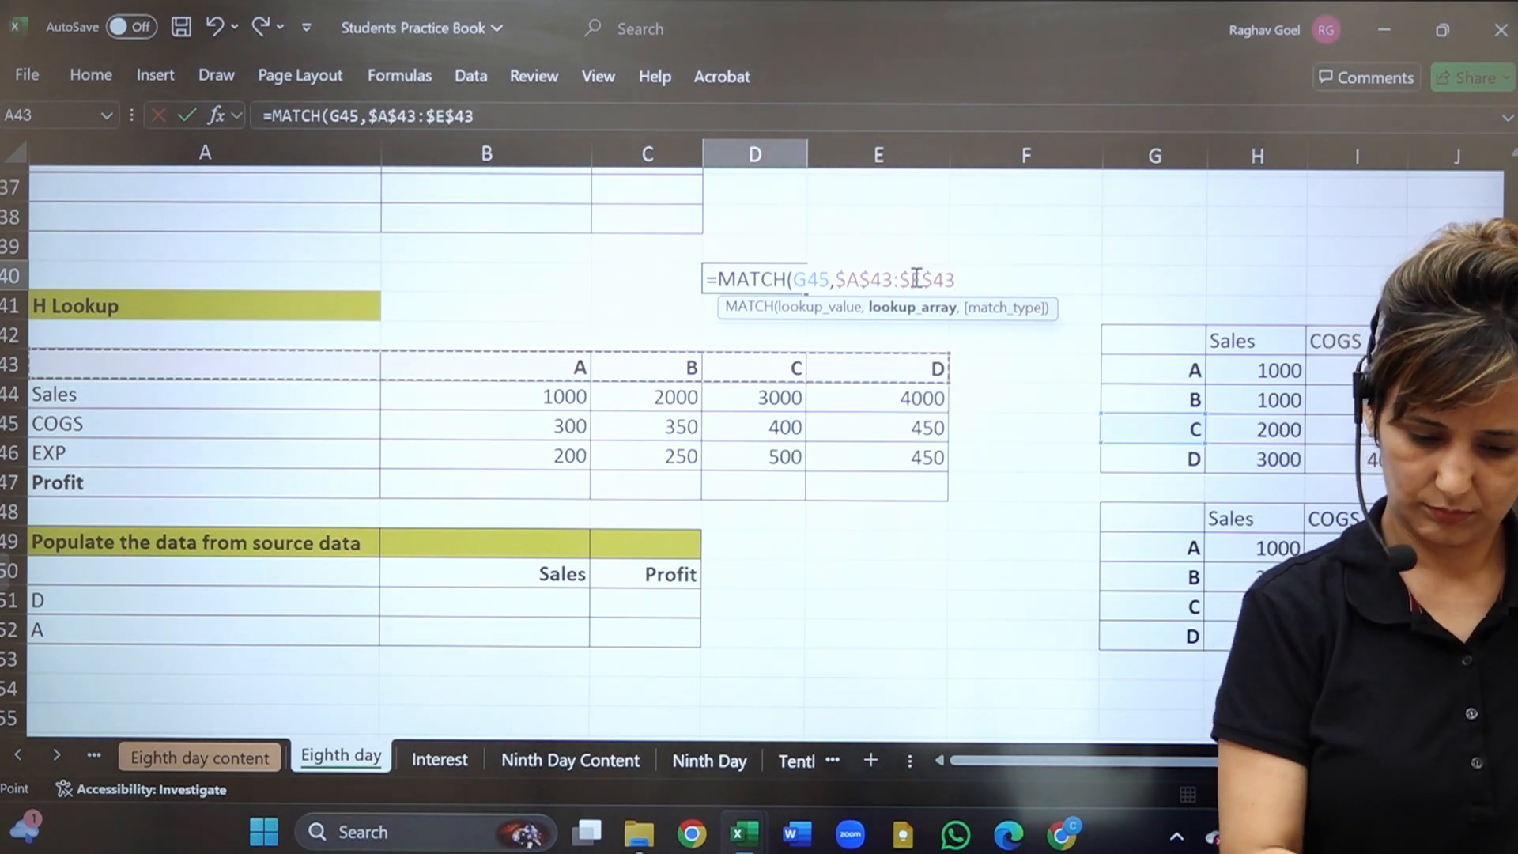
{"action": "type", "text": ","}
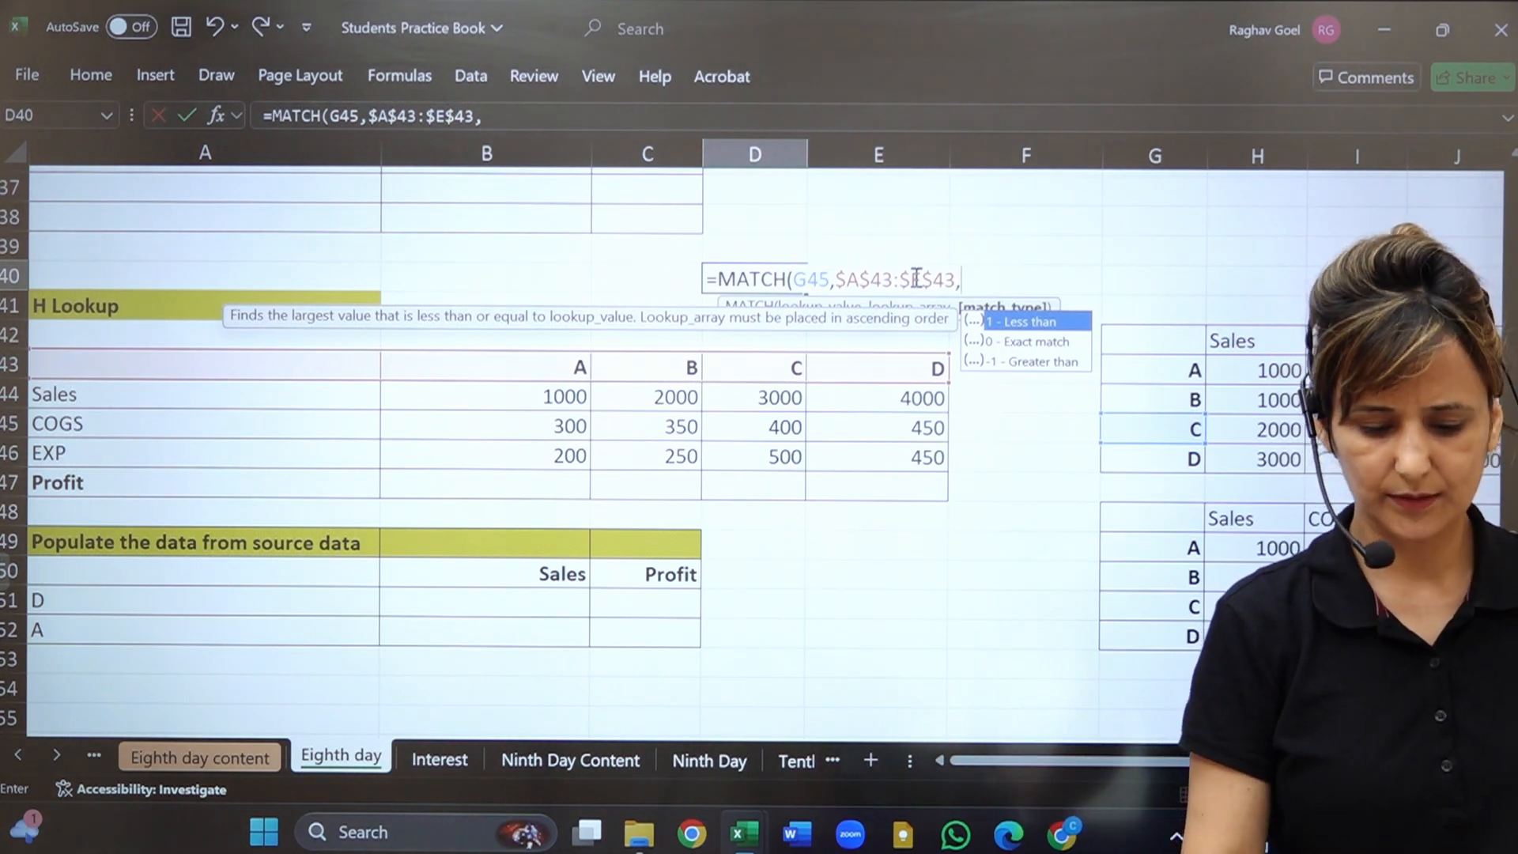
{"action": "key", "text": "BackSpace"}
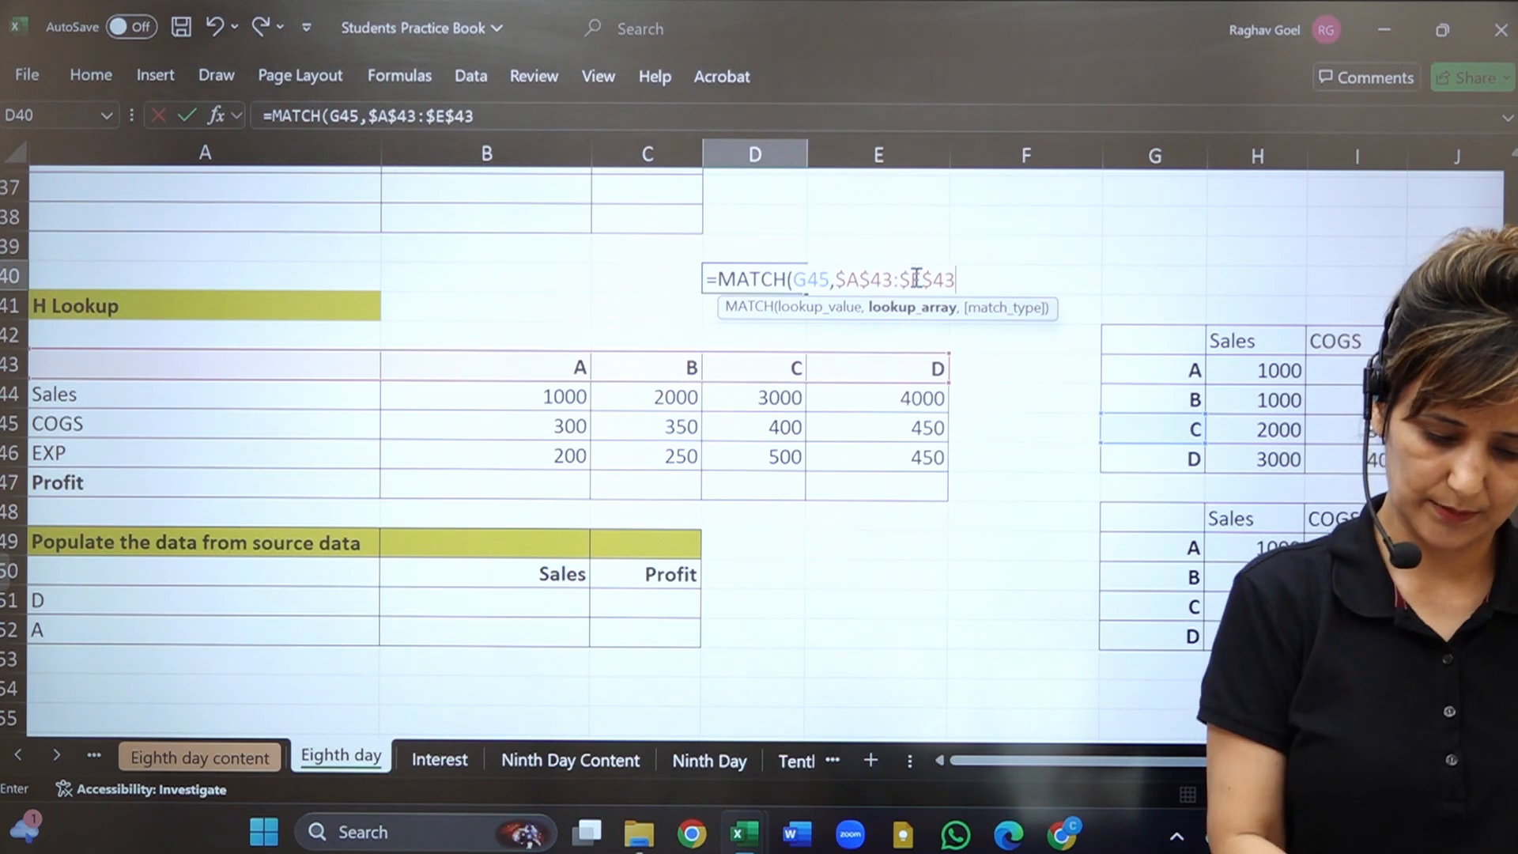
{"action": "key", "text": "Return"}
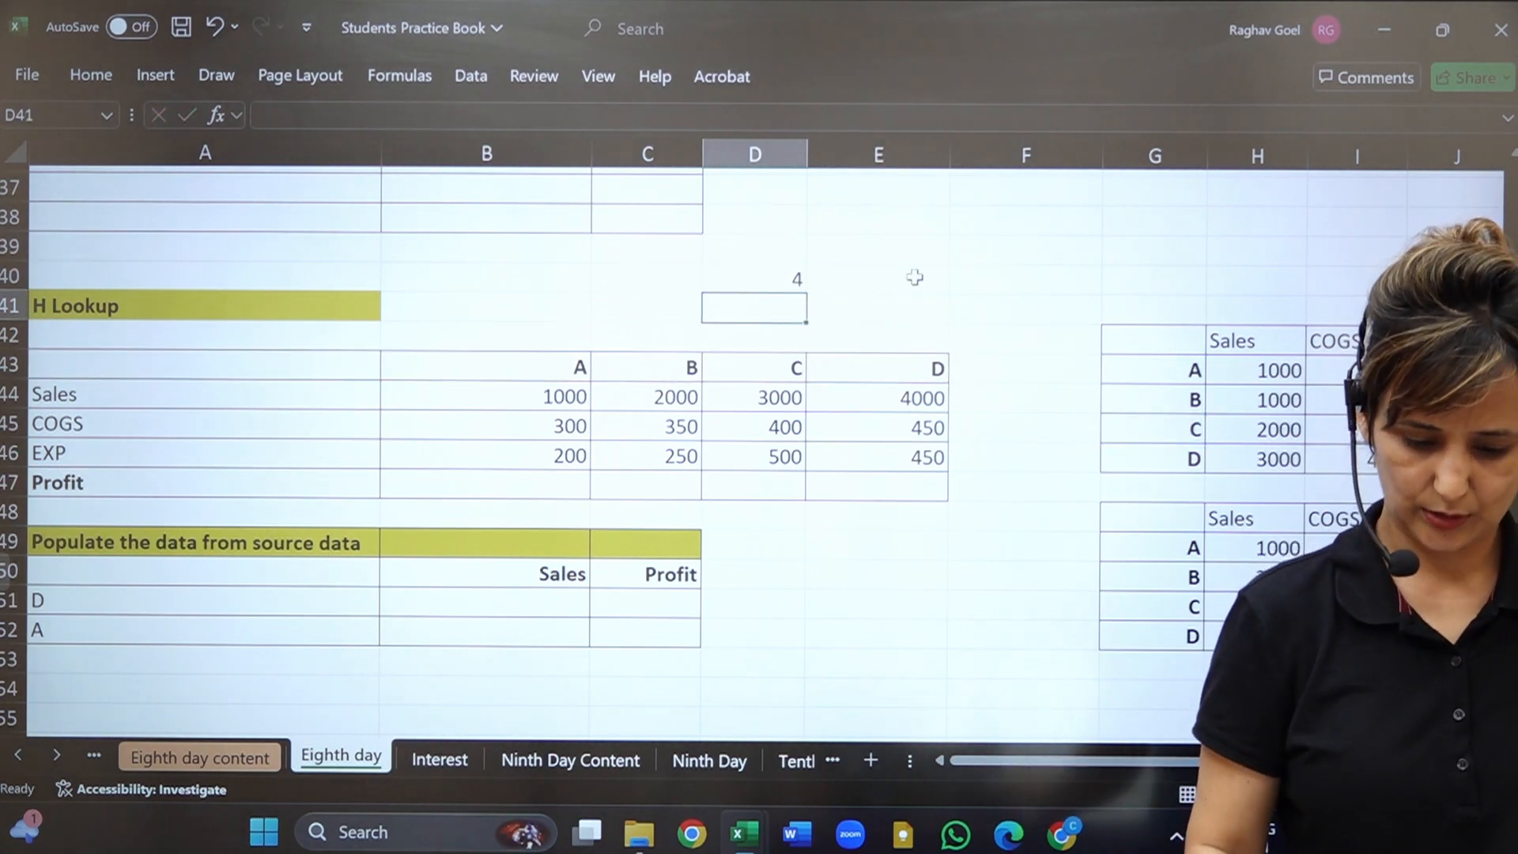
Undo the MATCH entry in D40 and enter =MATCH(I42,A43:A46,0) there with exact match.
{"action": "key", "text": "Up"}
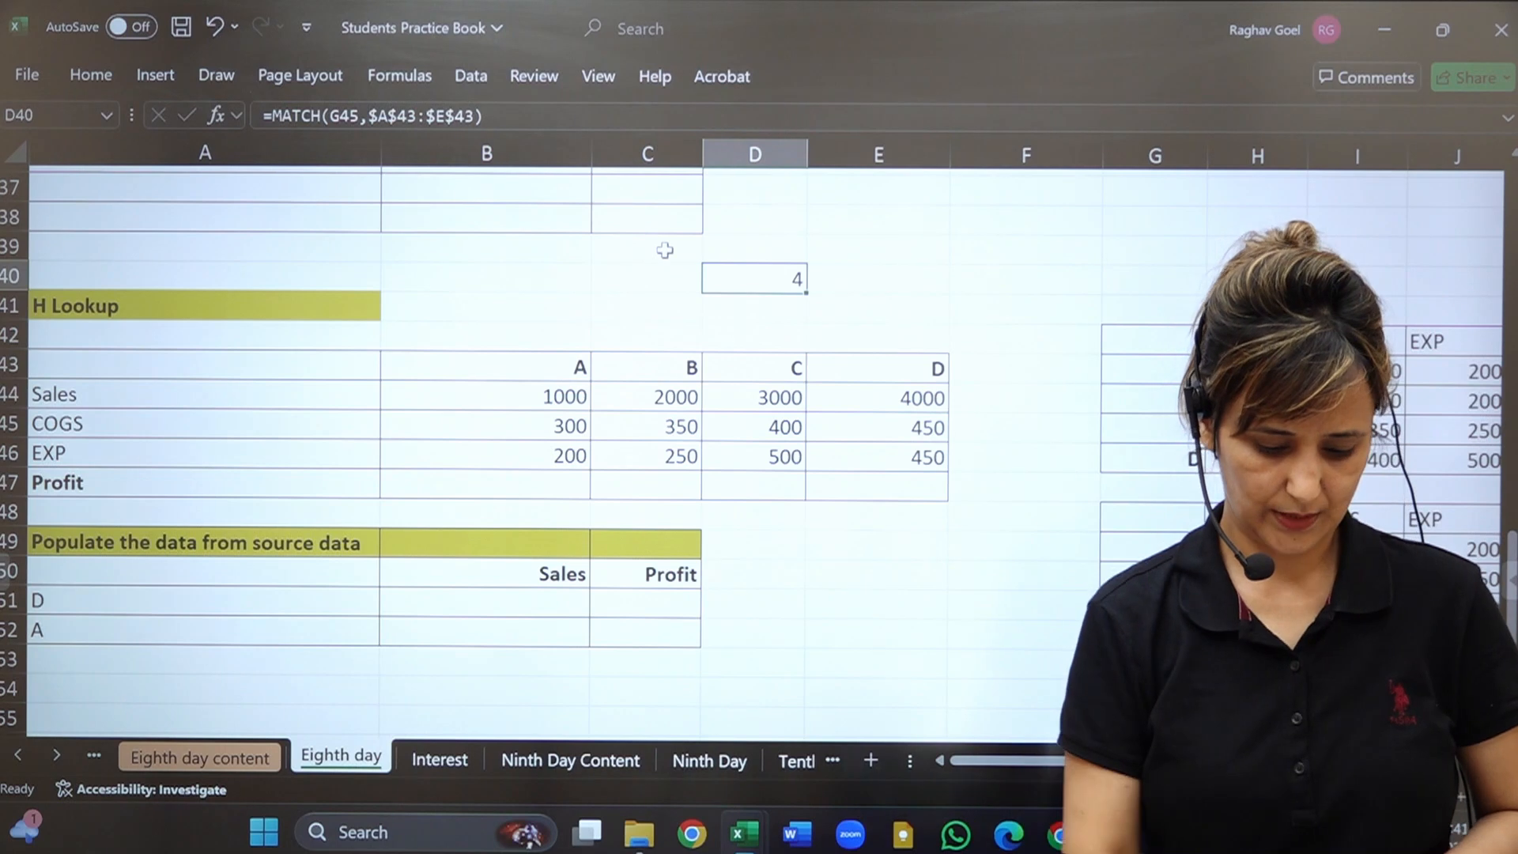
{"action": "key", "text": "ctrl+z"}
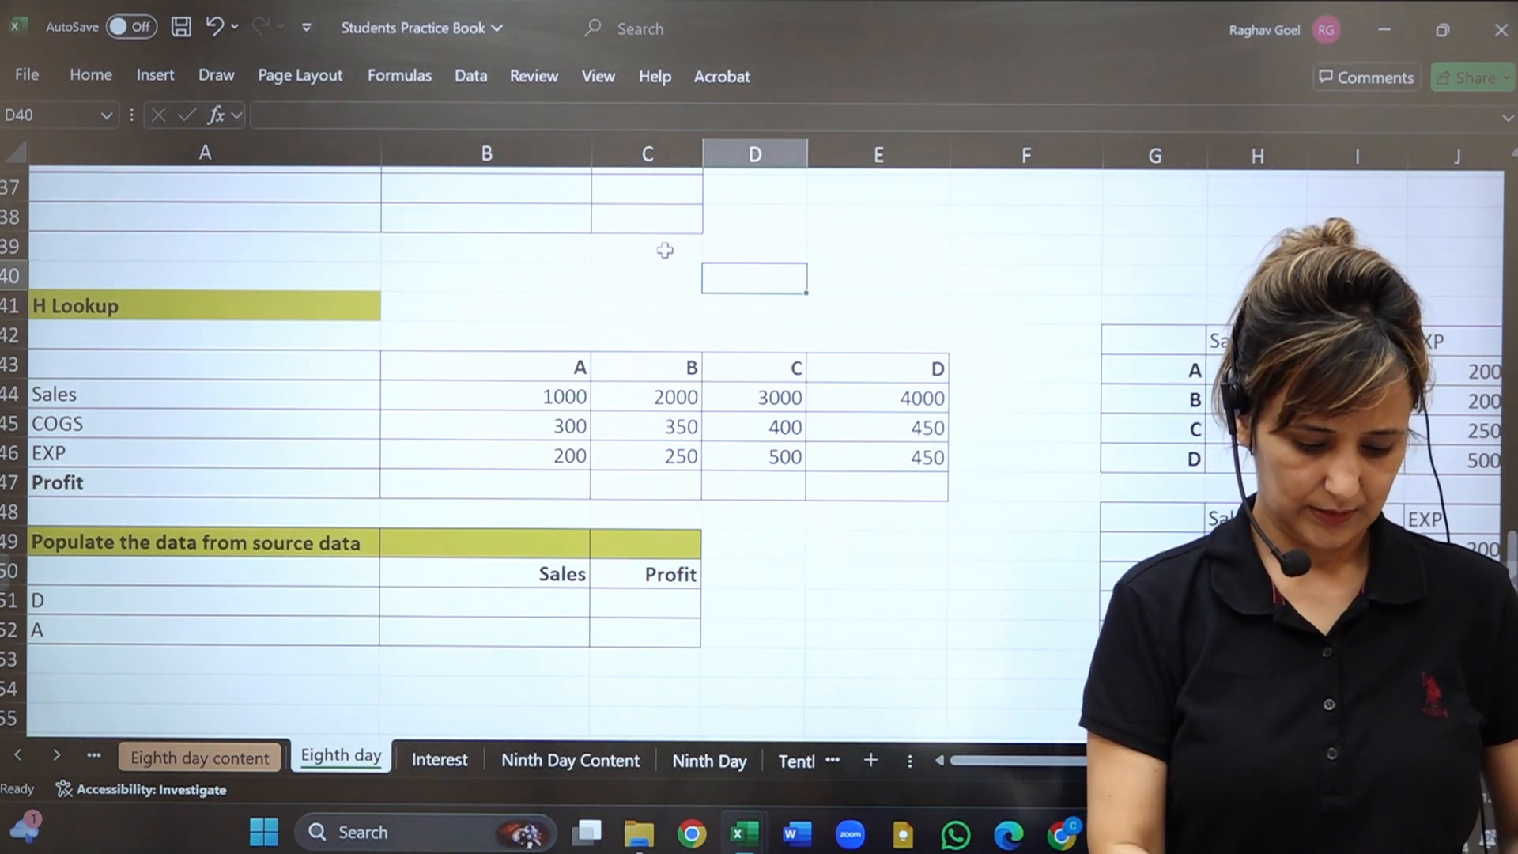
{"action": "type", "text": "=matc"}
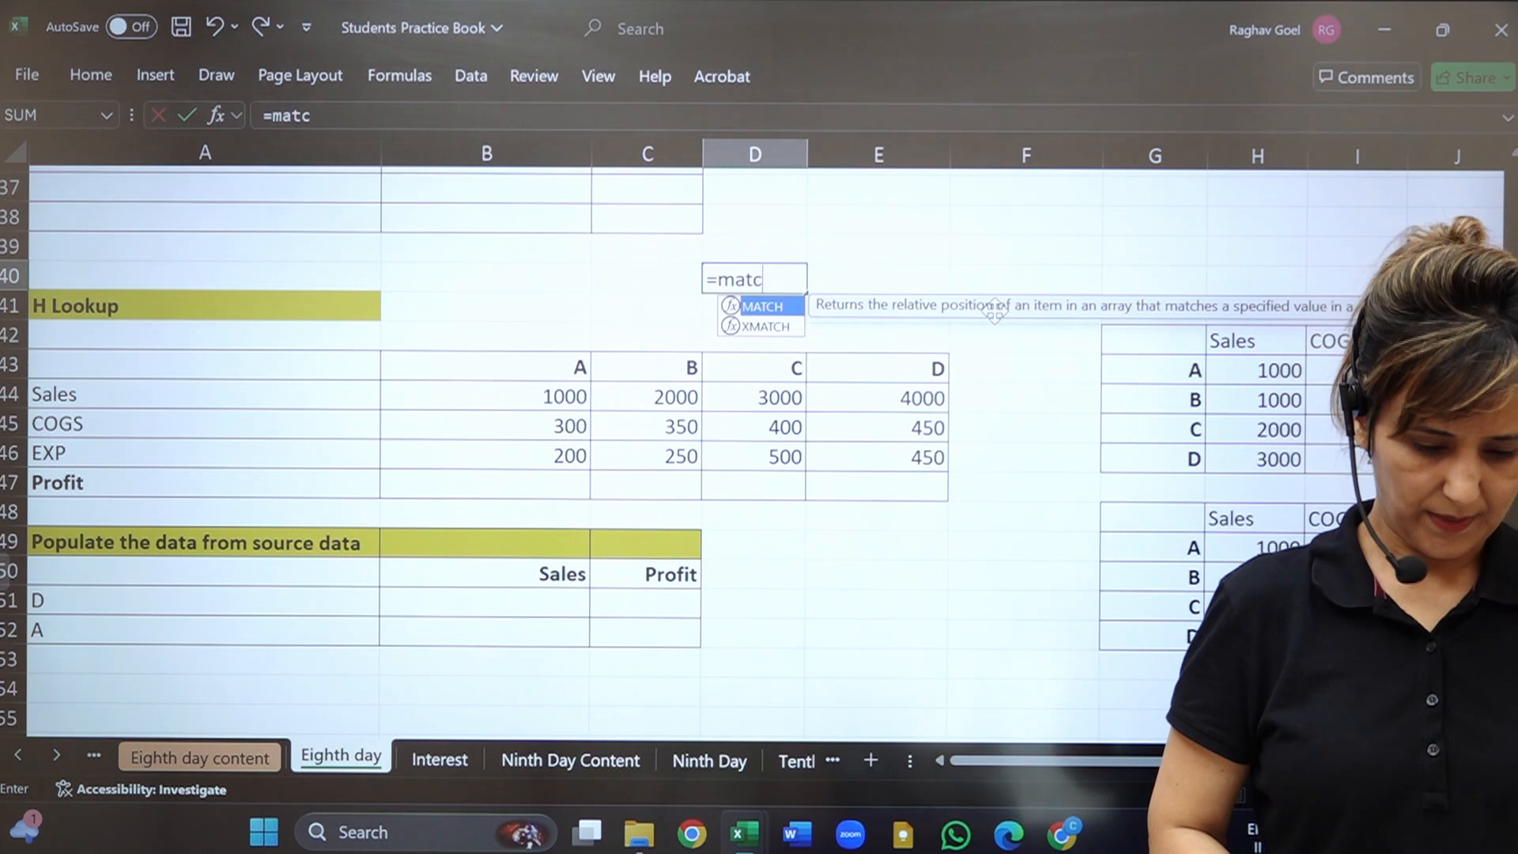
{"action": "key", "text": "Tab"}
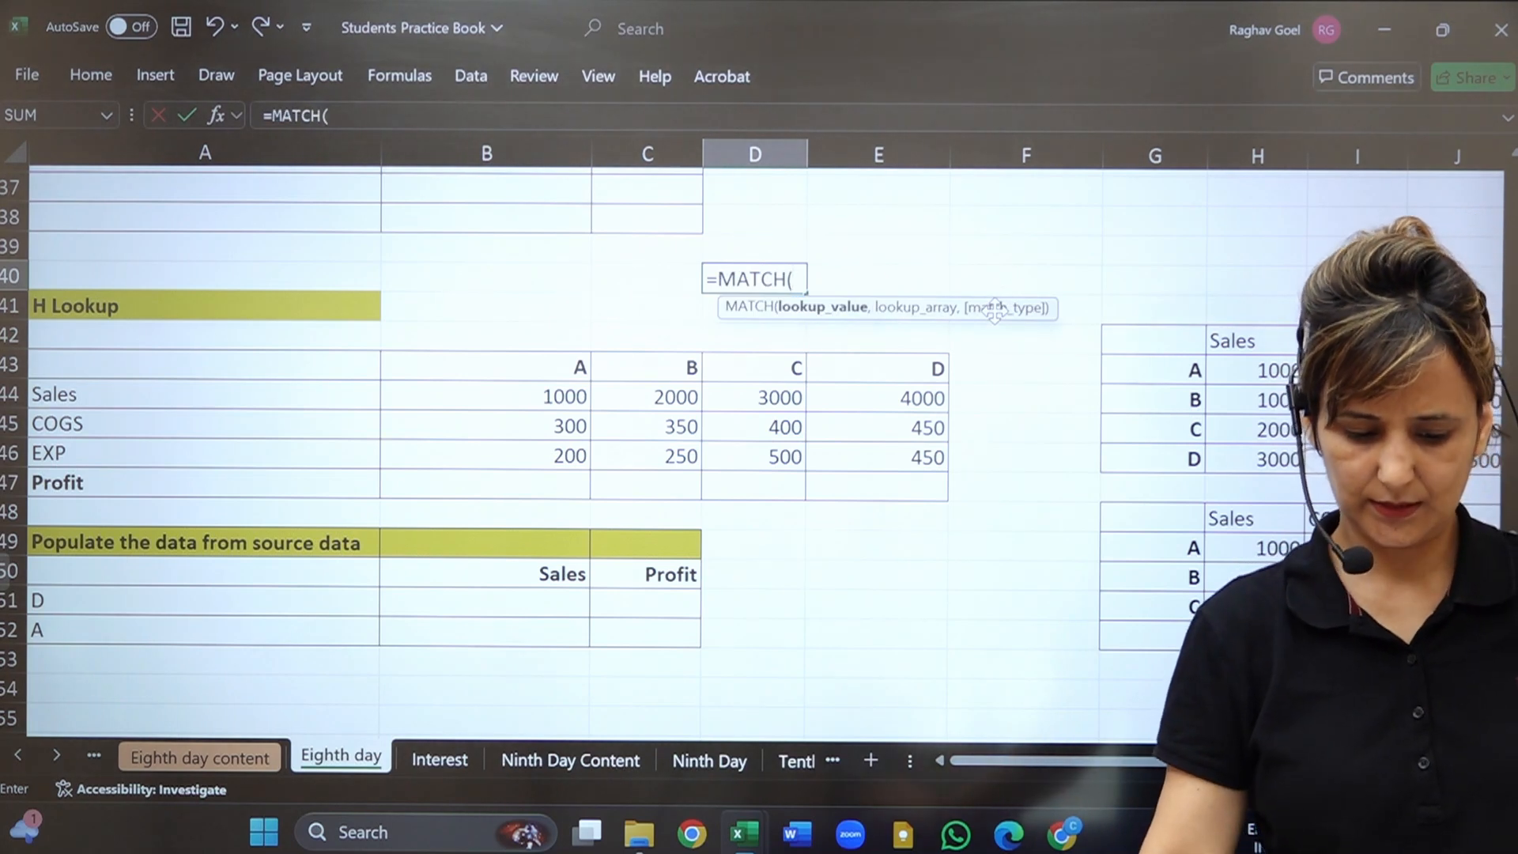
{"action": "type", "text": ","}
{"action": "left_click_drag", "start_coordinate": [245, 366], "coordinate": [236, 446]}
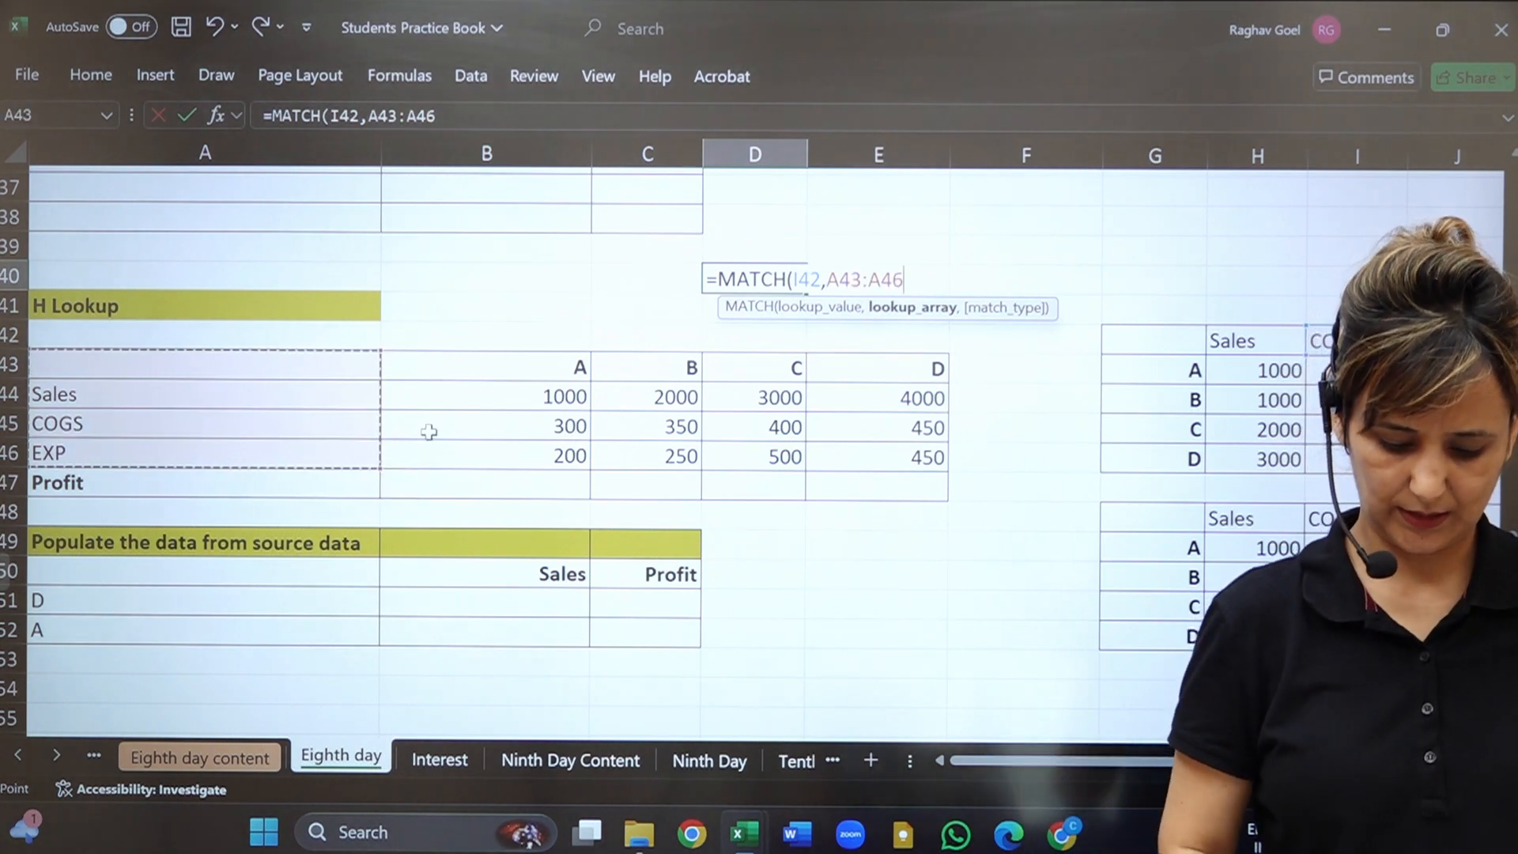
{"action": "type", "text": ","}
{"action": "key", "text": "Down"}
{"action": "key", "text": "Tab"}
{"action": "type", "text": ")"}
{"action": "key", "text": "Return"}
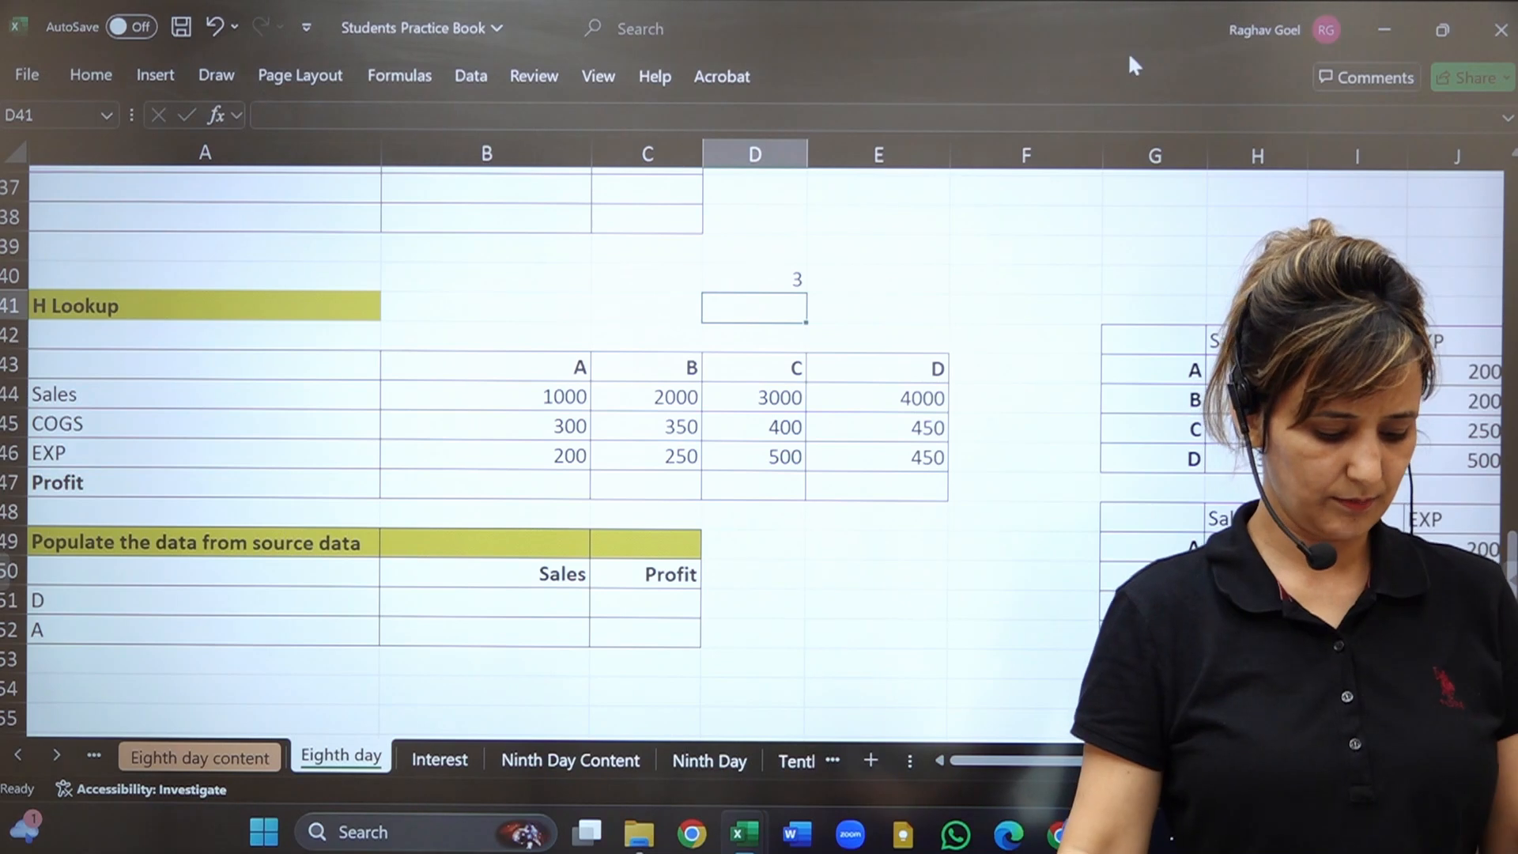
Switch to the XLOOKUP_Example workbook and replace the column index 2 in C2's VLOOKUP with an opening MATCH function.
{"action": "key", "text": "alt+Tab"}
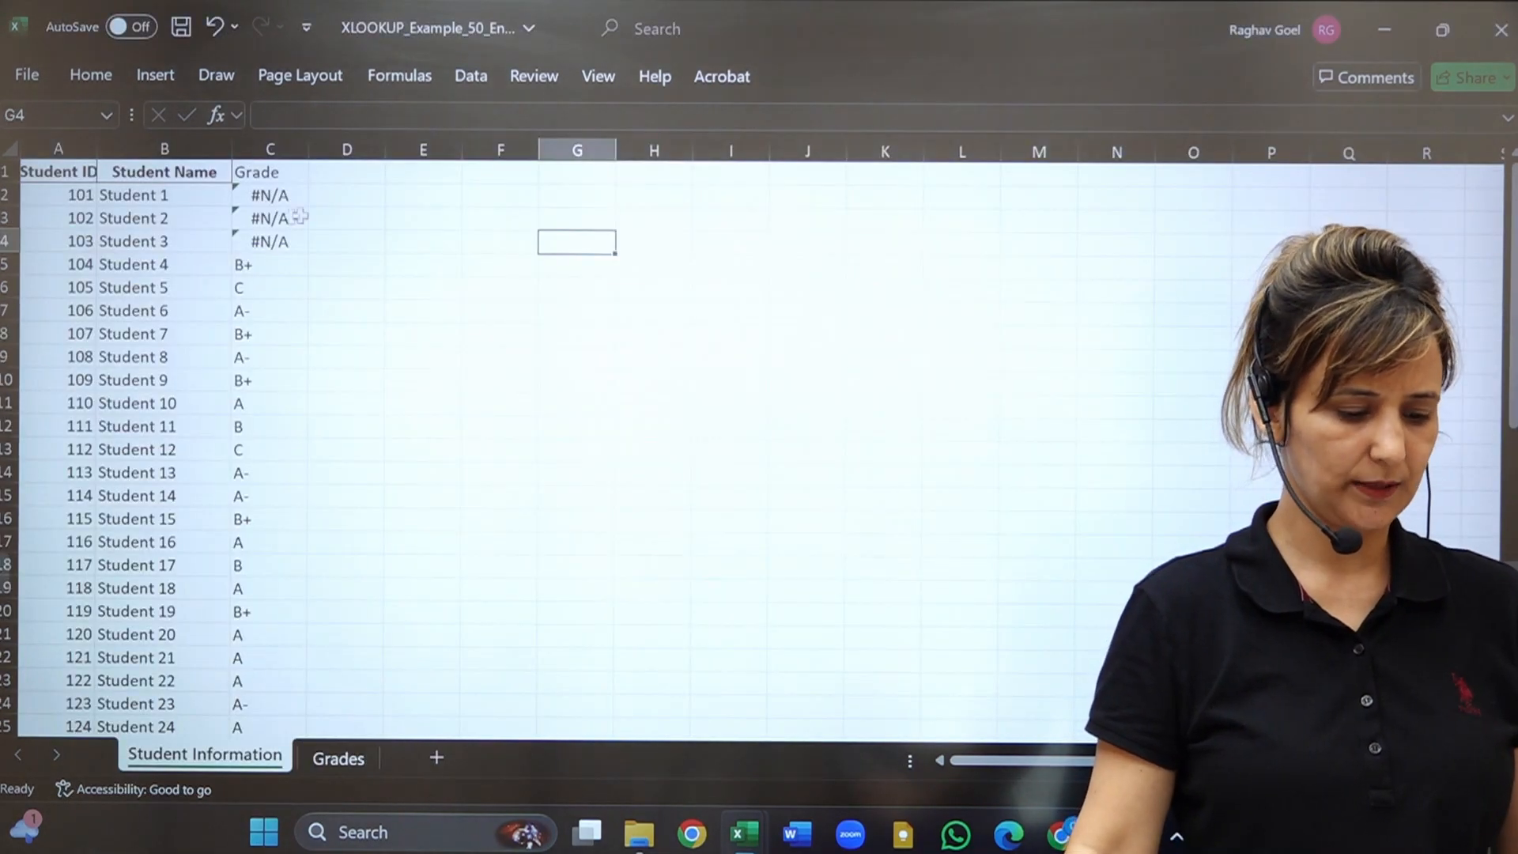
{"action": "left_click", "coordinate": [265, 198]}
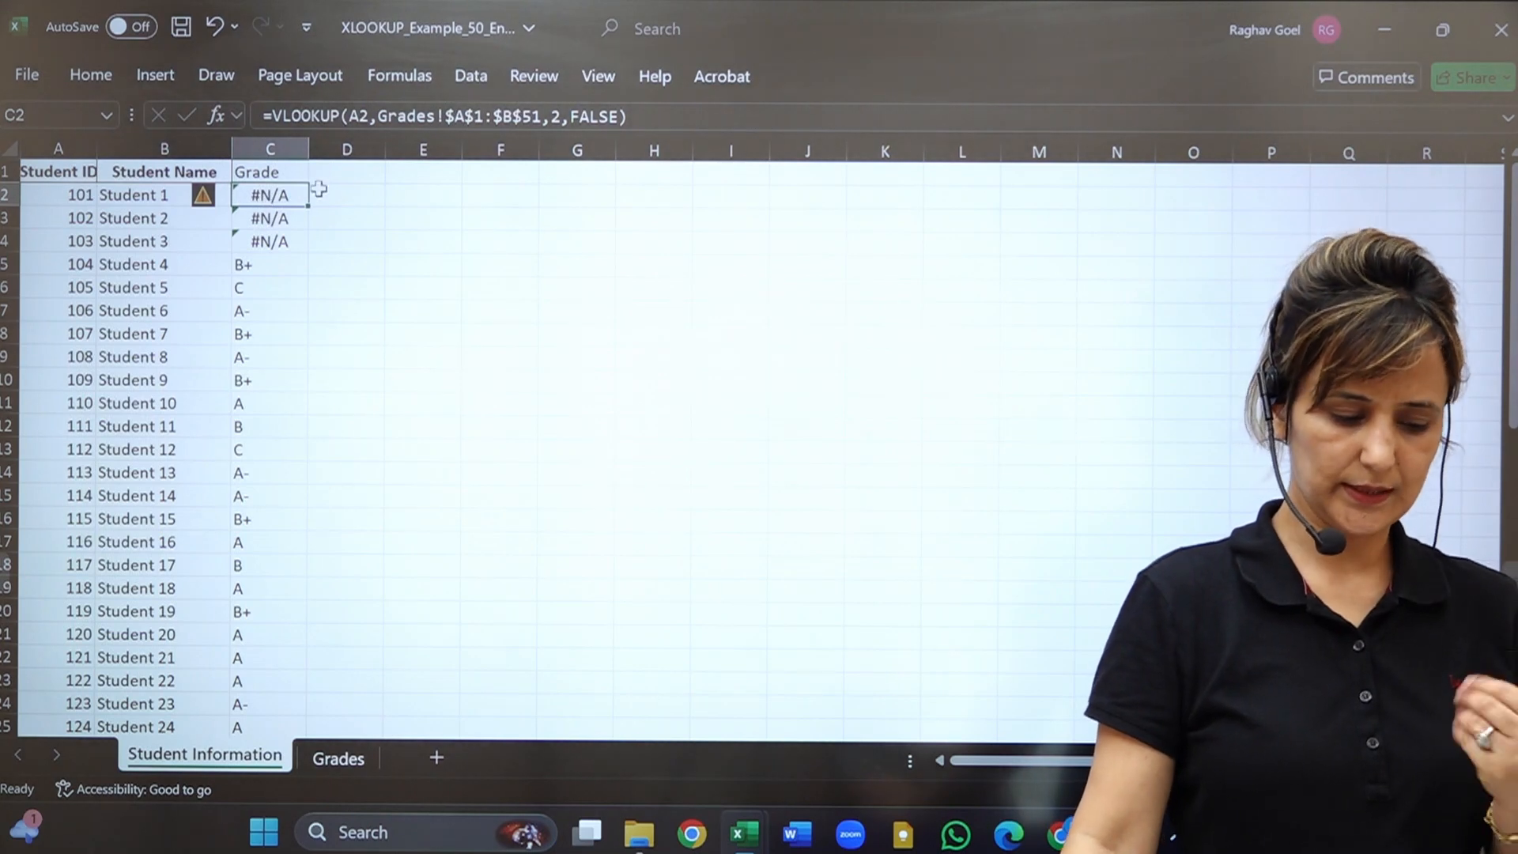
{"action": "left_click", "coordinate": [563, 116]}
{"action": "key", "text": "BackSpace"}
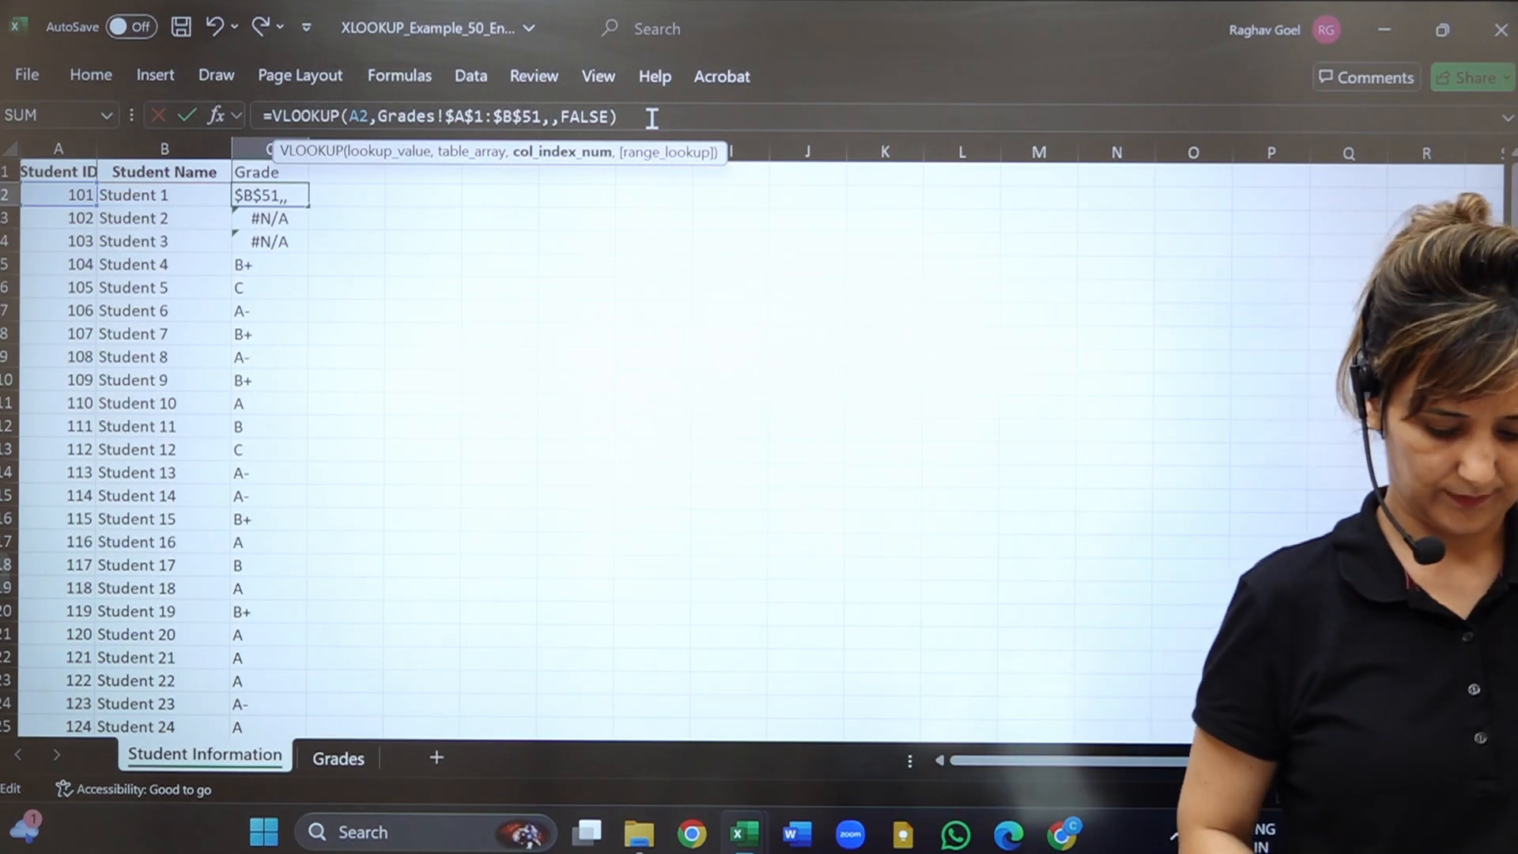
{"action": "type", "text": "M"}
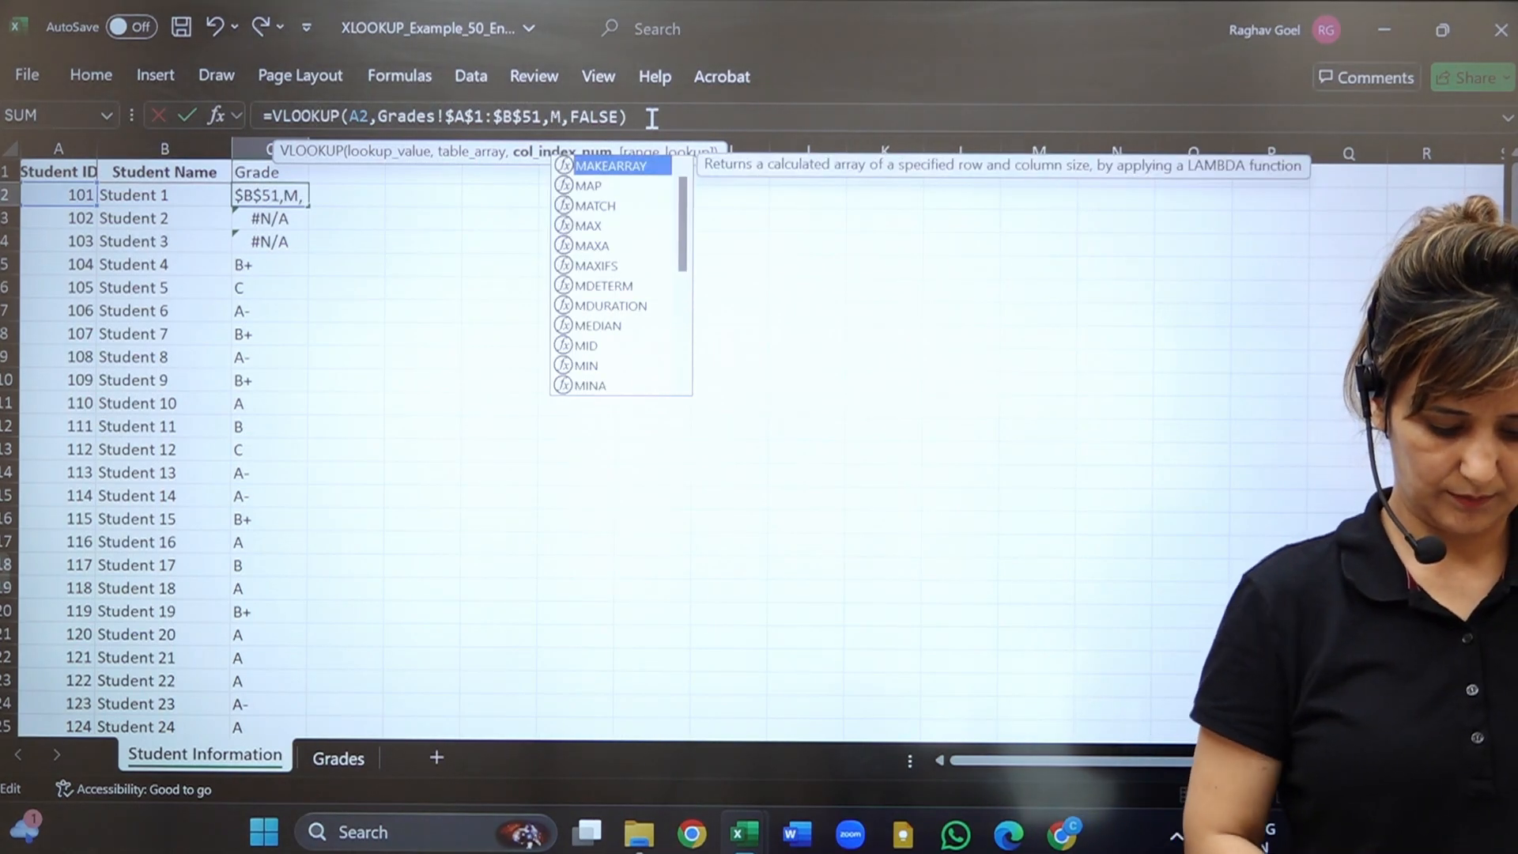
{"action": "type", "text": "atch"}
{"action": "key", "text": "Tab"}
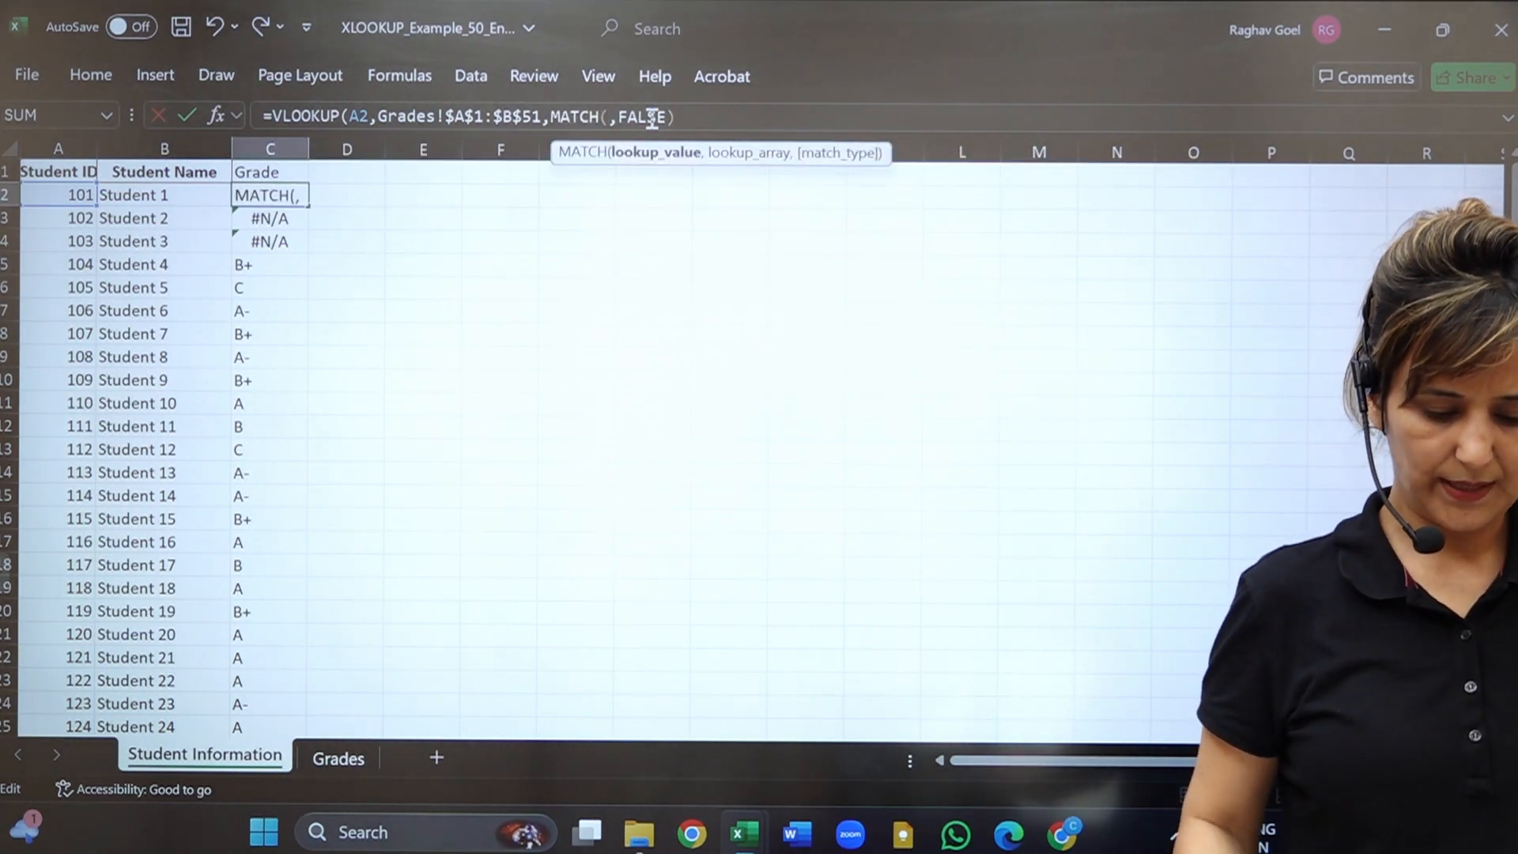
Complete the MATCH in C2 with lookup value C1 and the absolute array Grades!$A$1:$B$1, leaving out the match type.
{"action": "left_click", "coordinate": [75, 196]}
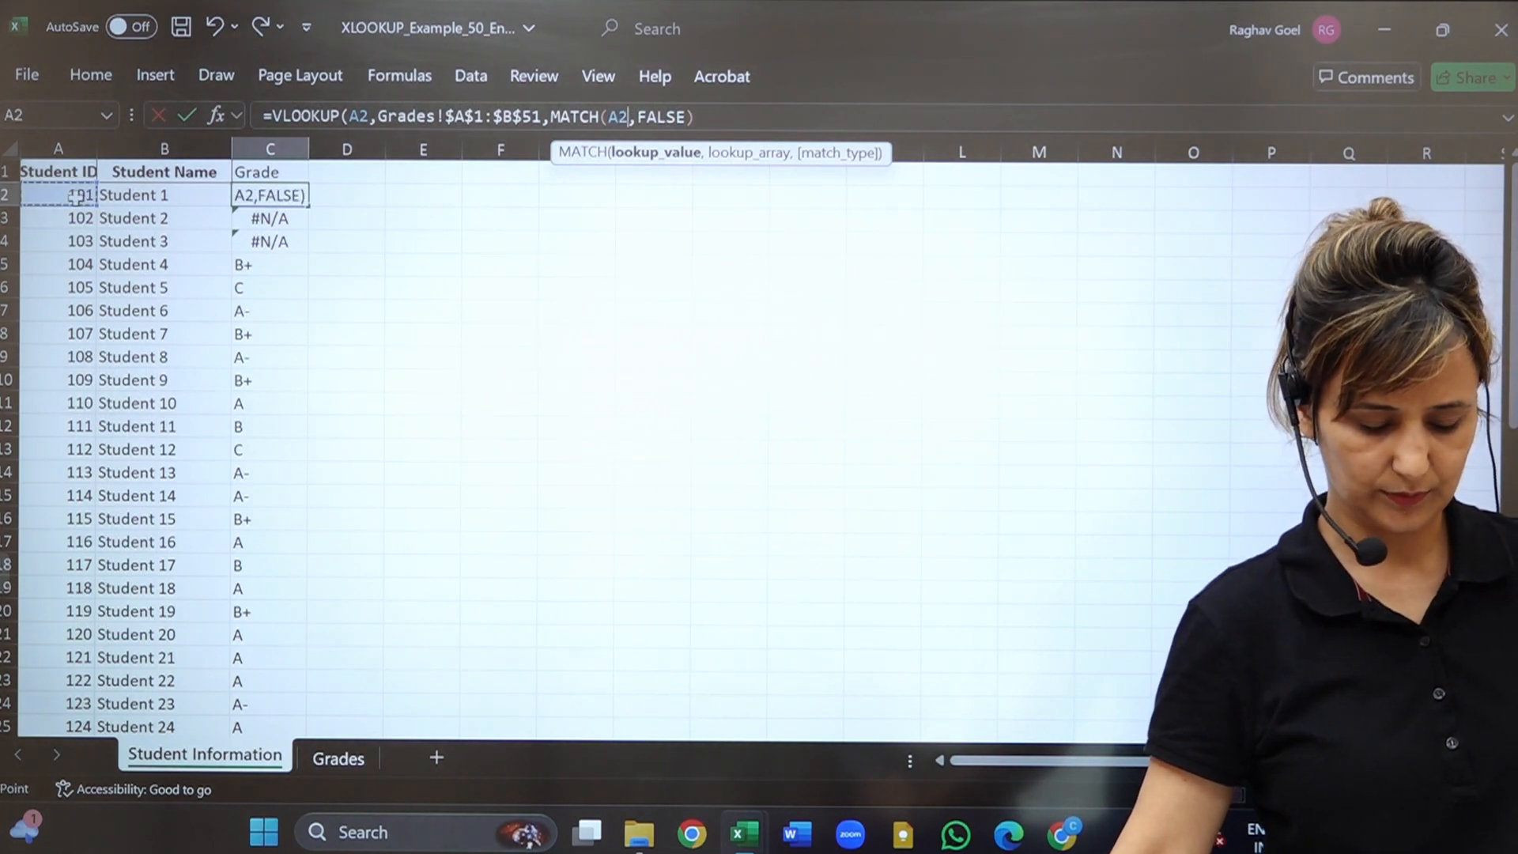
{"action": "left_click", "coordinate": [263, 171]}
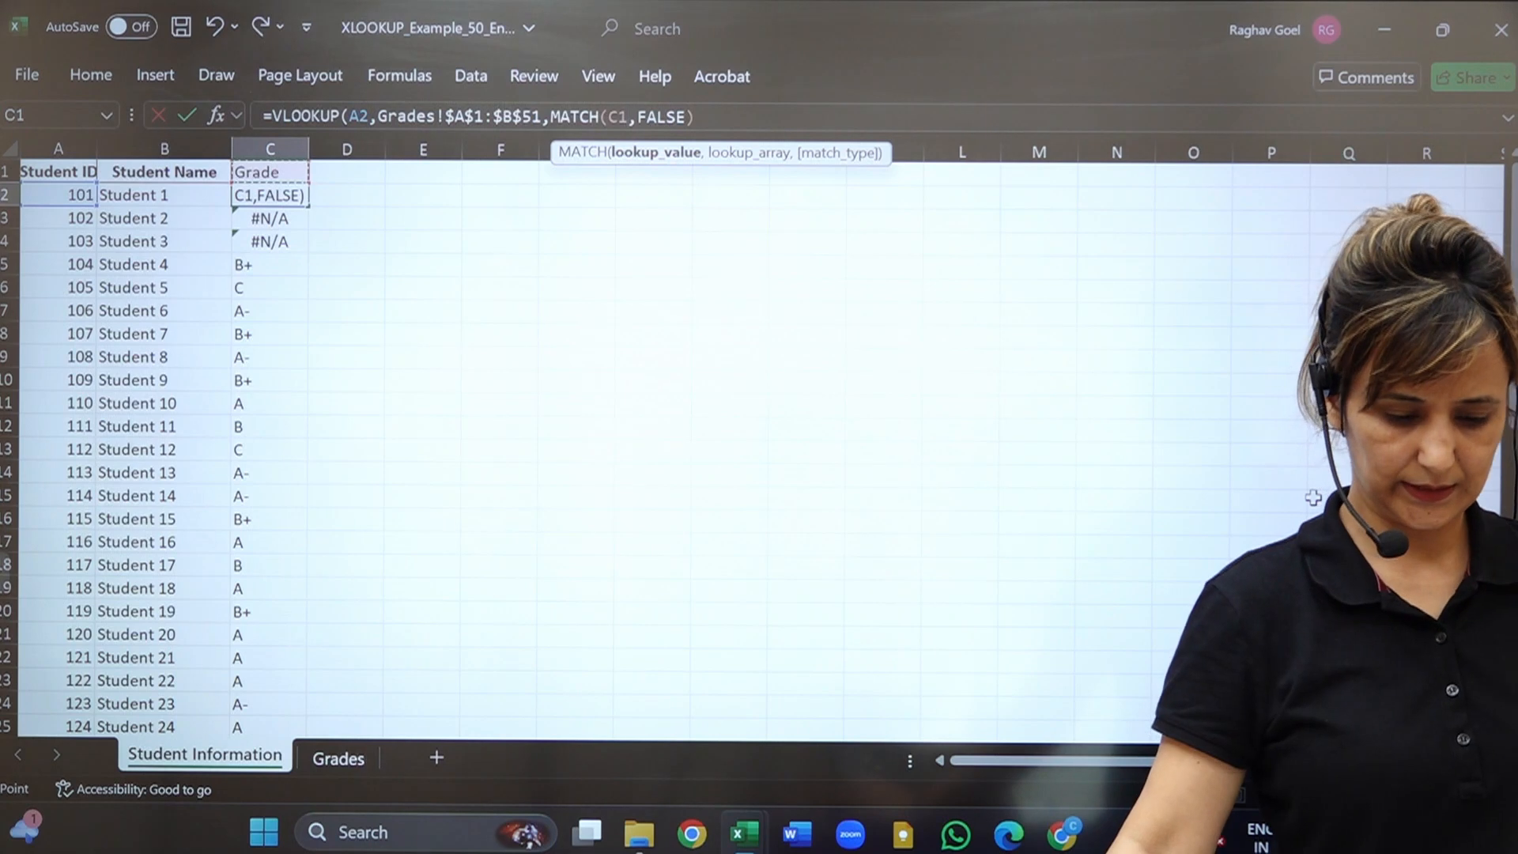
{"action": "type", "text": ","}
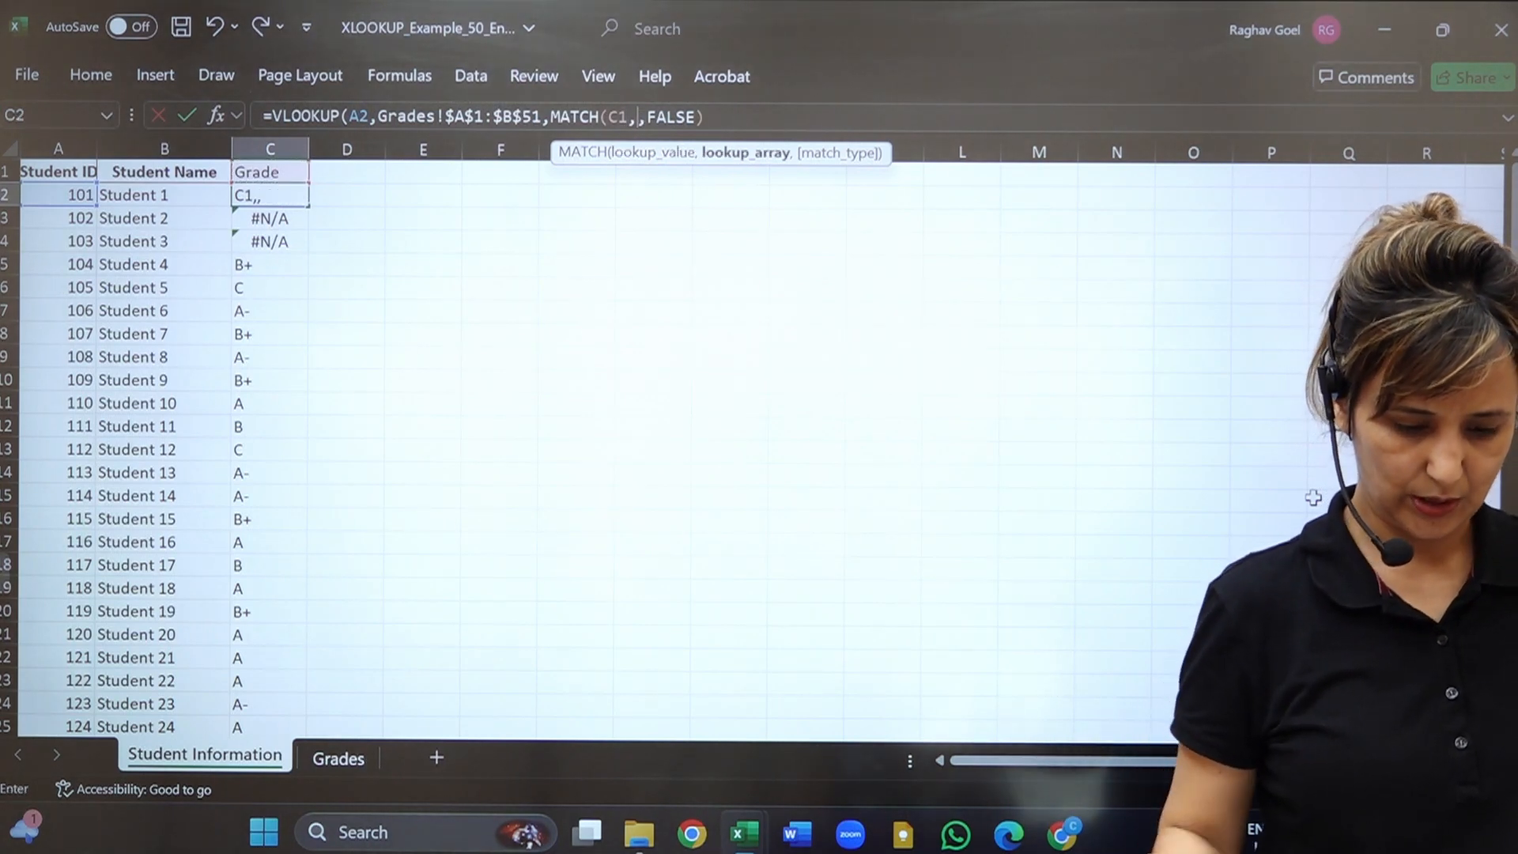
{"action": "left_click", "coordinate": [338, 757]}
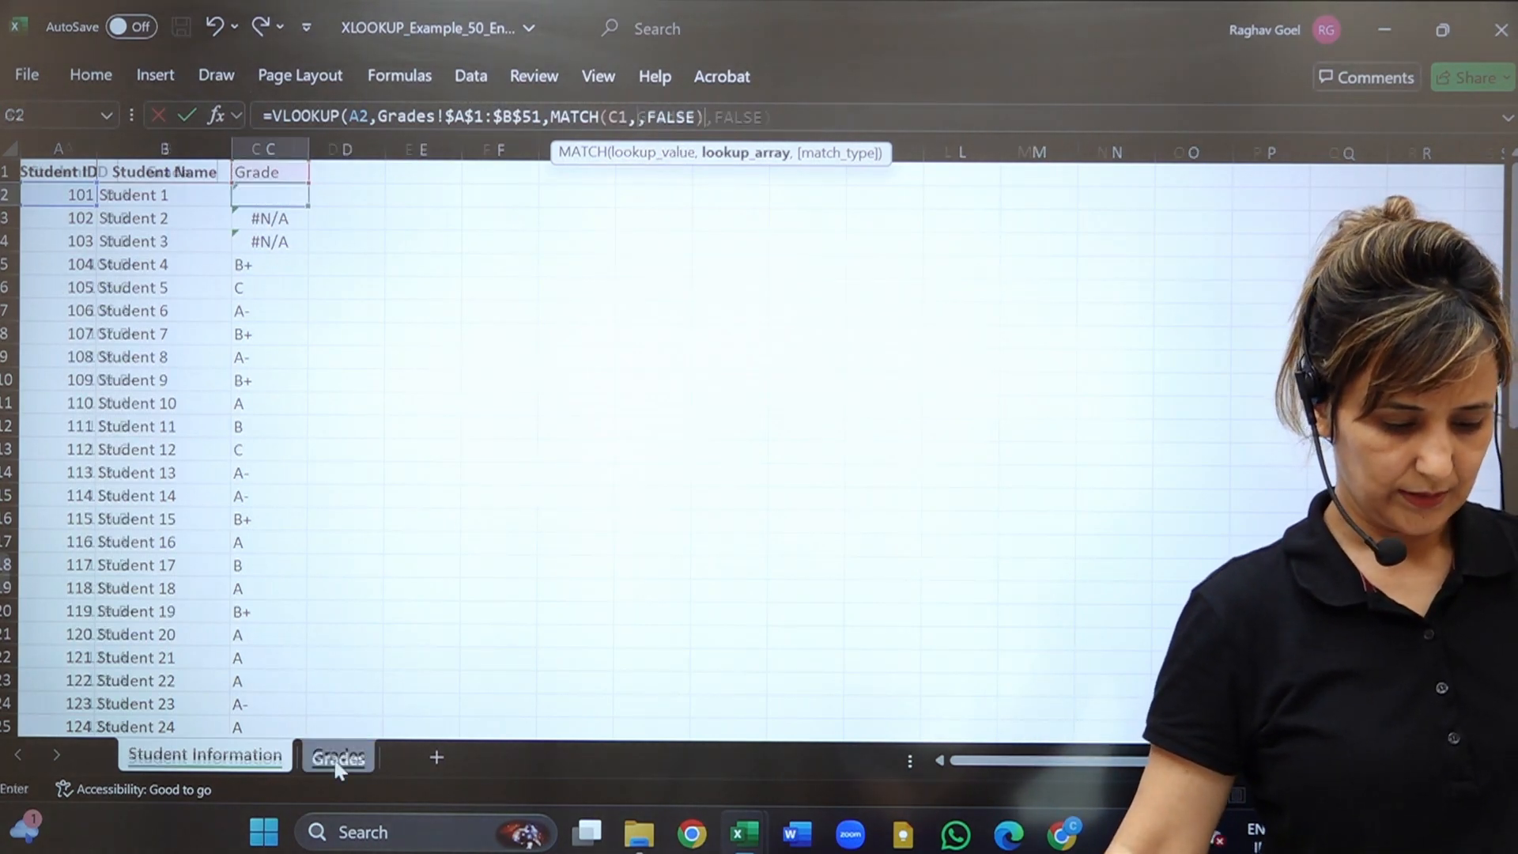
{"action": "left_click_drag", "start_coordinate": [63, 170], "coordinate": [136, 176]}
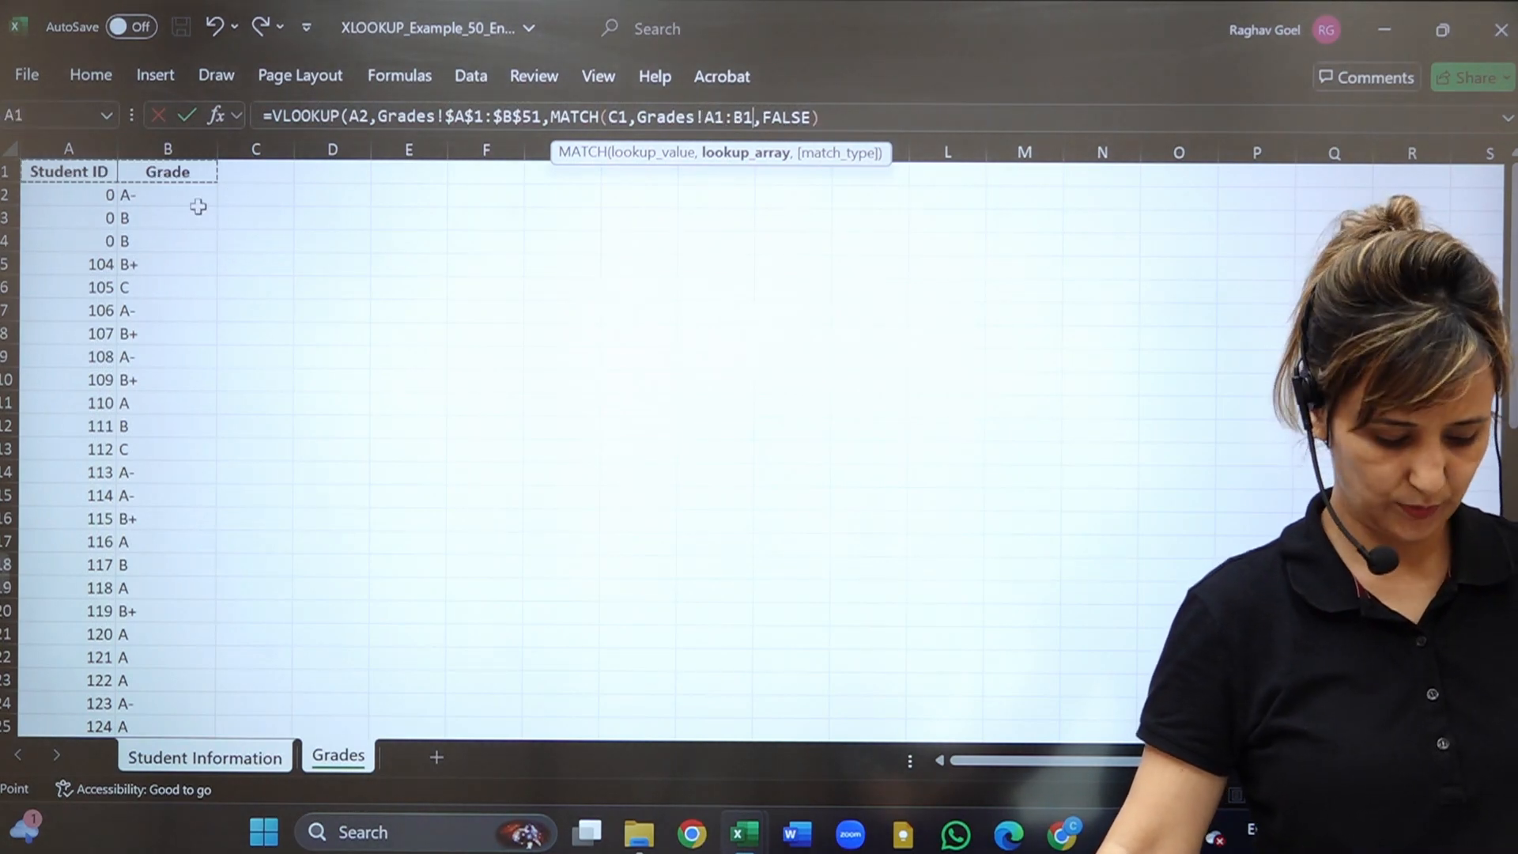
{"action": "key", "text": "F4"}
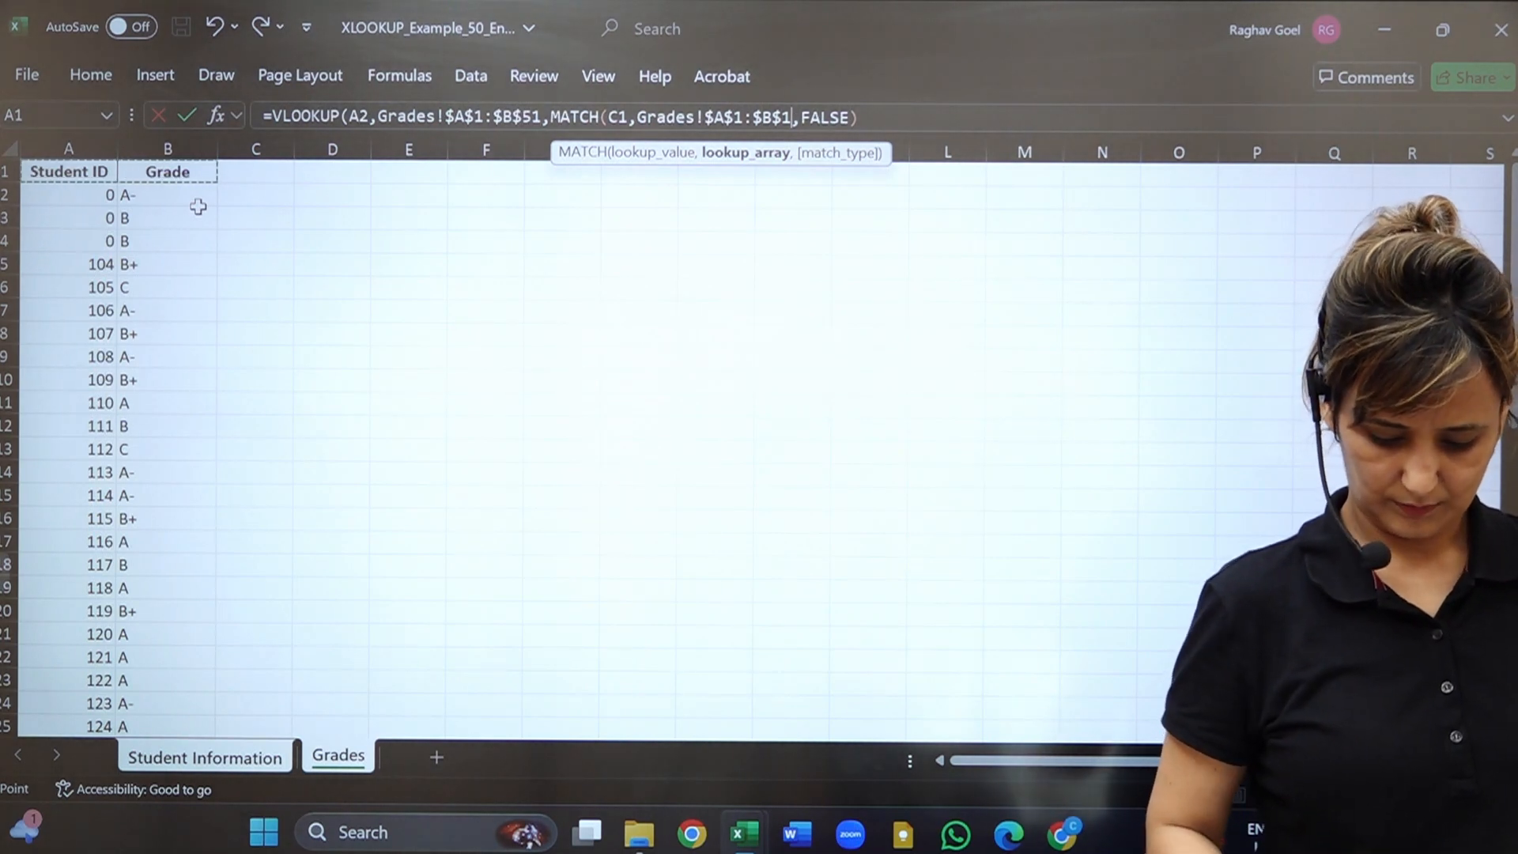
{"action": "type", "text": ")"}
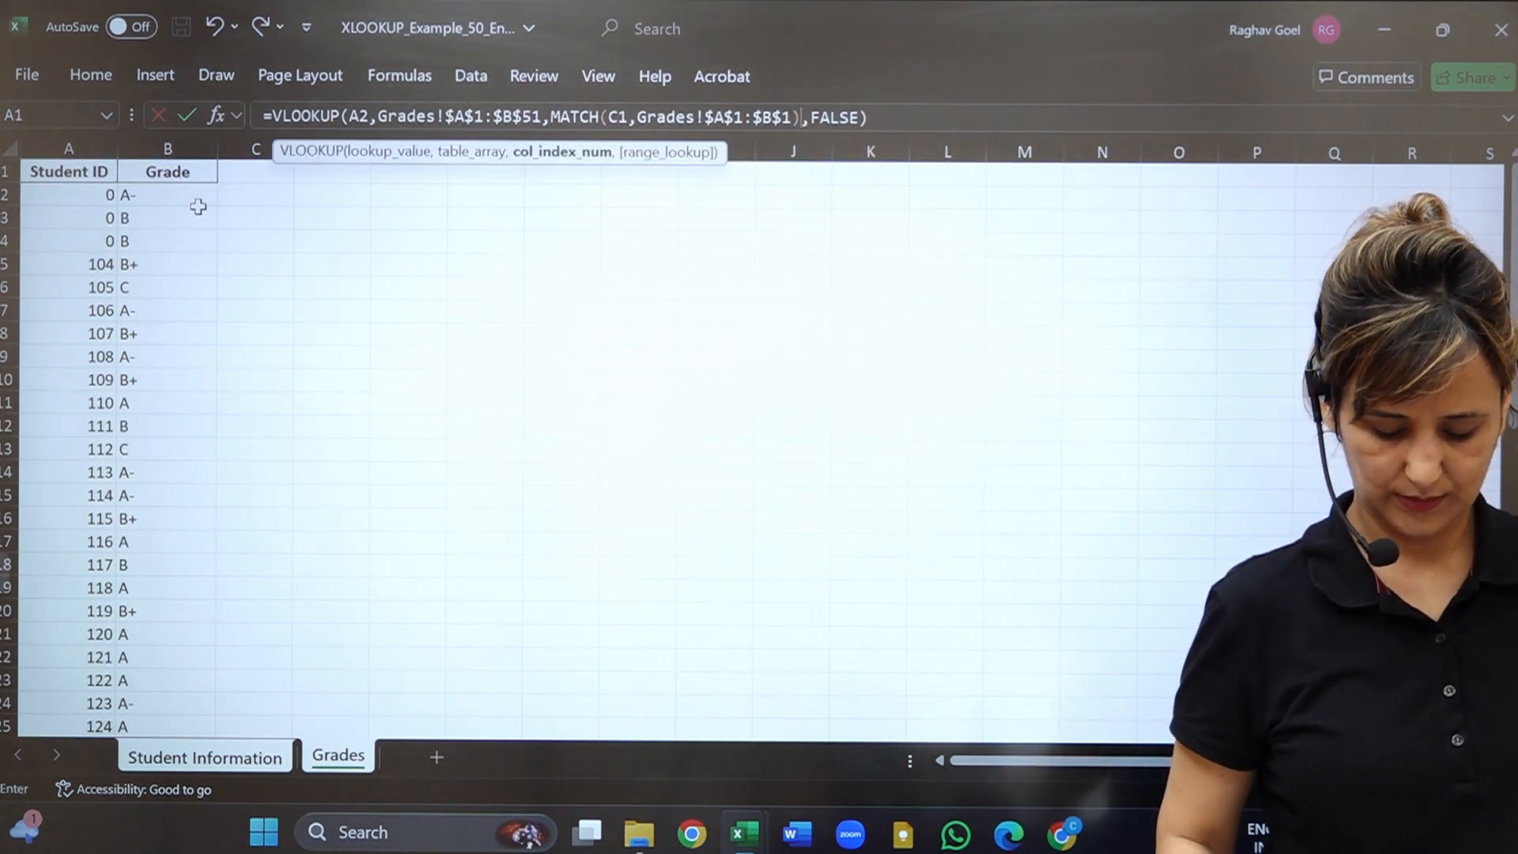
{"action": "key", "text": "Return"}
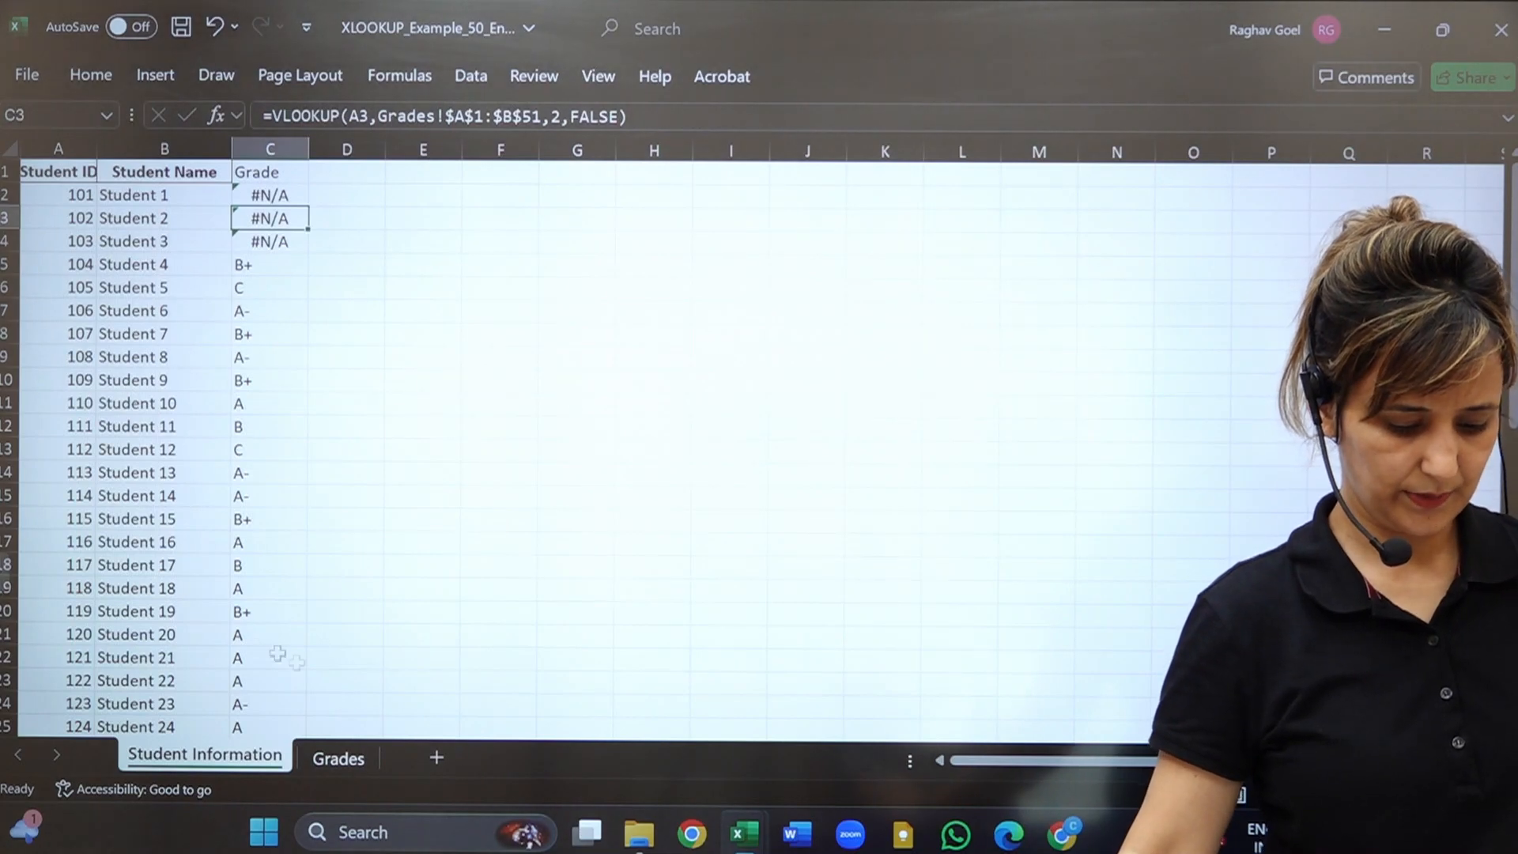
Enter the student IDs 101, 102 and 103 in A2:A4 of the Grades sheet.
{"action": "left_click", "coordinate": [338, 757]}
{"action": "left_click", "coordinate": [95, 195]}
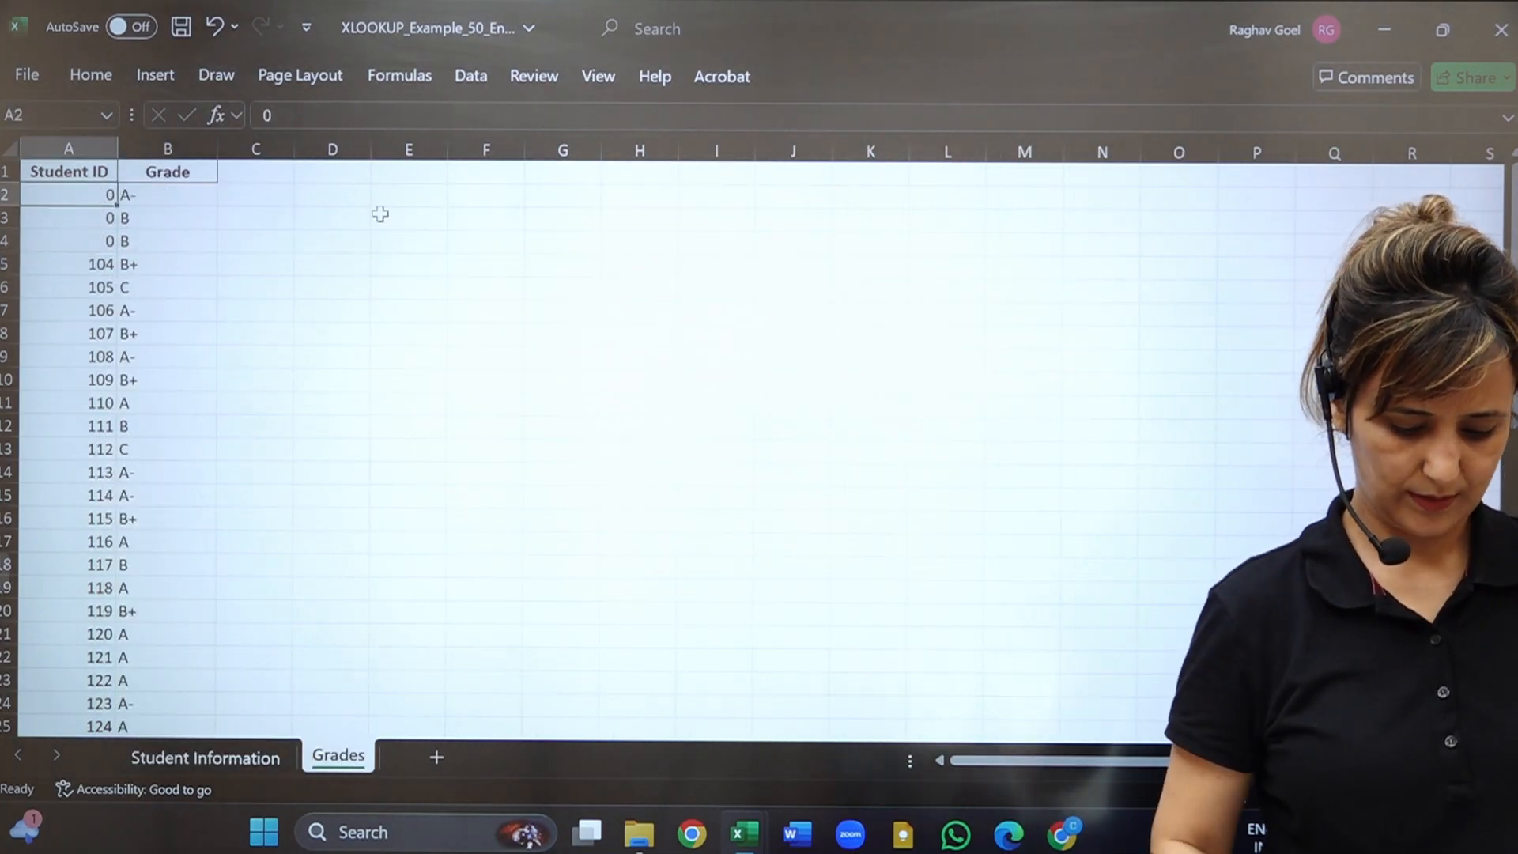
{"action": "type", "text": "101"}
{"action": "key", "text": "Return"}
{"action": "type", "text": "102"}
{"action": "key", "text": "Return"}
{"action": "type", "text": "103"}
{"action": "key", "text": "Return"}
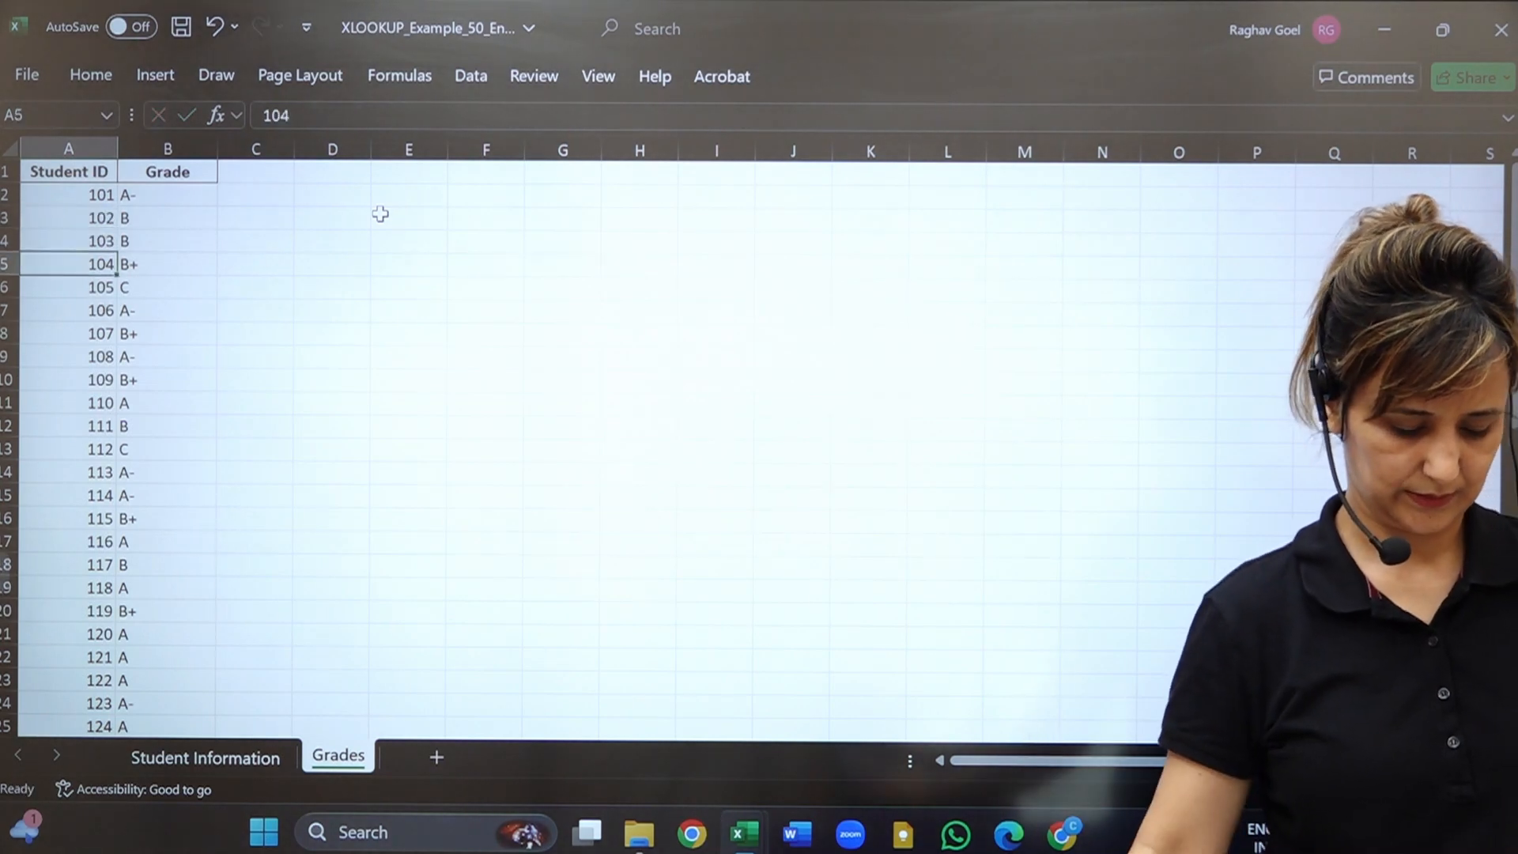
Add exact-match type 0 to the MATCH in C2 on Student Information and fill the formula down the Grade column.
{"action": "left_click", "coordinate": [177, 760]}
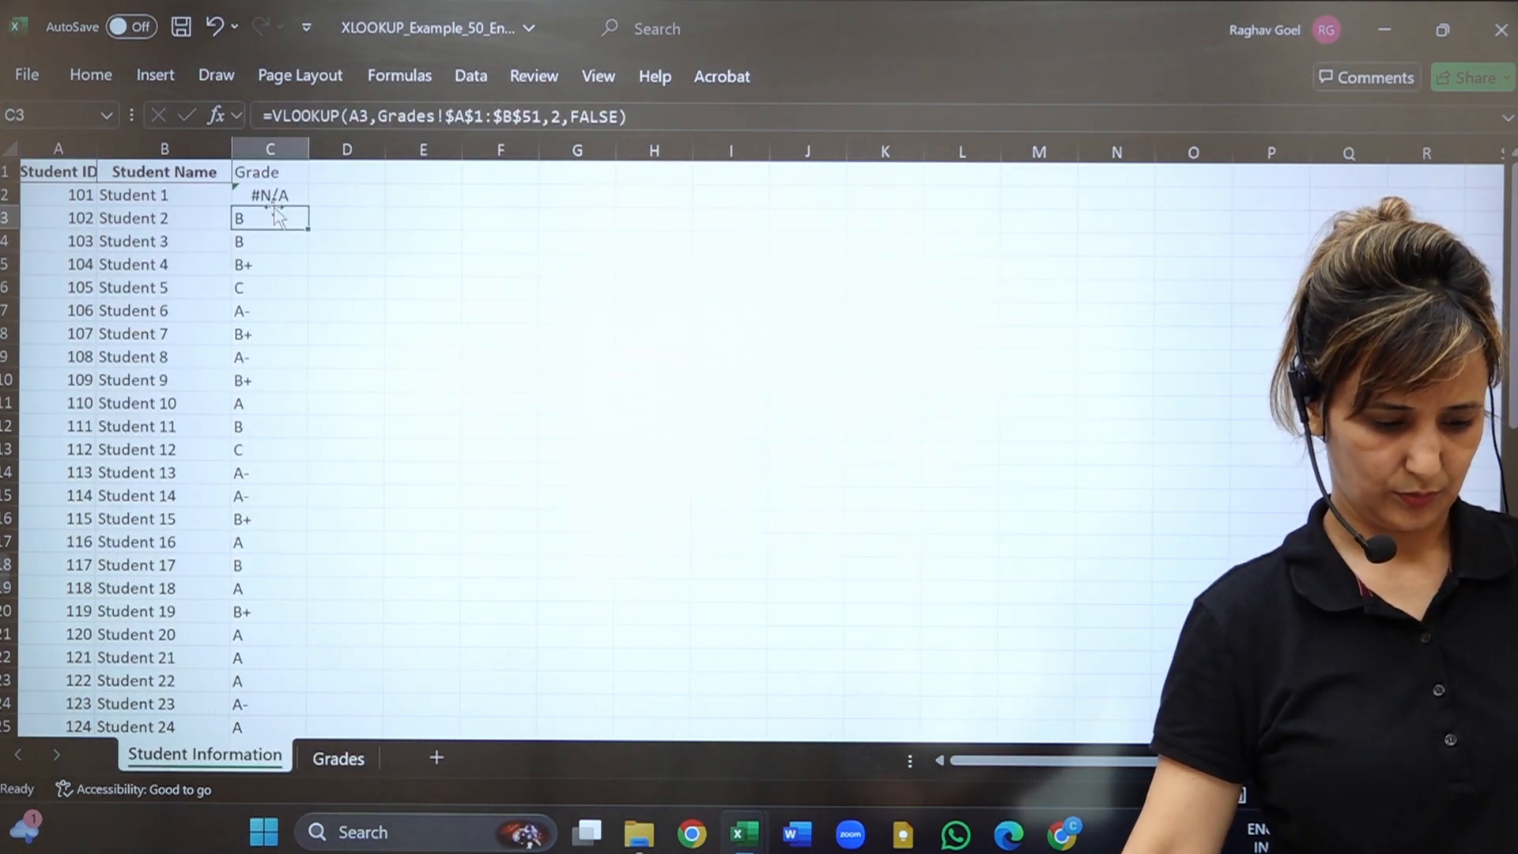
{"action": "left_click", "coordinate": [268, 195]}
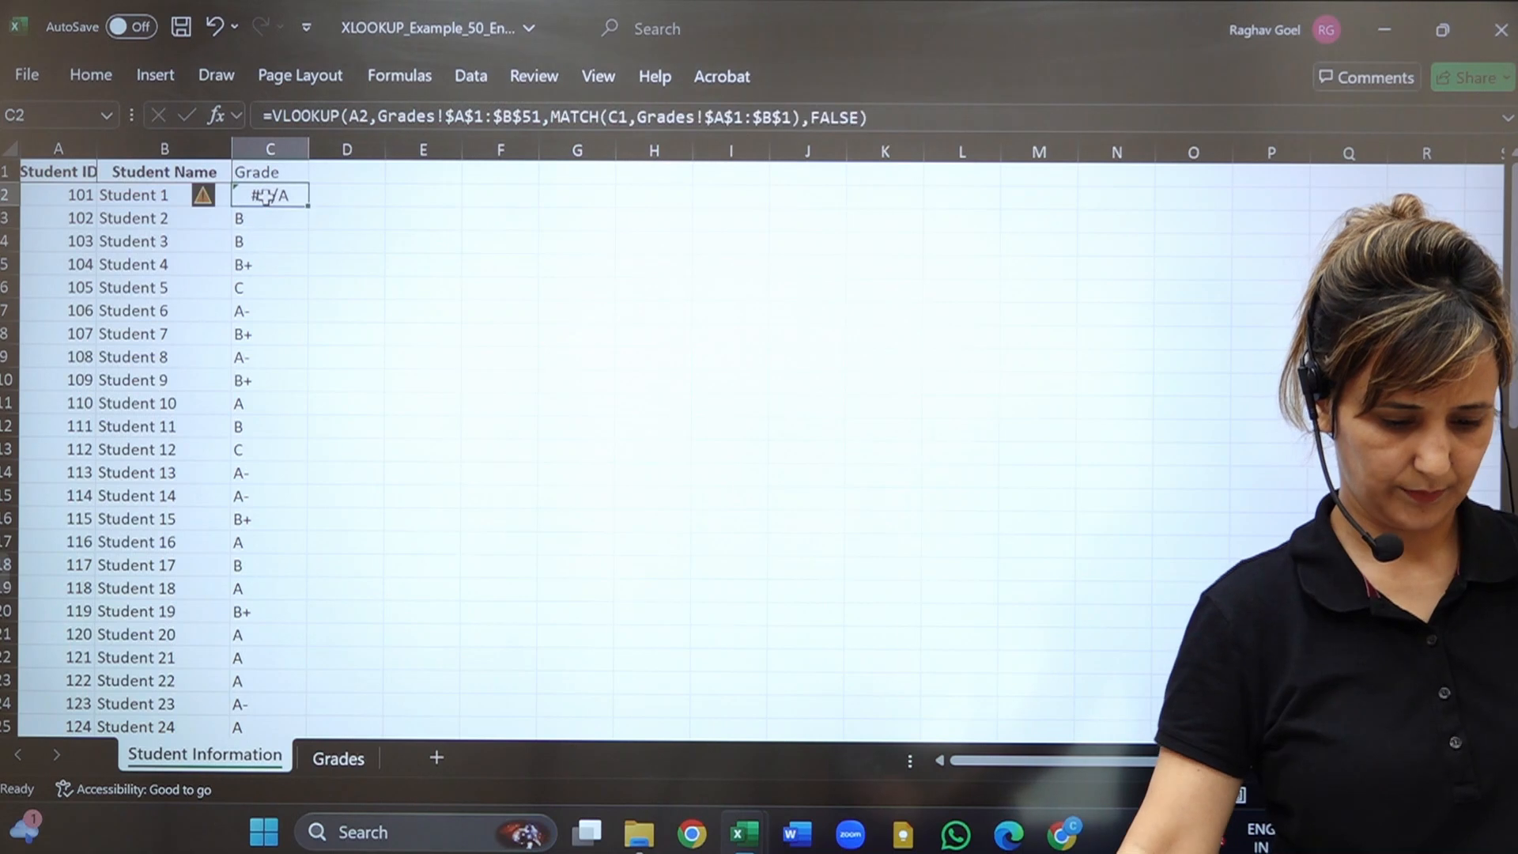
{"action": "left_click", "coordinate": [800, 117]}
{"action": "type", "text": ","}
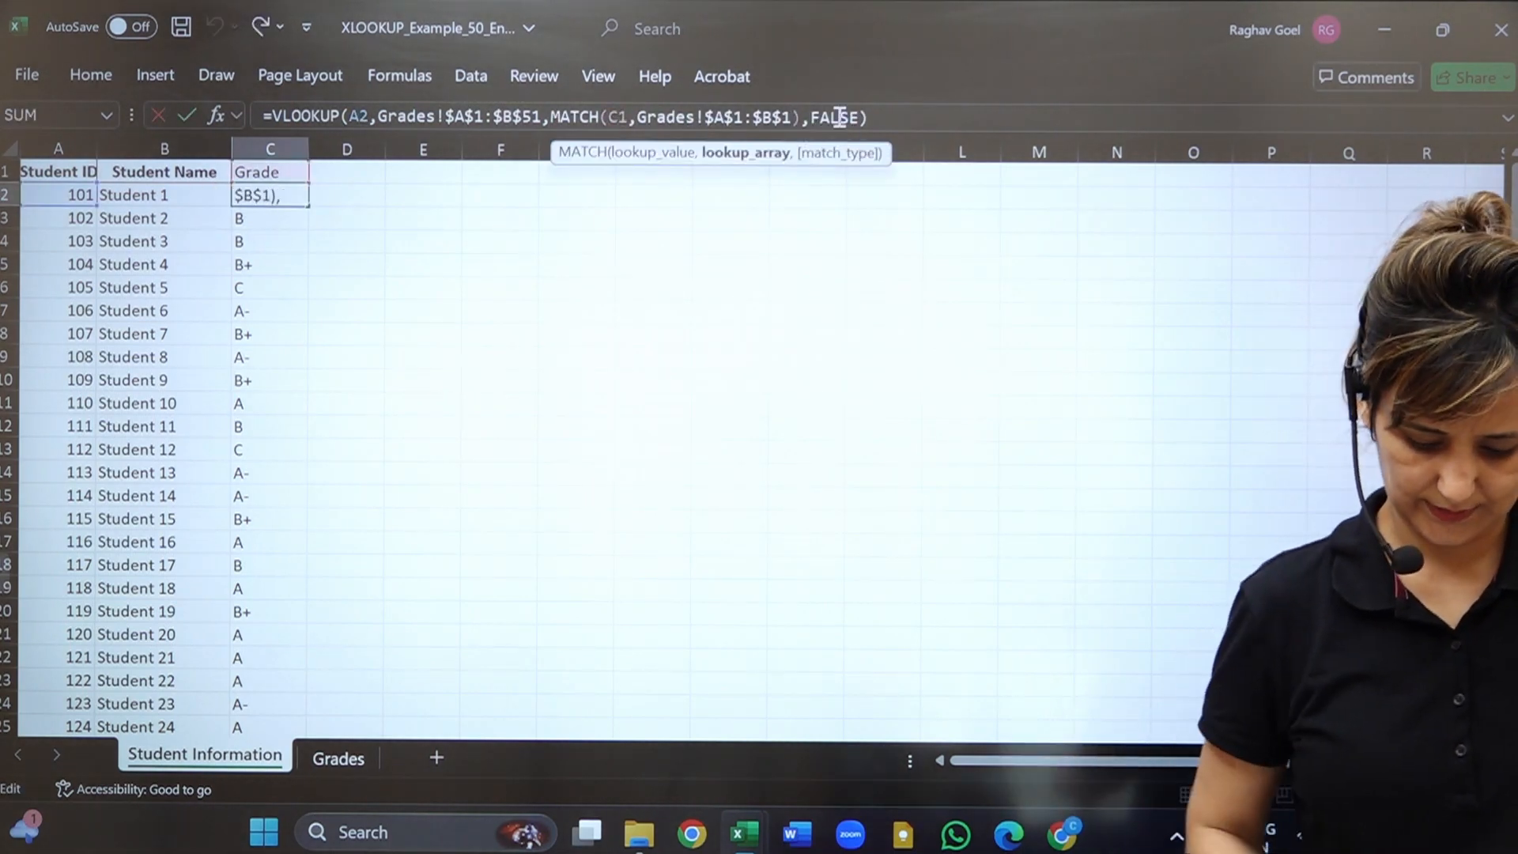
{"action": "key", "text": "Down"}
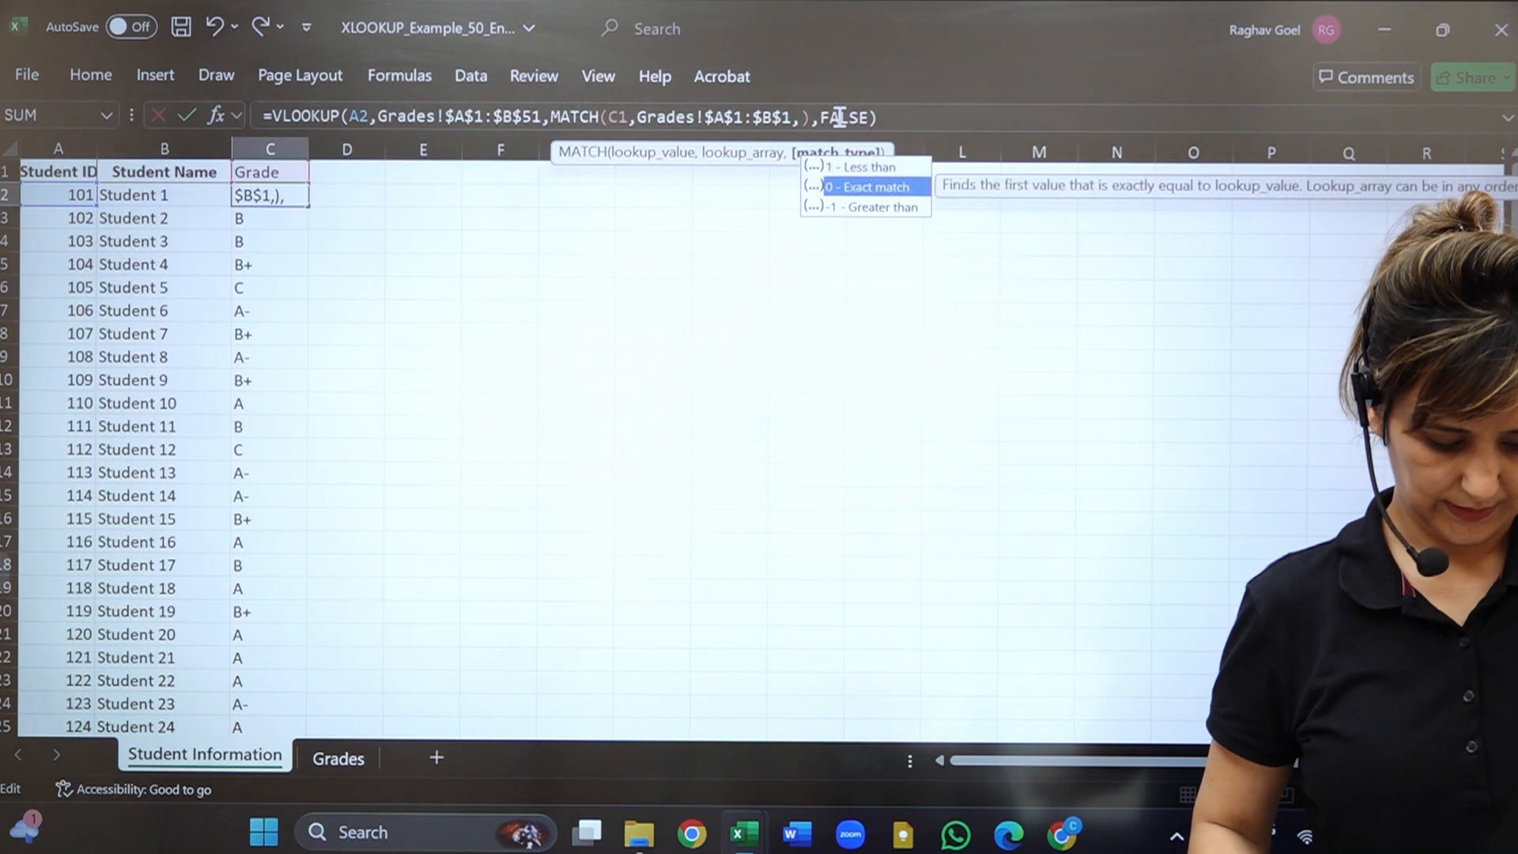
{"action": "key", "text": "Tab"}
{"action": "key", "text": "Return"}
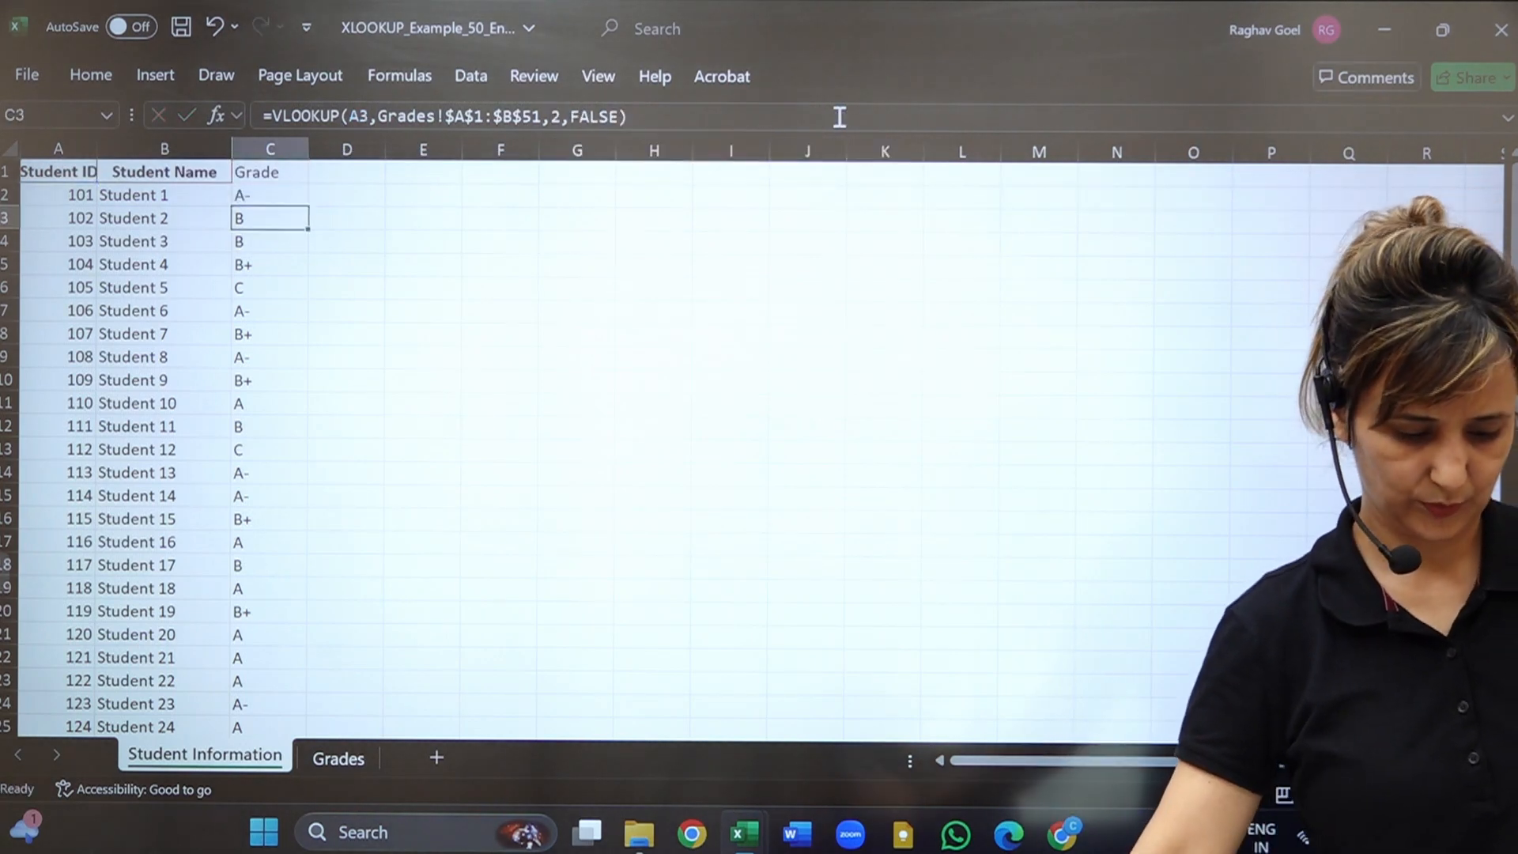
{"action": "left_click", "coordinate": [270, 194]}
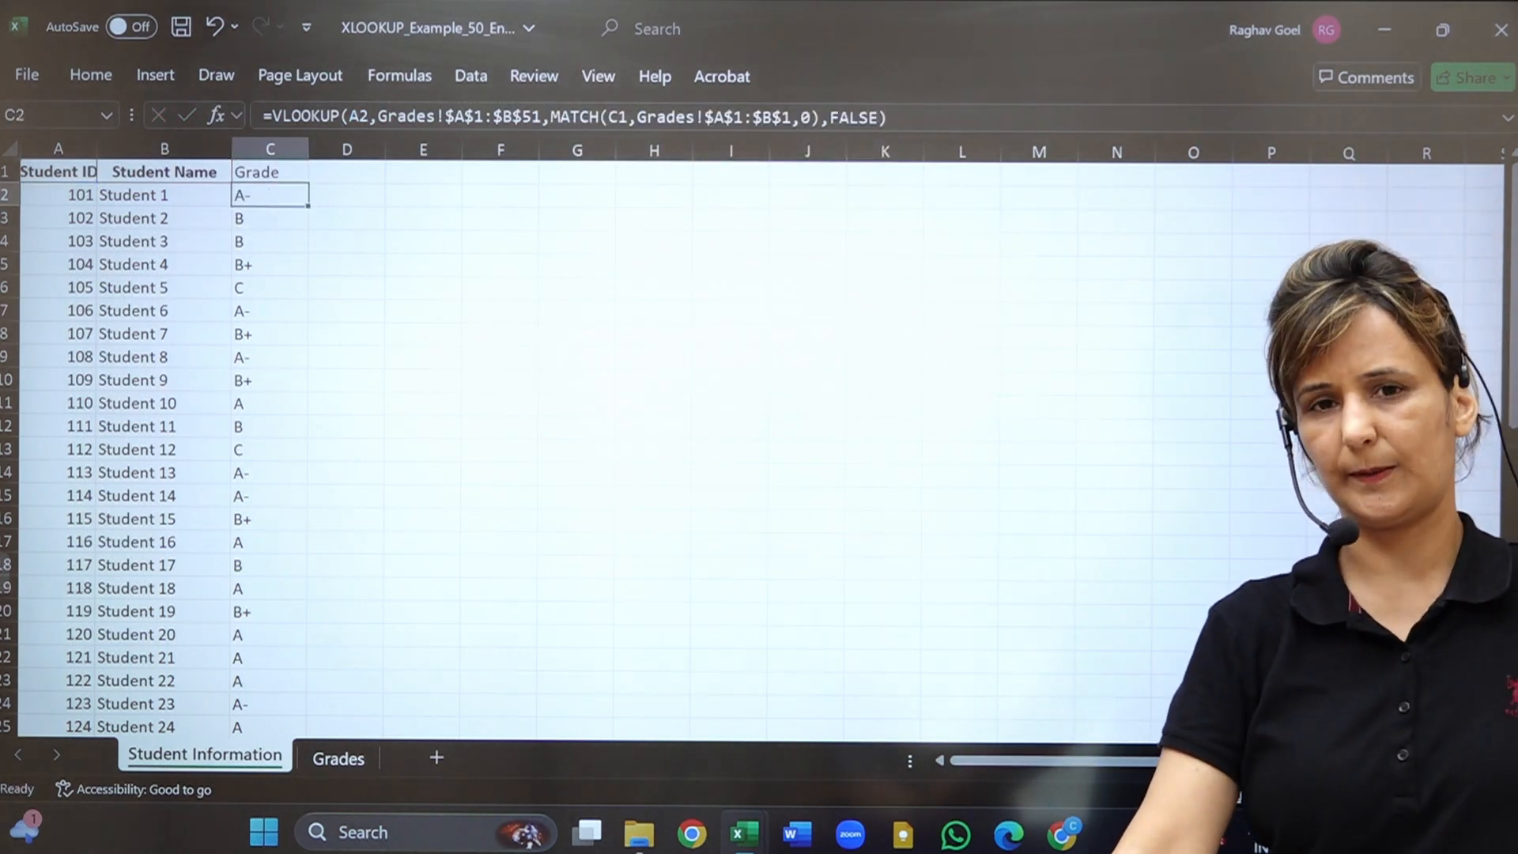
{"action": "double_click", "coordinate": [308, 207]}
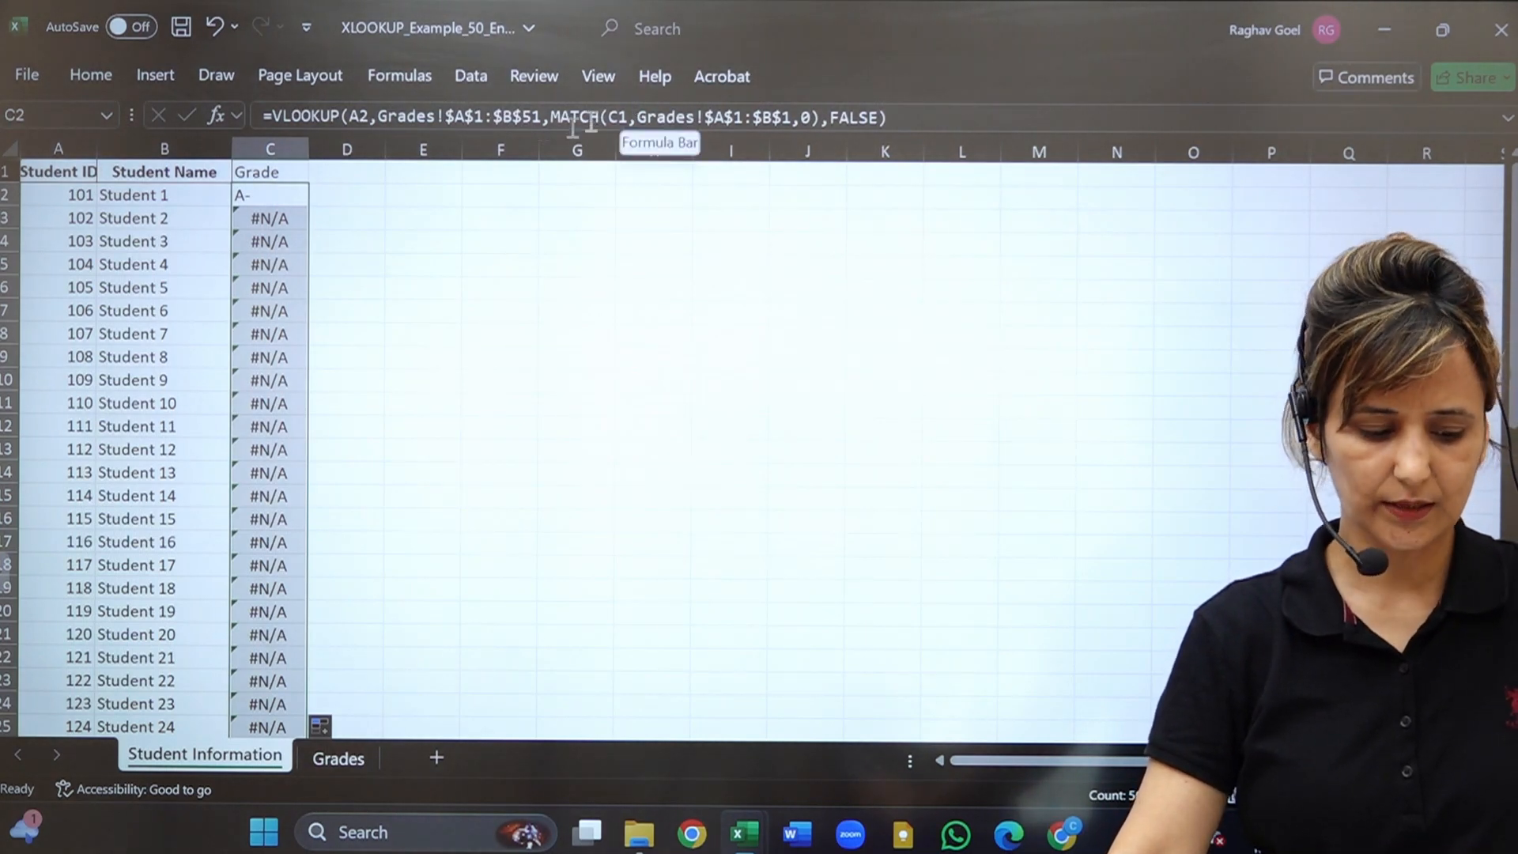
Make the MATCH lookup value in C2 absolute as $C$1 and refill the formula down the Grade column.
{"action": "left_click", "coordinate": [244, 197]}
{"action": "double_click", "coordinate": [282, 195]}
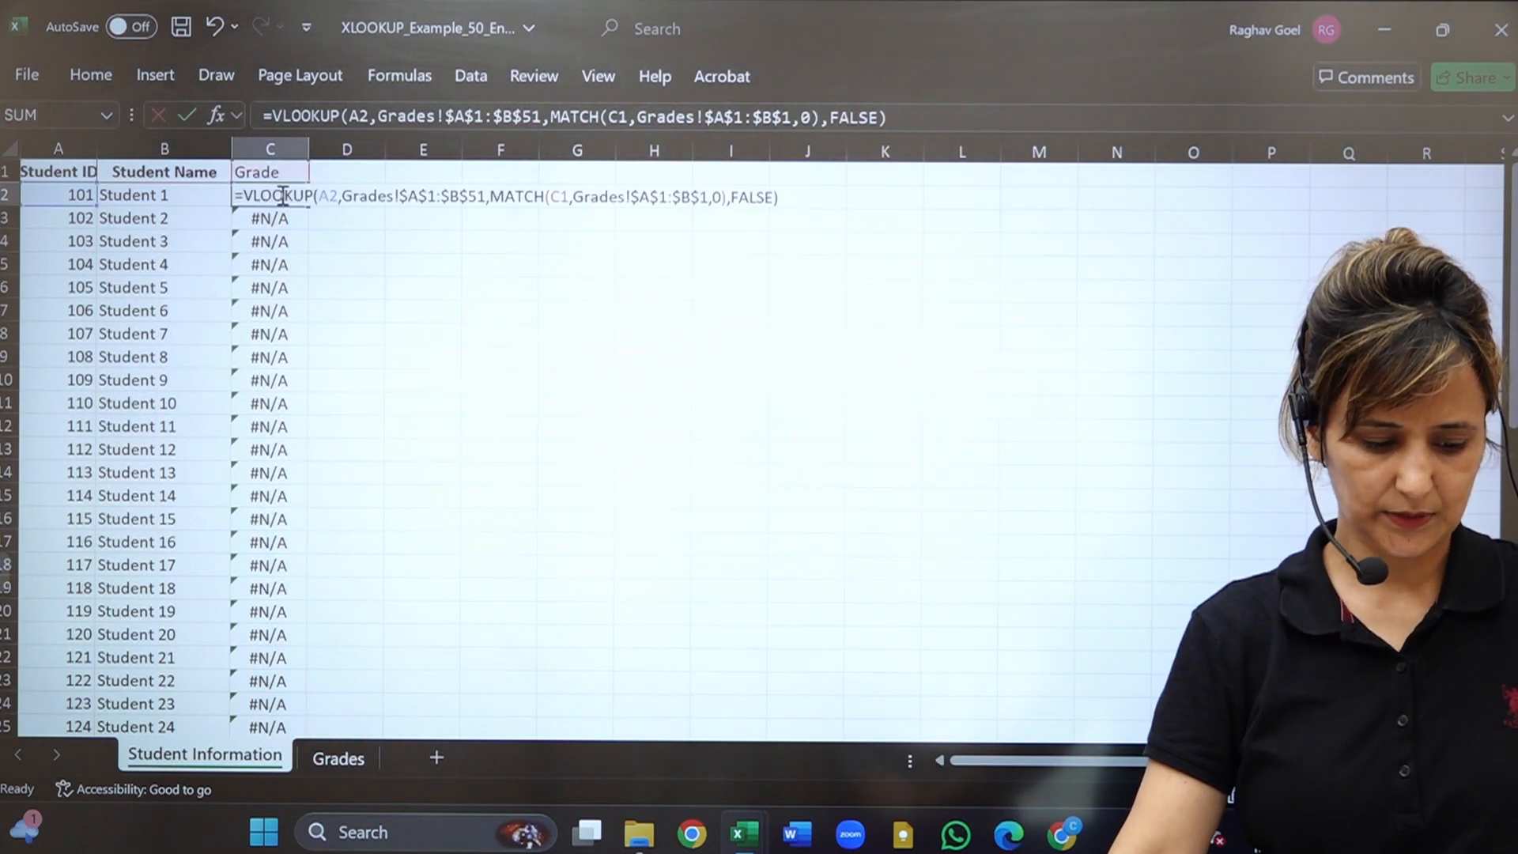
{"action": "left_click", "coordinate": [564, 196]}
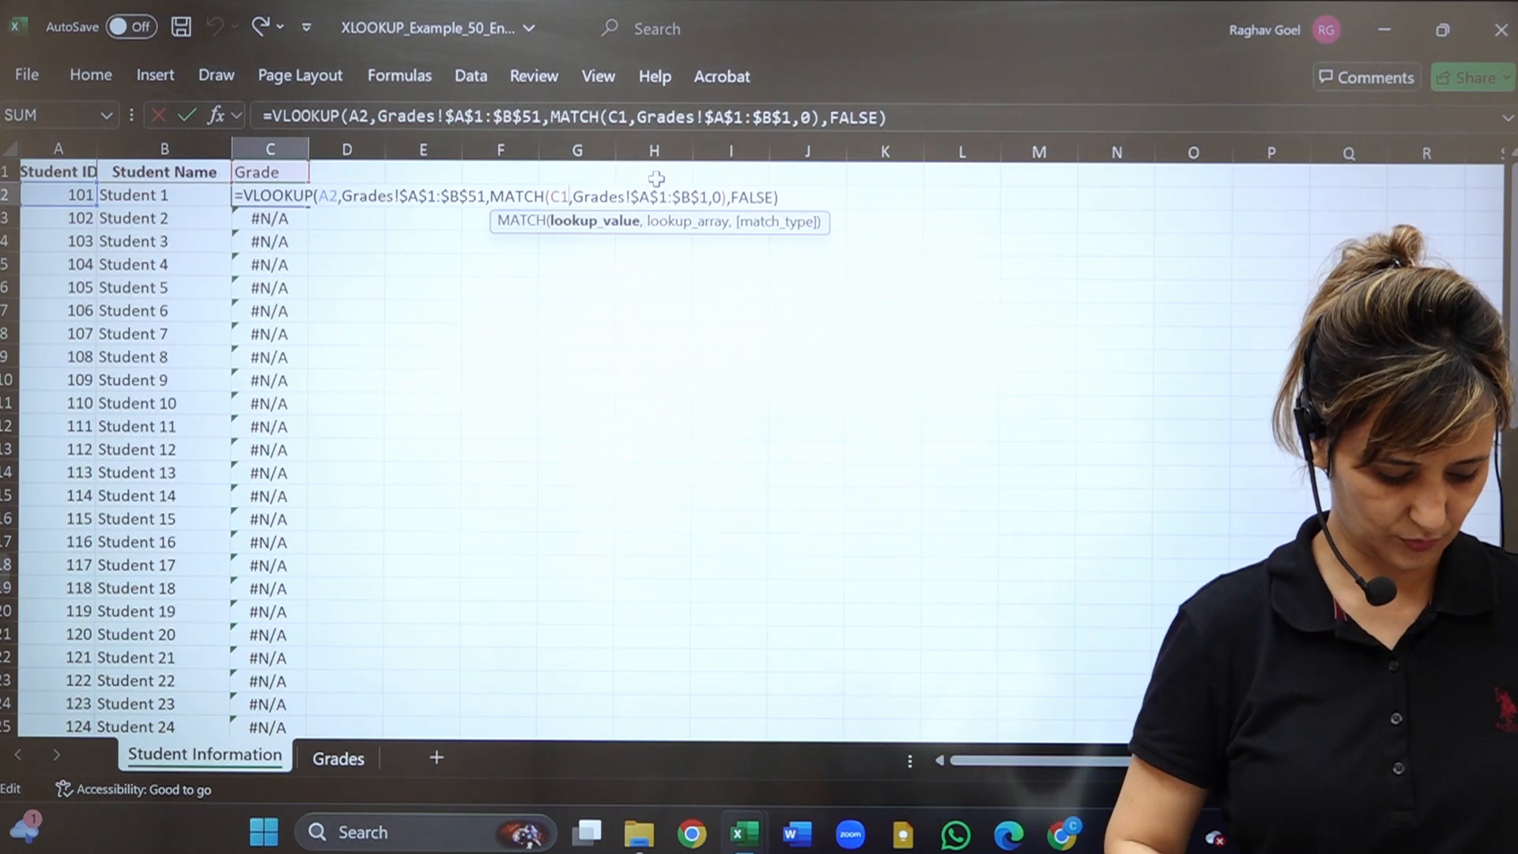
{"action": "key", "text": "F4"}
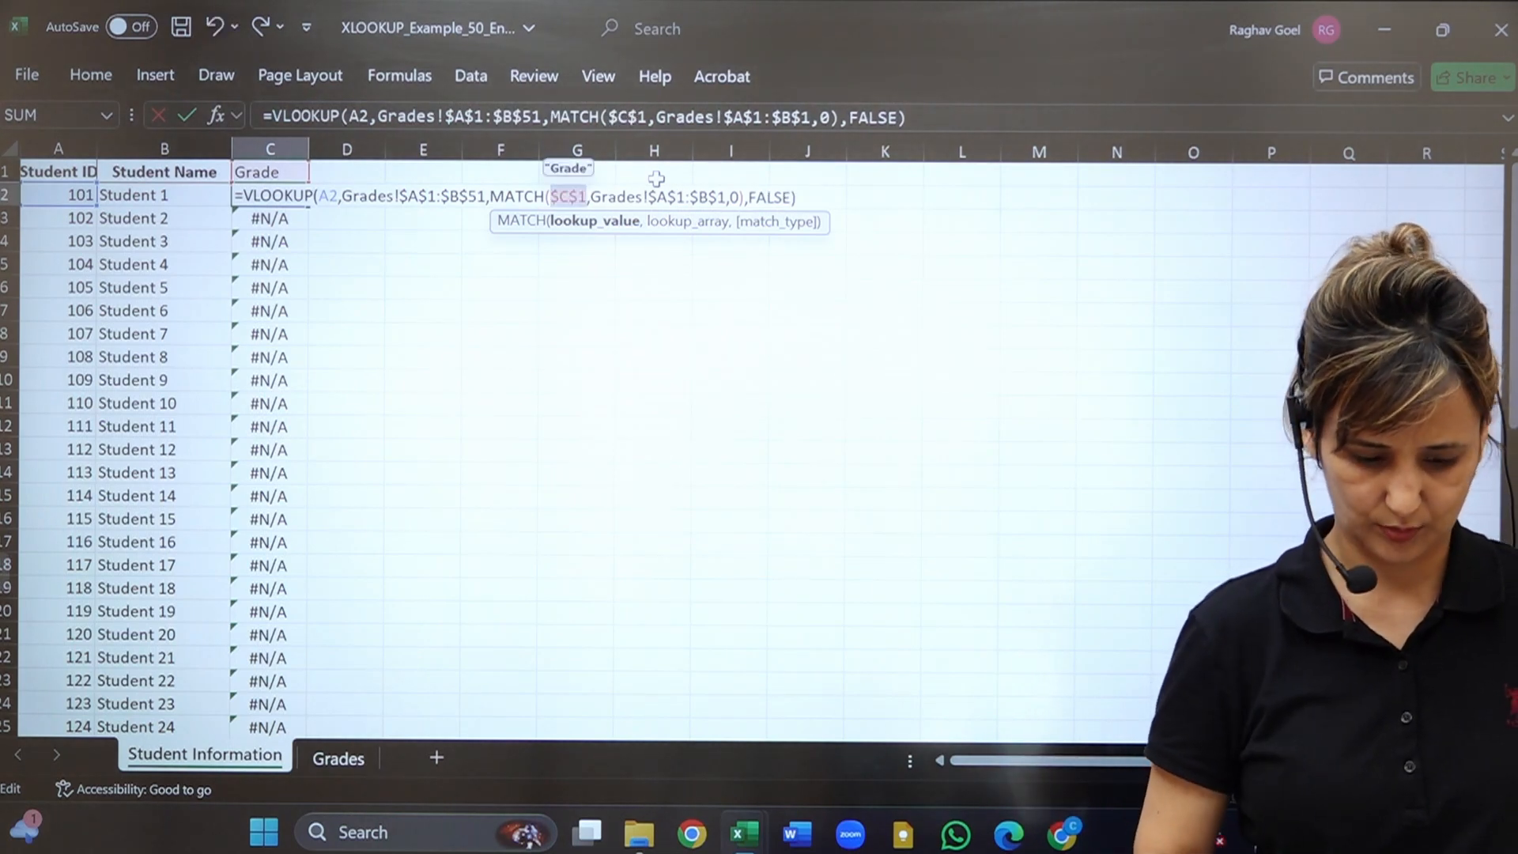
{"action": "key", "text": "Return"}
{"action": "left_click", "coordinate": [261, 199]}
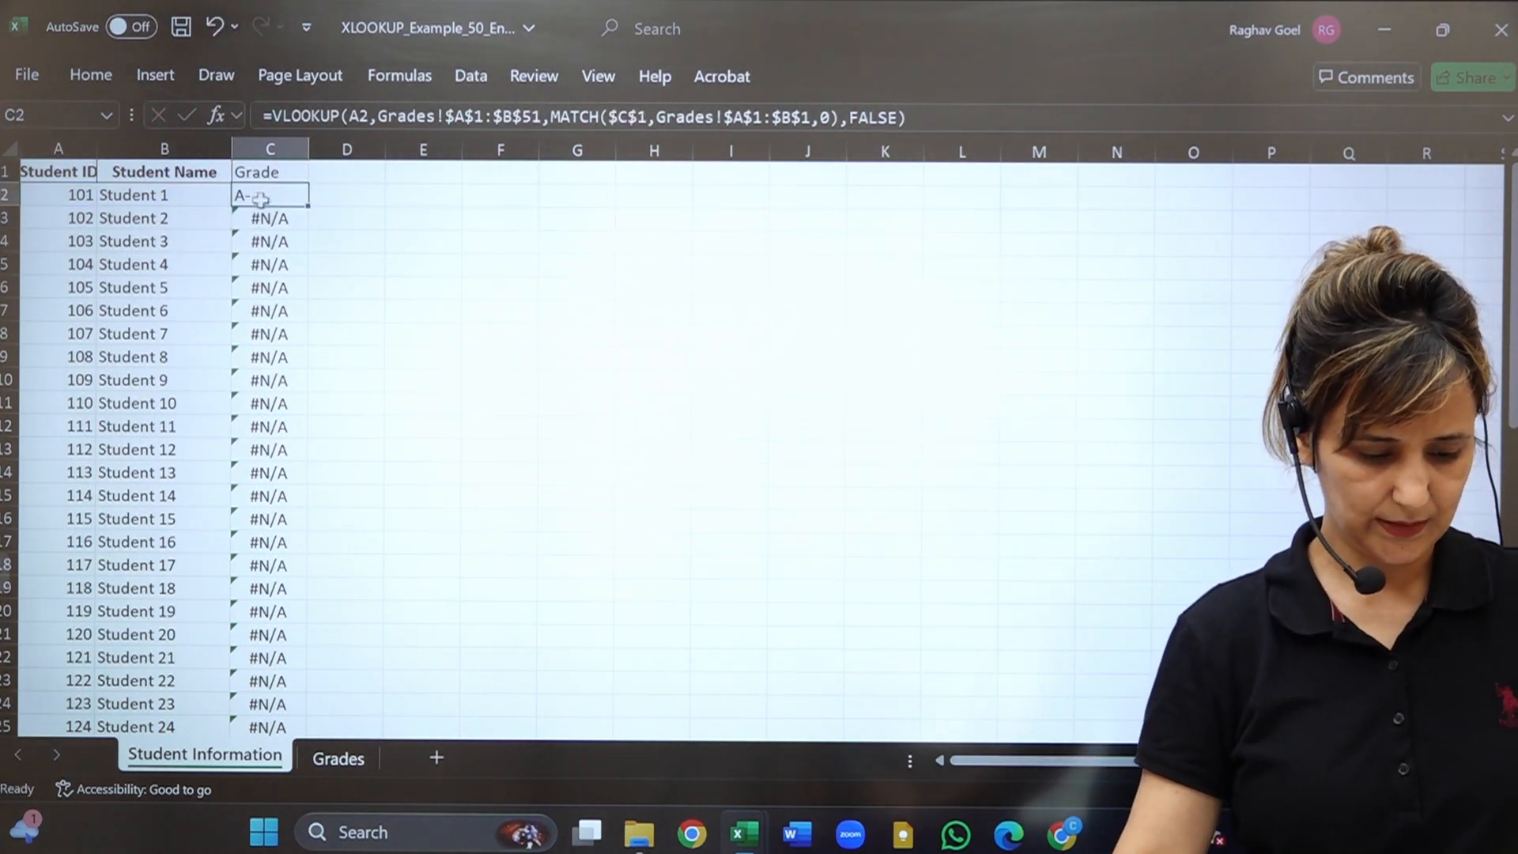
{"action": "double_click", "coordinate": [306, 206]}
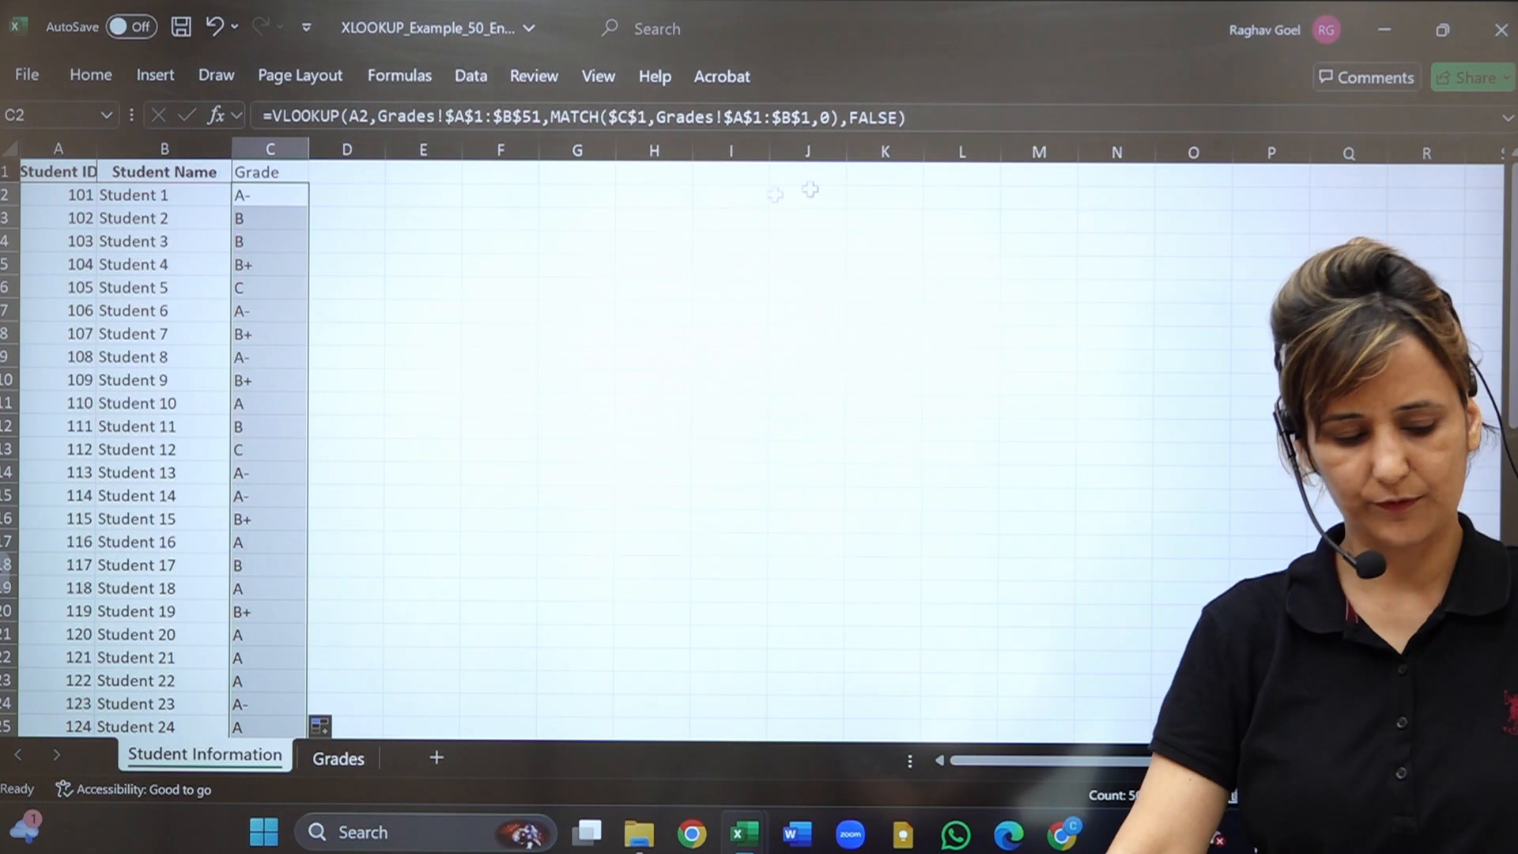
Wrap the VLOOKUP in C2 of Student Information in IFERROR with 0 as the value if error.
{"action": "left_click", "coordinate": [276, 117]}
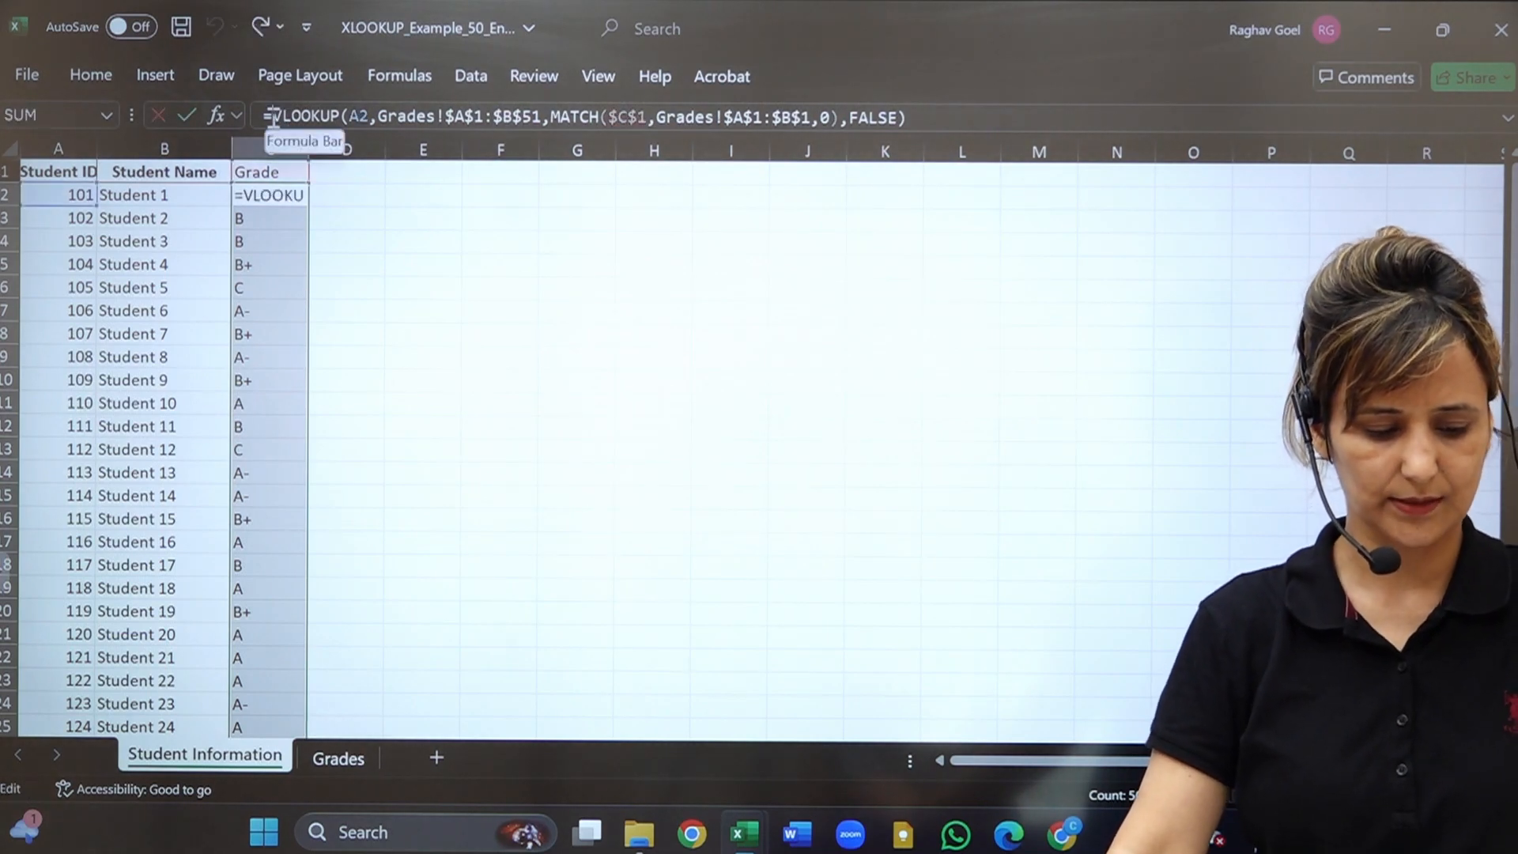
{"action": "type", "text": "ifwrr"}
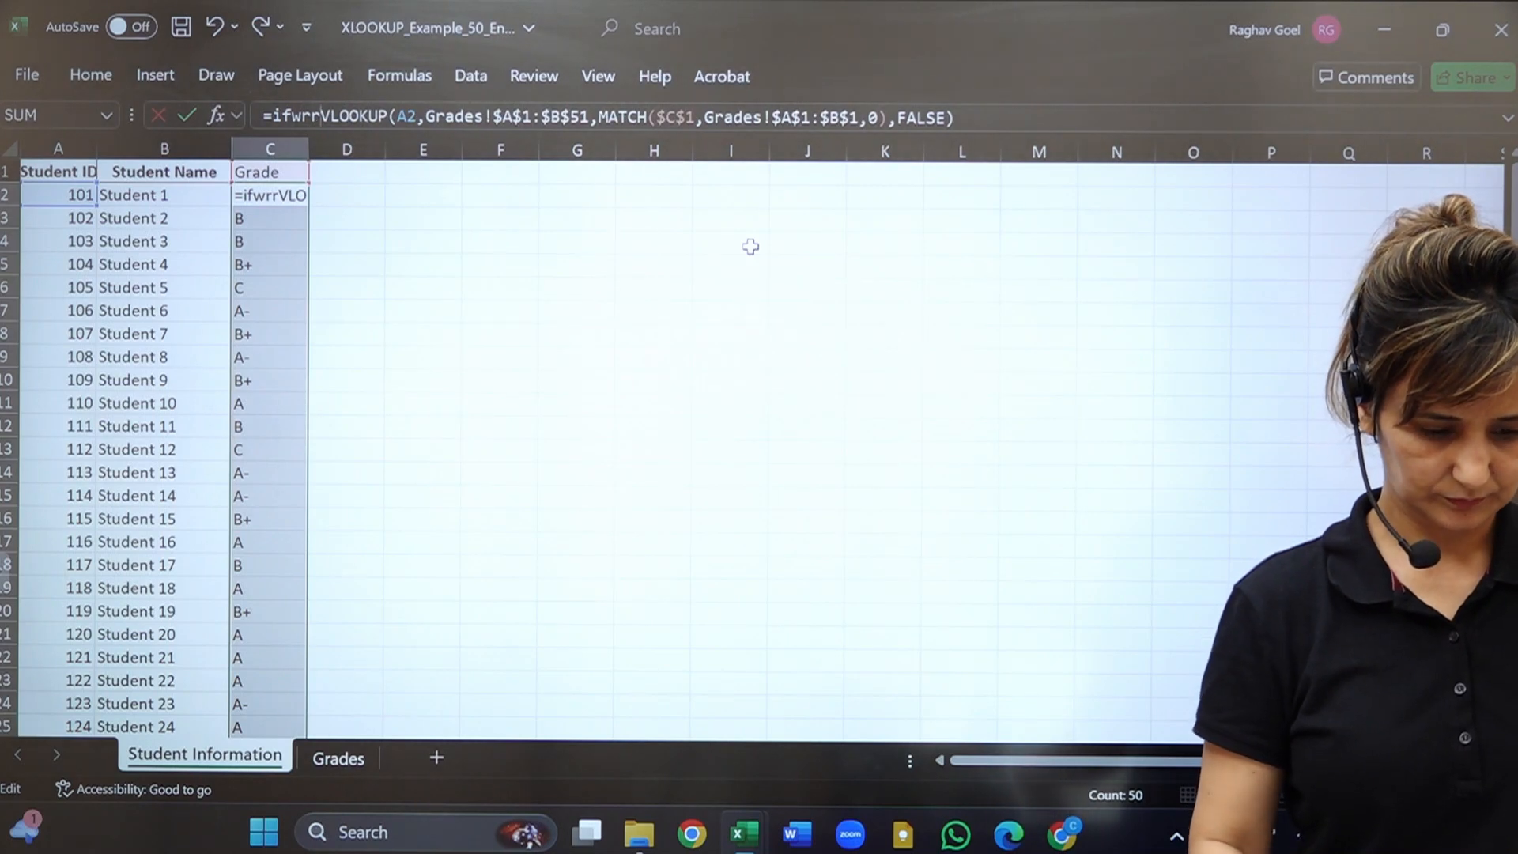
{"action": "key", "text": "BackSpace"}
{"action": "key", "text": "BackSpace"}
{"action": "key", "text": "BackSpace"}
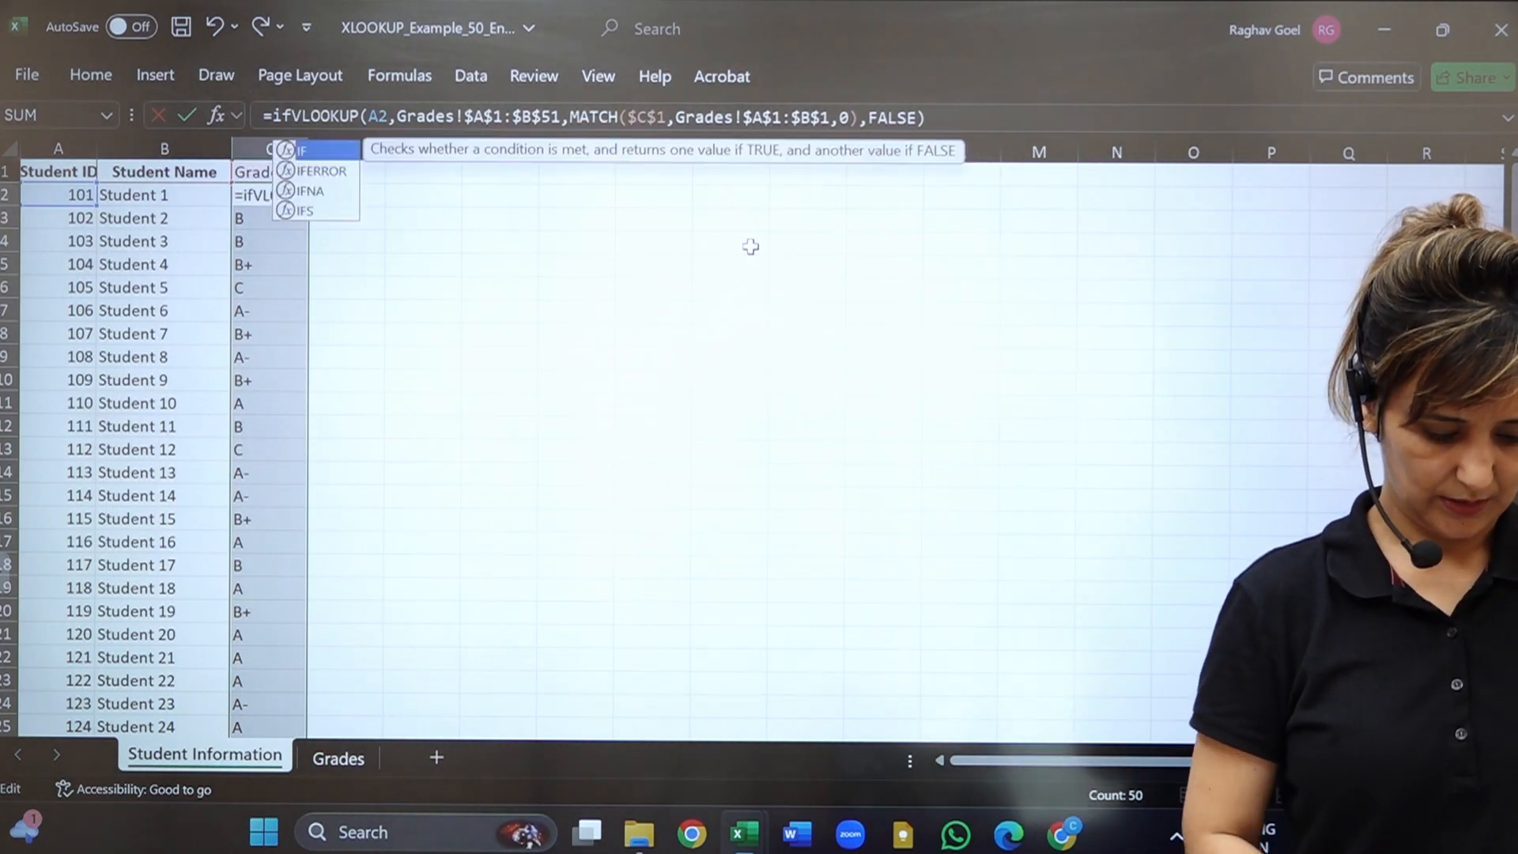
{"action": "type", "text": "err"}
{"action": "key", "text": "Tab"}
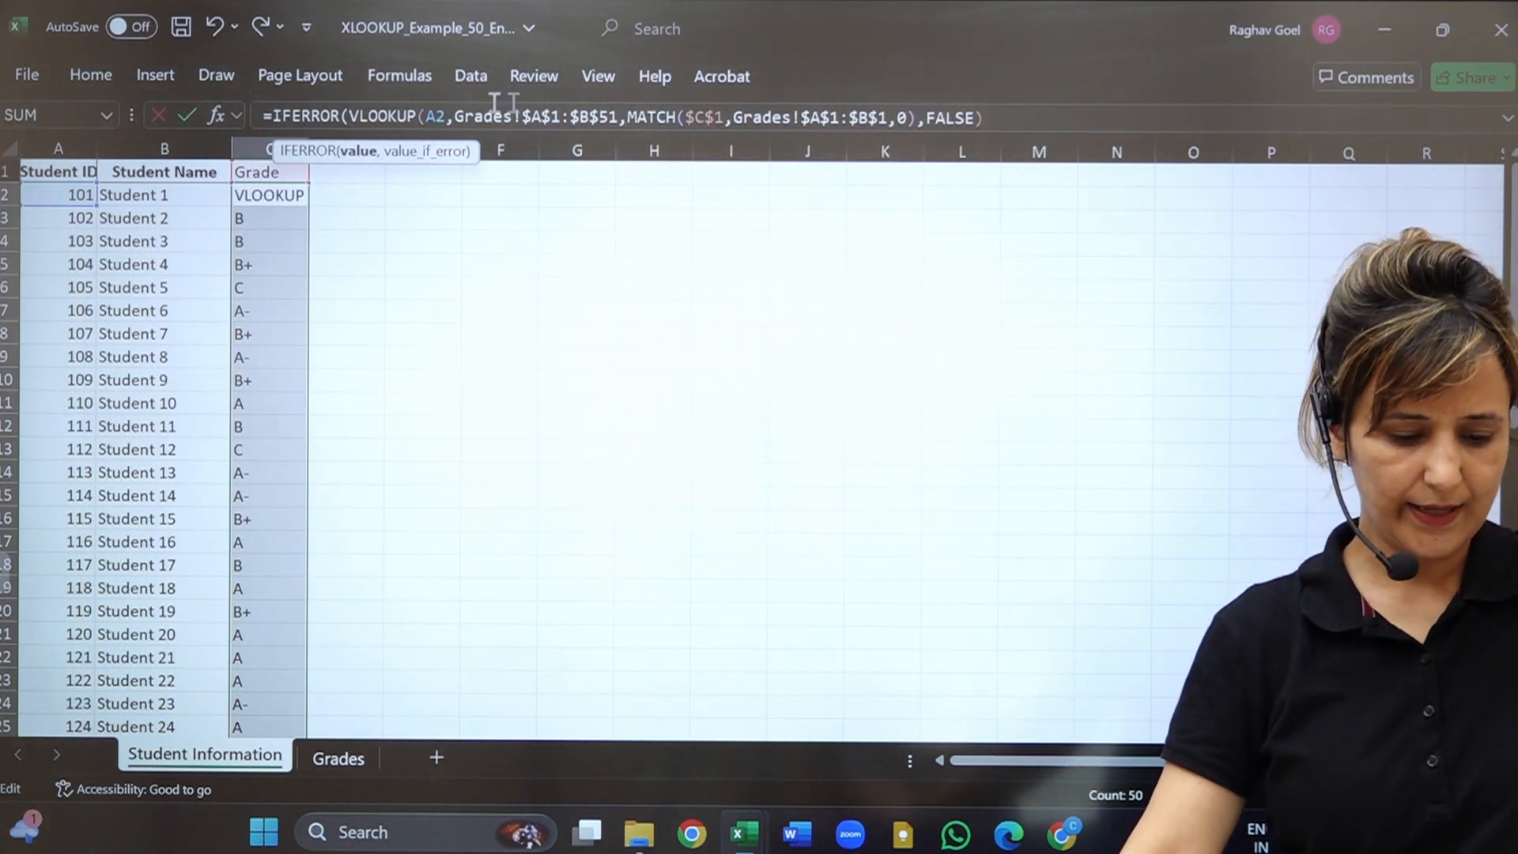
{"action": "left_click", "coordinate": [1008, 111]}
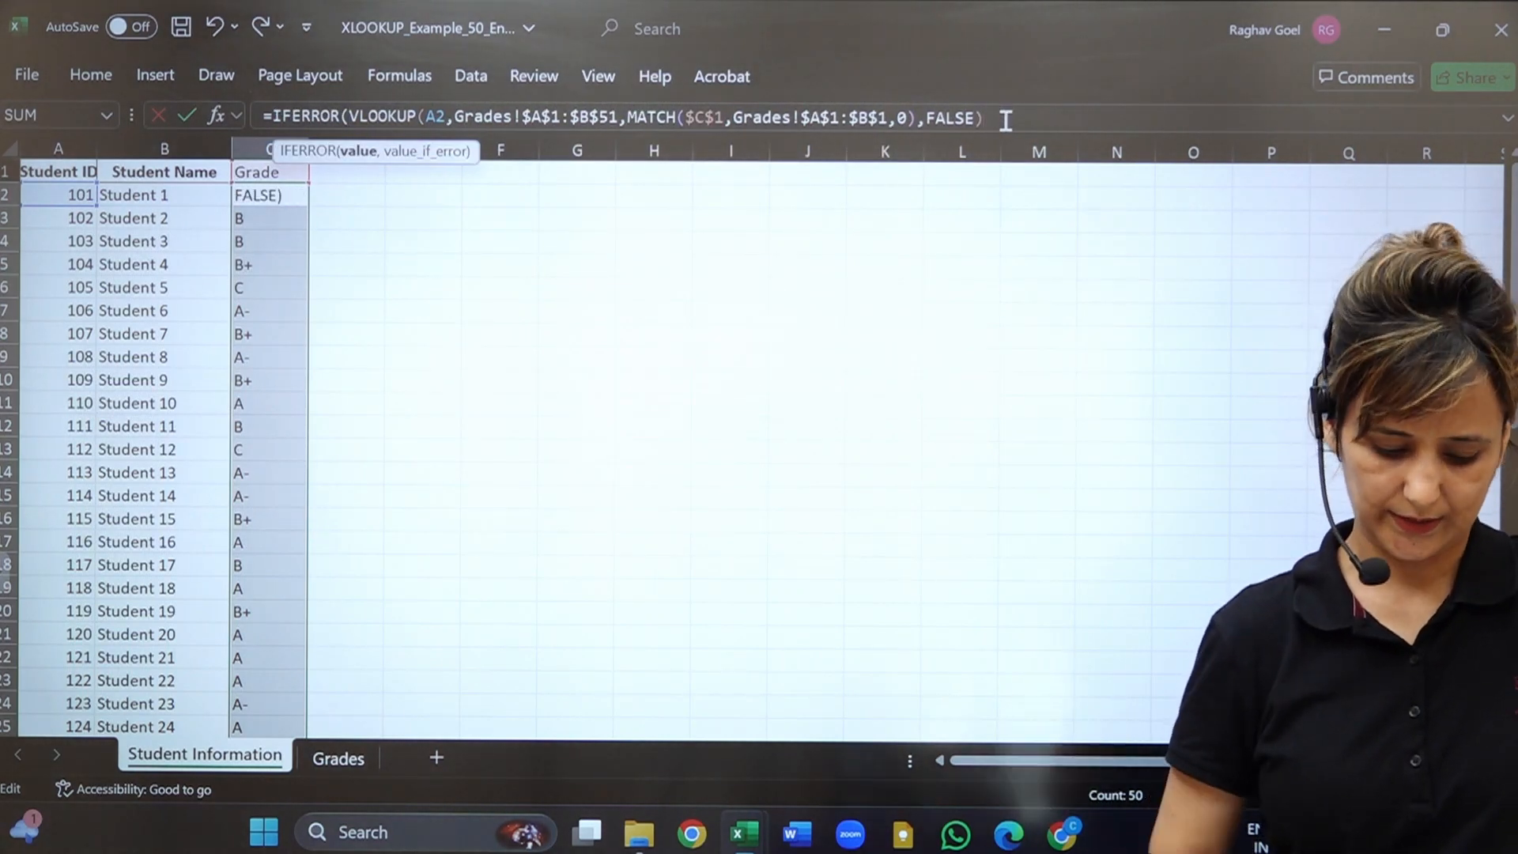
{"action": "type", "text": ",0)"}
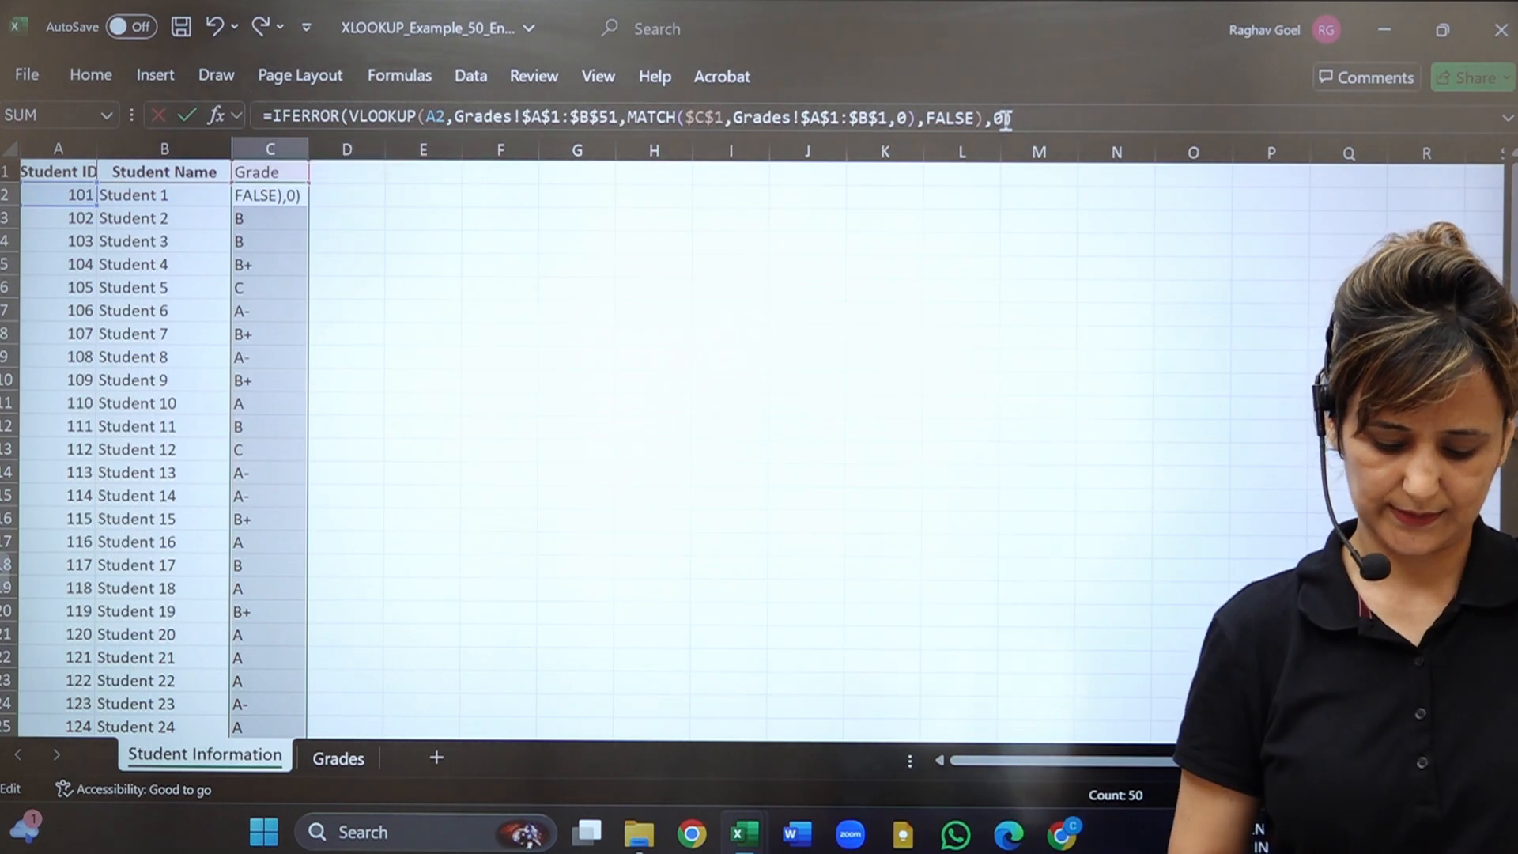
{"action": "key", "text": "Return"}
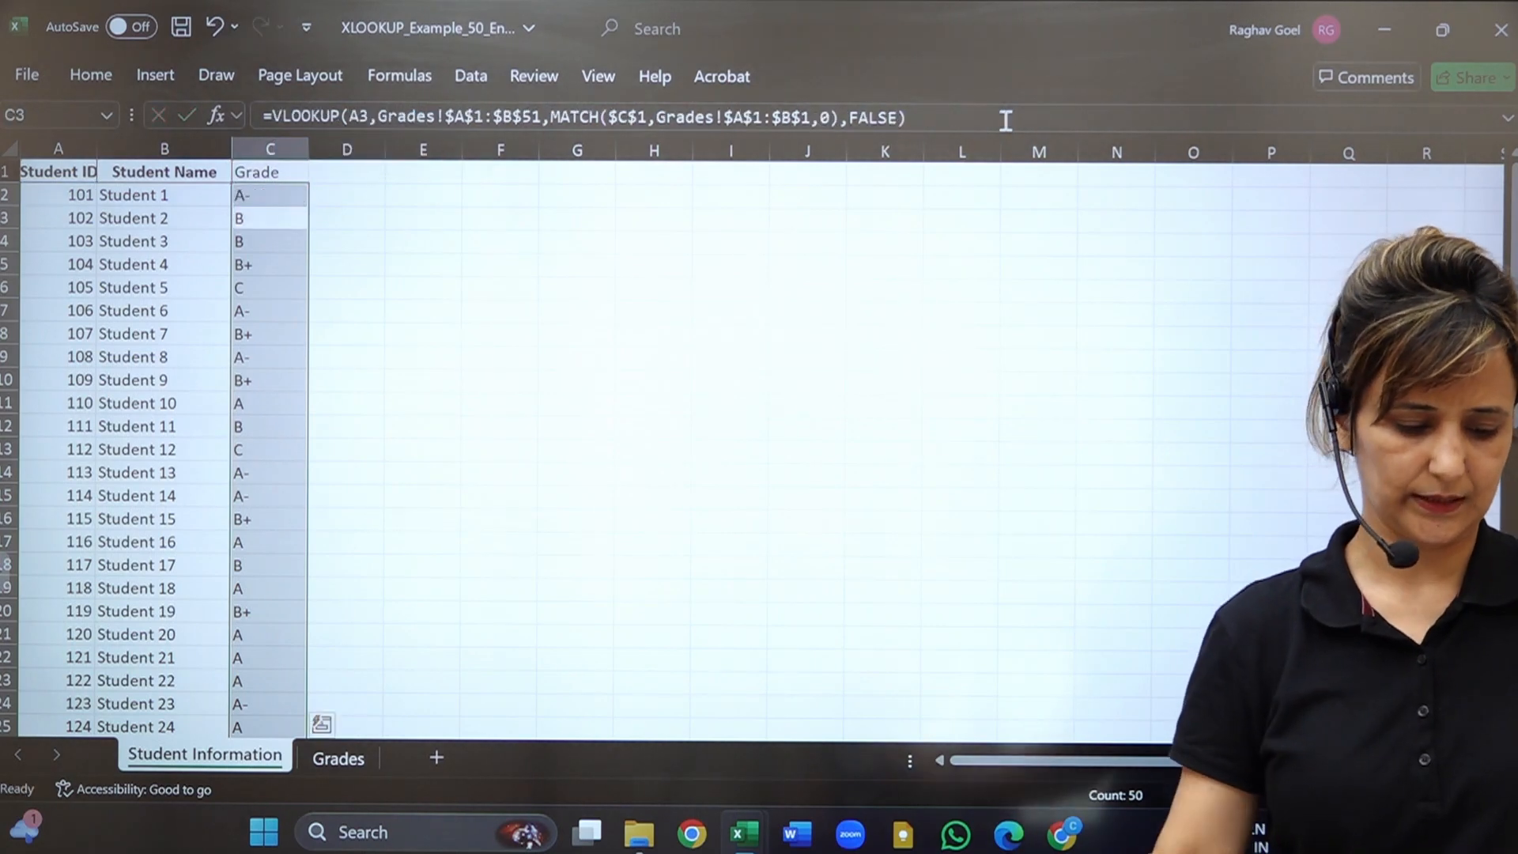
Change the student ID in A2 of the Grades sheet to 0 and inspect the IFERROR formula in C2 of Student Information.
{"action": "left_click", "coordinate": [354, 760]}
{"action": "left_click", "coordinate": [101, 198]}
{"action": "type", "text": "0"}
{"action": "key", "text": "Return"}
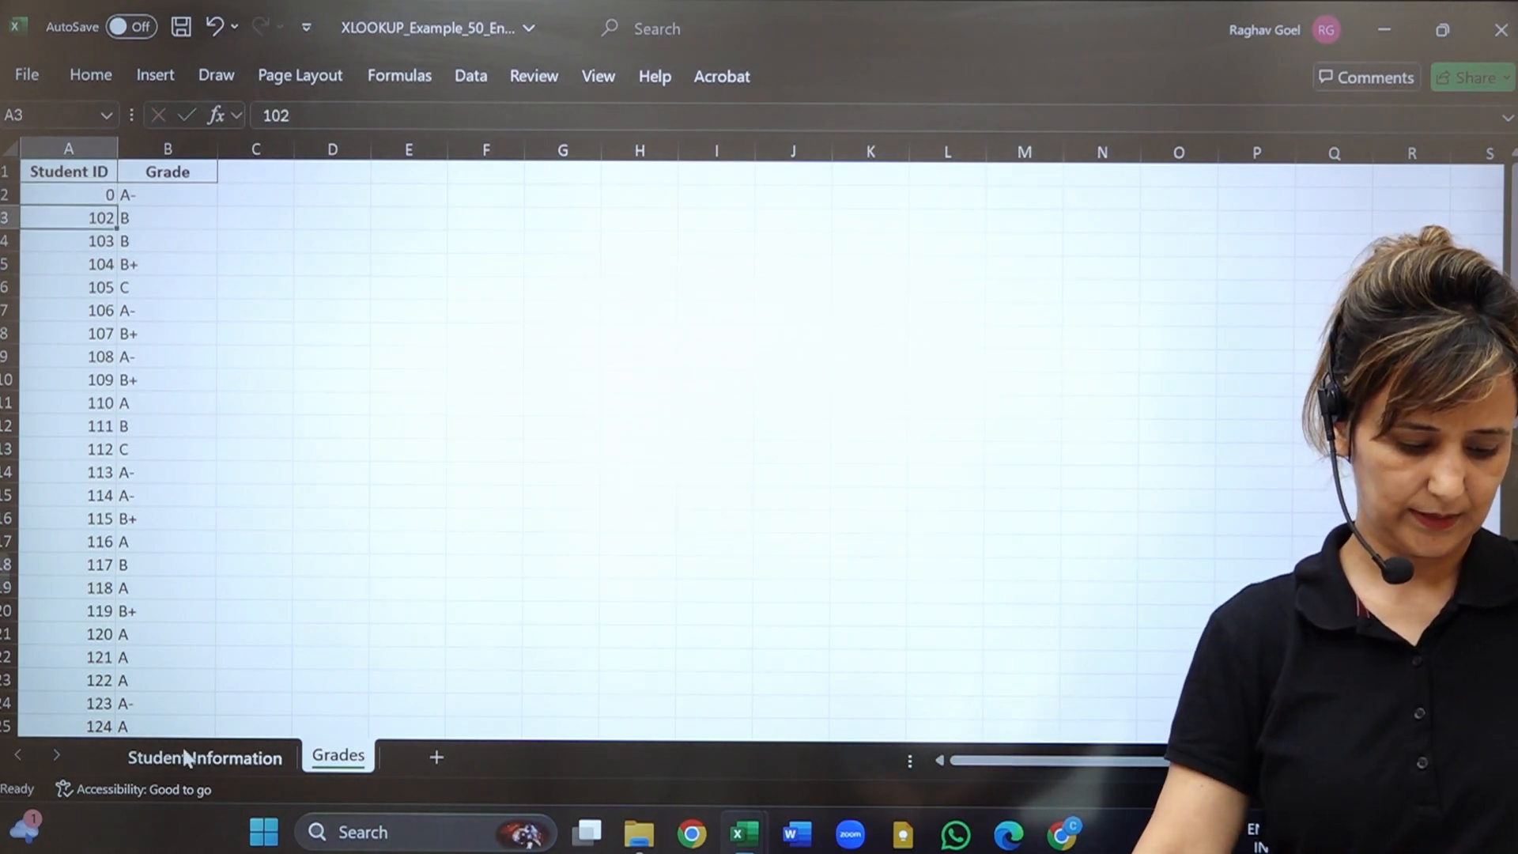
{"action": "left_click", "coordinate": [186, 757]}
{"action": "left_click", "coordinate": [285, 196]}
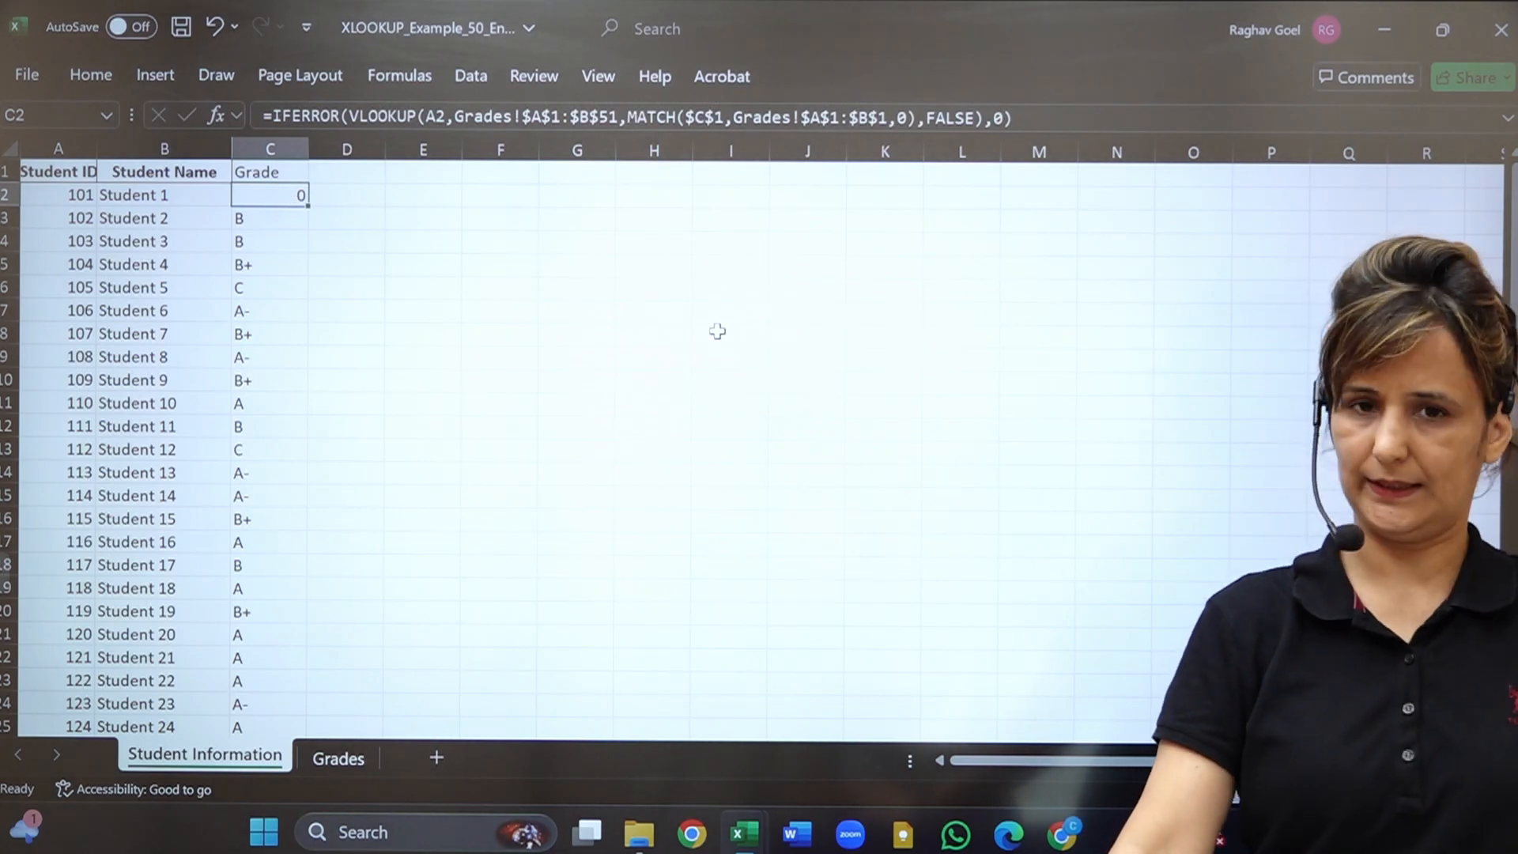
{"action": "double_click", "coordinate": [285, 196]}
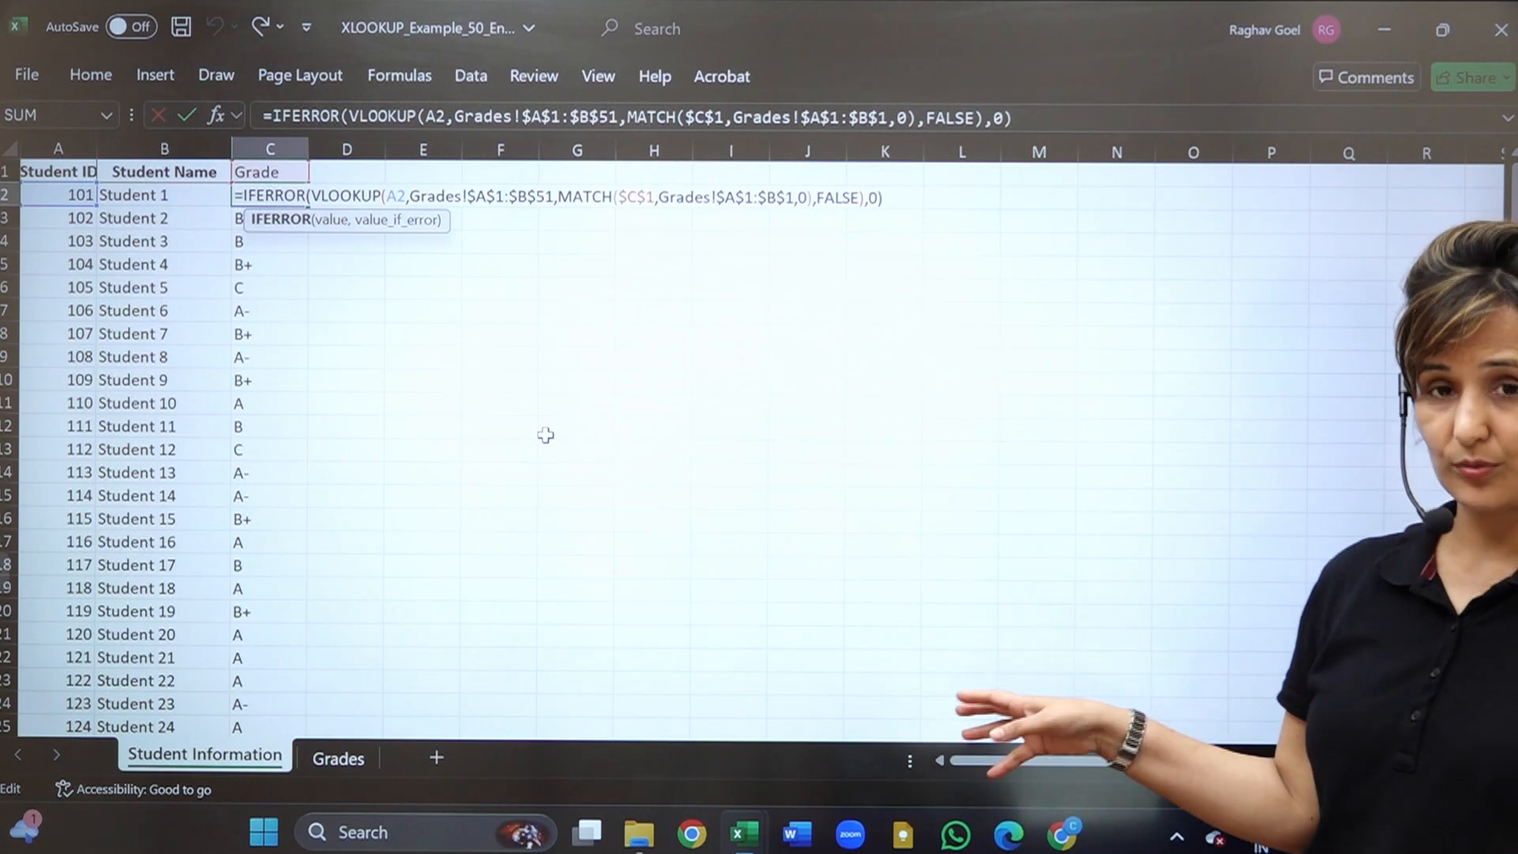